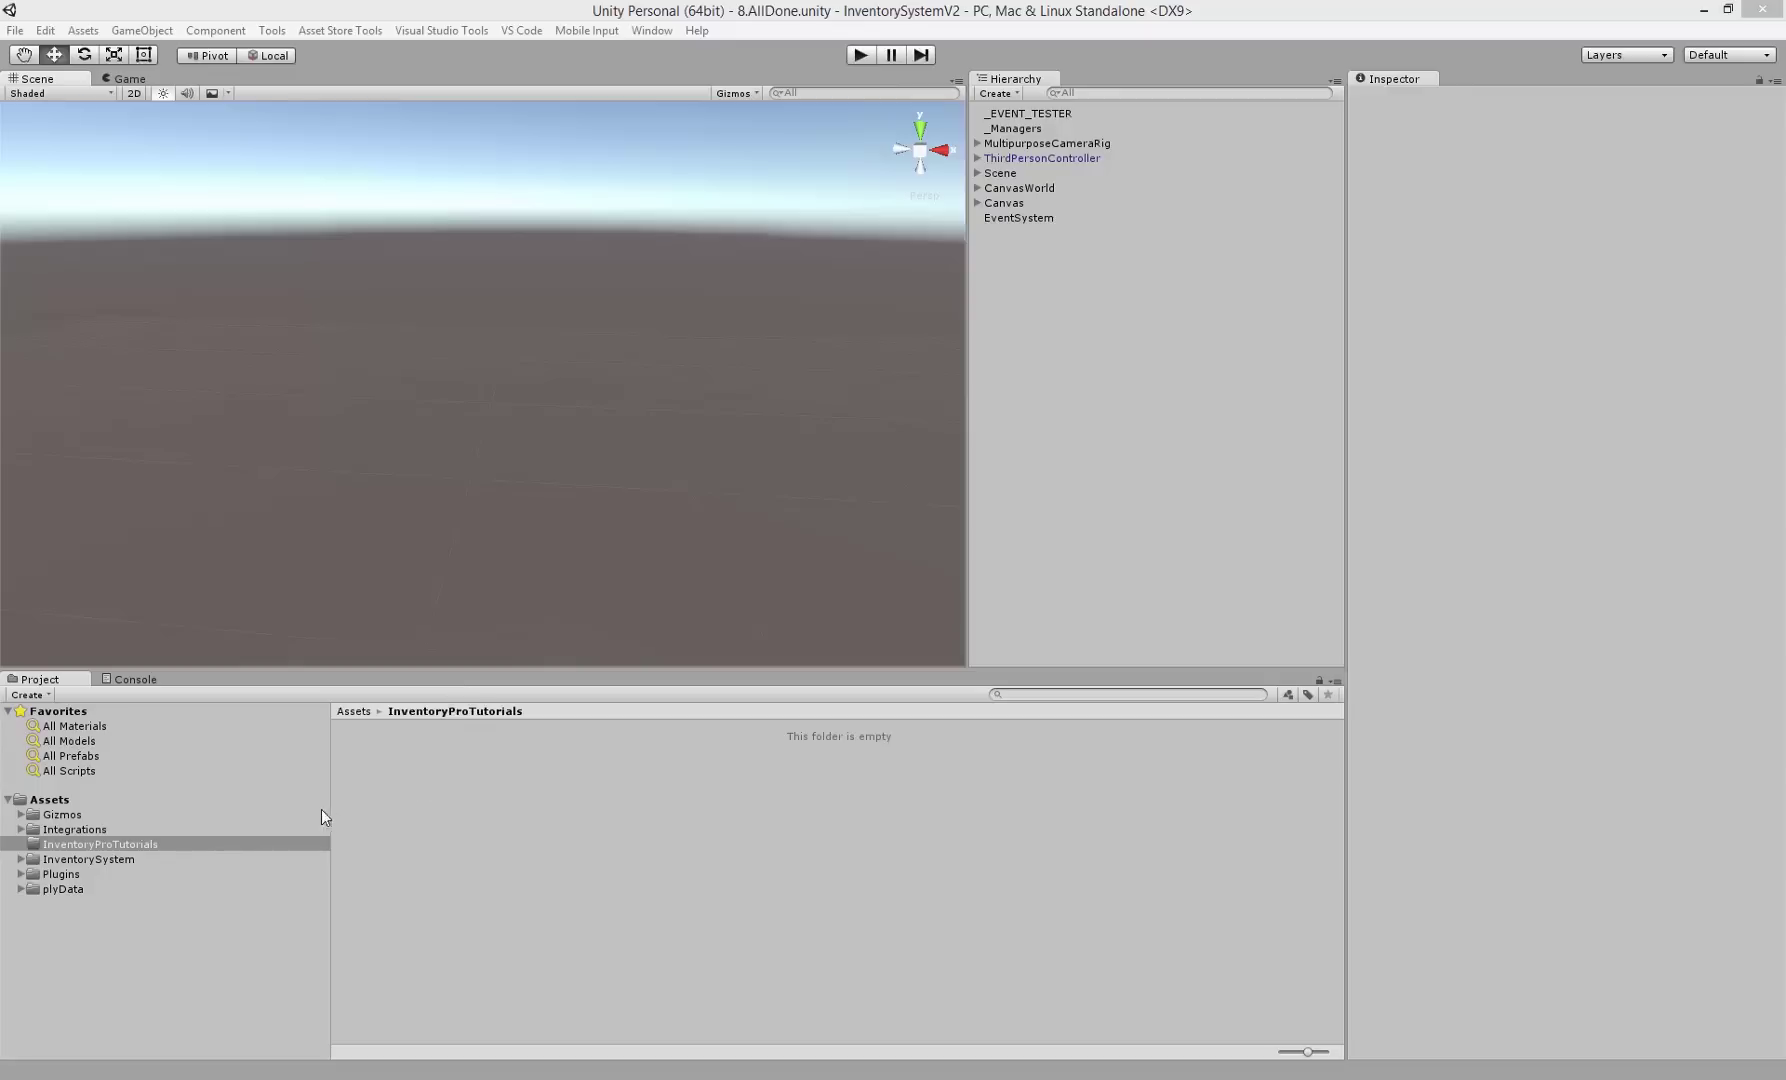
- Create a new scene and save it as Tutorial1 in the InventoryProTutorials folder
{"action": "key", "text": "ctrl+n"}
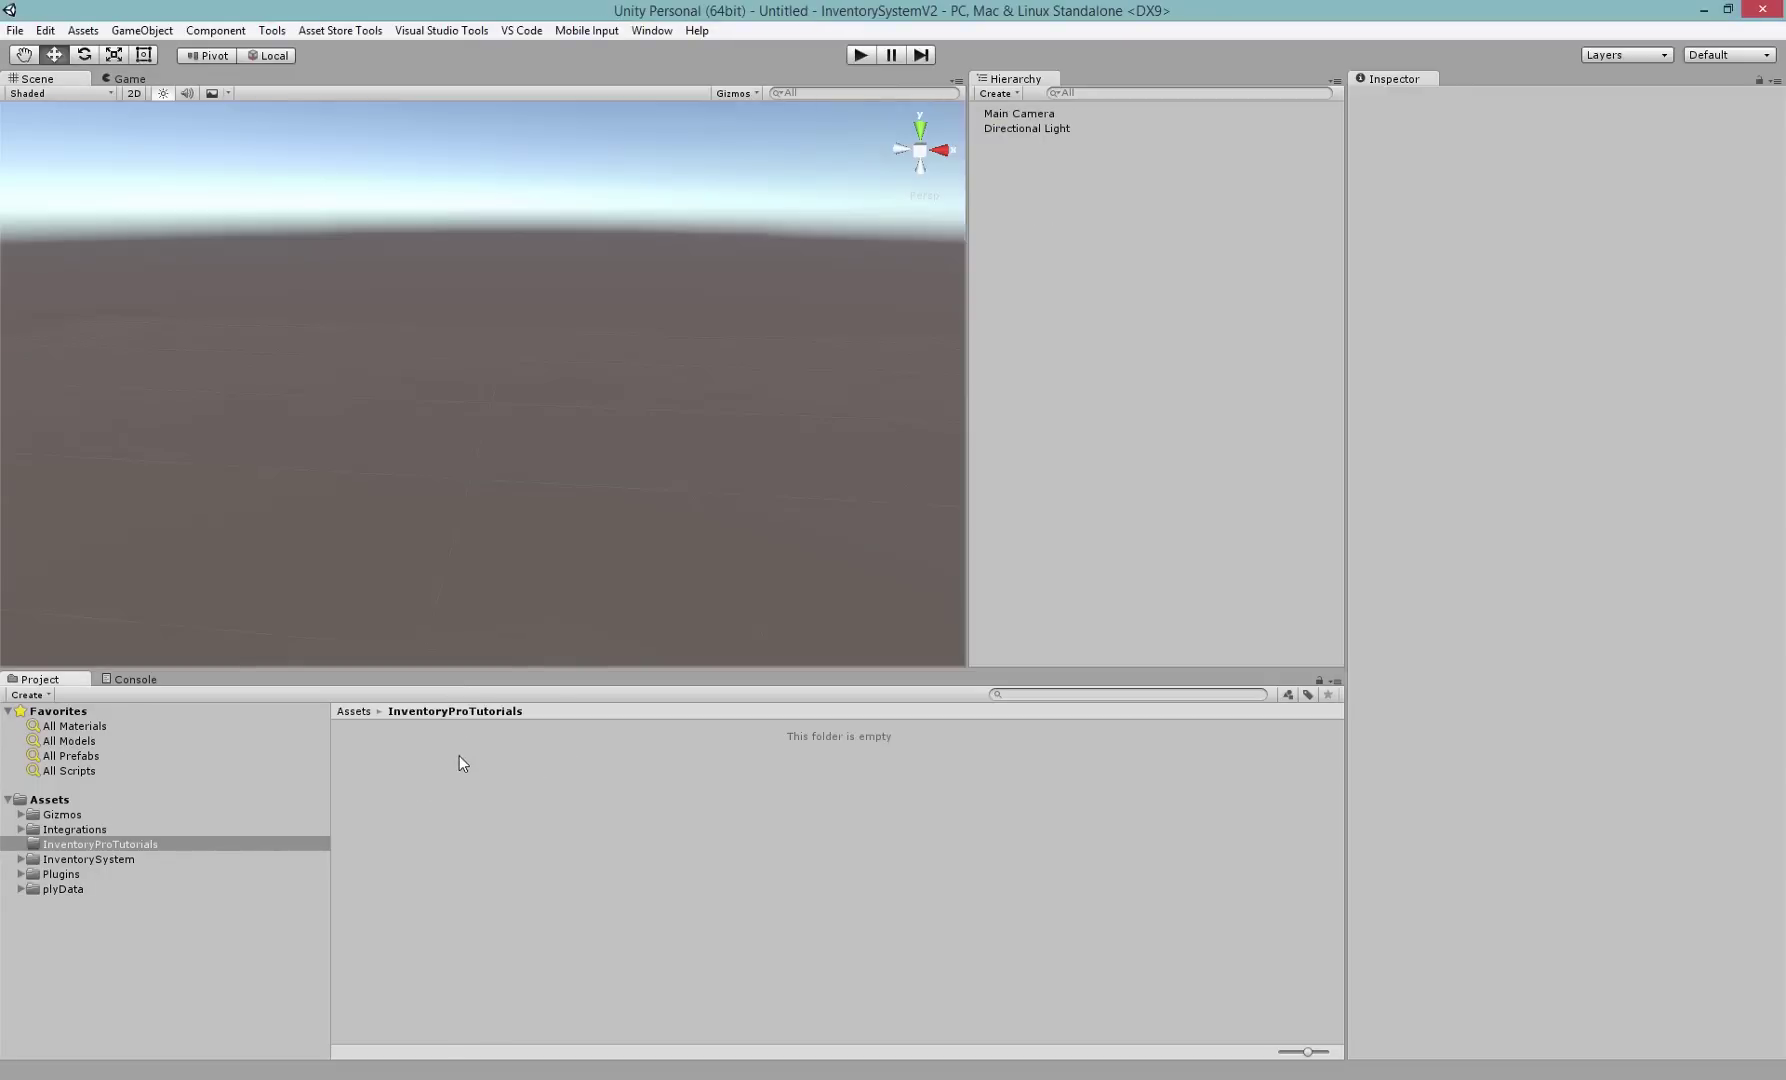
{"action": "key", "text": "ctrl+s"}
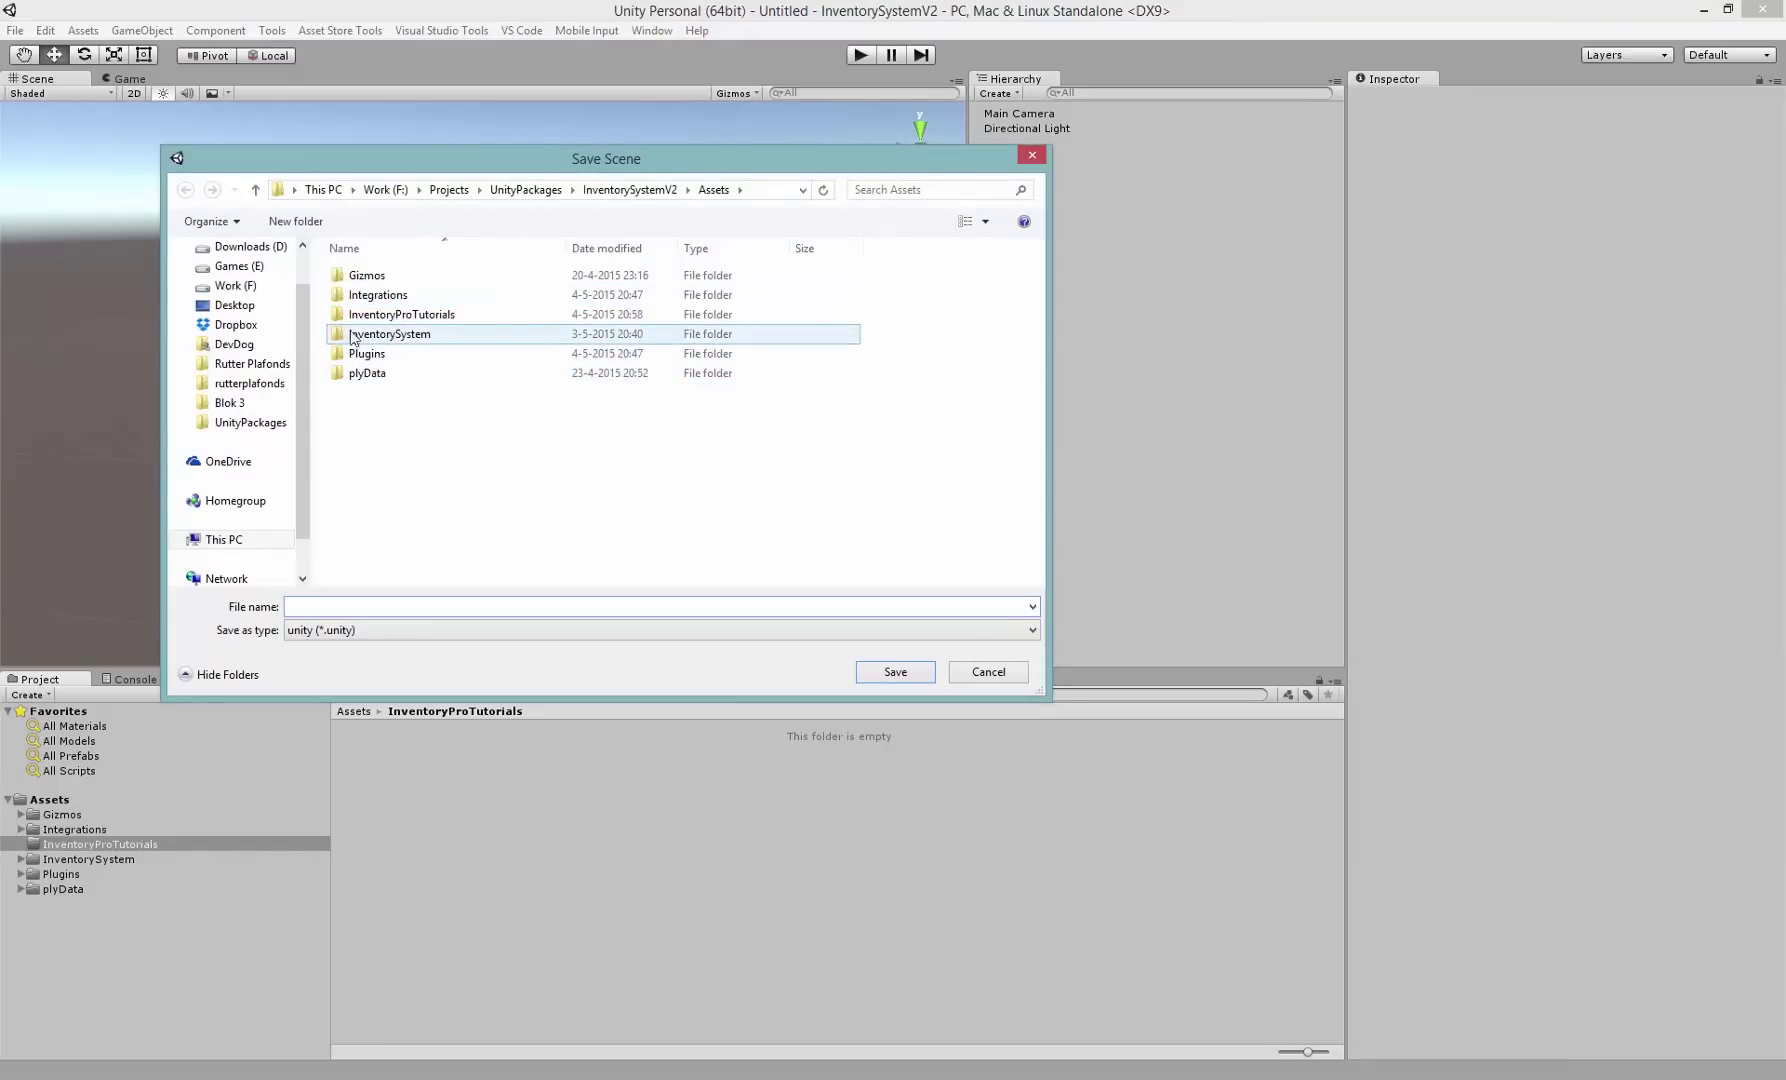
{"action": "double_click", "coordinate": [408, 316]}
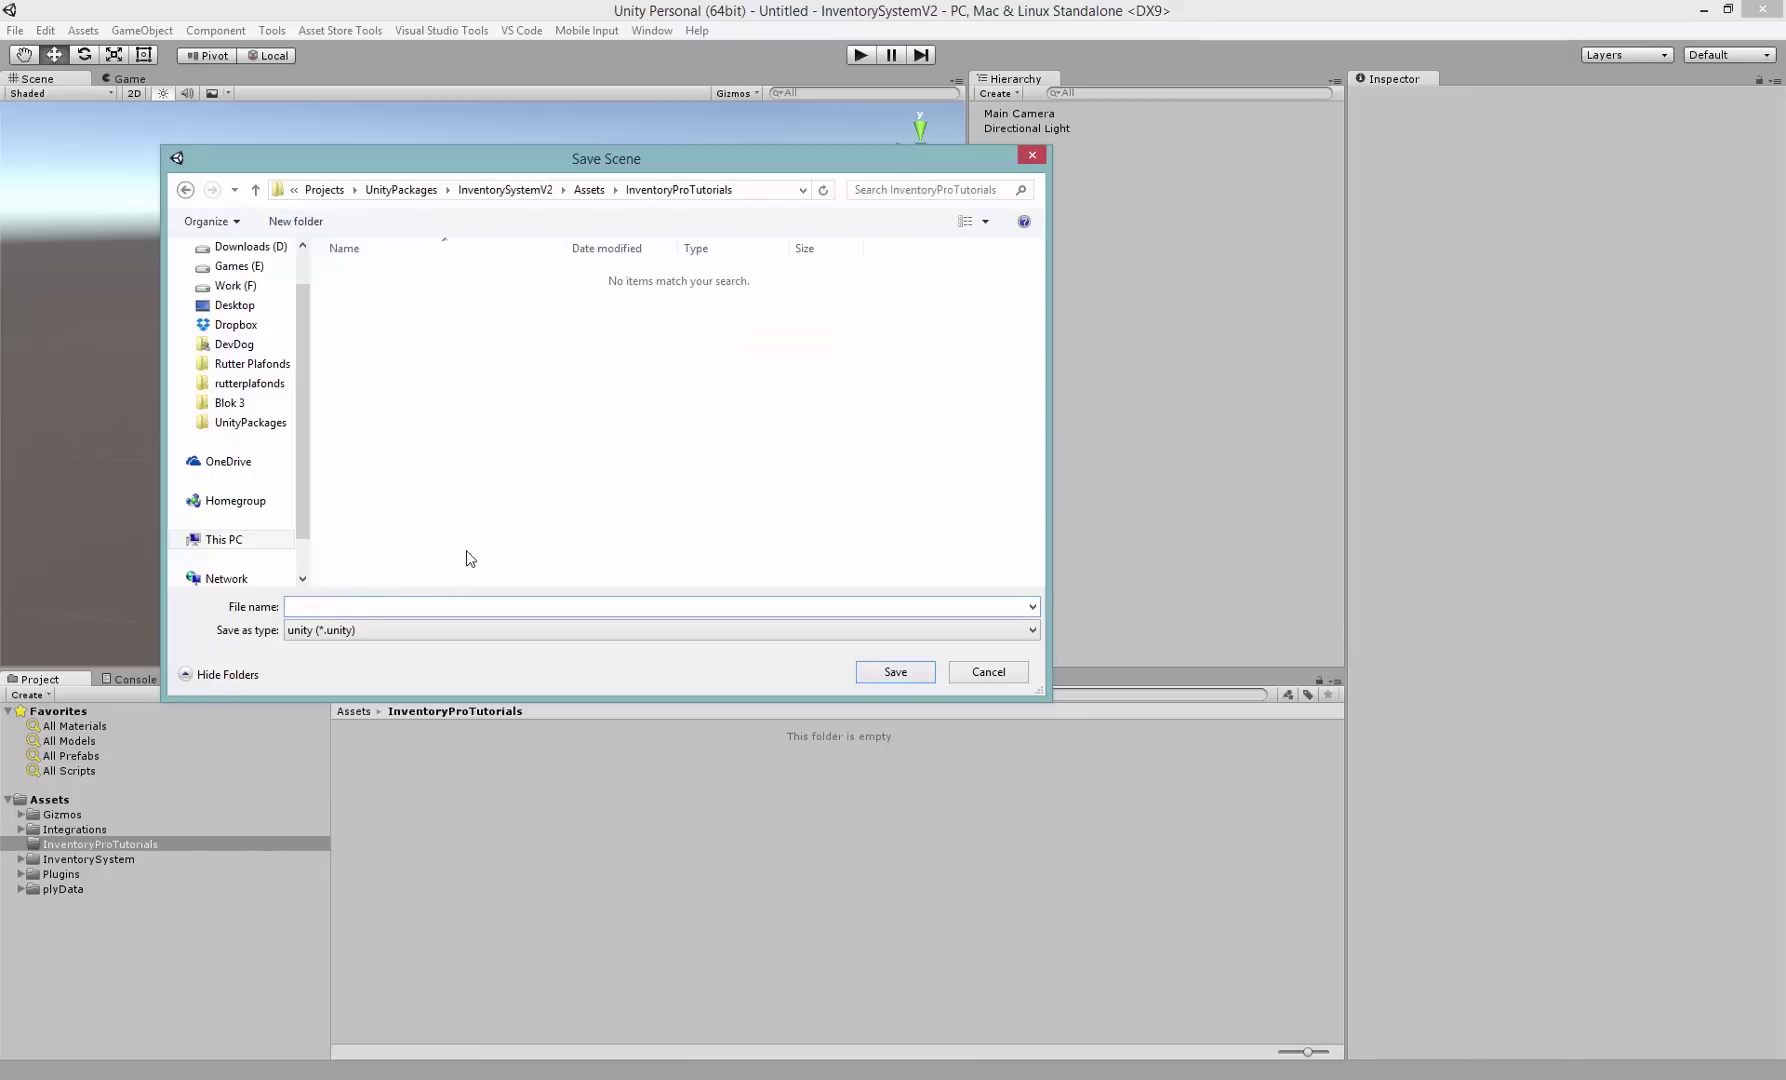
{"action": "type", "text": "Tutorial1"}
{"action": "key", "text": "Return"}
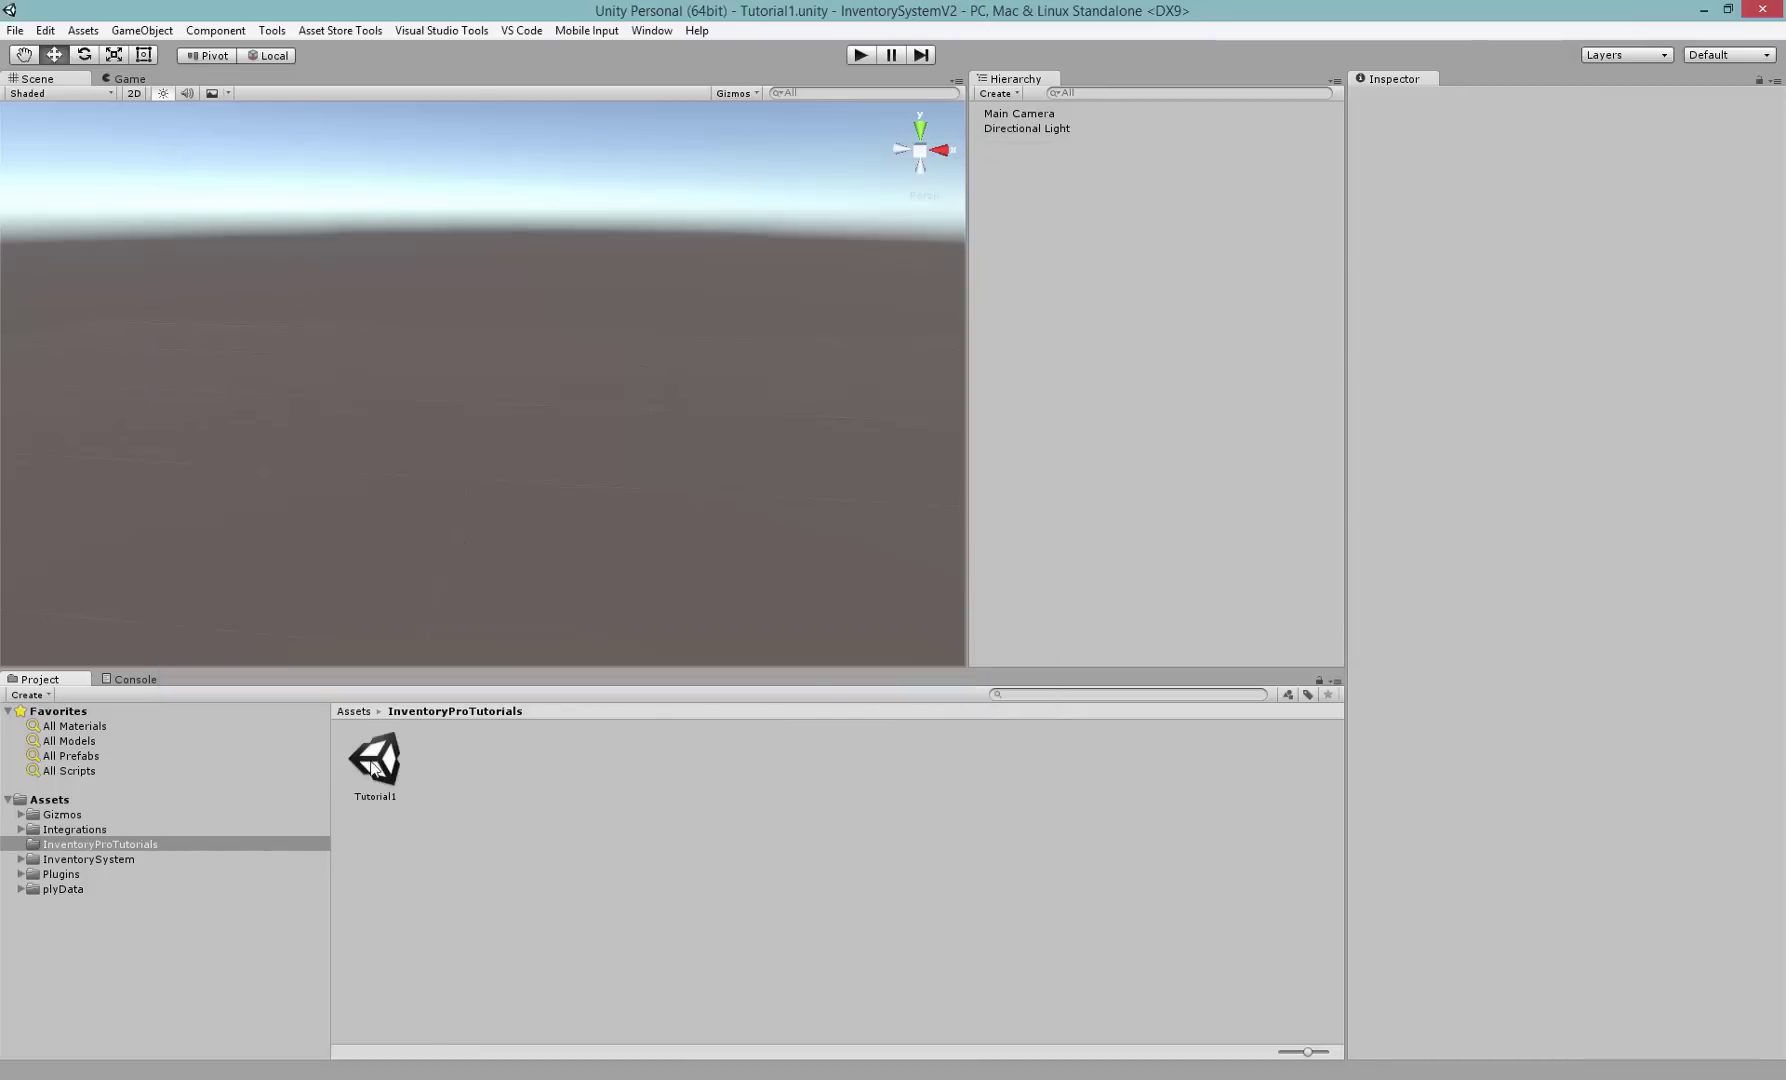
- Create an empty game object in the Tutorial1 scene
{"action": "left_click", "coordinate": [372, 768]}
{"action": "left_click", "coordinate": [1016, 188]}
{"action": "key", "text": "ctrl+shift+n"}
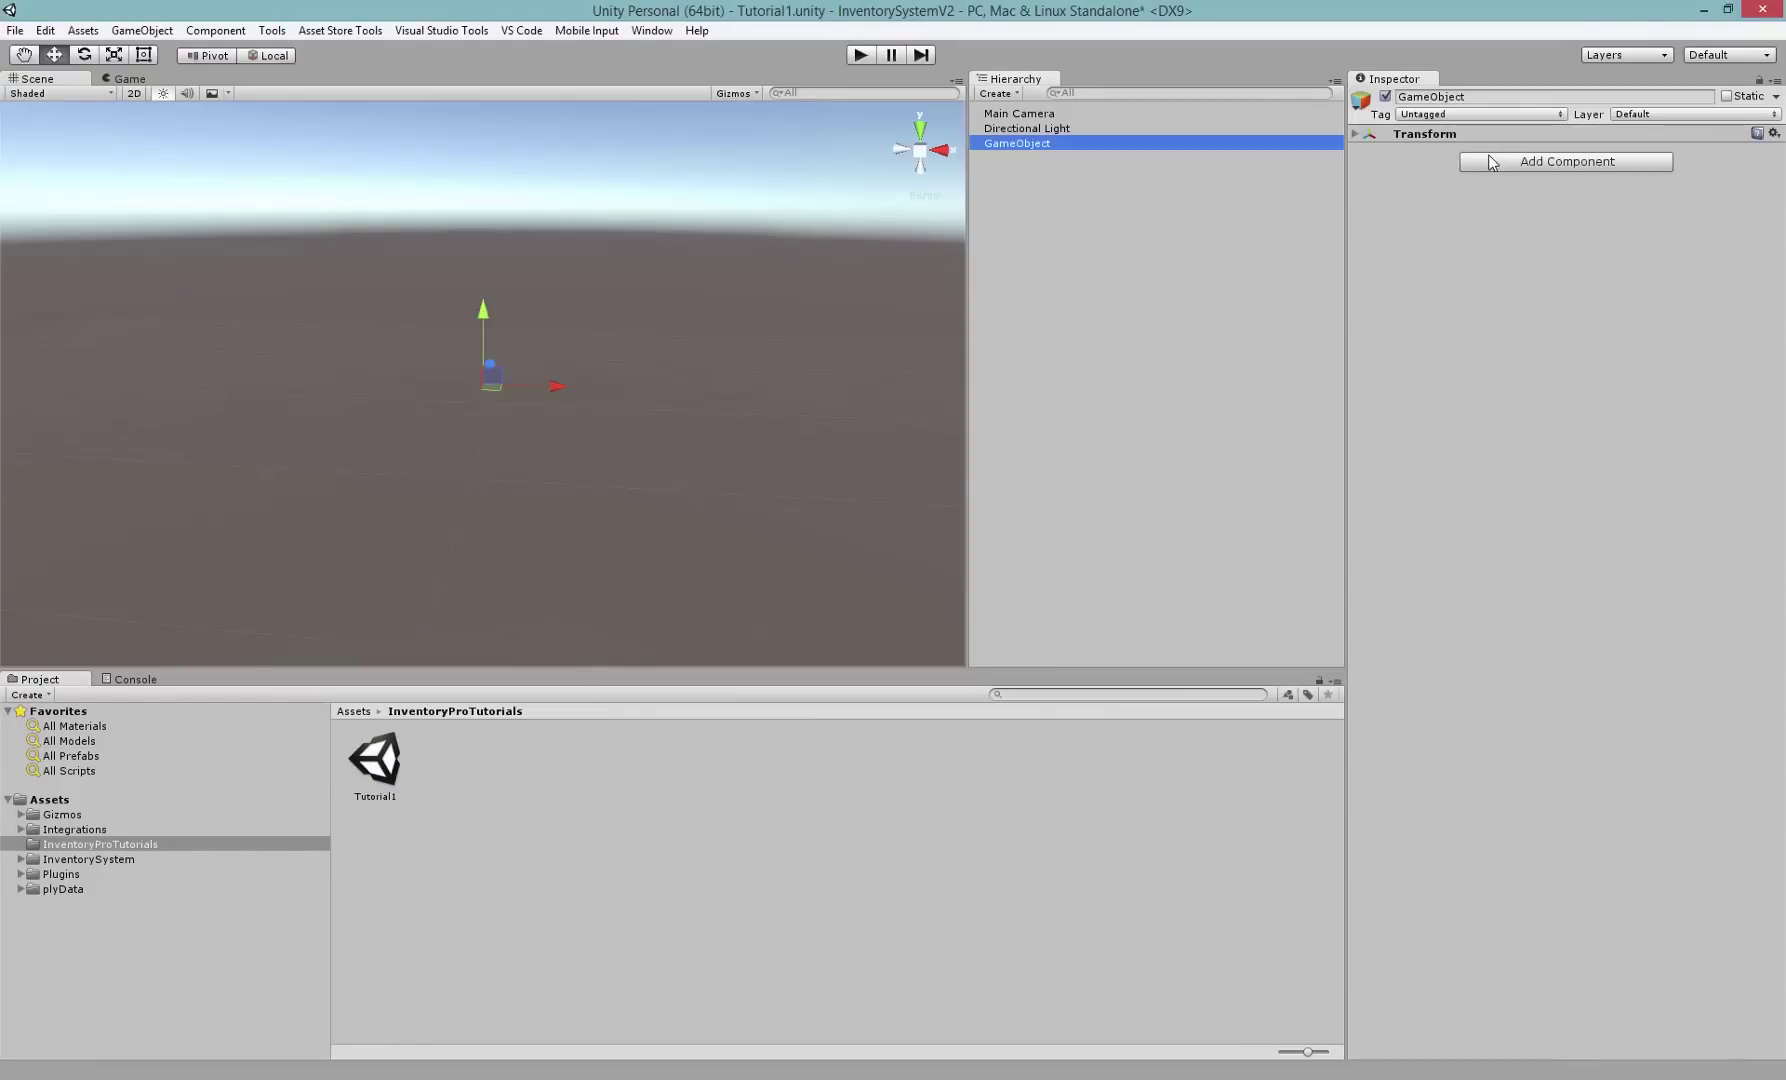
- Add the InventorySystem's Inventory Manager component to the new empty game object
{"action": "left_click", "coordinate": [1496, 163]}
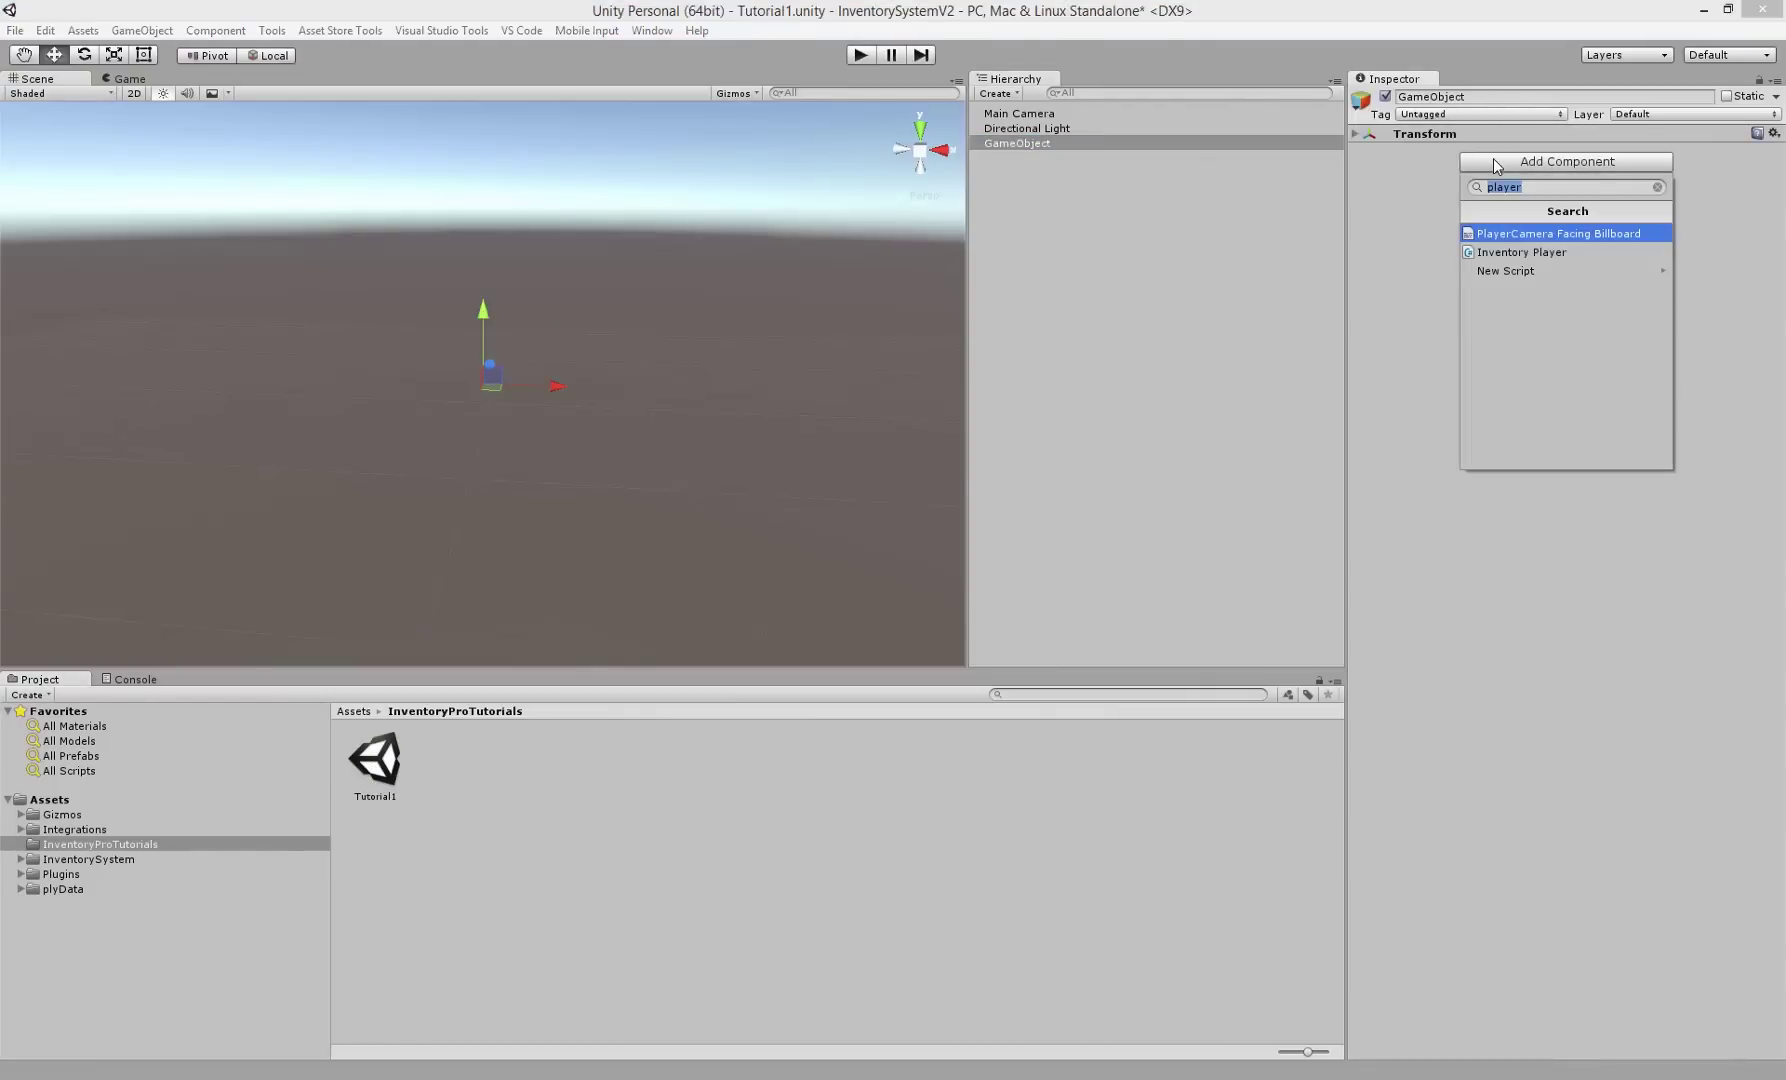
{"action": "key", "text": "BackSpace"}
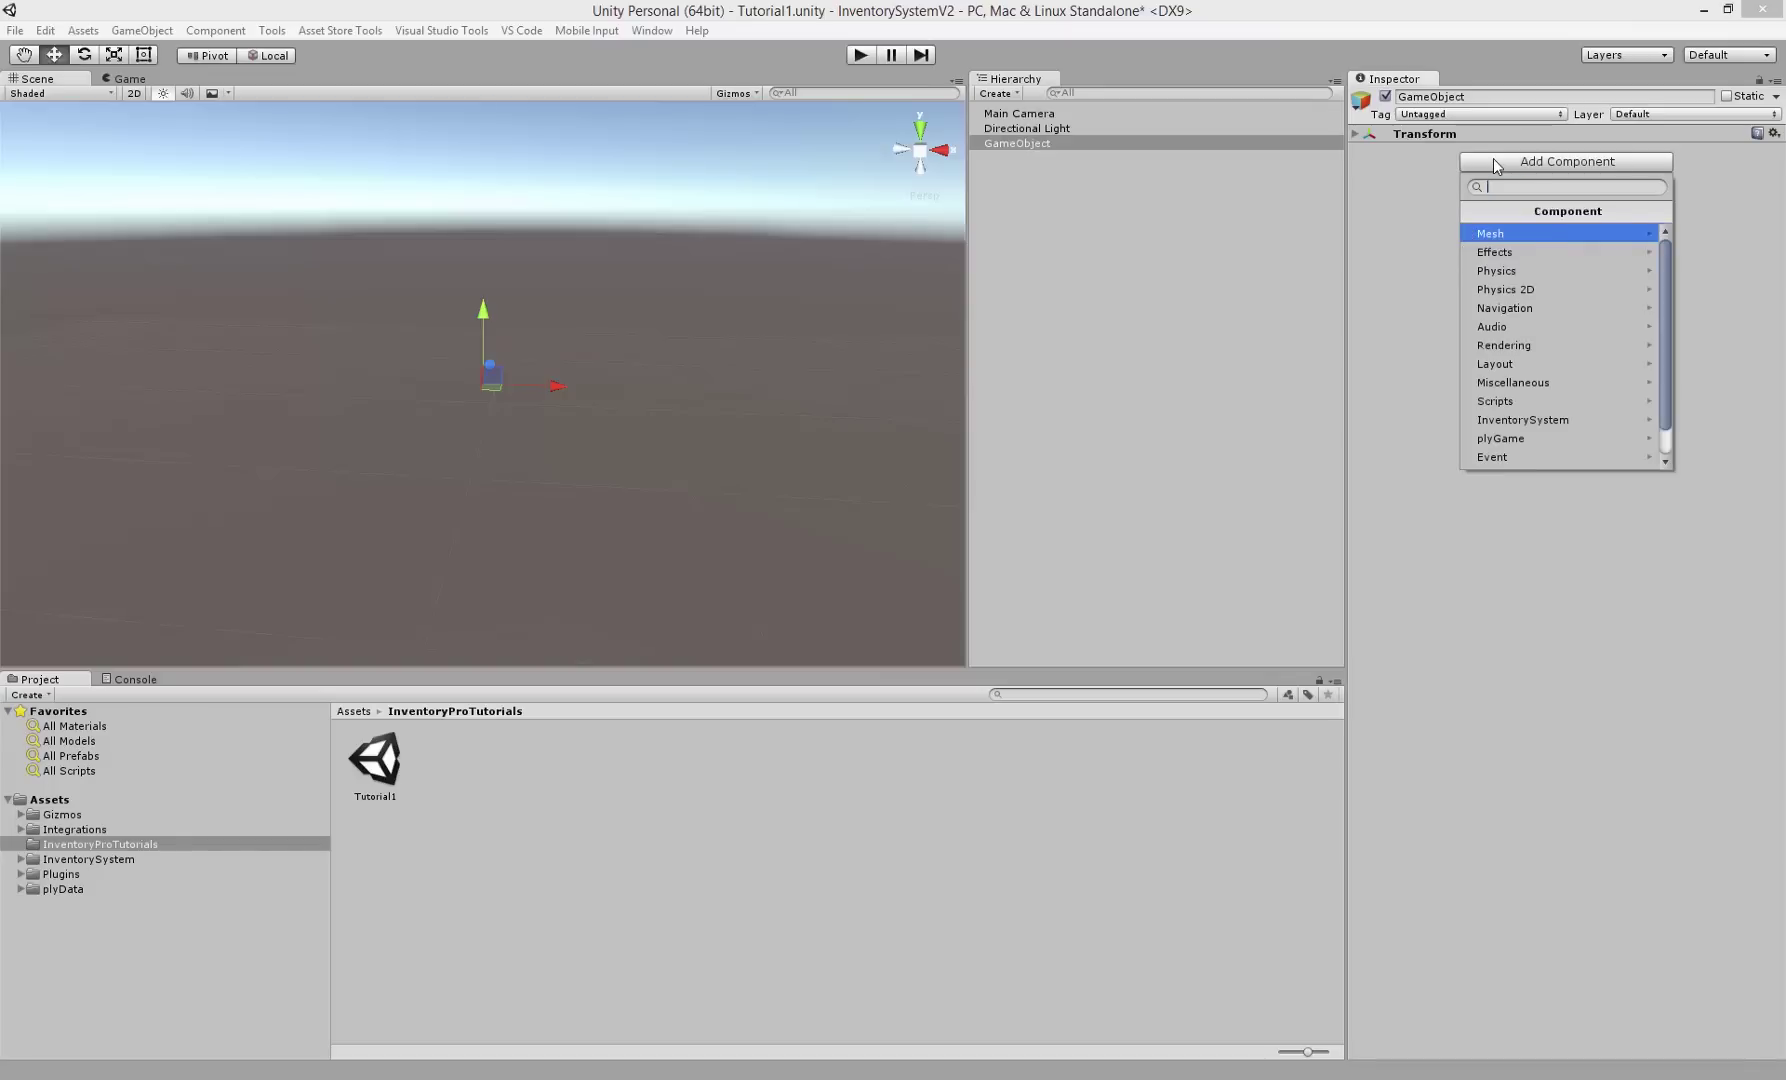
{"action": "key", "text": "Escape"}
{"action": "left_click", "coordinate": [1546, 163]}
{"action": "scroll", "coordinate": [1545, 324], "scroll_direction": "down", "scroll_amount": 1}
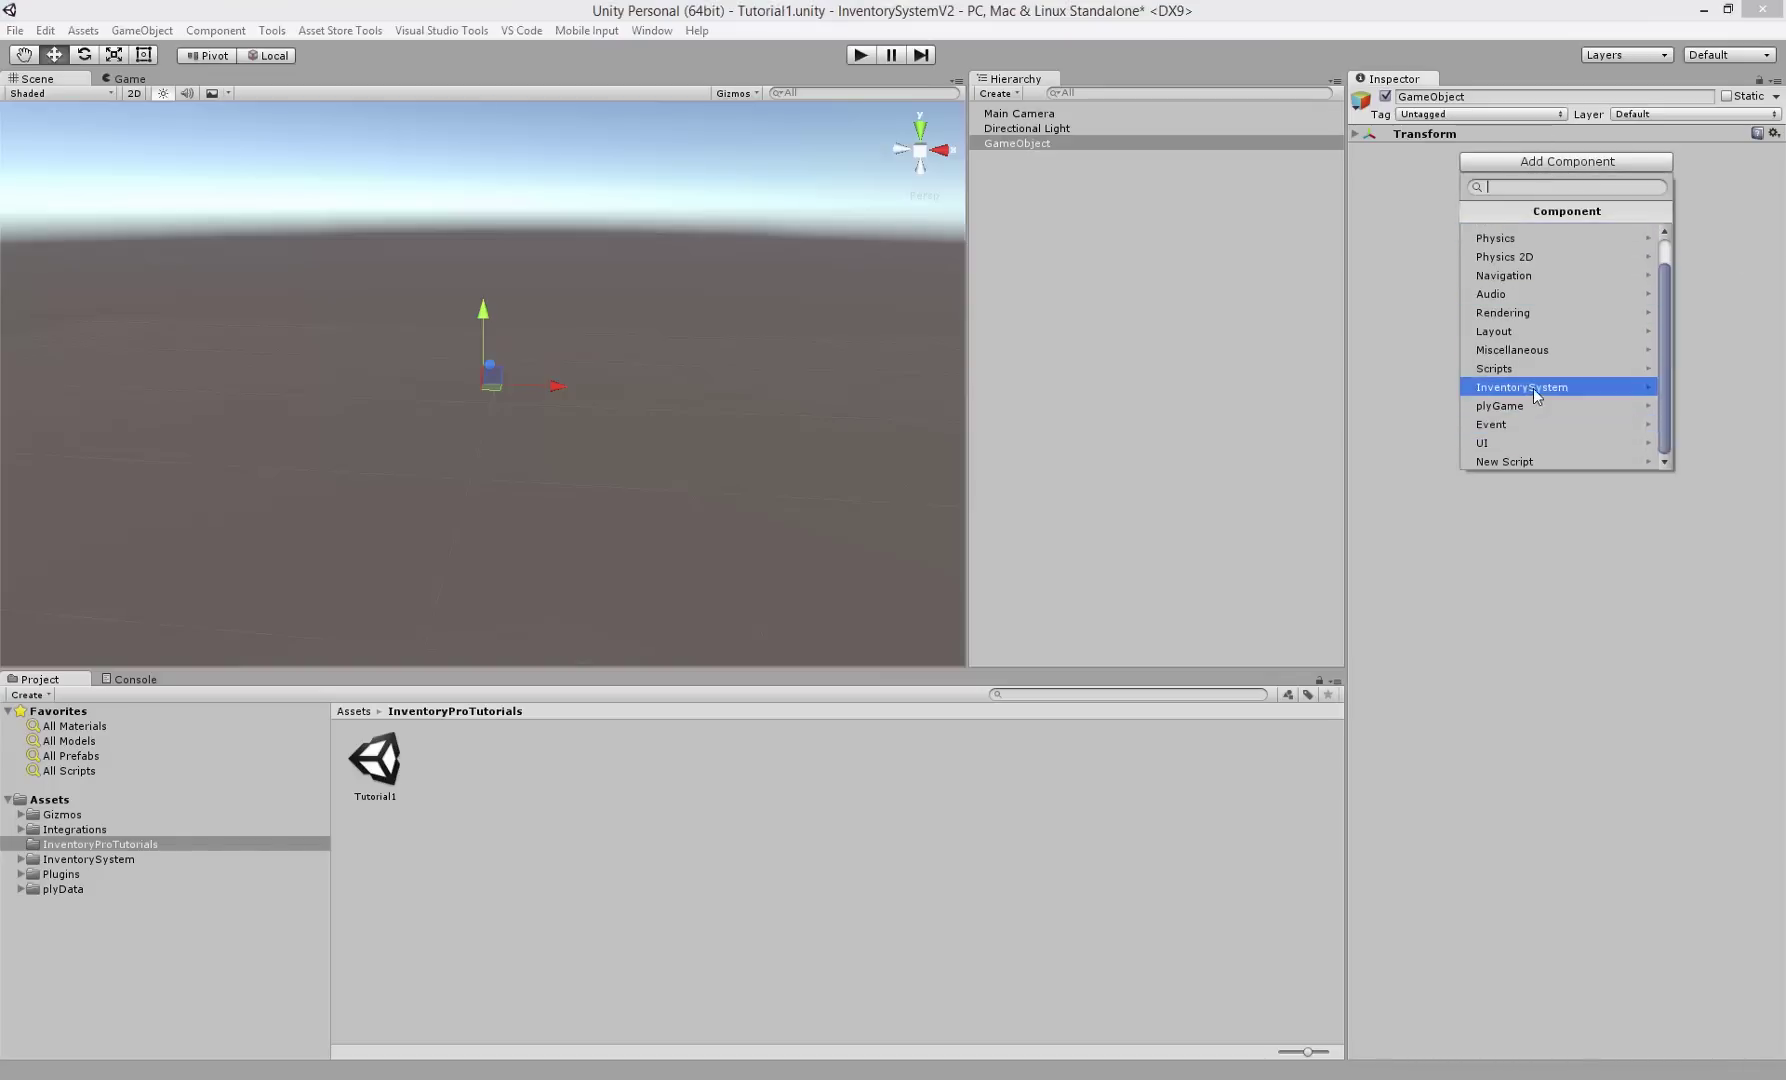
{"action": "left_click", "coordinate": [1533, 388]}
{"action": "left_click", "coordinate": [1512, 315]}
{"action": "left_click", "coordinate": [1535, 236]}
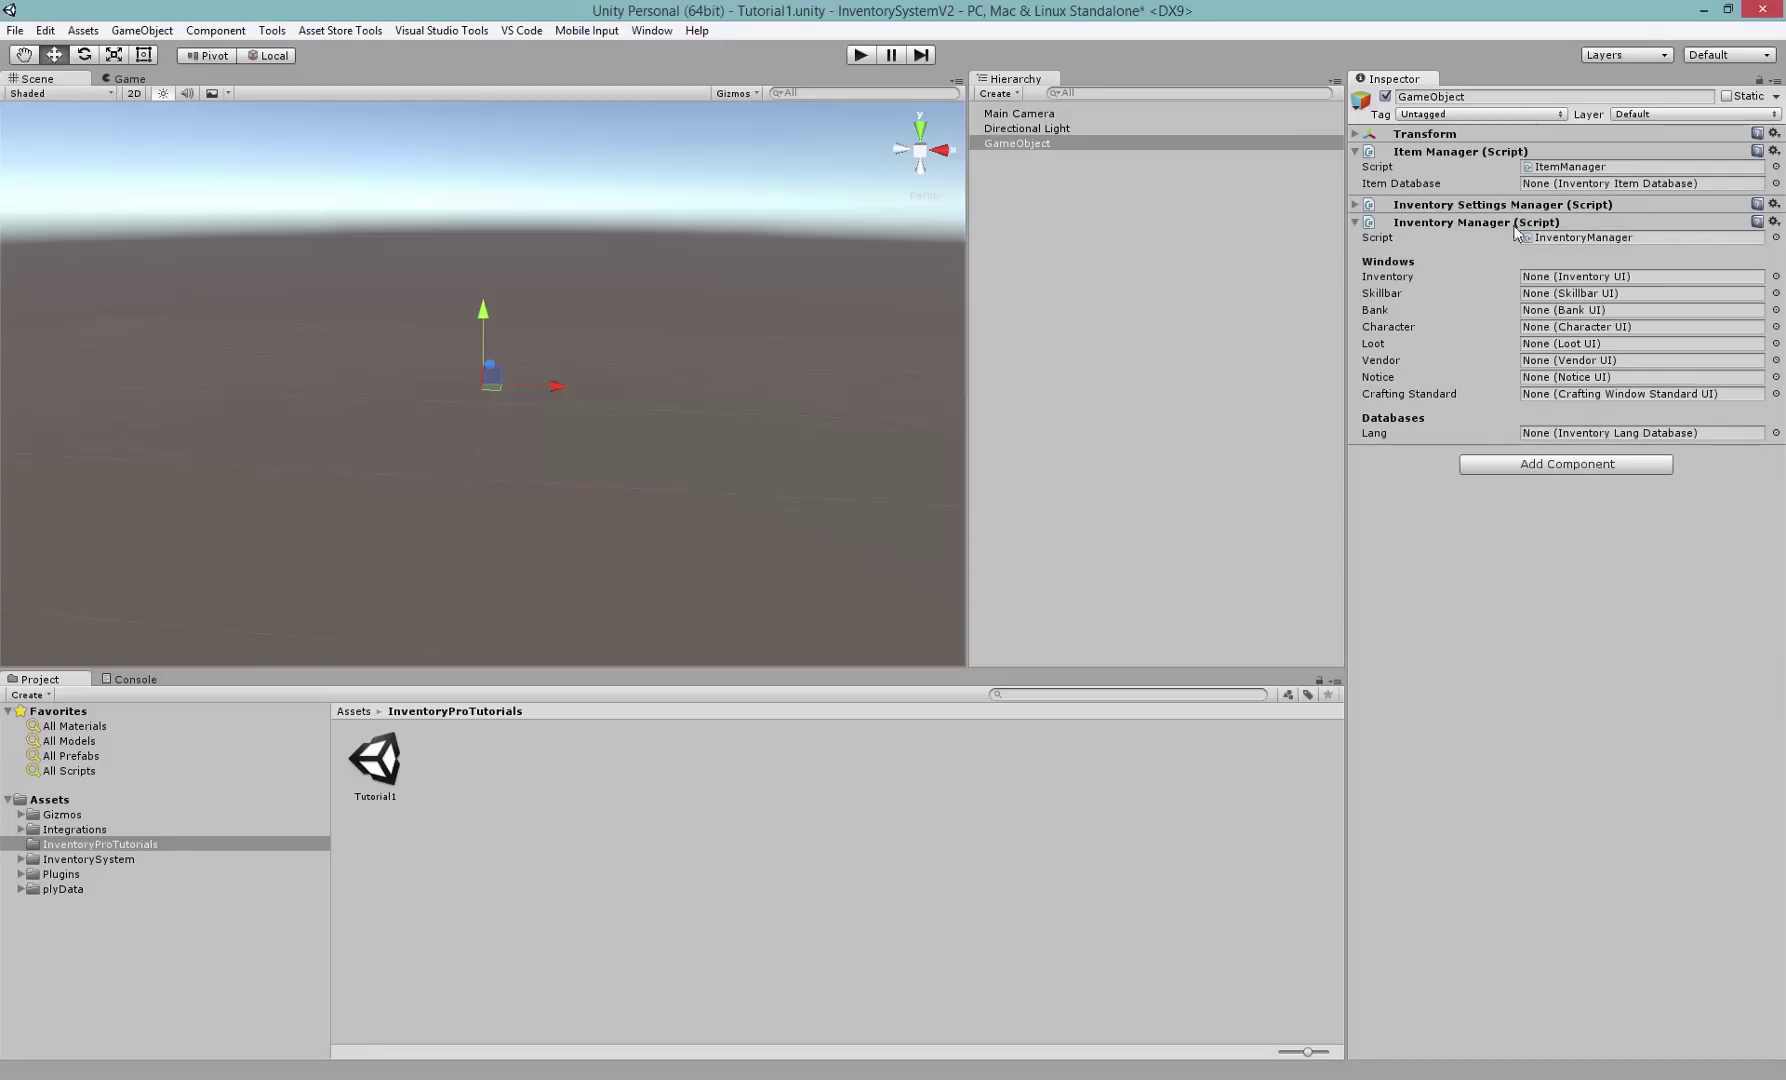
- Create an InventorySystem item database and a language database in the InventoryProTutorials folder
{"action": "left_click", "coordinate": [1411, 185]}
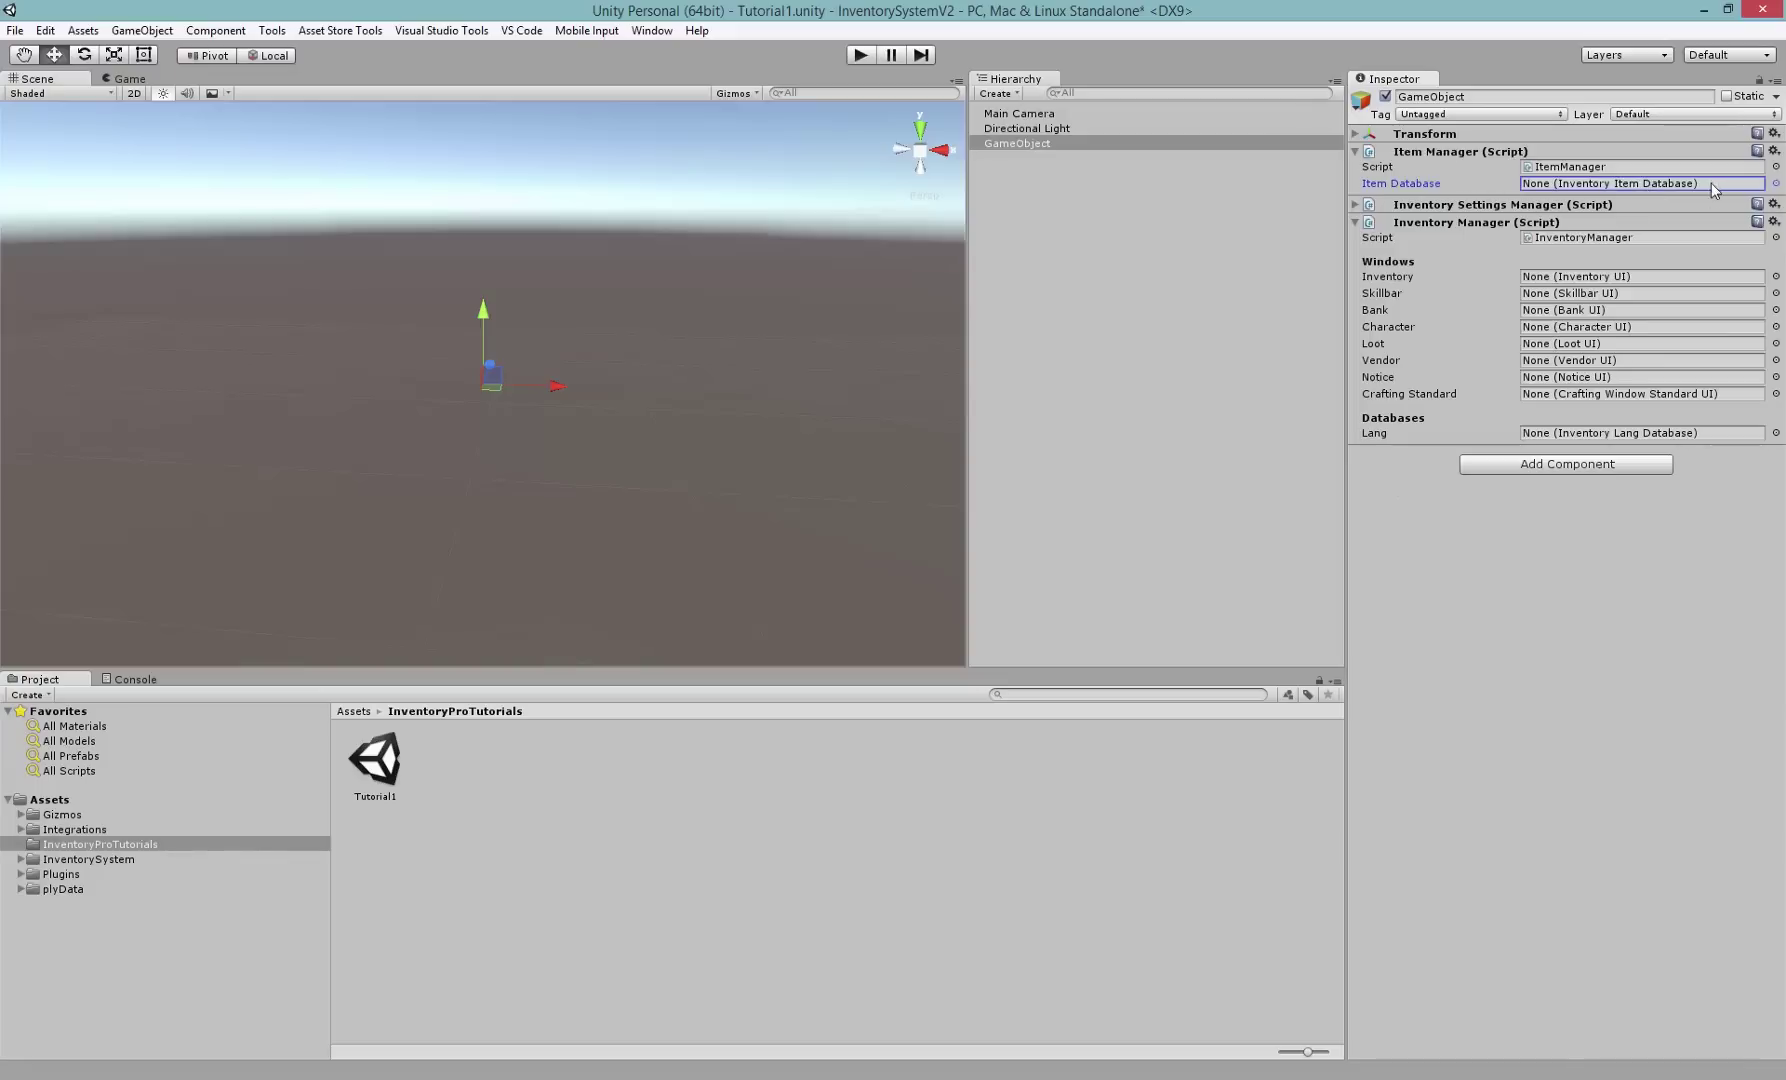
{"action": "left_click", "coordinate": [1376, 436]}
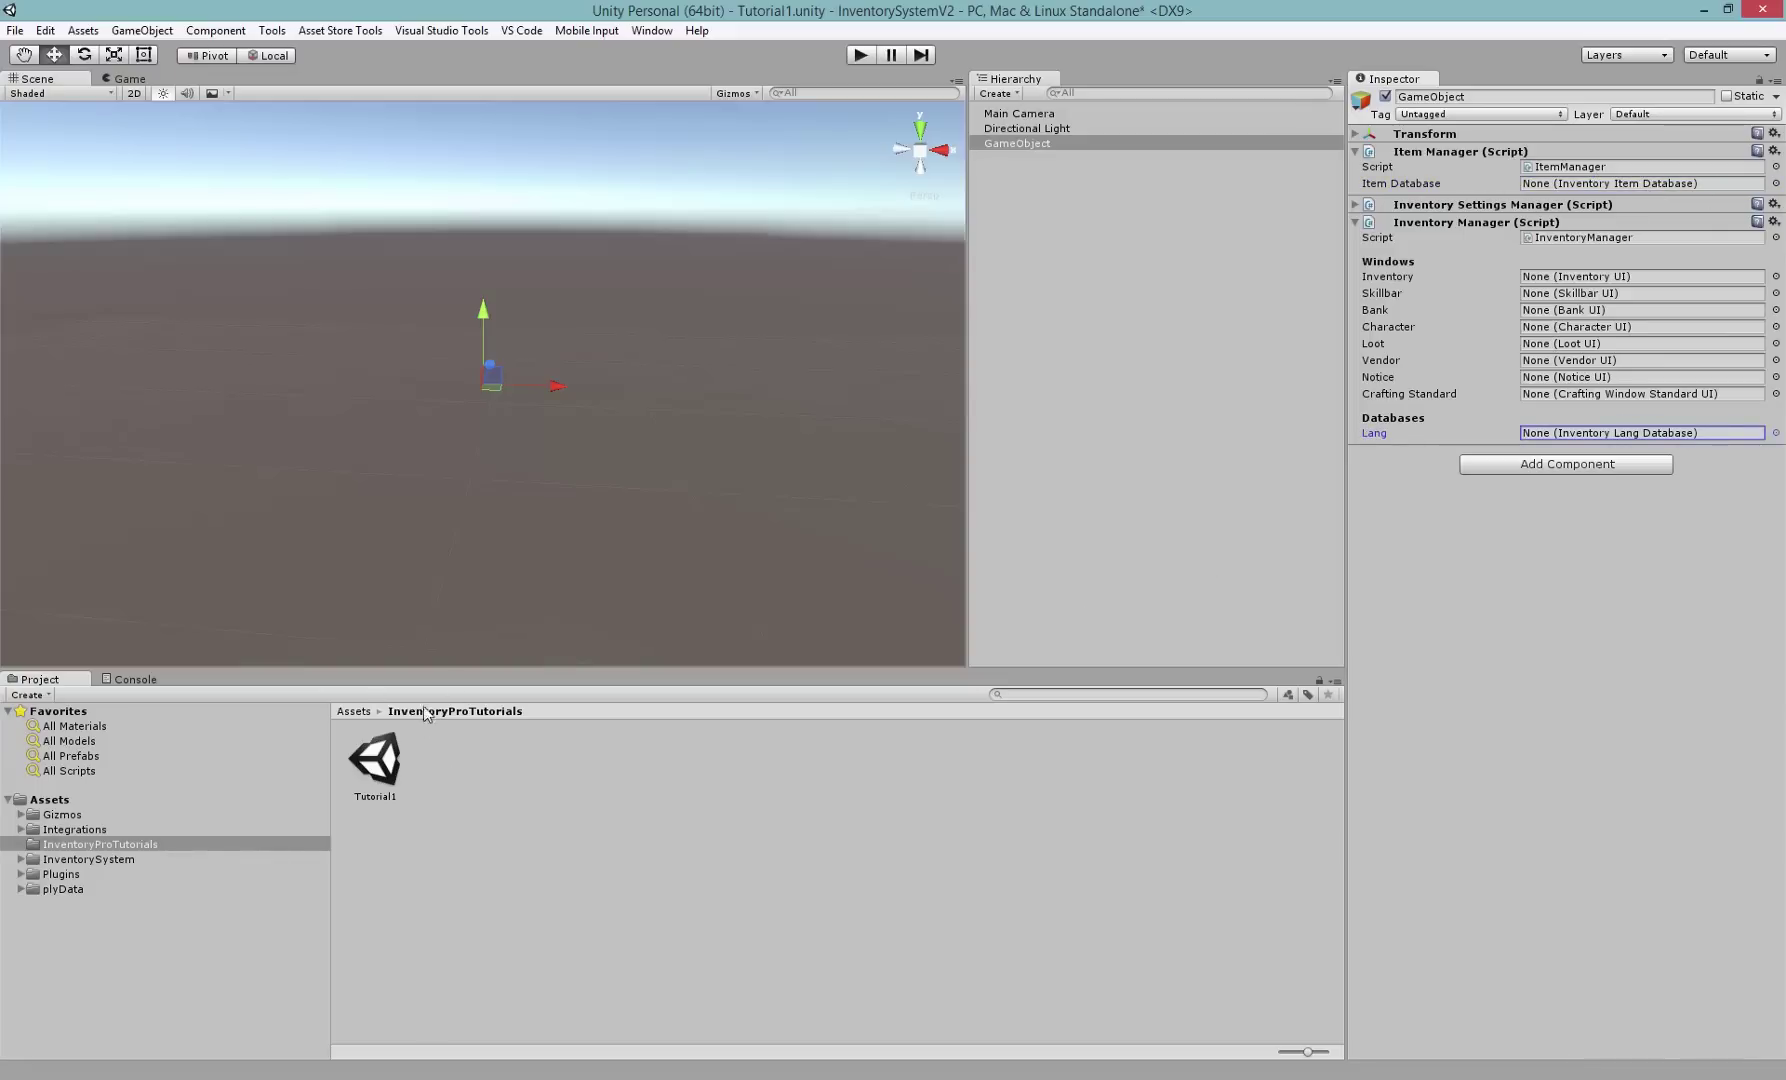
{"action": "right_click", "coordinate": [449, 766]}
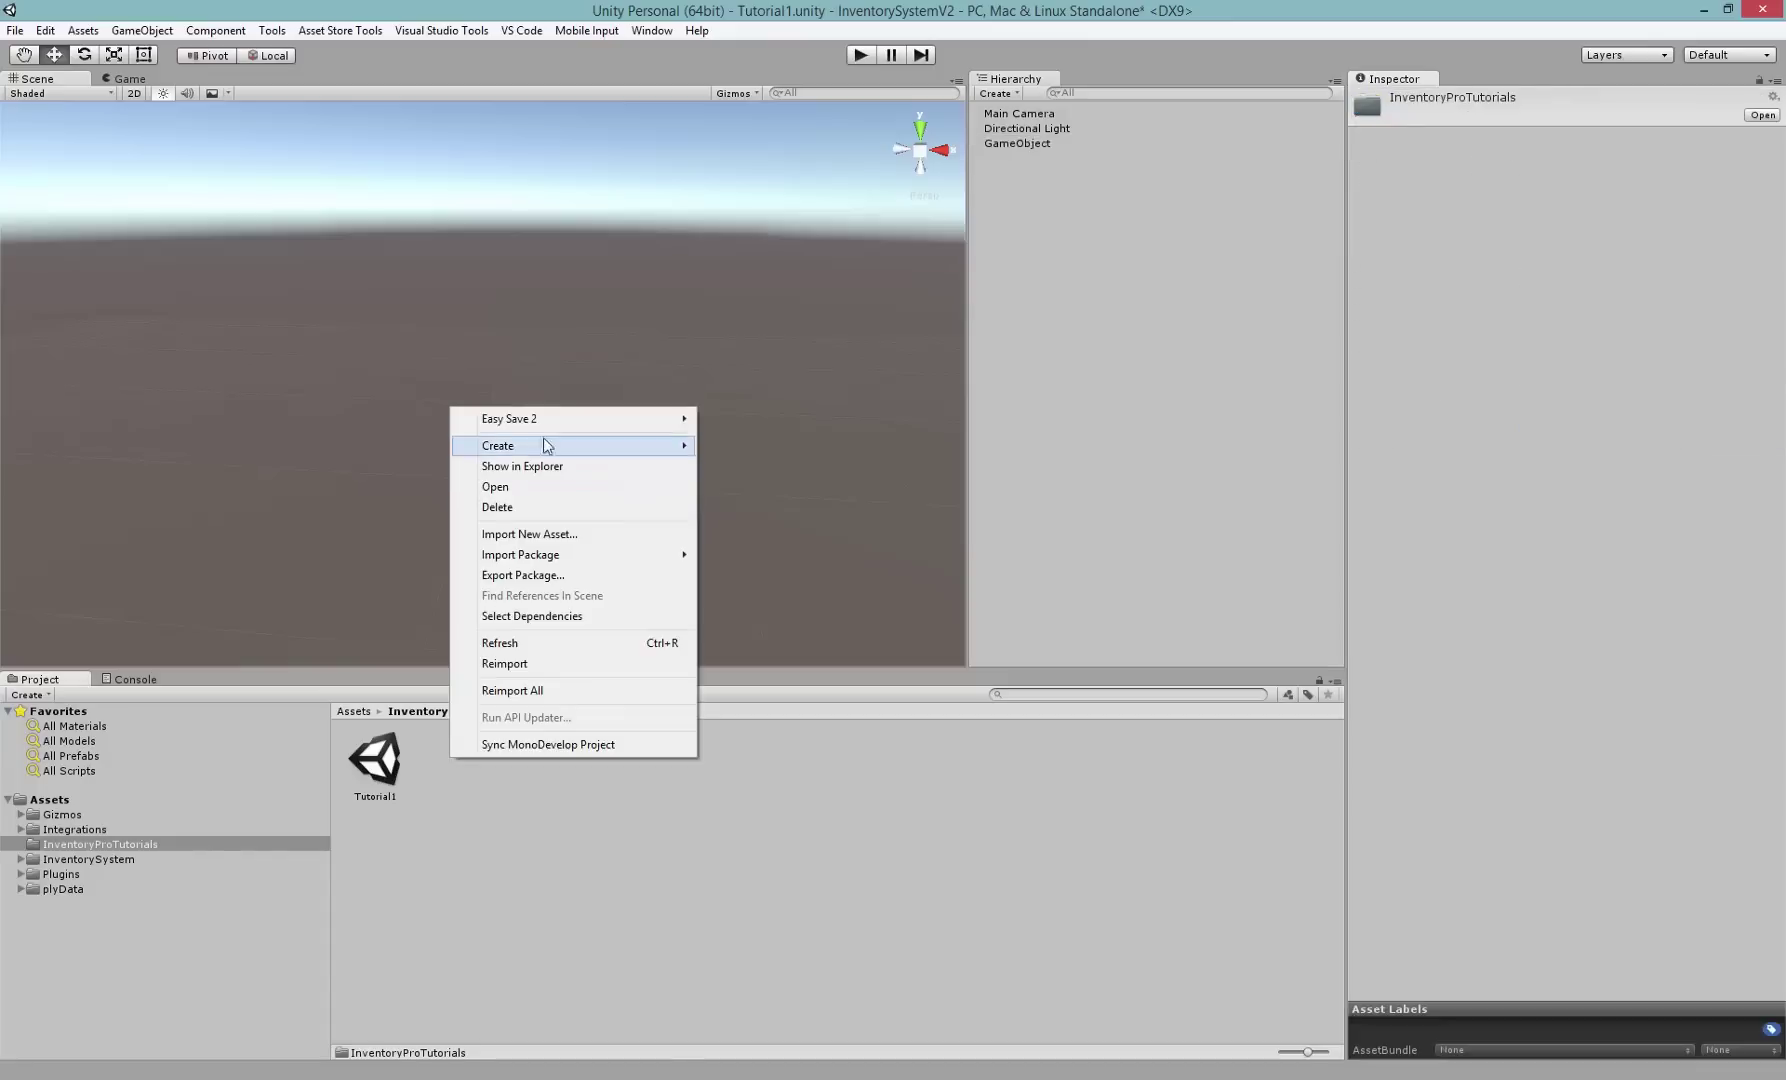
{"action": "mouse_move", "coordinate": [488, 445]}
{"action": "mouse_move", "coordinate": [345, 456]}
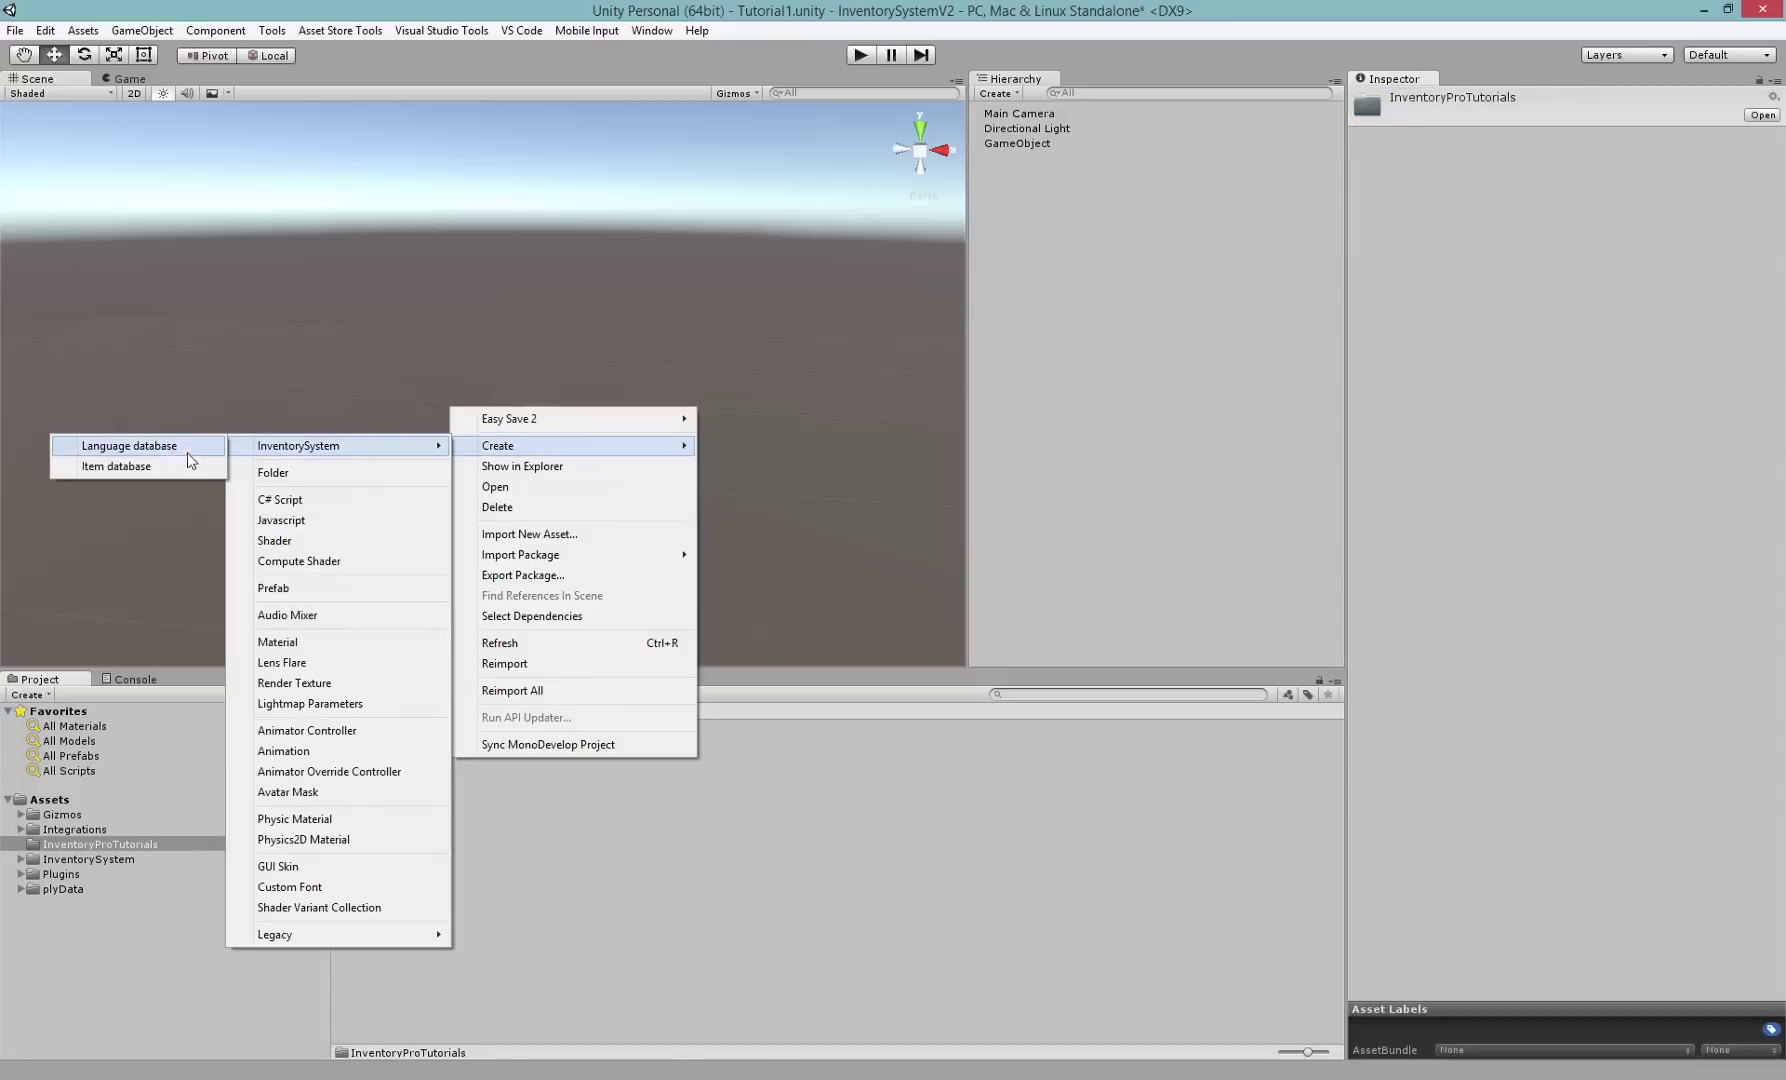
{"action": "left_click", "coordinate": [140, 466]}
{"action": "right_click", "coordinate": [536, 763]}
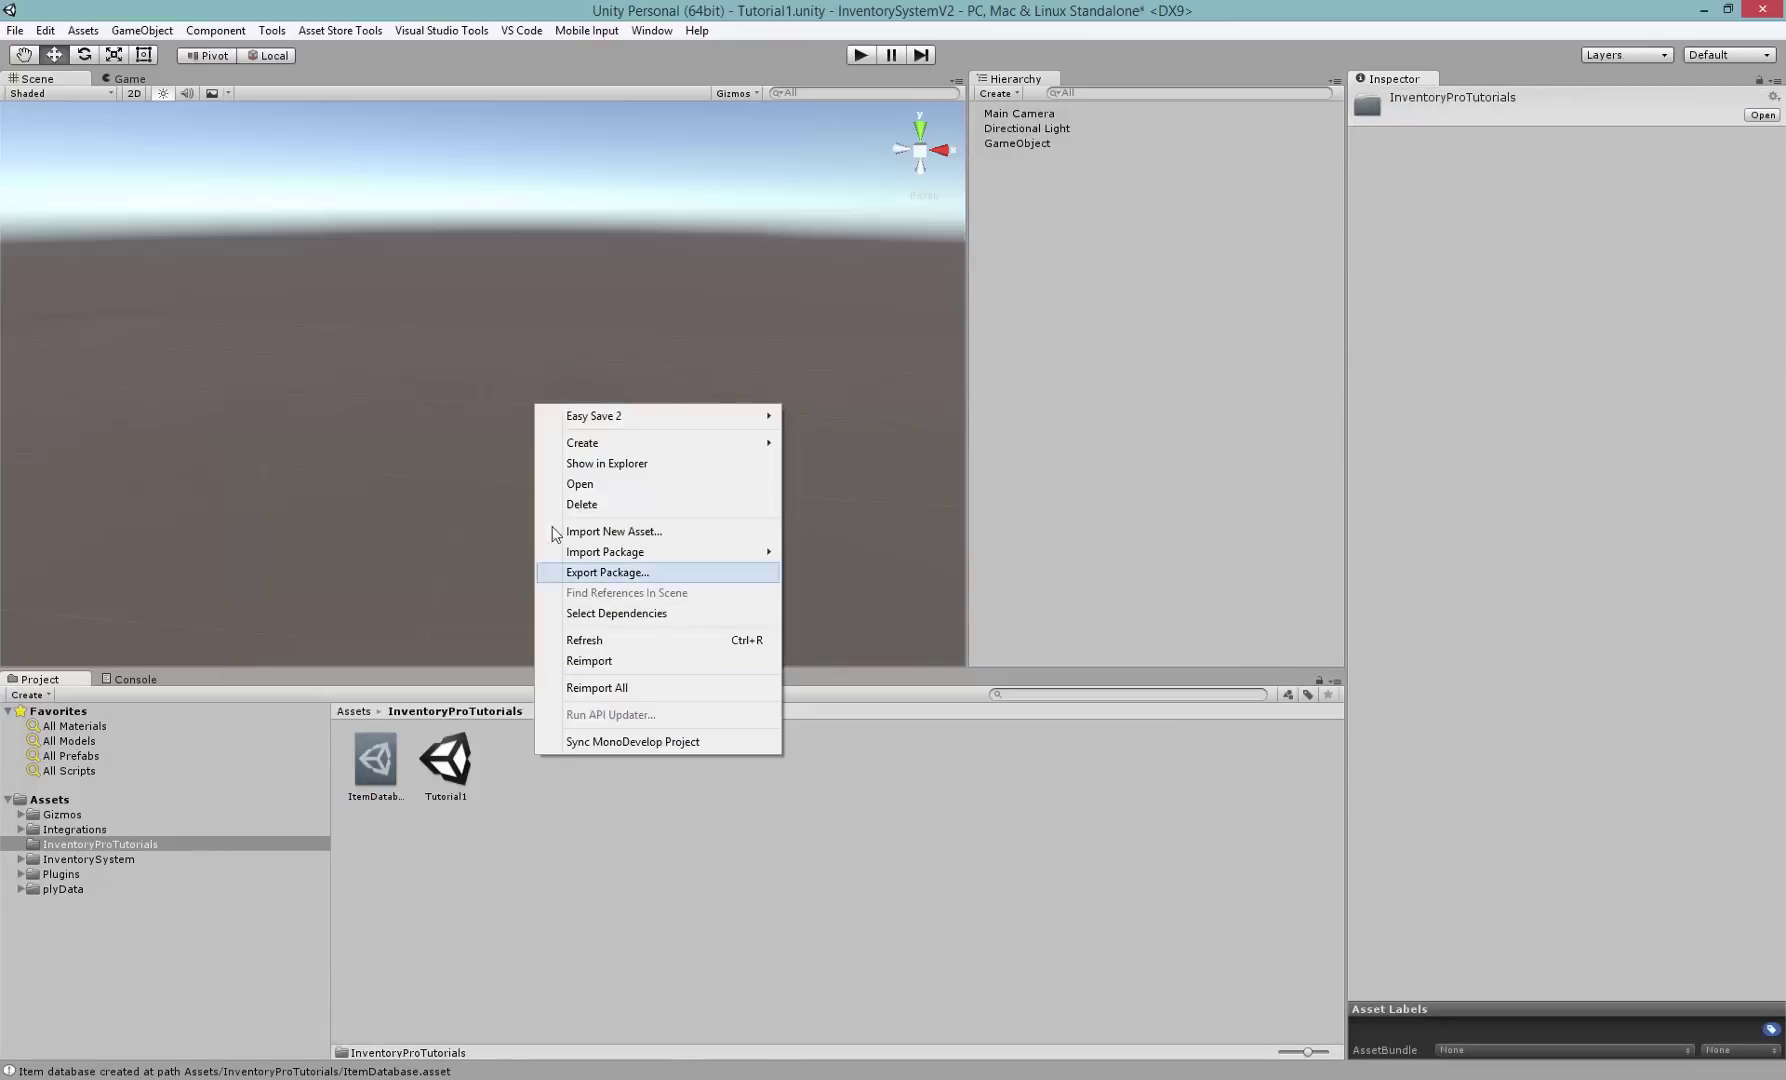
{"action": "mouse_move", "coordinate": [580, 443]}
{"action": "mouse_move", "coordinate": [477, 444]}
{"action": "left_click", "coordinate": [214, 446]}
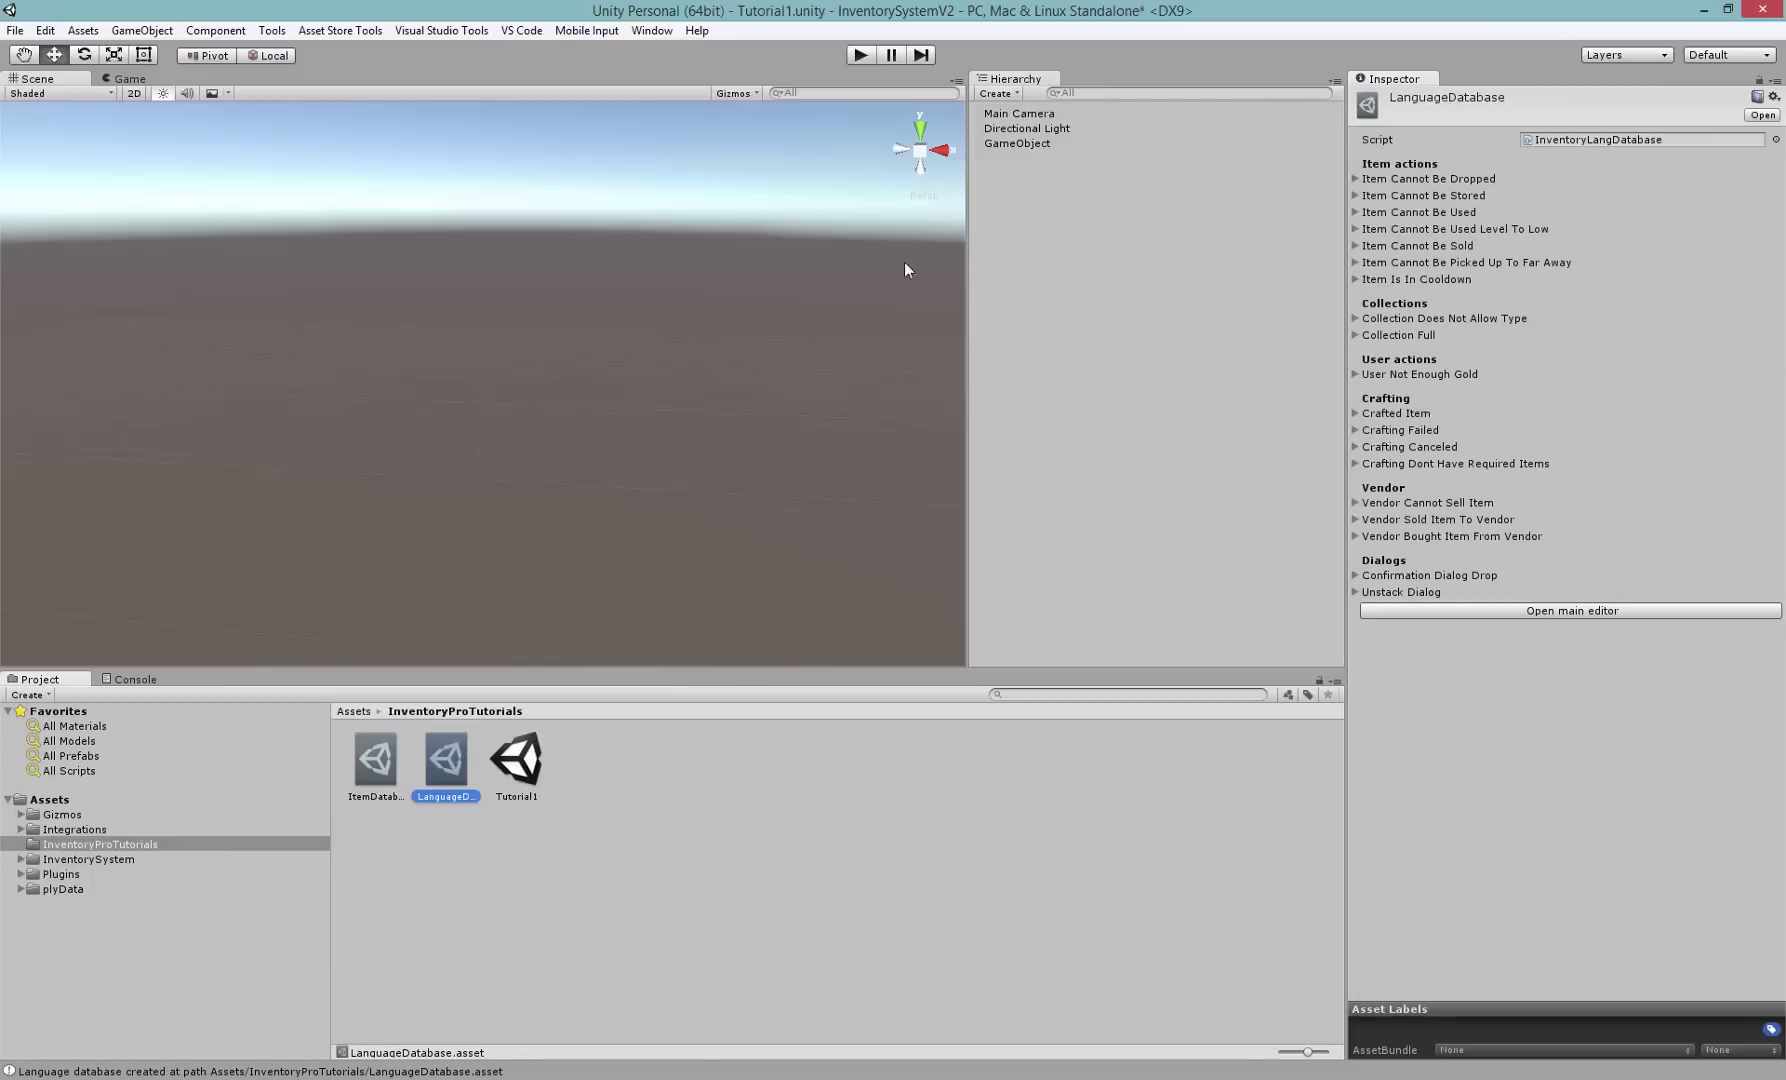
- Rename the game object that holds the manager components as _Managers
{"action": "left_click", "coordinate": [1019, 143]}
{"action": "double_click", "coordinate": [1555, 96]}
{"action": "key", "text": "BackSpace"}
{"action": "type", "text": "_Managers"}
{"action": "key", "text": "Return"}
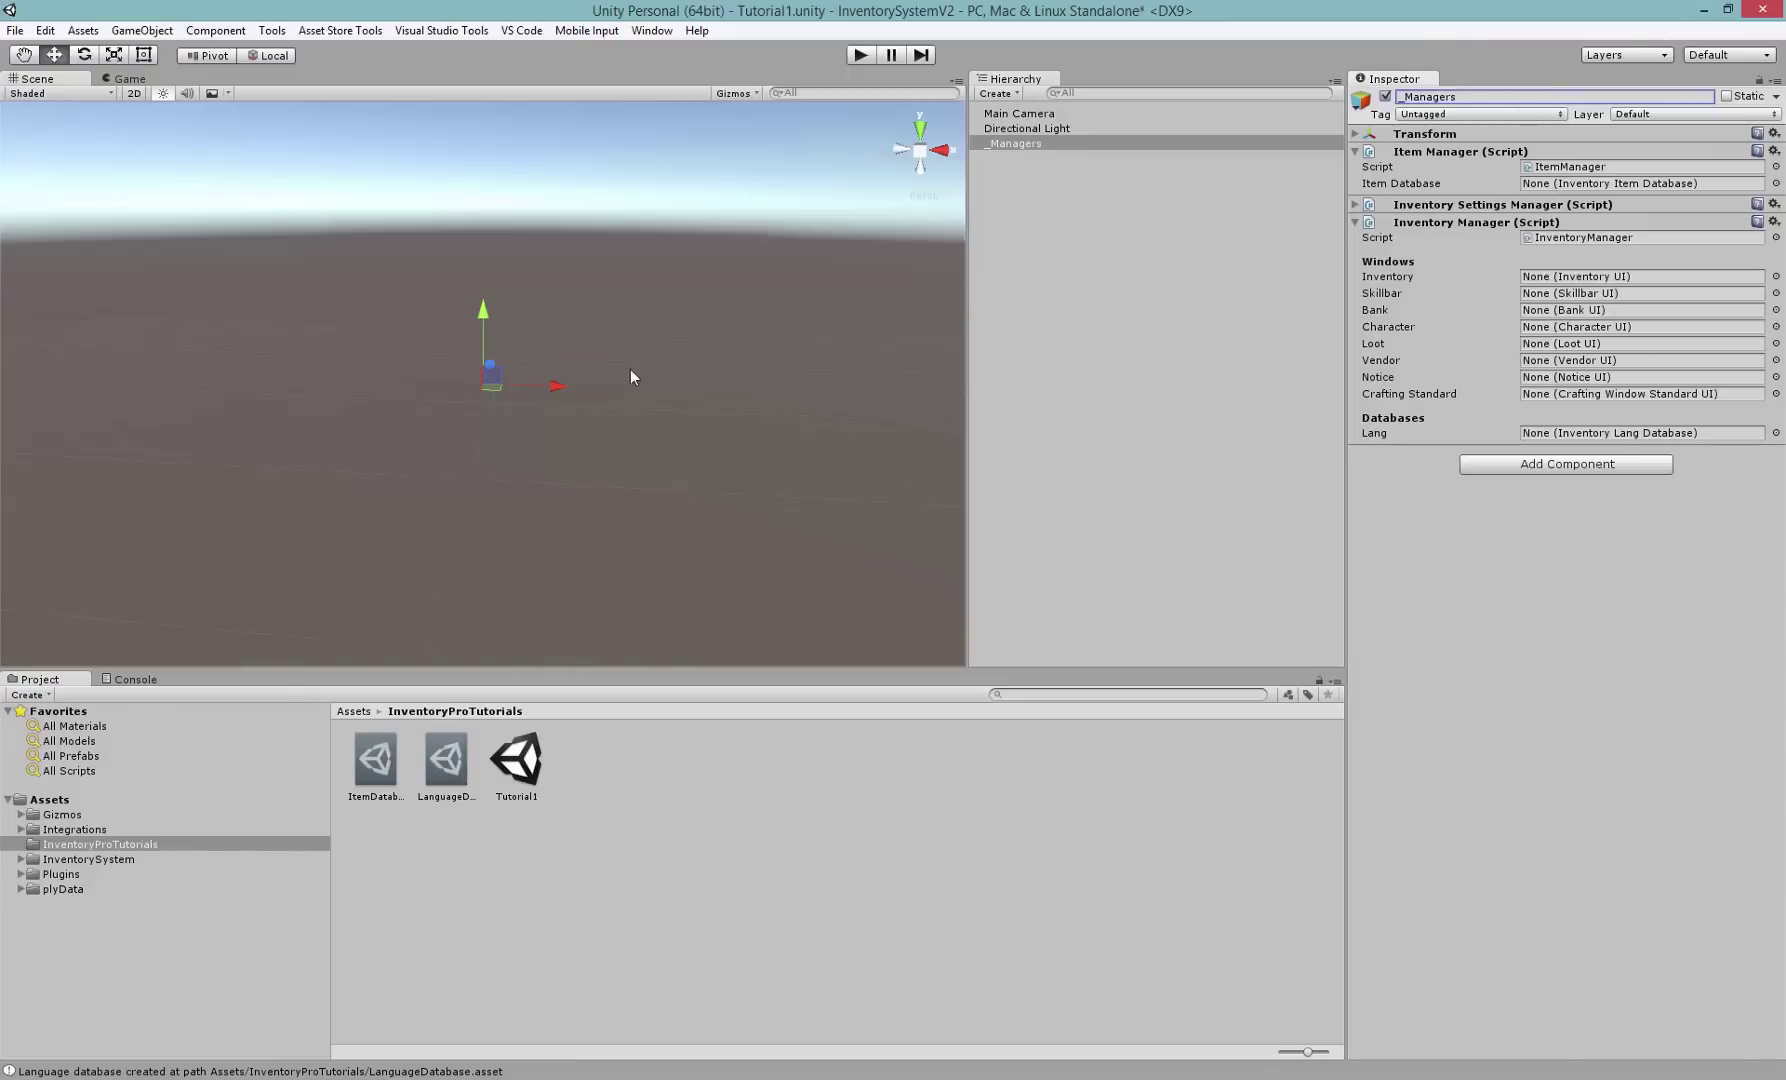
- Assign ItemDatabase to the Item Manager's Item Database and LanguageDatabase to the Inventory Manager's Lang, and save the scene
{"action": "left_click_drag", "start_coordinate": [360, 757], "coordinate": [1600, 184]}
{"action": "left_click_drag", "start_coordinate": [446, 760], "coordinate": [1598, 437]}
{"action": "key", "text": "ctrl+s"}
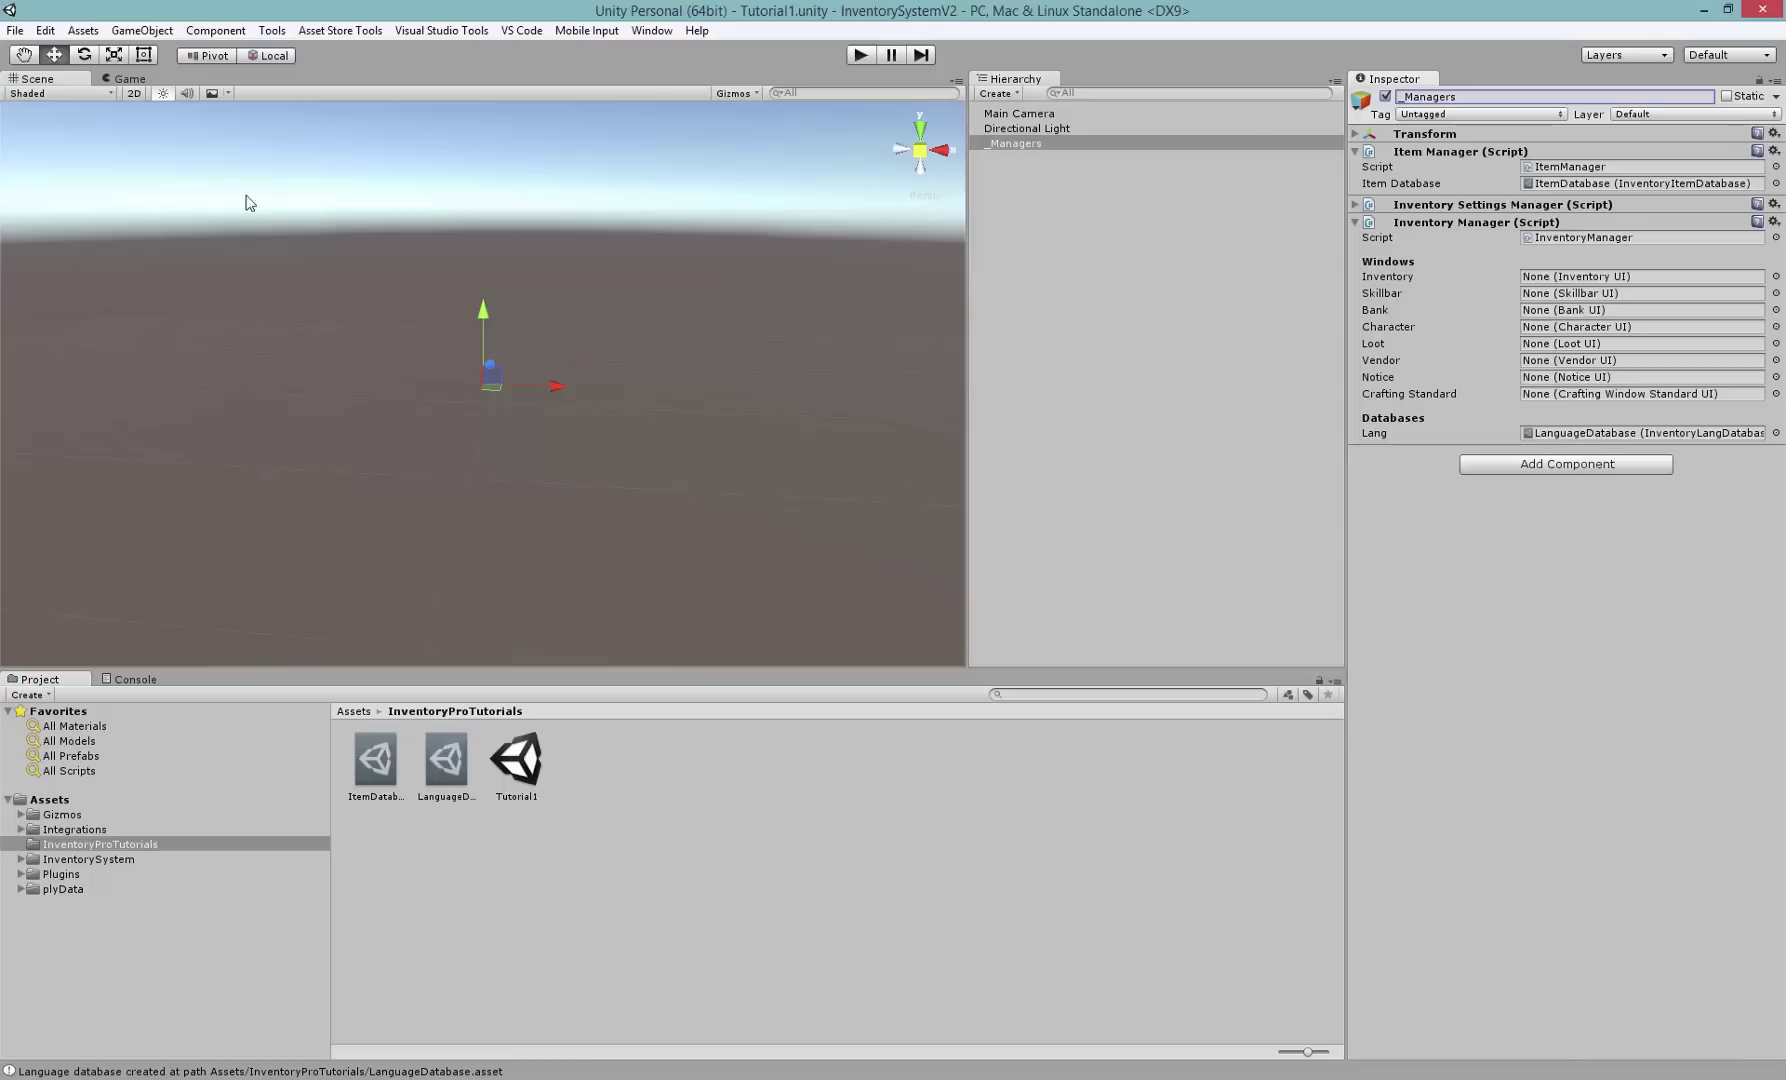
- Open the InventorySystem main editor to reach the inventory settings
{"action": "left_click", "coordinate": [271, 33]}
{"action": "mouse_move", "coordinate": [252, 52]}
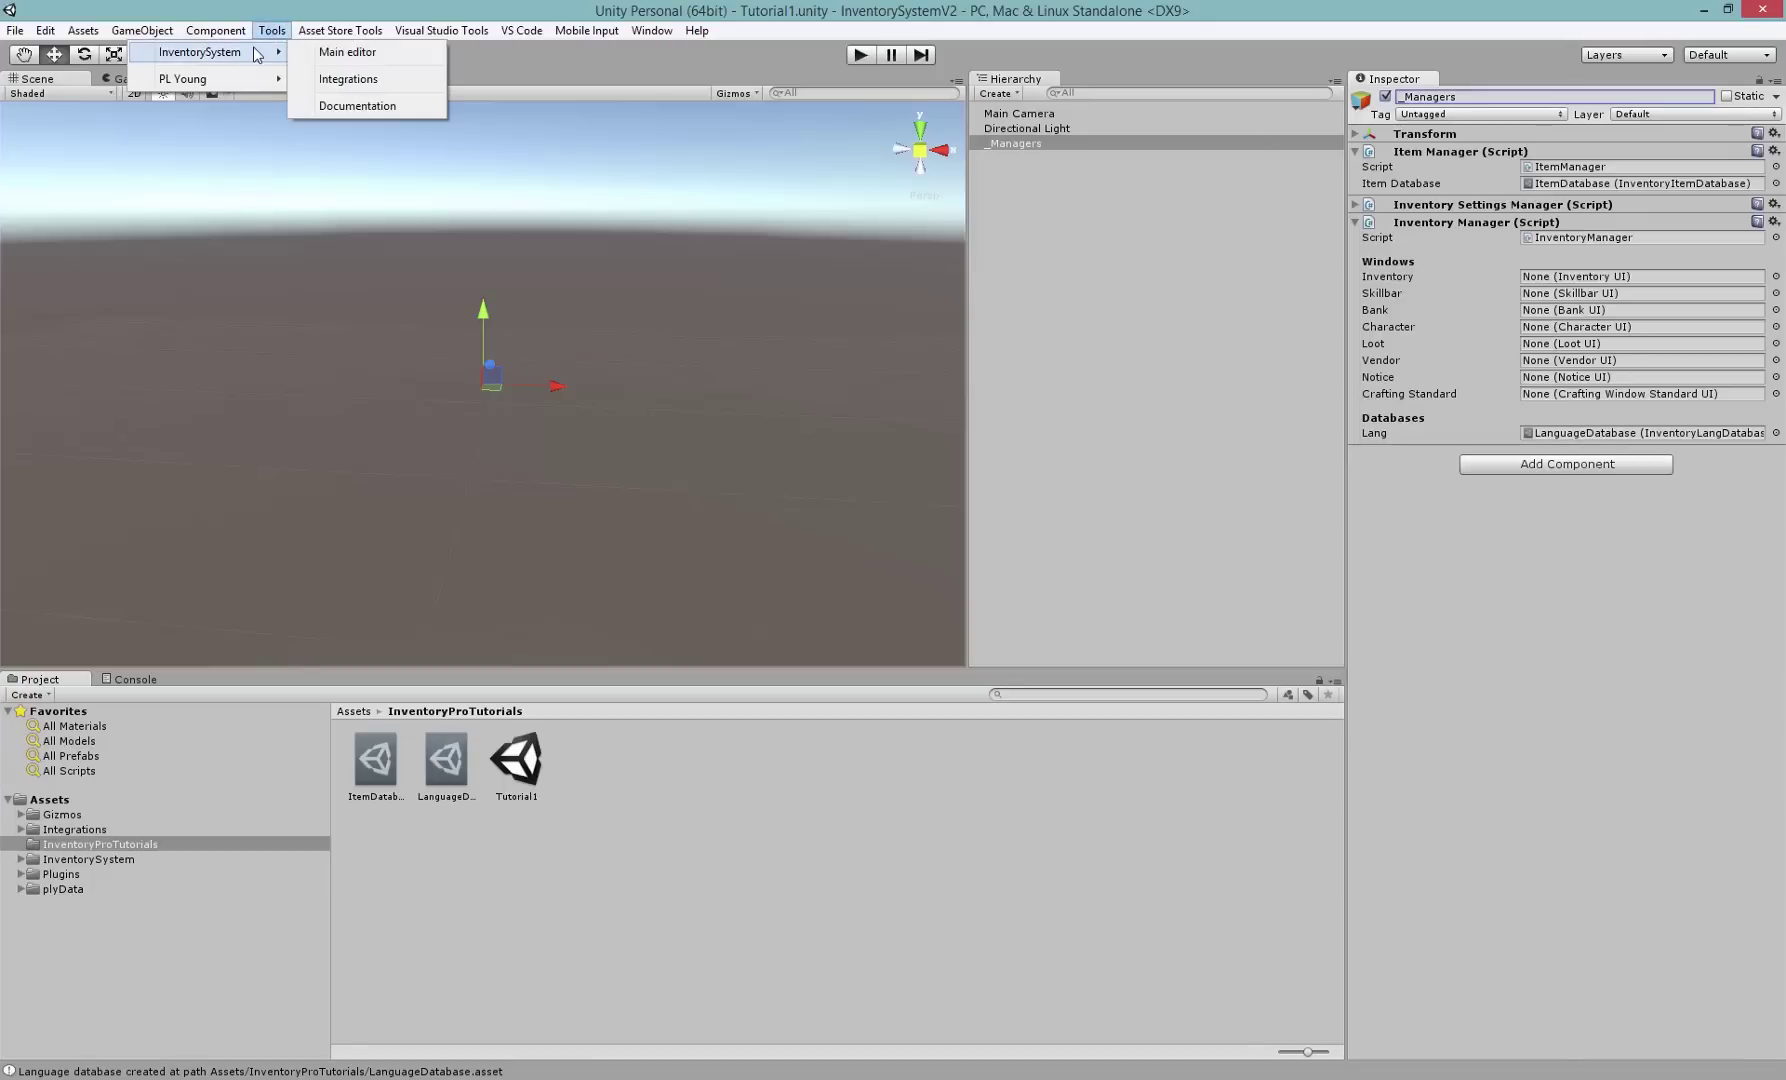
{"action": "left_click", "coordinate": [363, 53]}
{"action": "left_click_drag", "start_coordinate": [463, 147], "coordinate": [536, 117]}
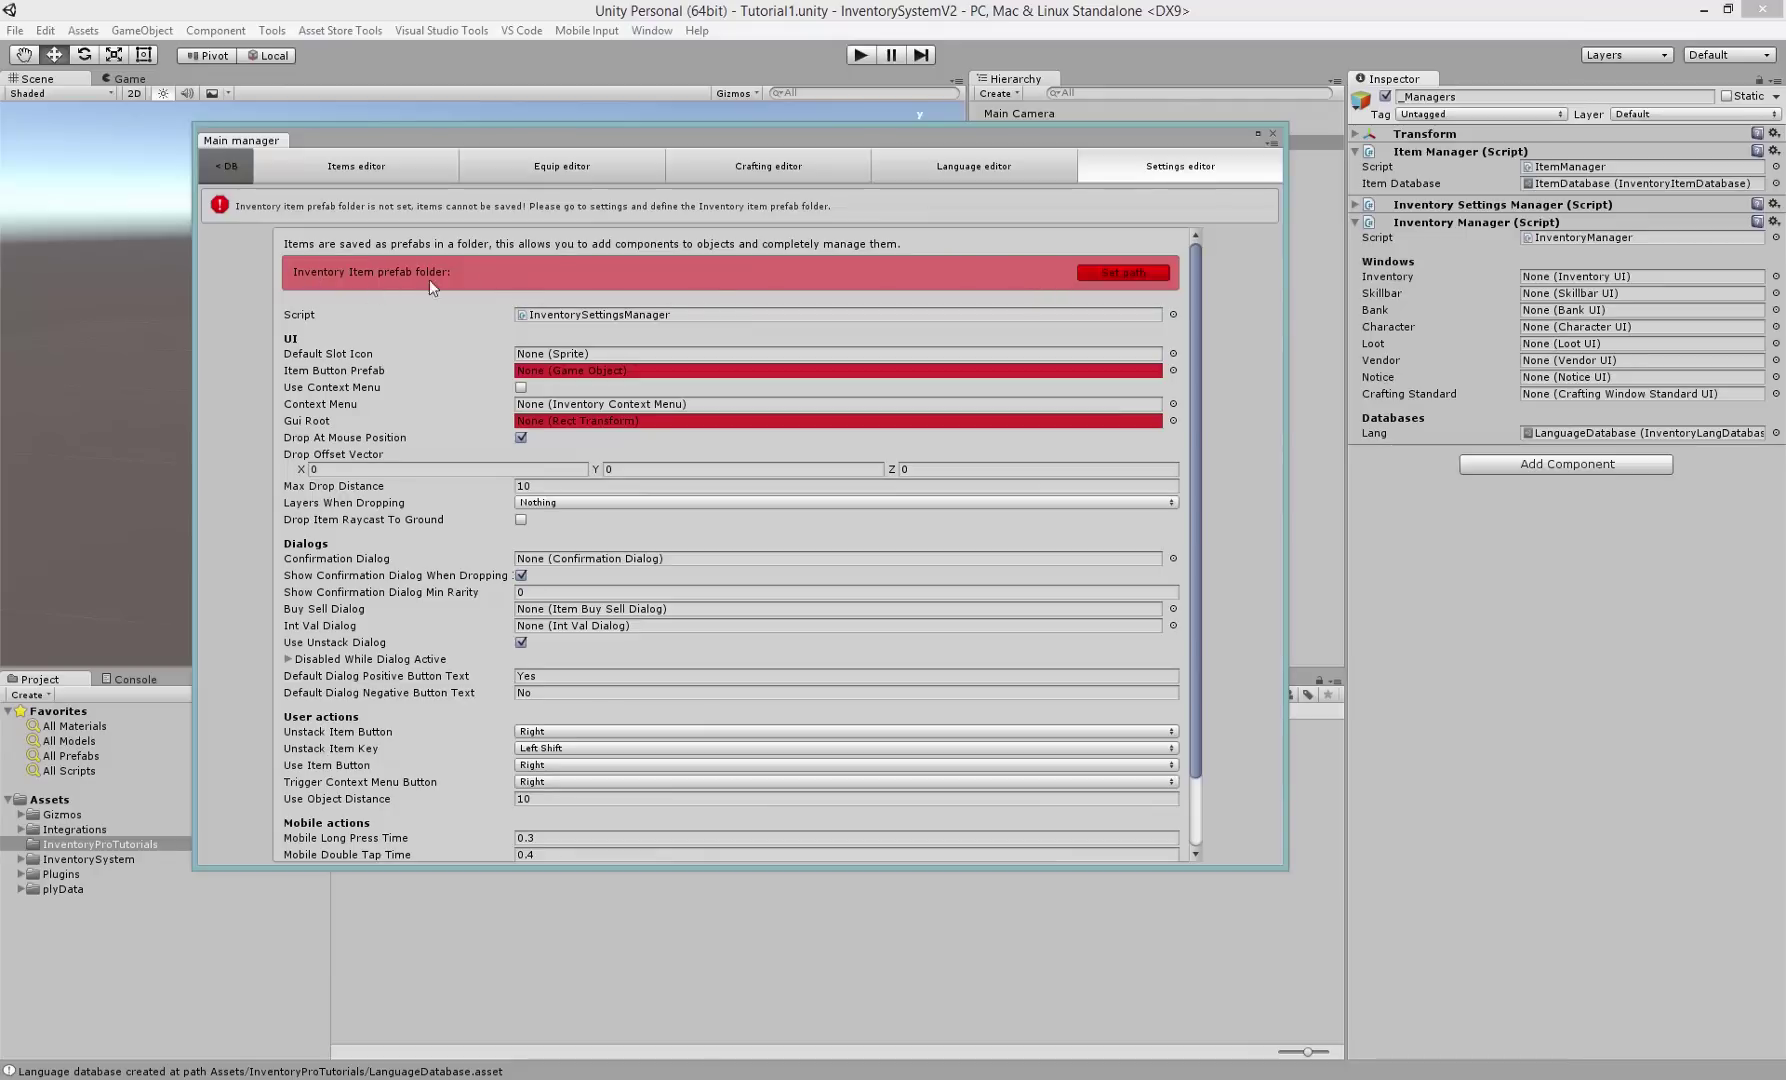
- Set the inventory item prefab folder to a new folder named Items inside Assets/InventoryProTutorials
{"action": "left_click", "coordinate": [1111, 268]}
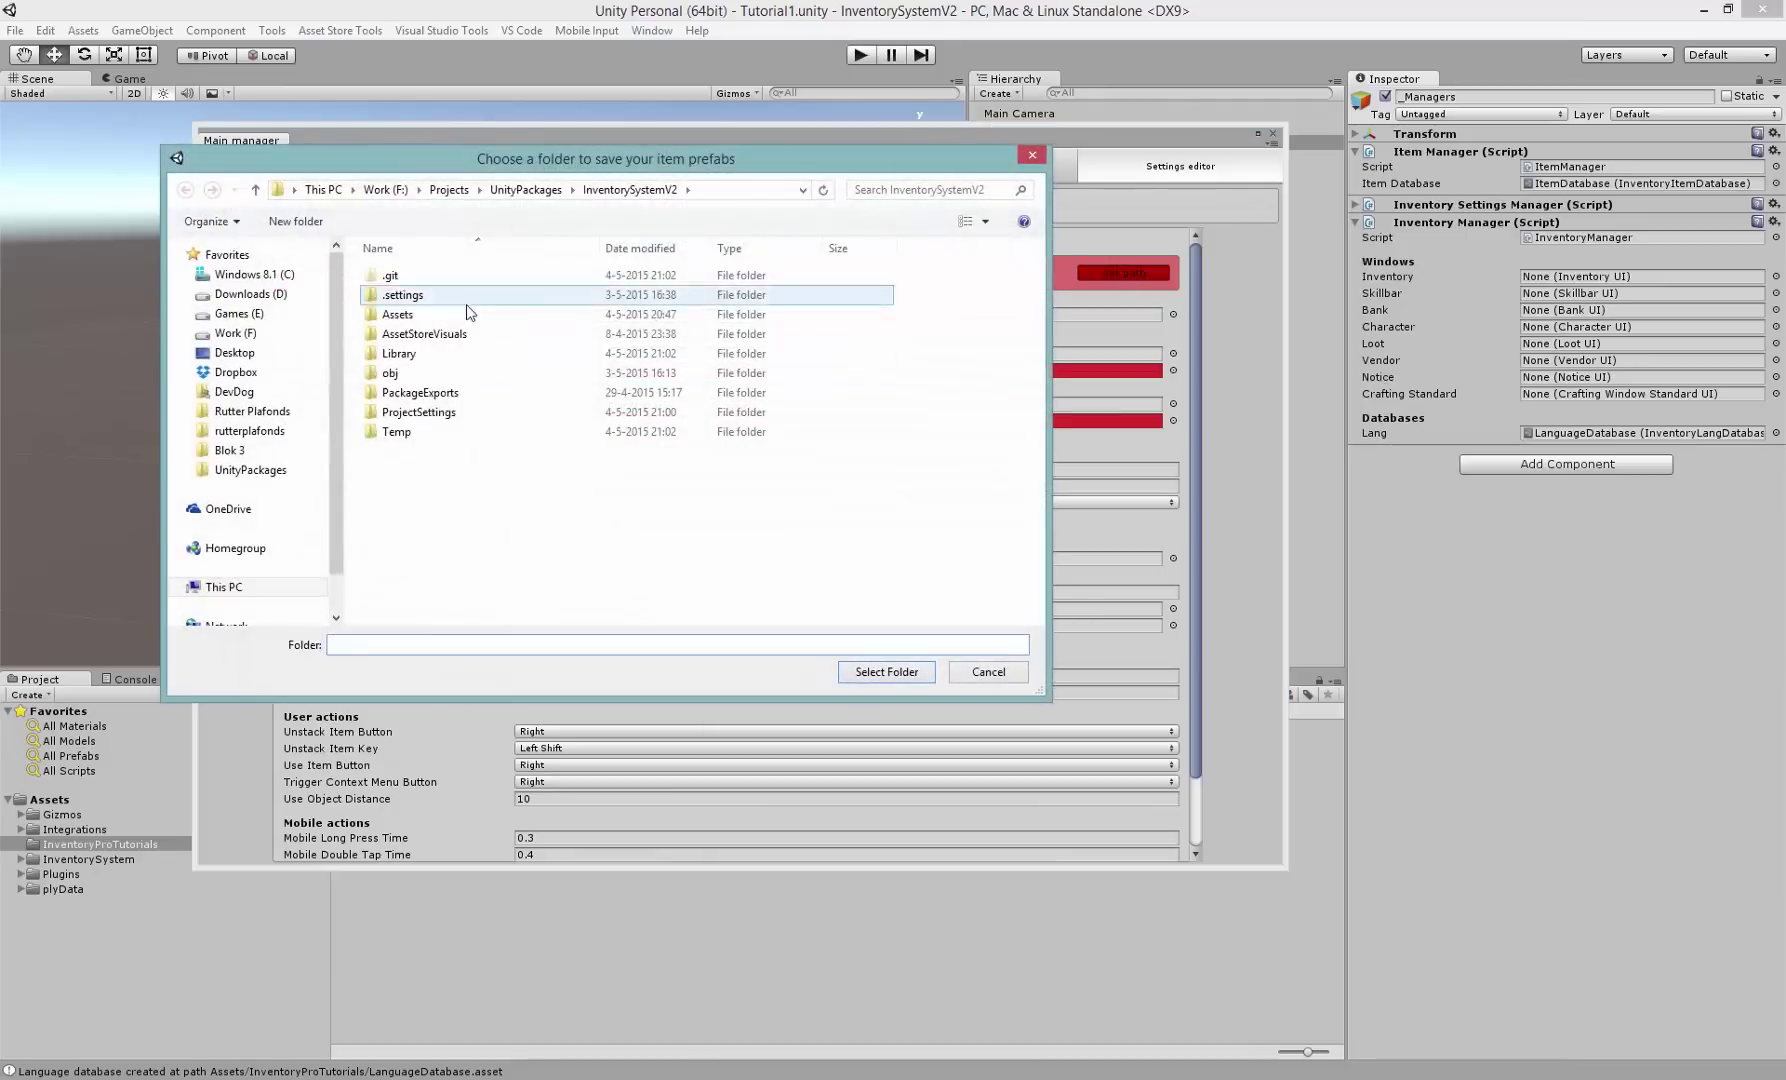
{"action": "double_click", "coordinate": [435, 314]}
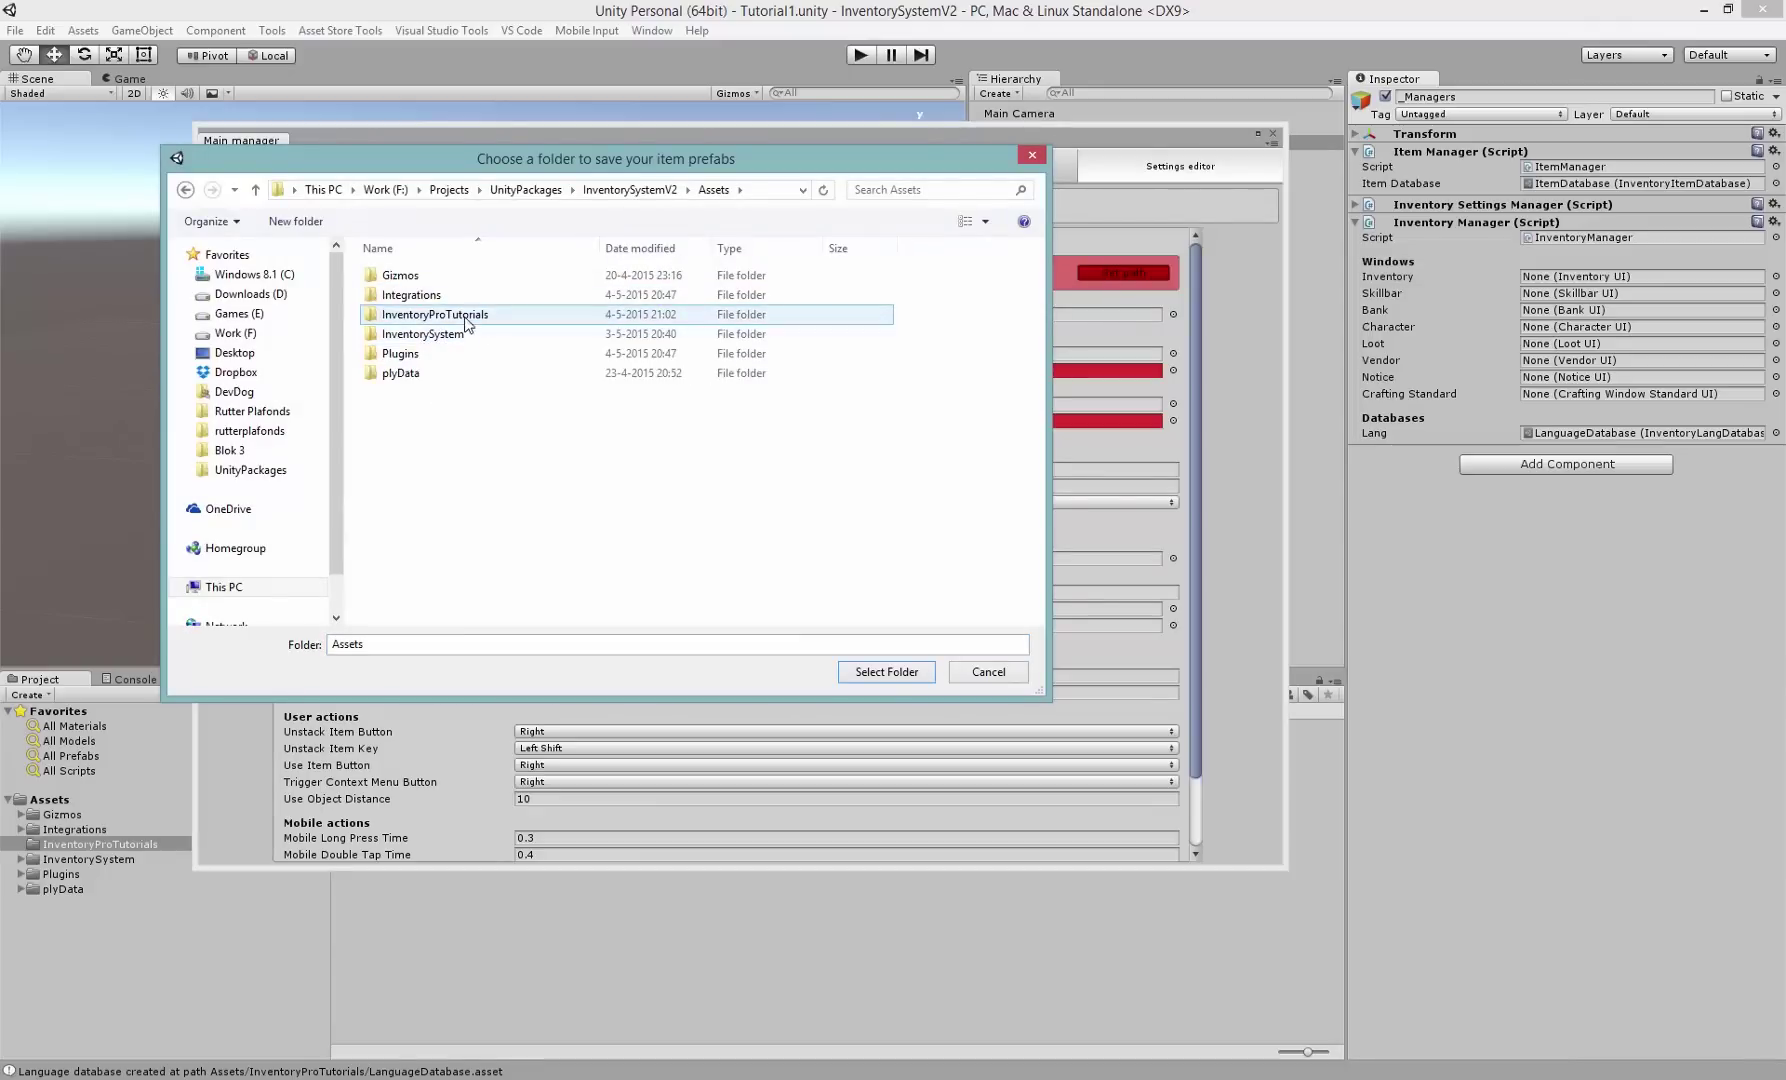
{"action": "double_click", "coordinate": [451, 316]}
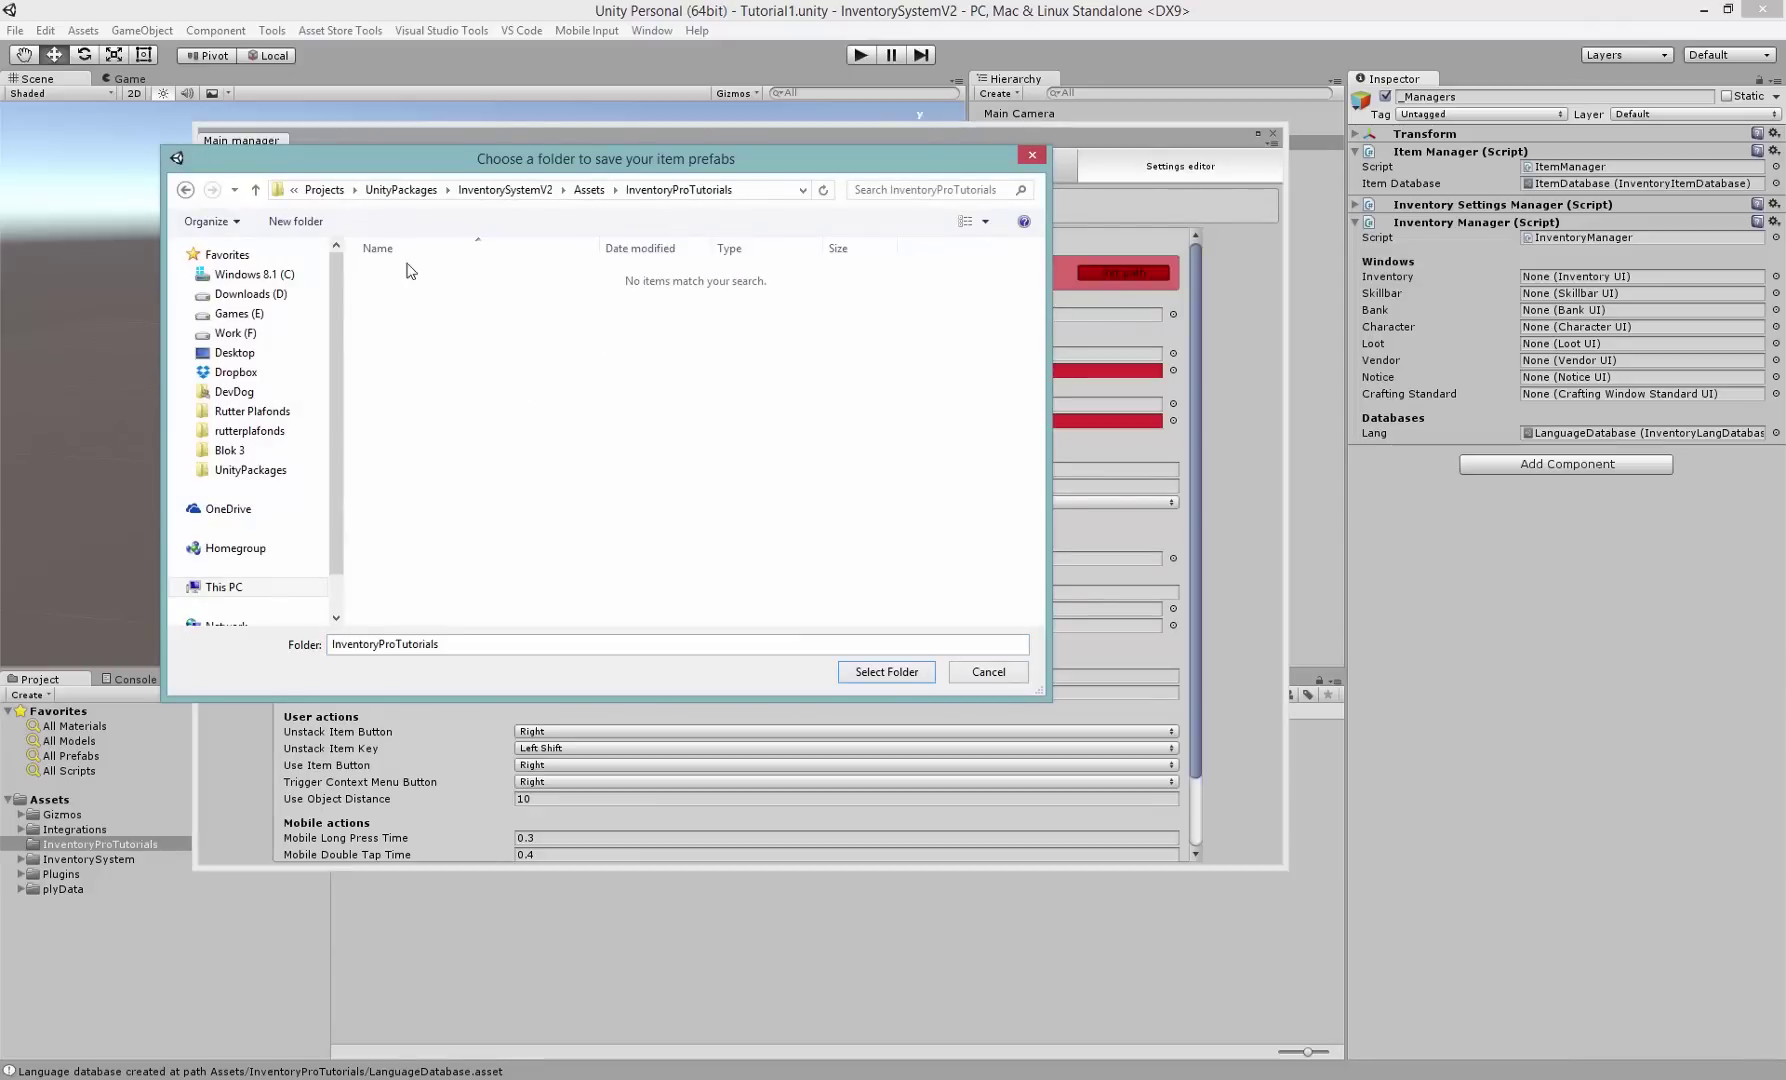
{"action": "left_click", "coordinate": [298, 221]}
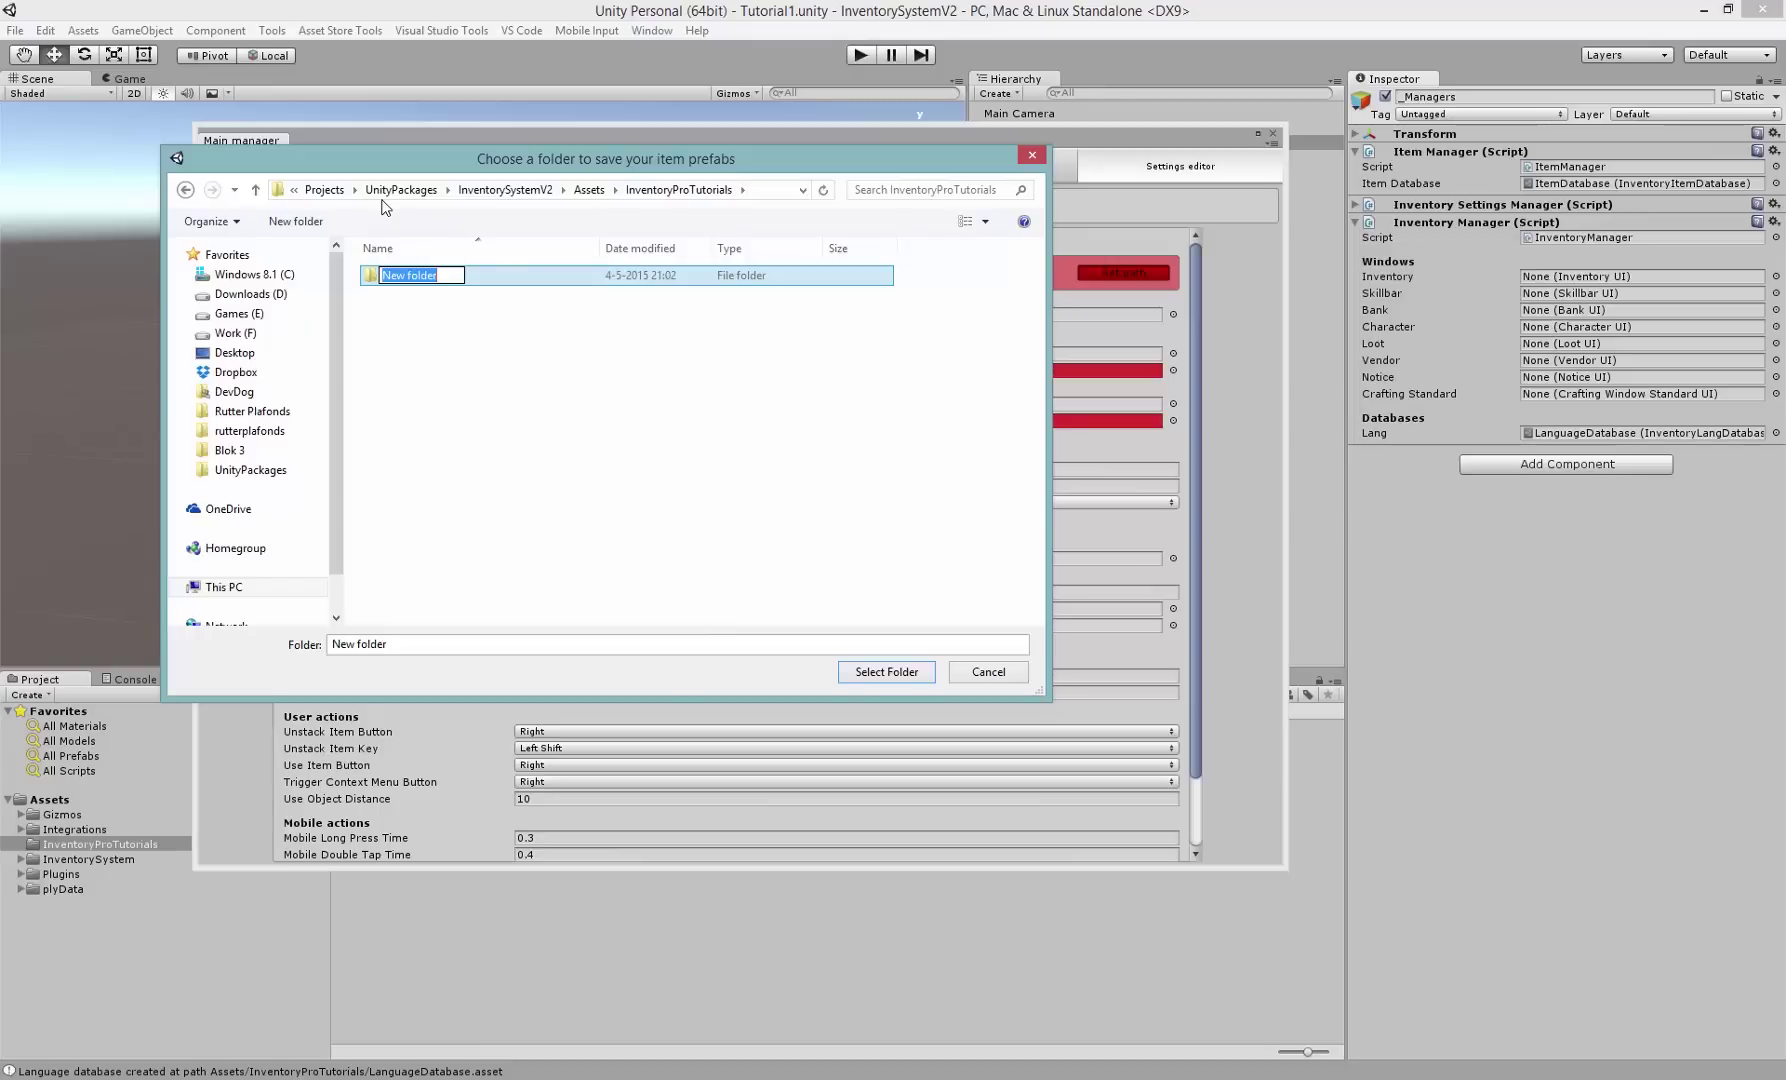
{"action": "type", "text": "Items"}
{"action": "key", "text": "Return"}
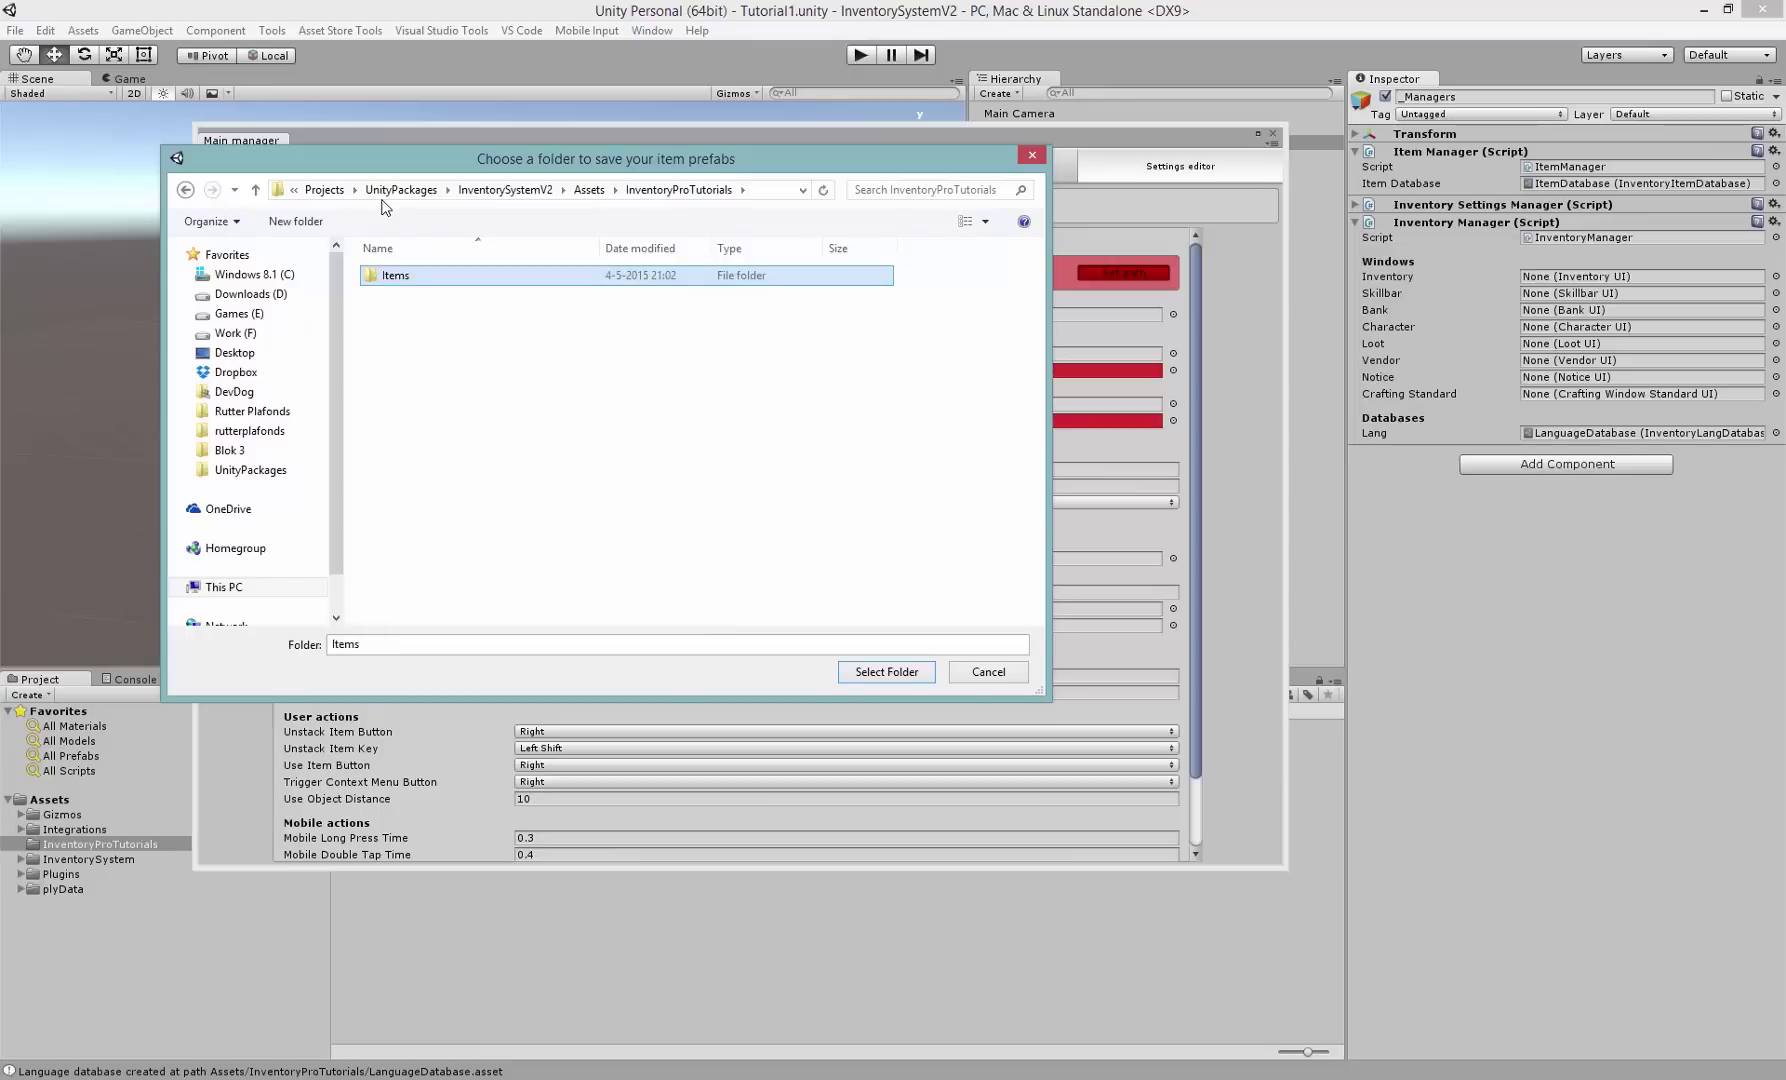
{"action": "left_click", "coordinate": [856, 674]}
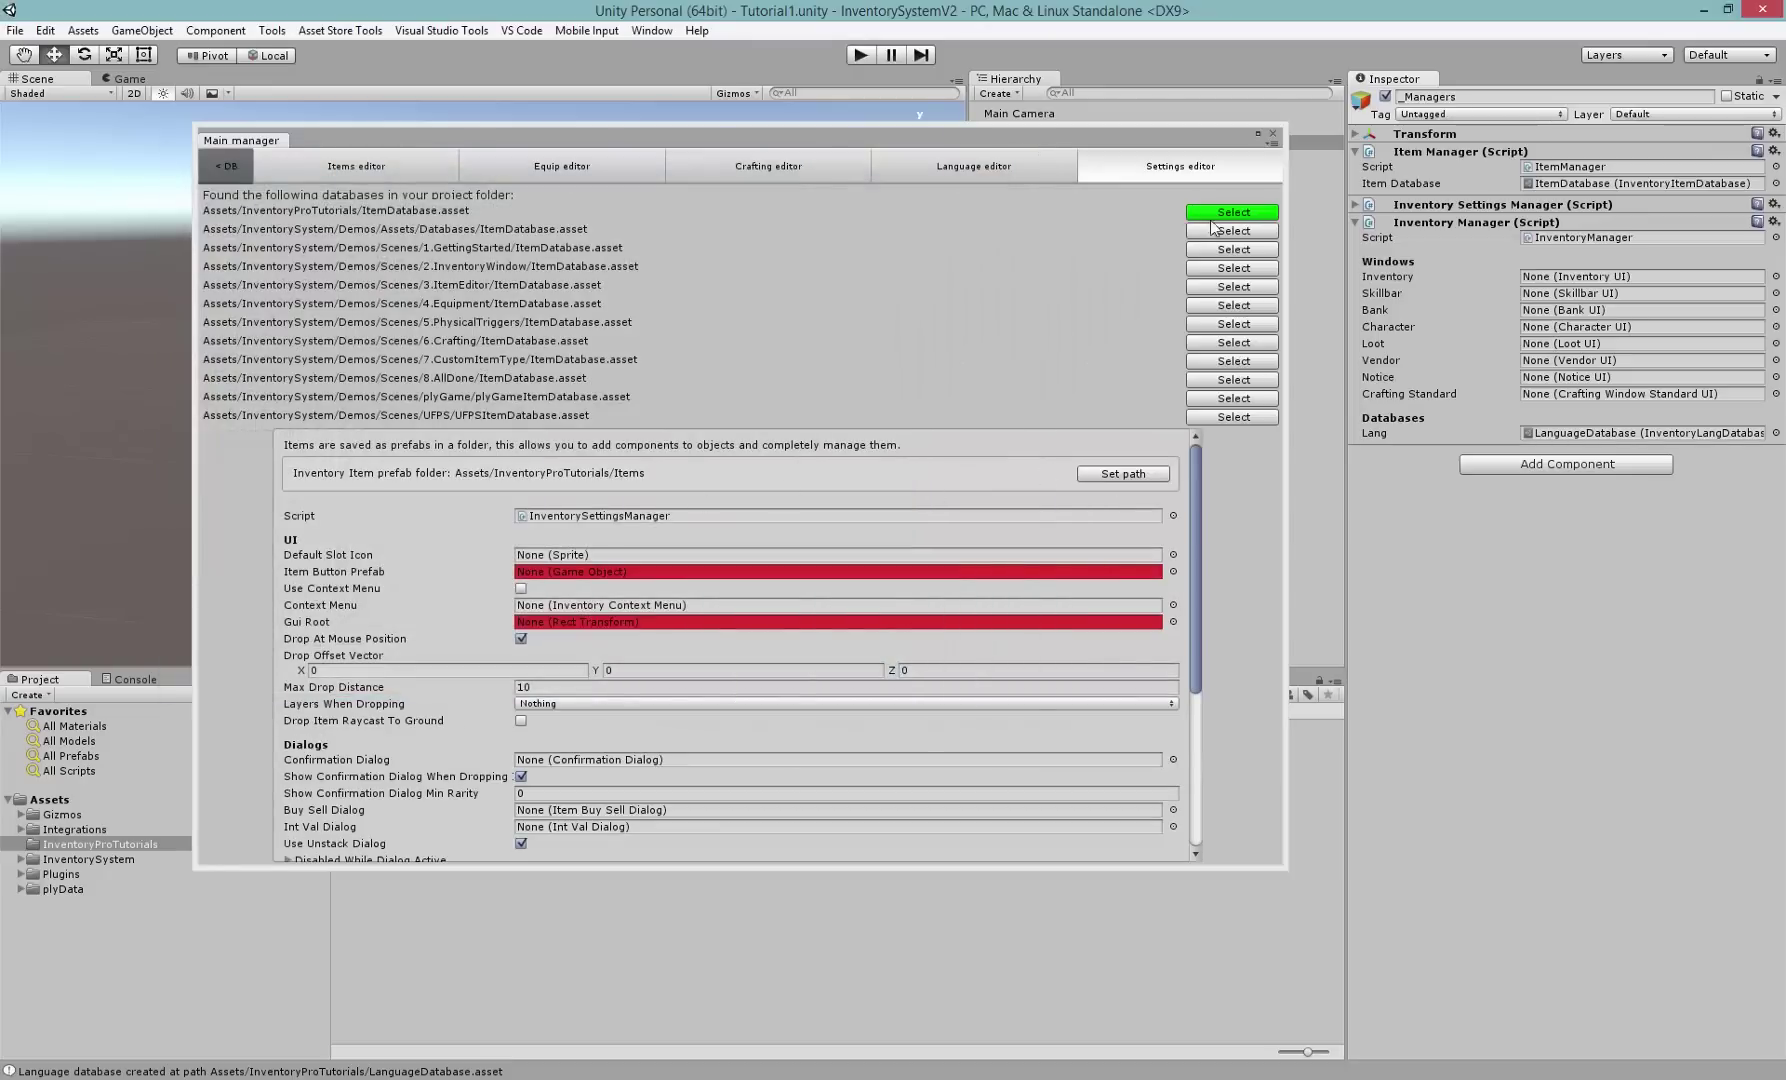
- Set the Default Slot Icon in the UI settings to the IconDefault sprite
{"action": "left_click_drag", "start_coordinate": [1192, 541], "coordinate": [1190, 596]}
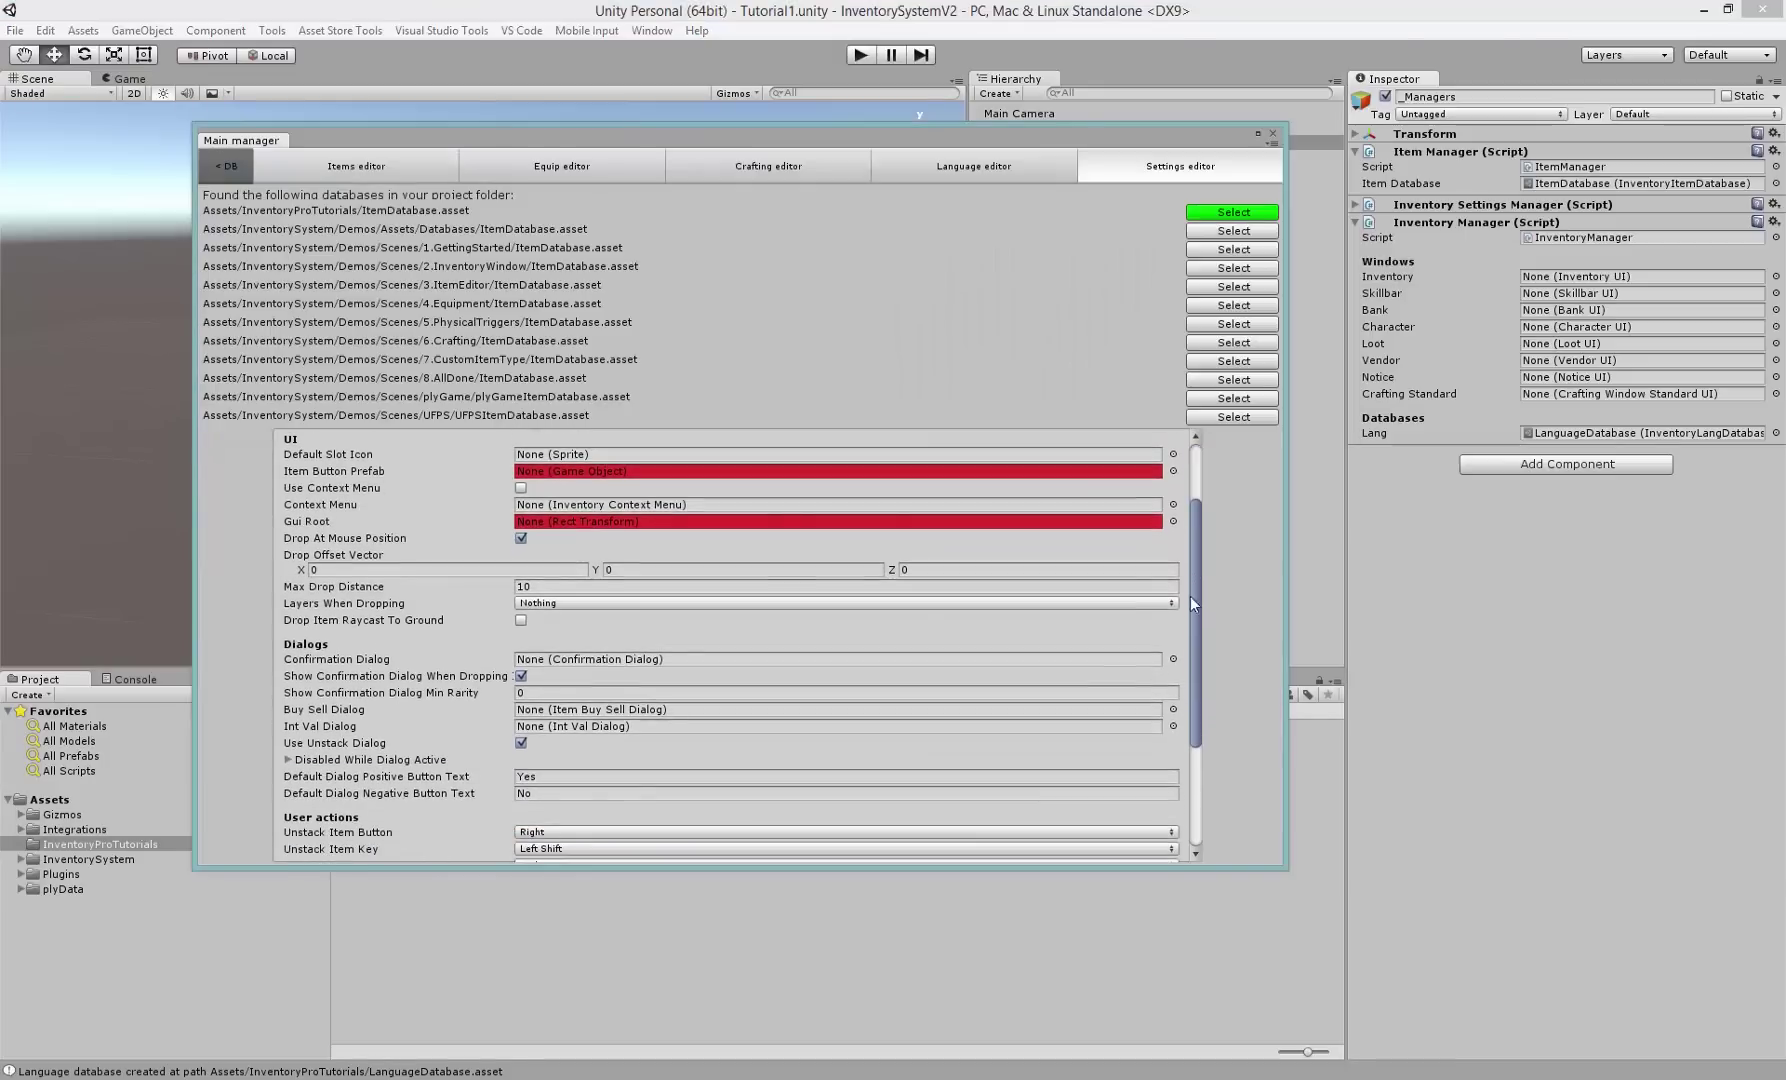
{"action": "left_click", "coordinate": [307, 457]}
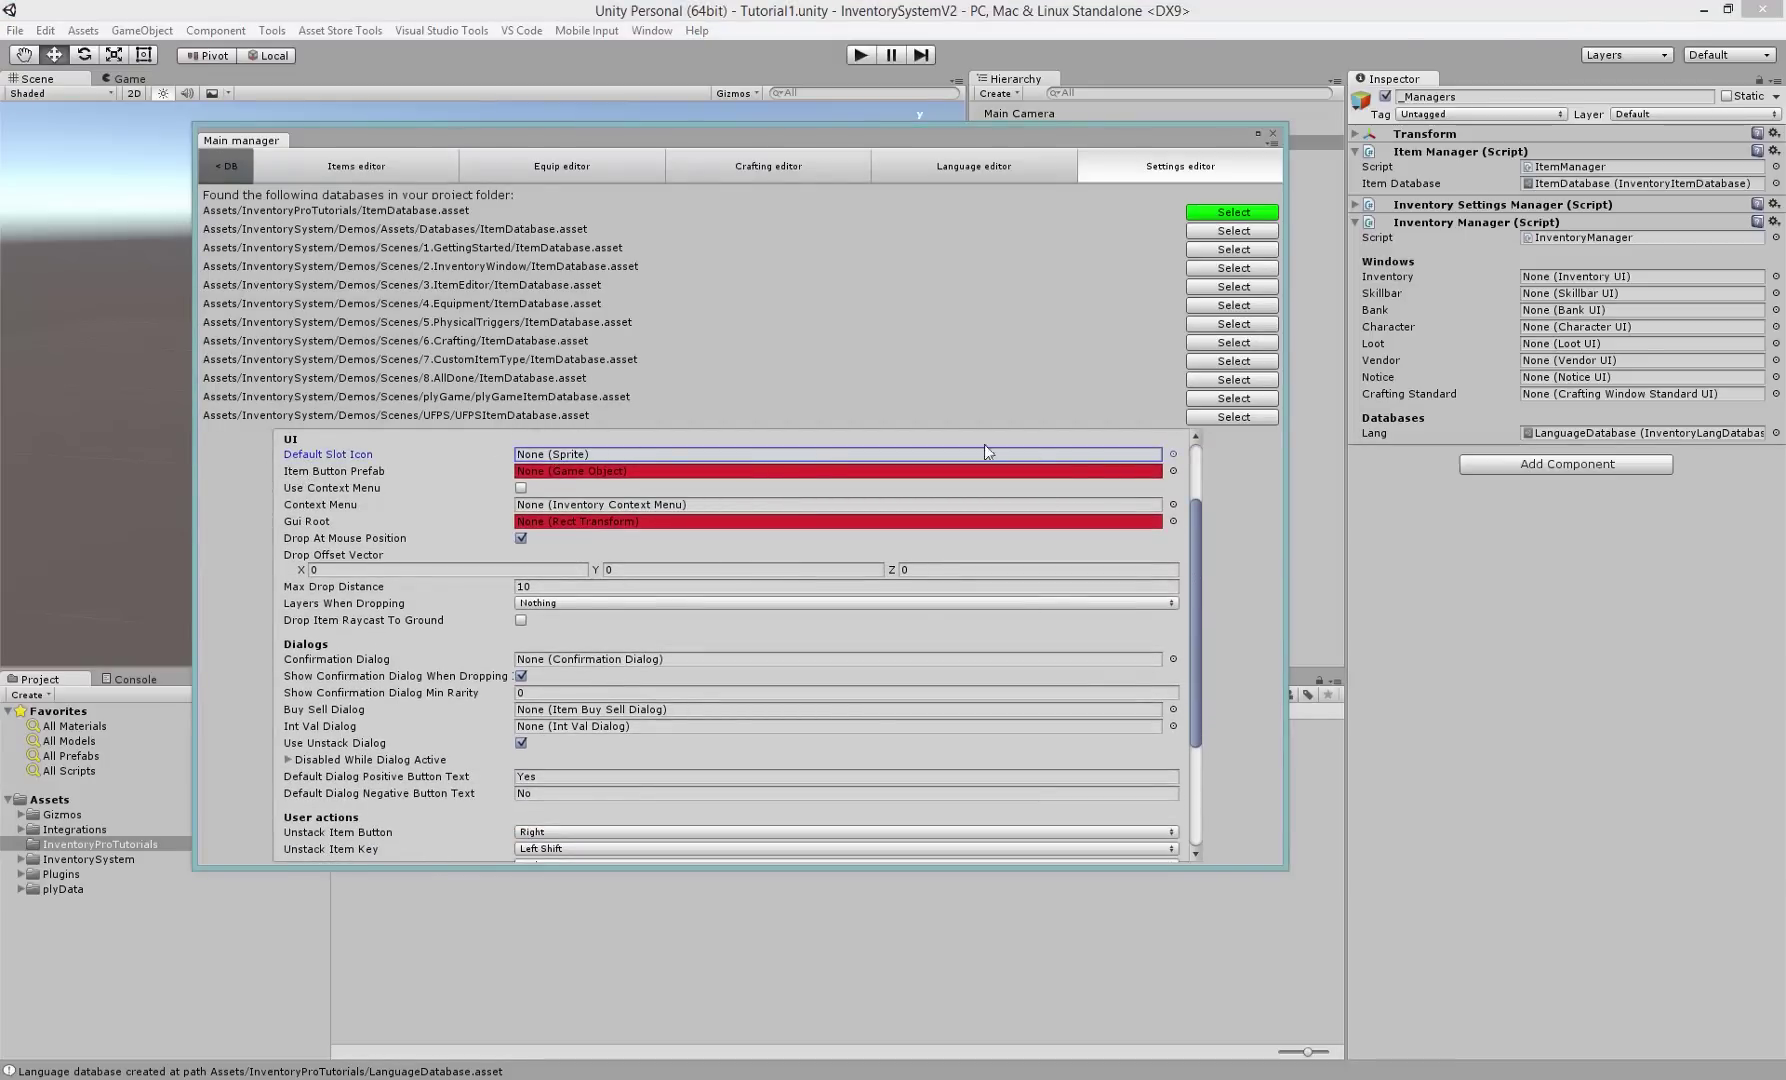
{"action": "left_click", "coordinate": [1173, 454]}
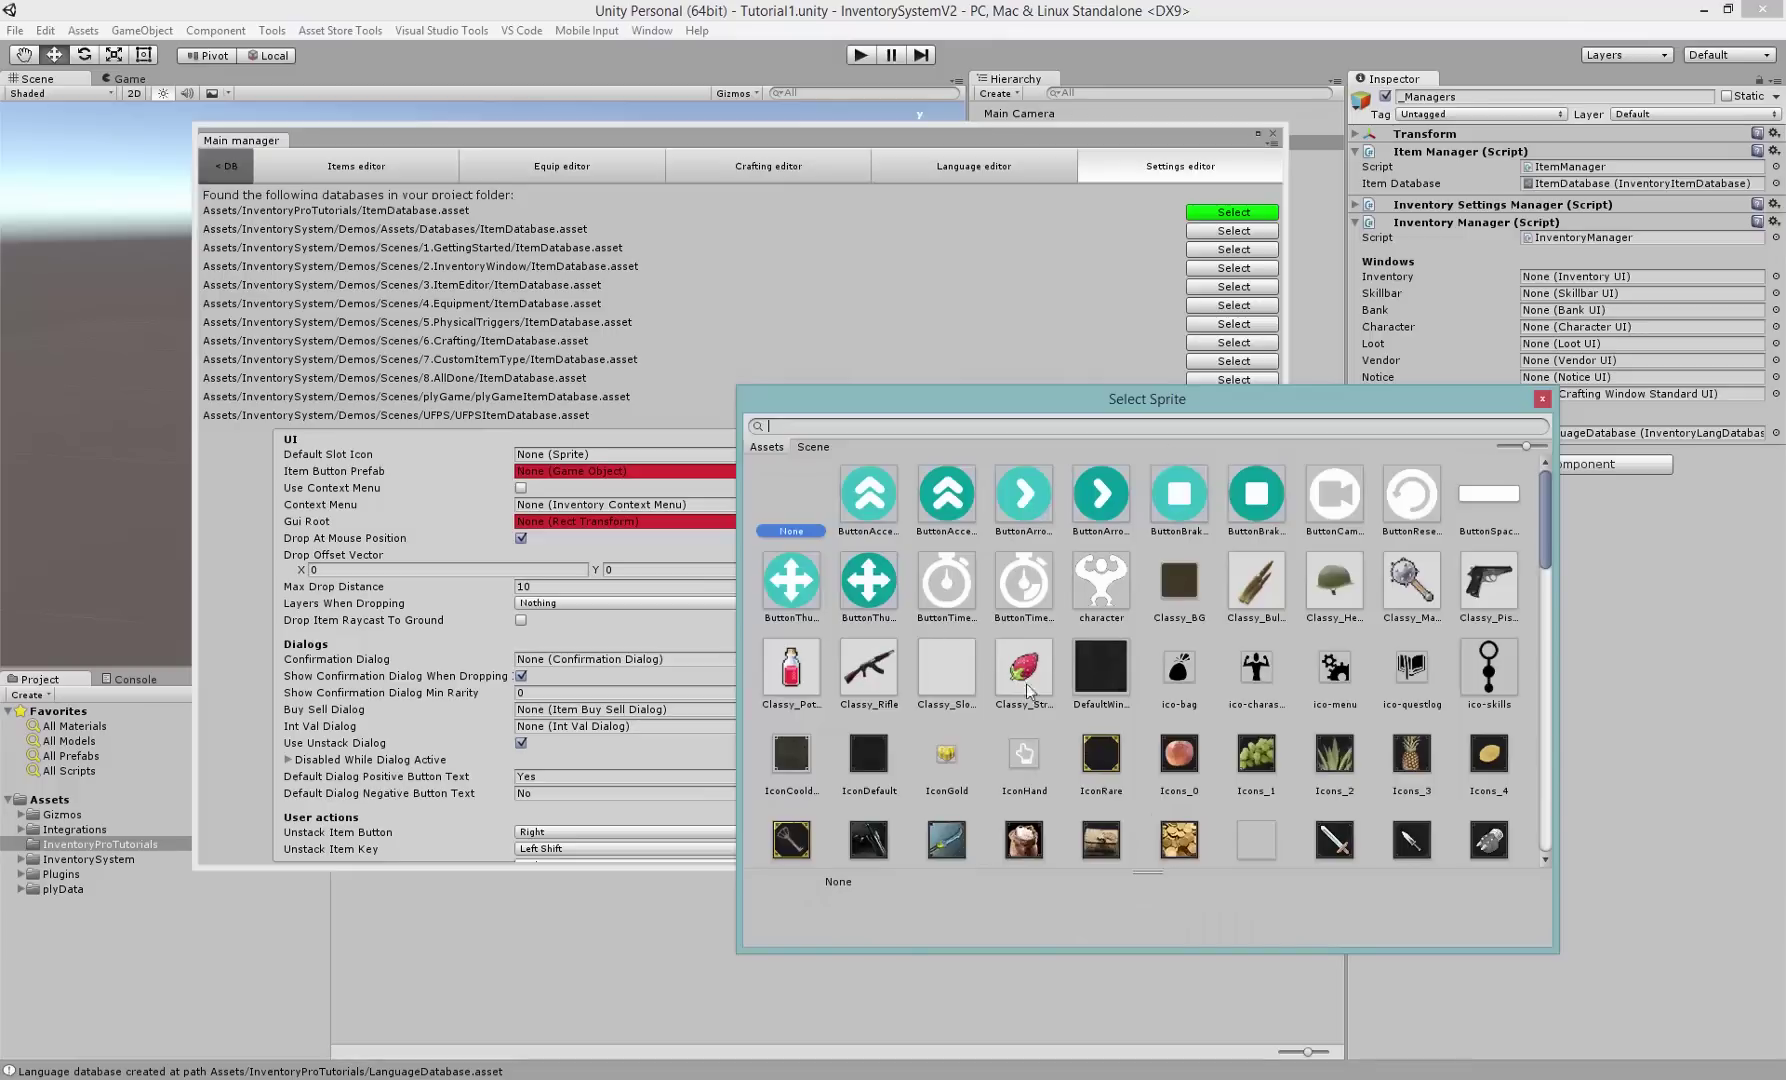
{"action": "scroll", "coordinate": [1024, 681], "scroll_direction": "down", "scroll_amount": 2}
{"action": "double_click", "coordinate": [871, 647]}
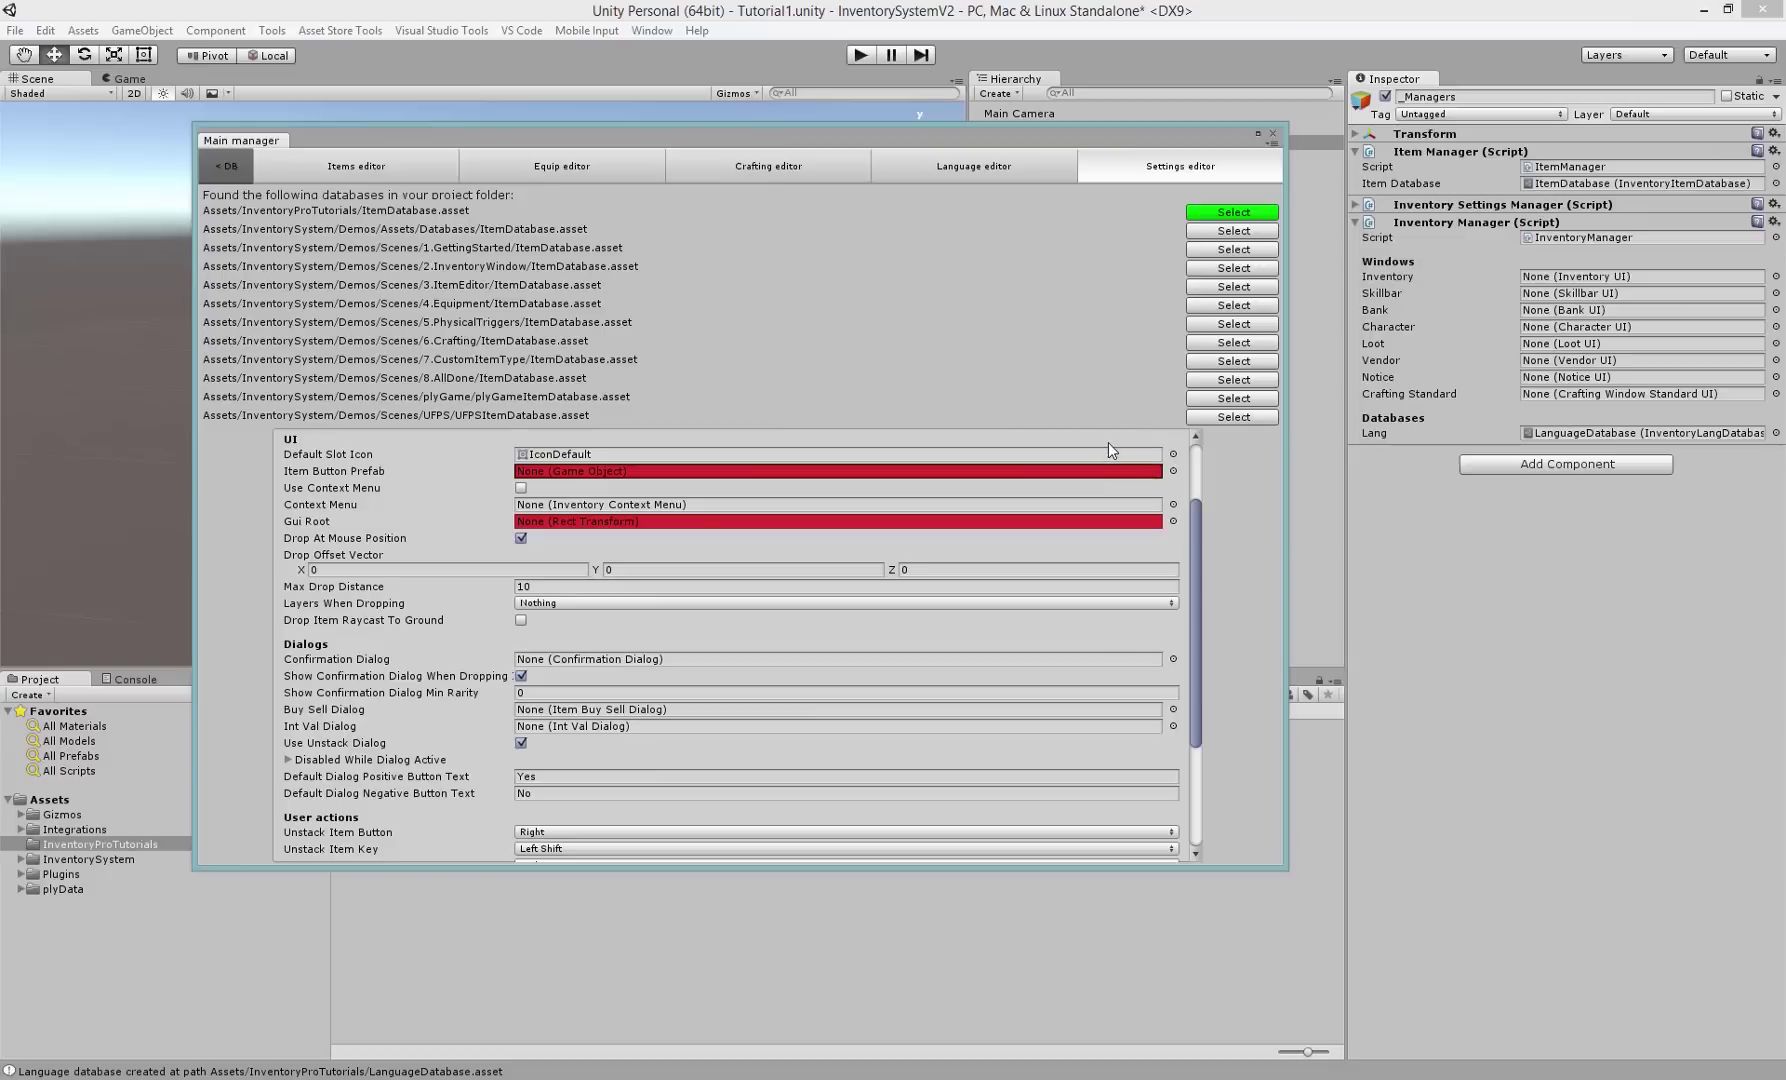
- Assign the UI_Item_PFB prefab as the Item Button Prefab
{"action": "left_click", "coordinate": [1173, 471]}
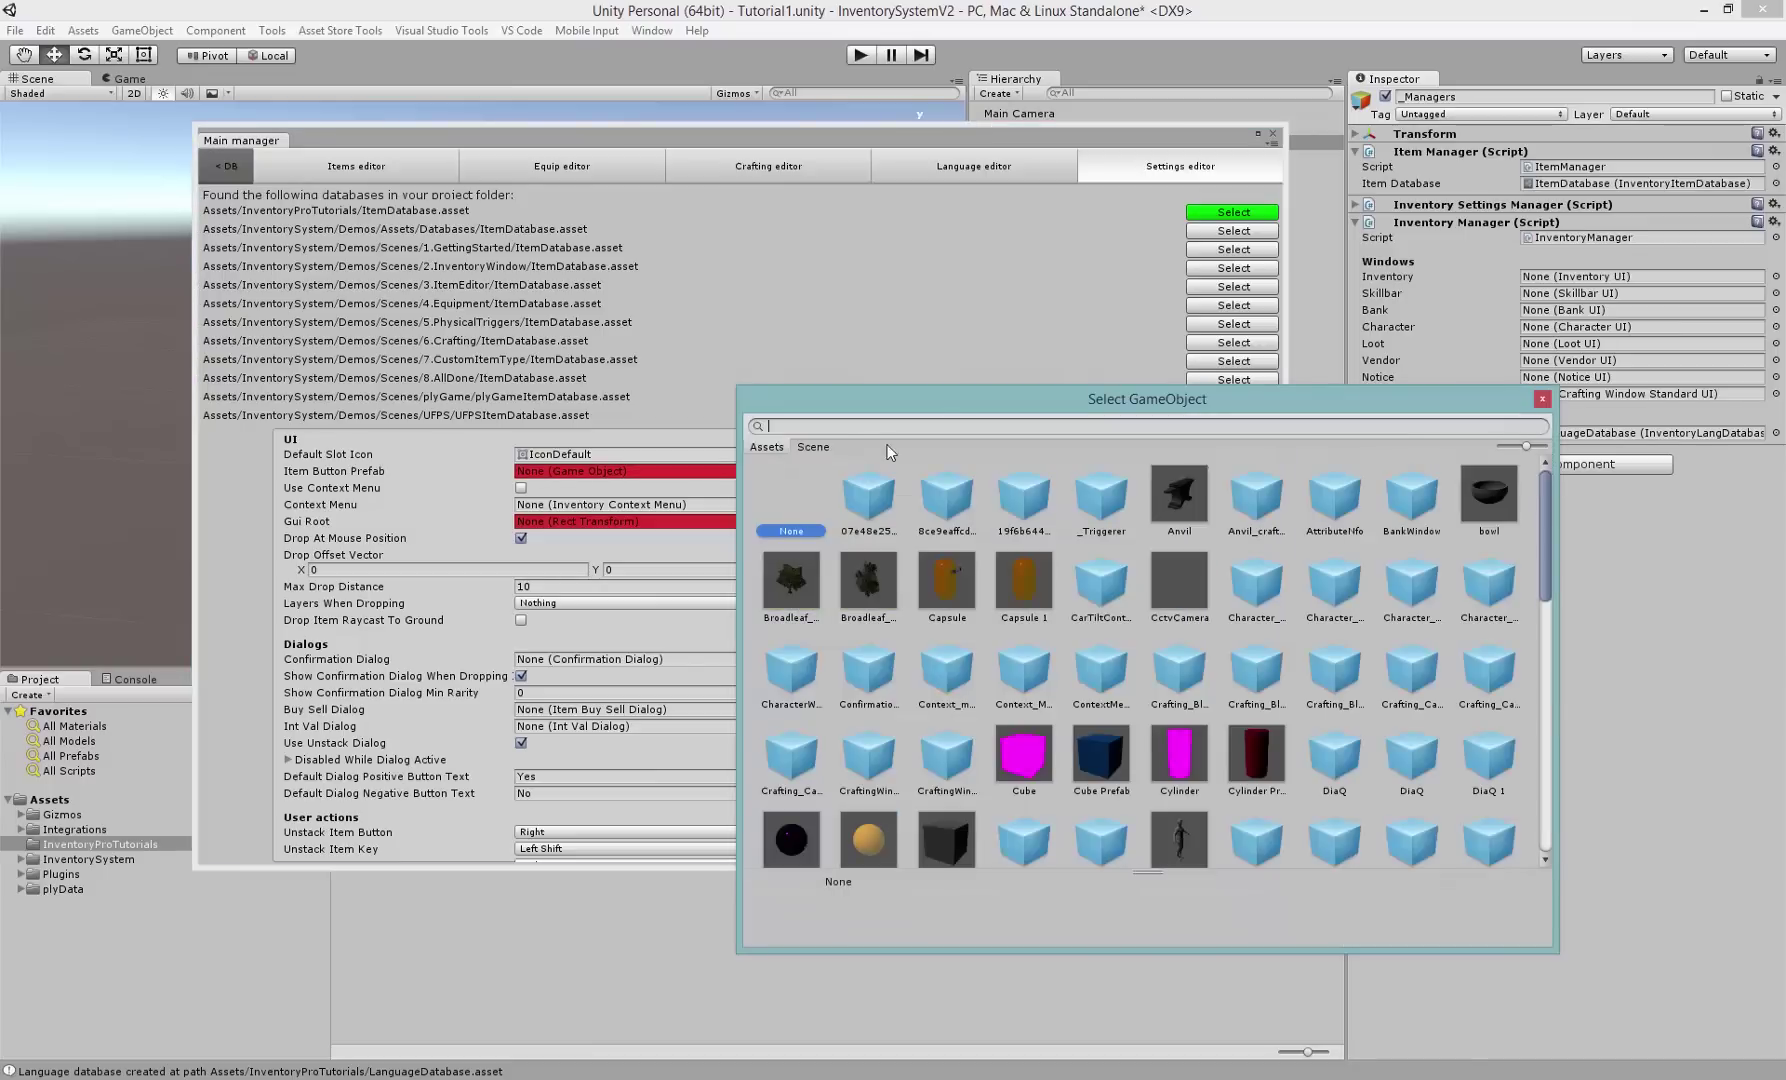
{"action": "left_click_drag", "start_coordinate": [892, 414], "coordinate": [897, 374]}
{"action": "type", "text": "UI"}
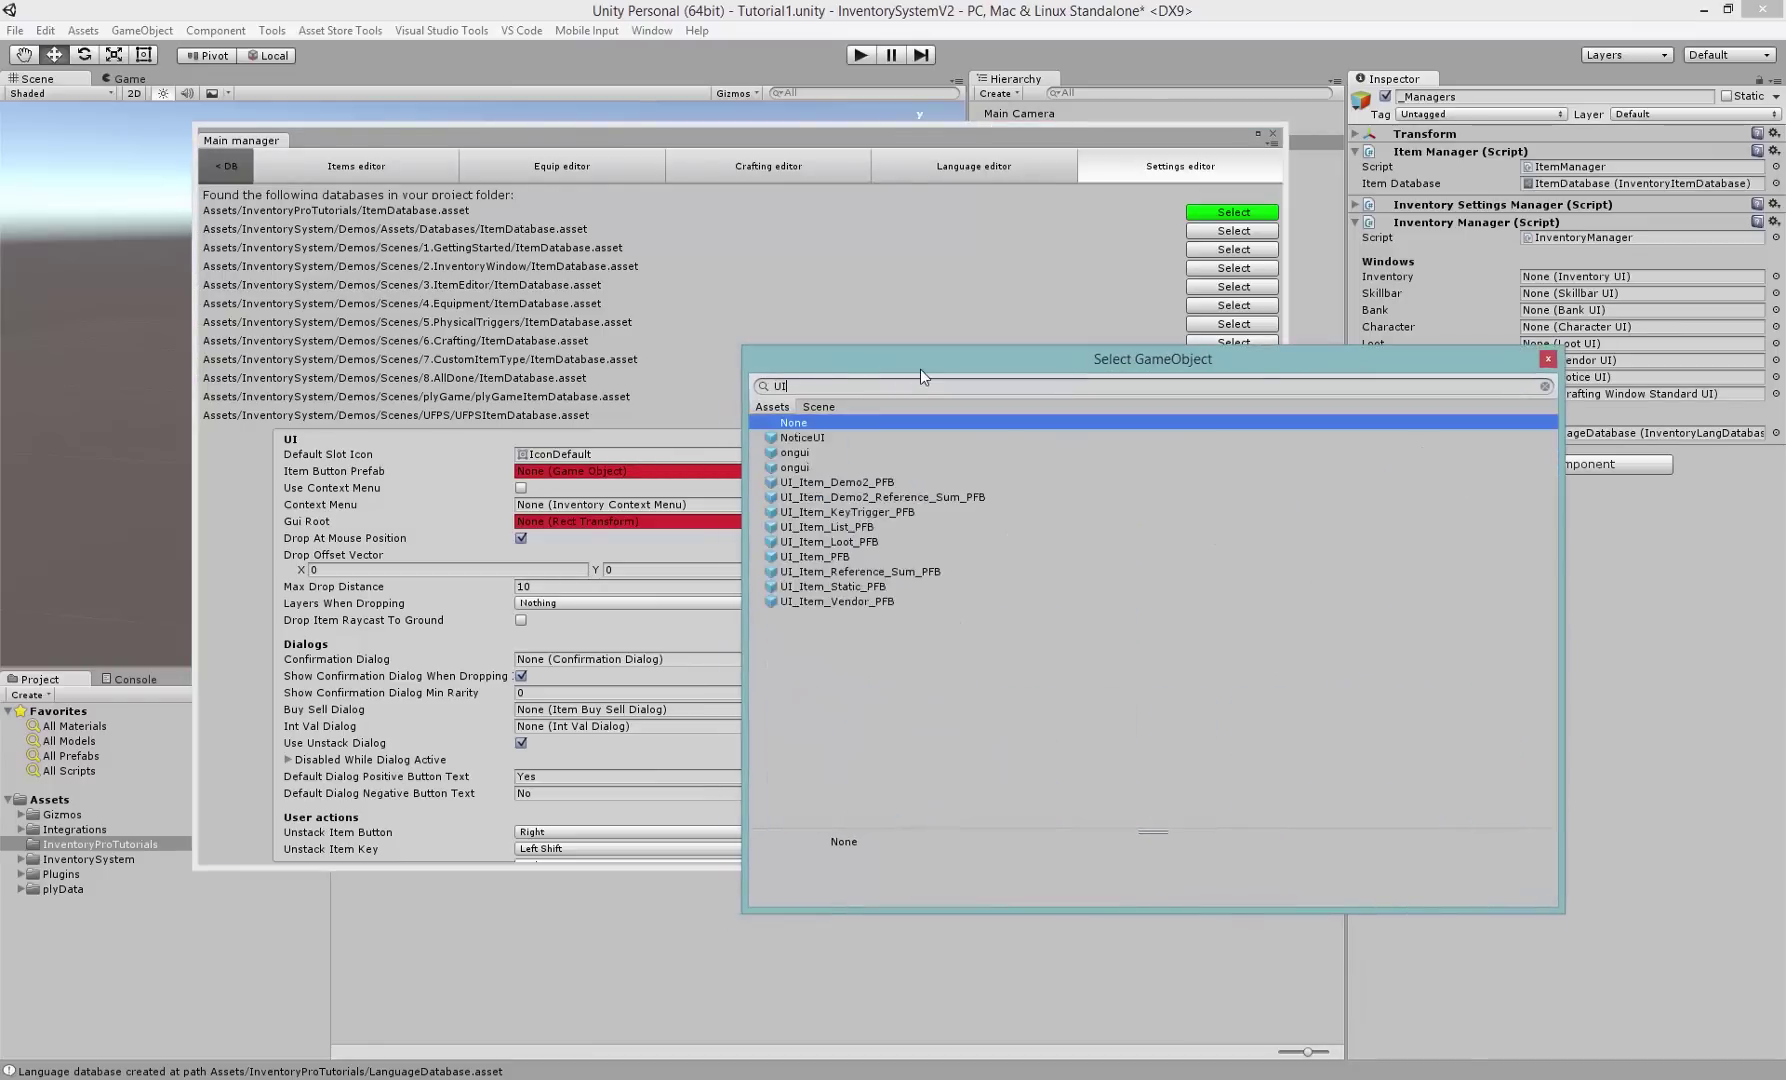
{"action": "type", "text": "_Item_PF"}
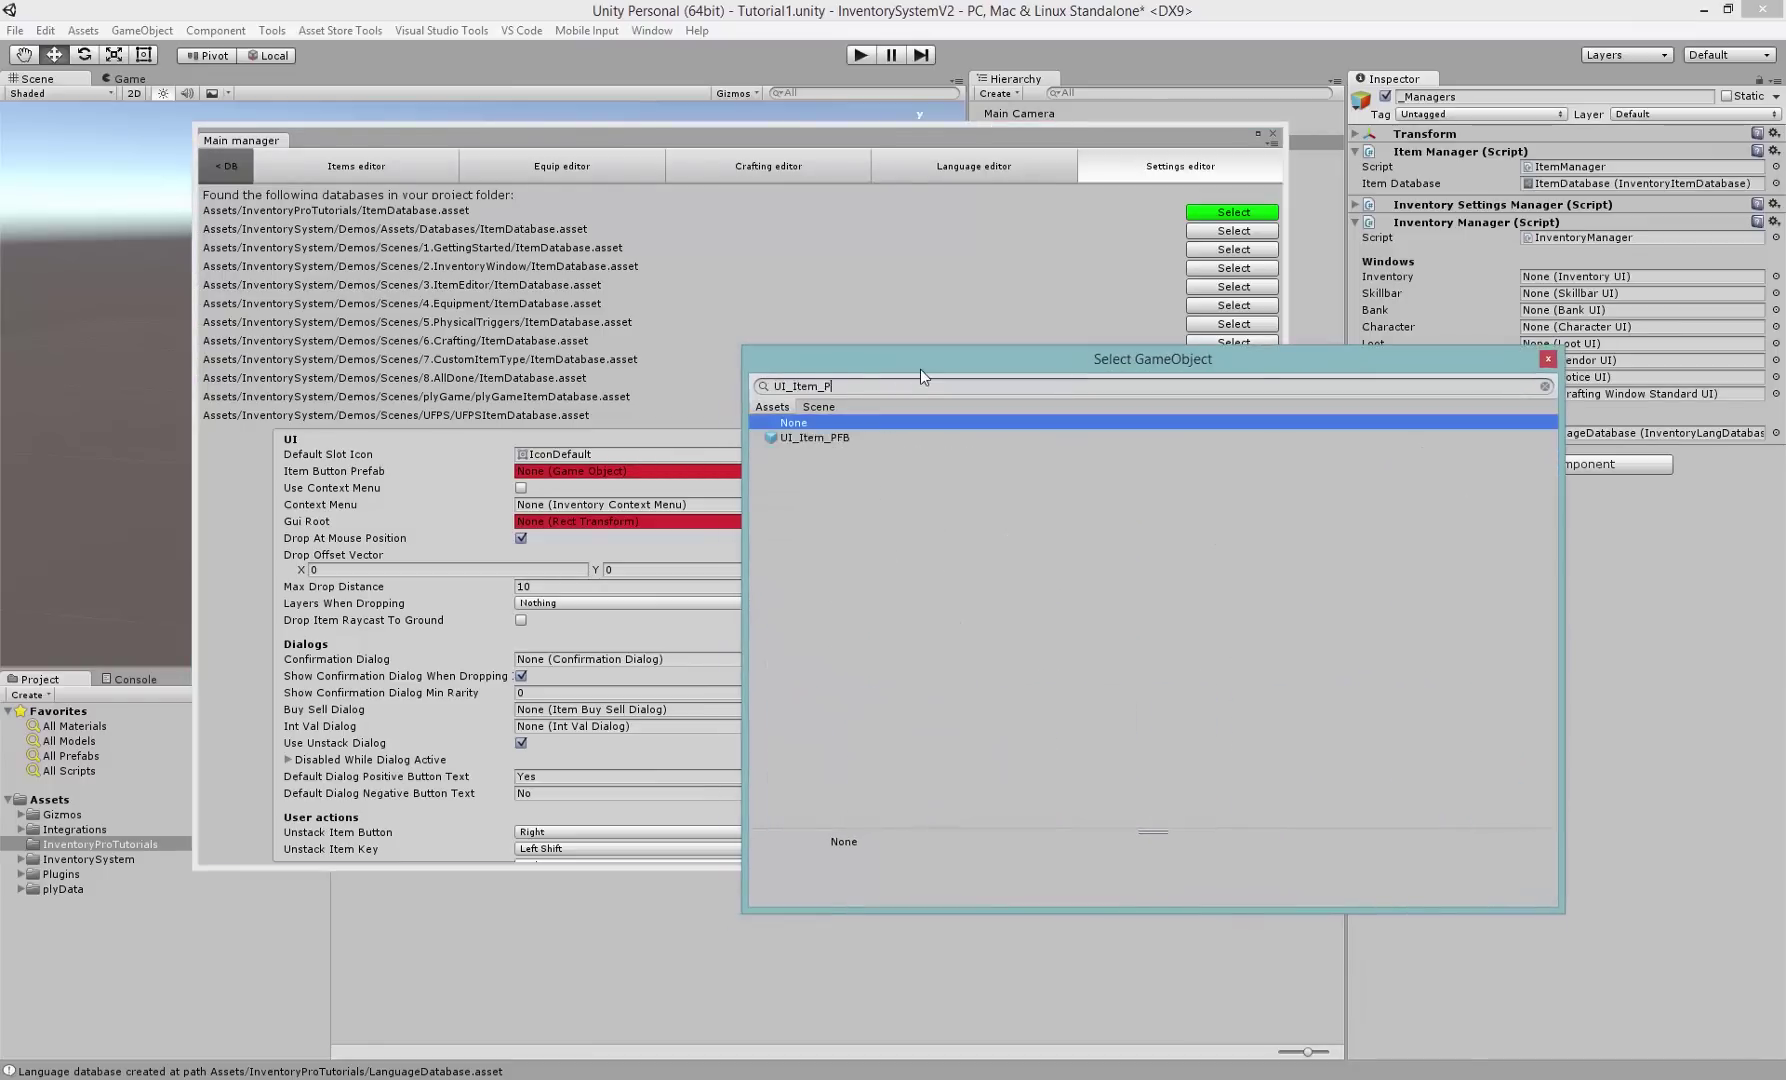
{"action": "left_click", "coordinate": [795, 440]}
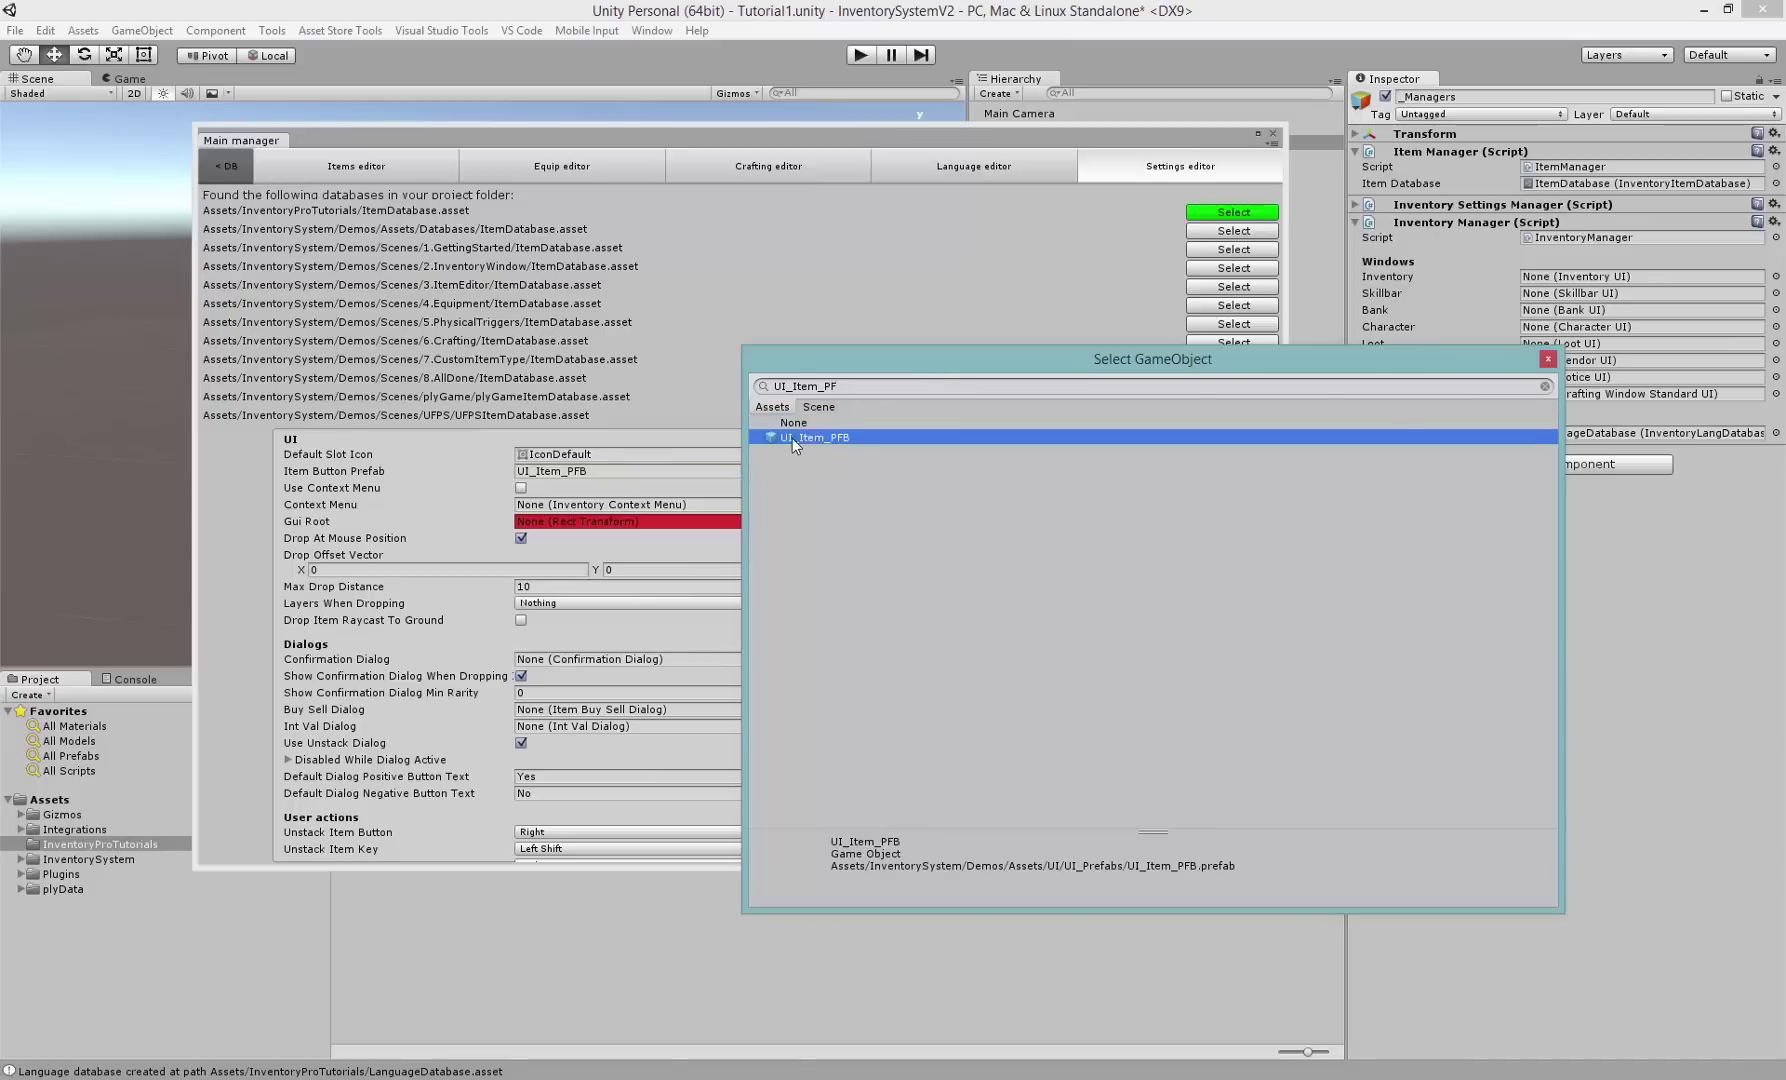
{"action": "double_click", "coordinate": [792, 438]}
- Create a UI Canvas in the scene and assign it as the Gui Root in the inventory UI settings
{"action": "left_click", "coordinate": [298, 520]}
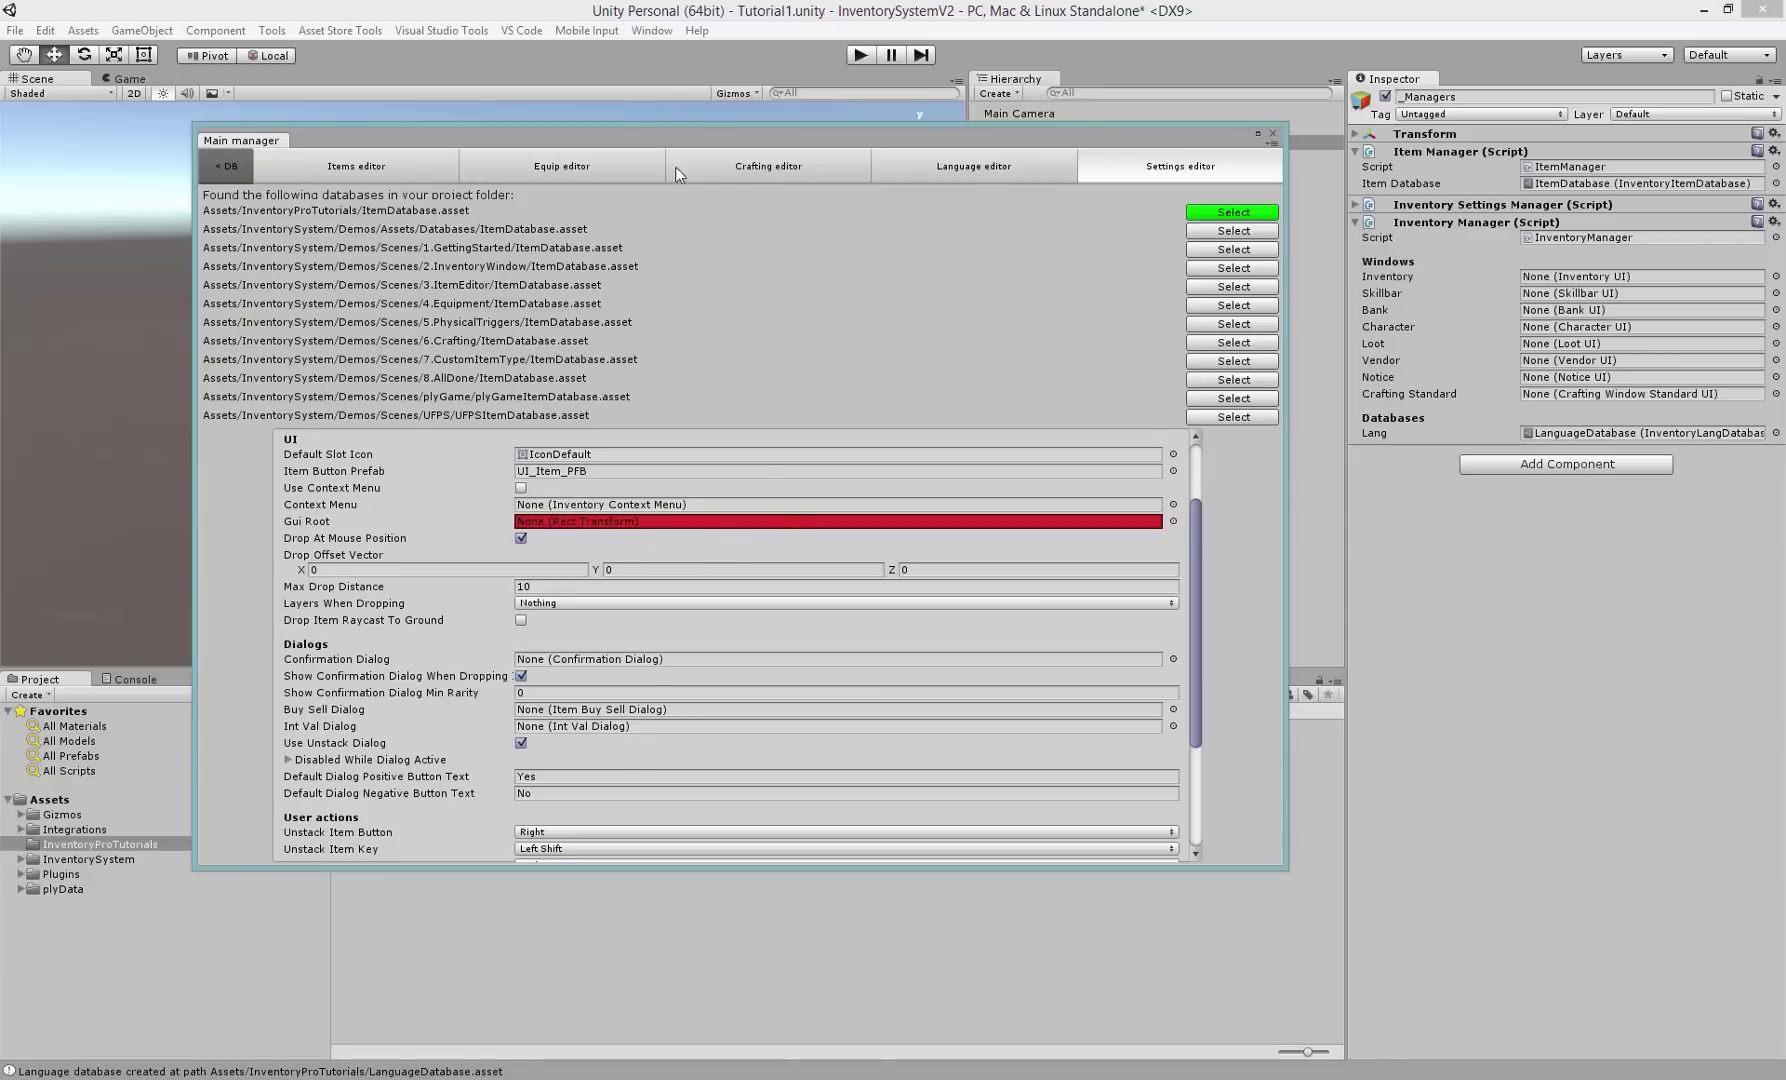
{"action": "left_click_drag", "start_coordinate": [400, 140], "coordinate": [303, 368]}
{"action": "left_click", "coordinate": [1044, 211]}
{"action": "right_click", "coordinate": [1016, 178]}
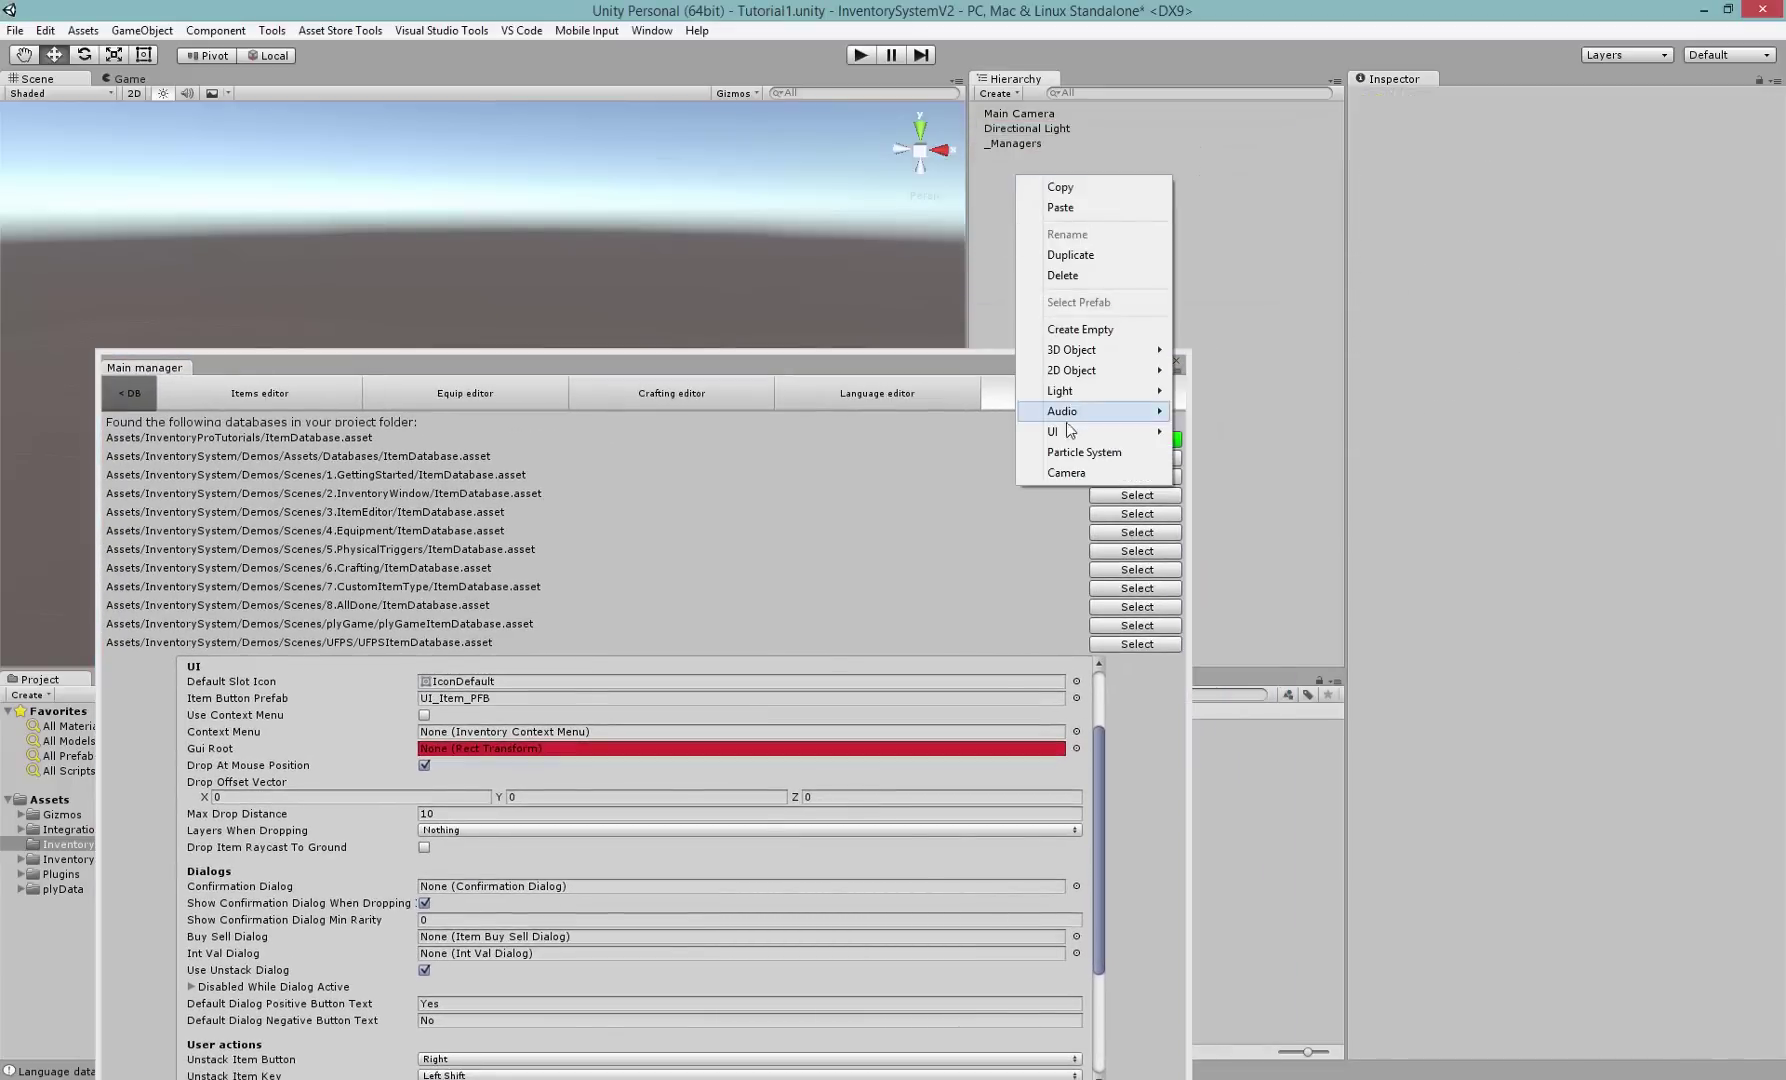
{"action": "mouse_move", "coordinate": [1072, 414]}
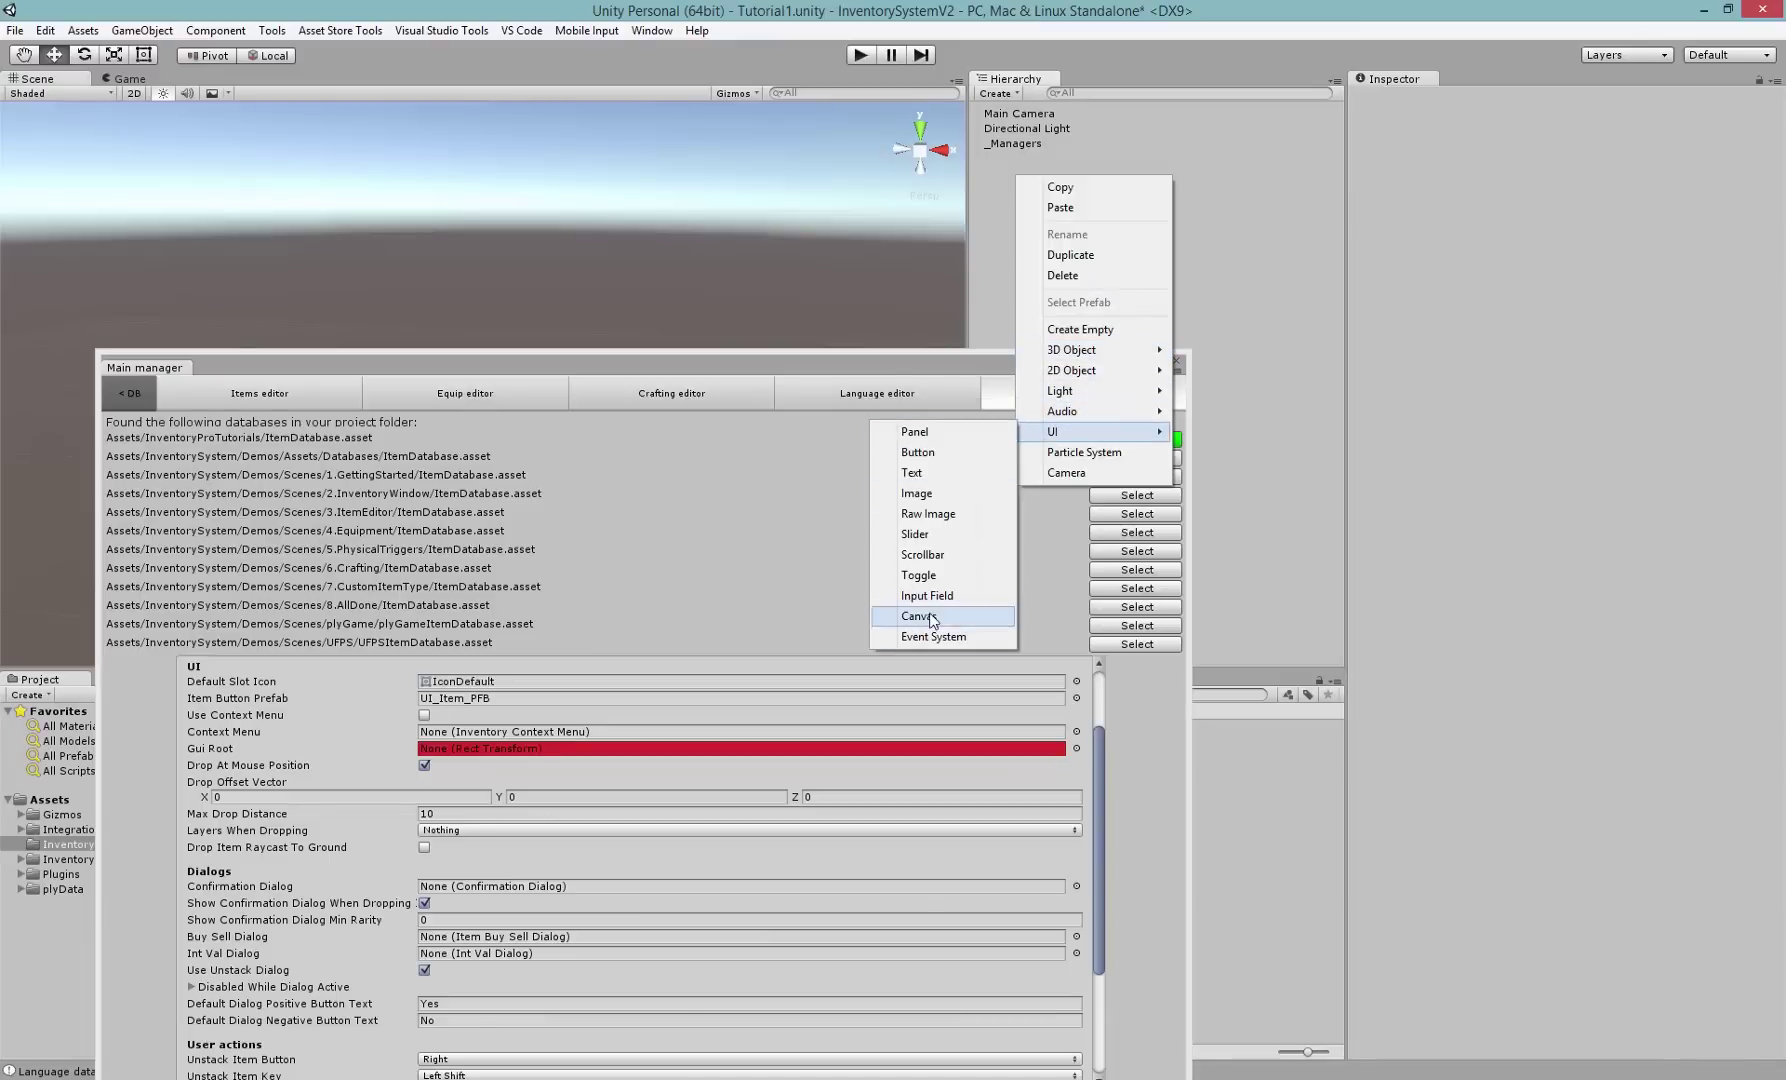
{"action": "left_click", "coordinate": [930, 617]}
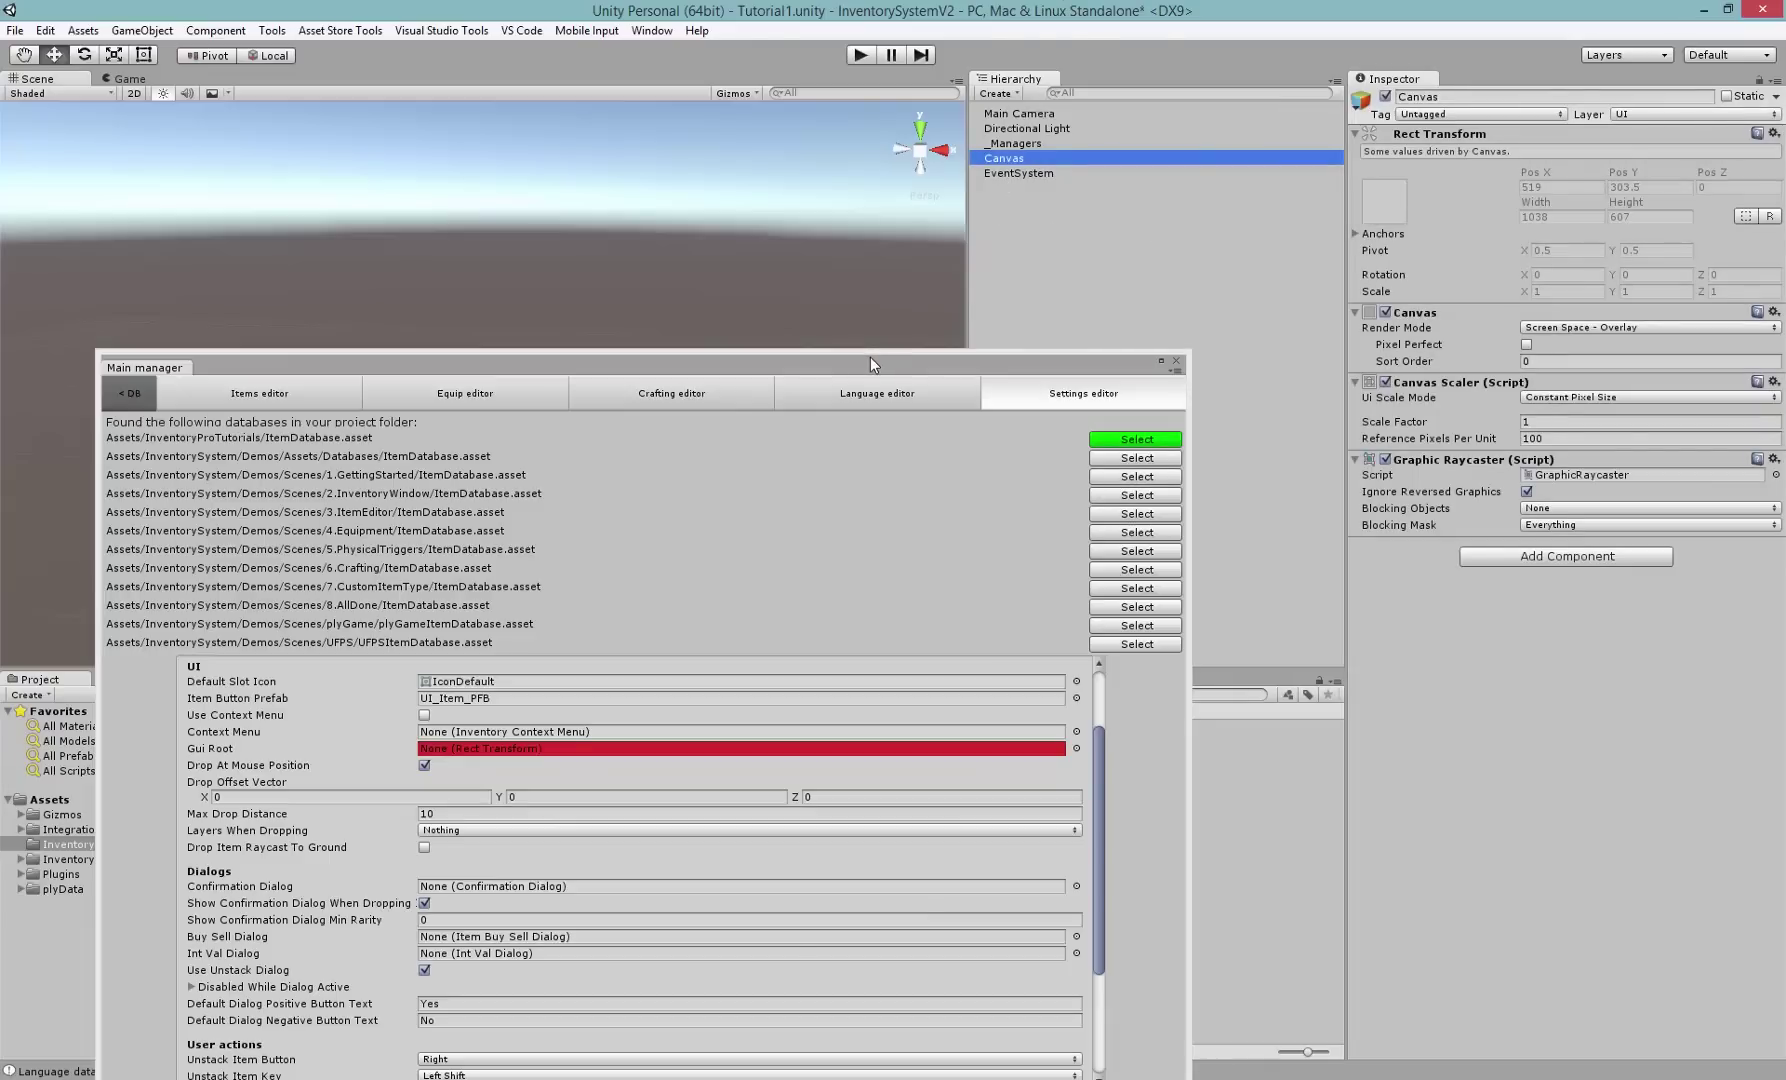
{"action": "left_click_drag", "start_coordinate": [871, 357], "coordinate": [887, 216]}
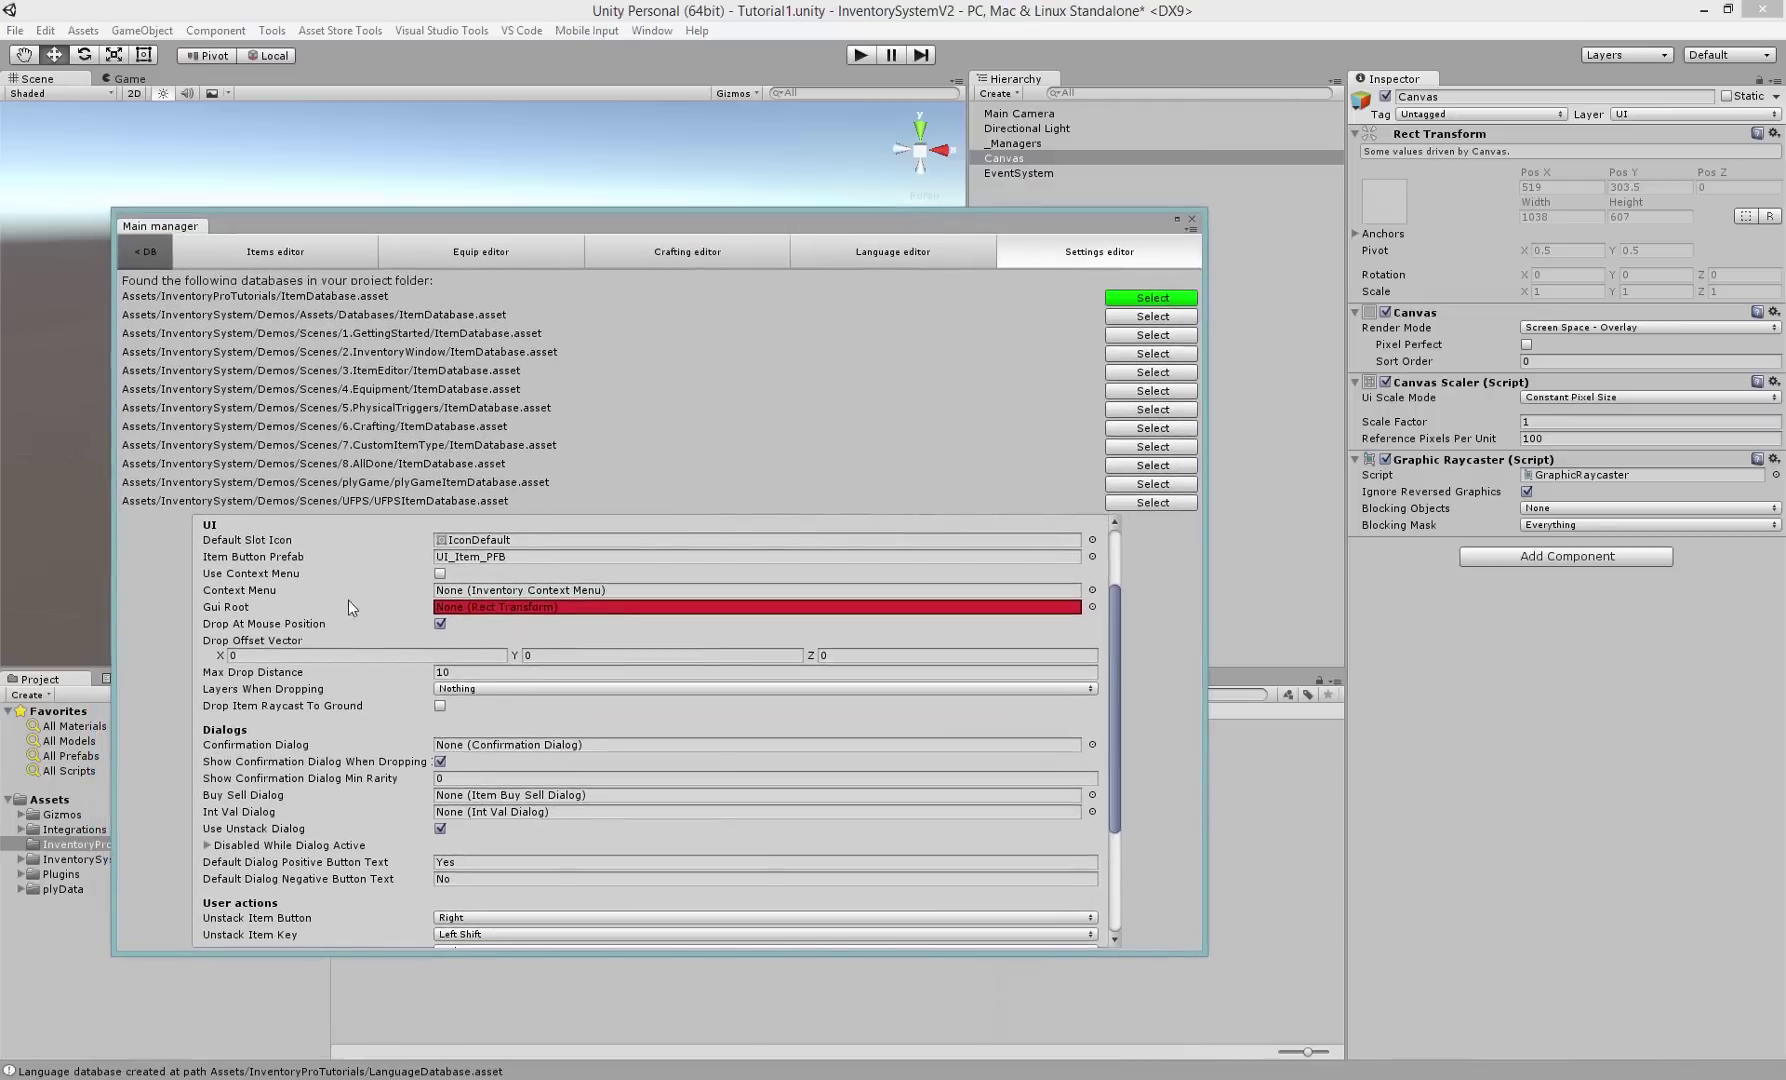
{"action": "left_click_drag", "start_coordinate": [1005, 158], "coordinate": [467, 612]}
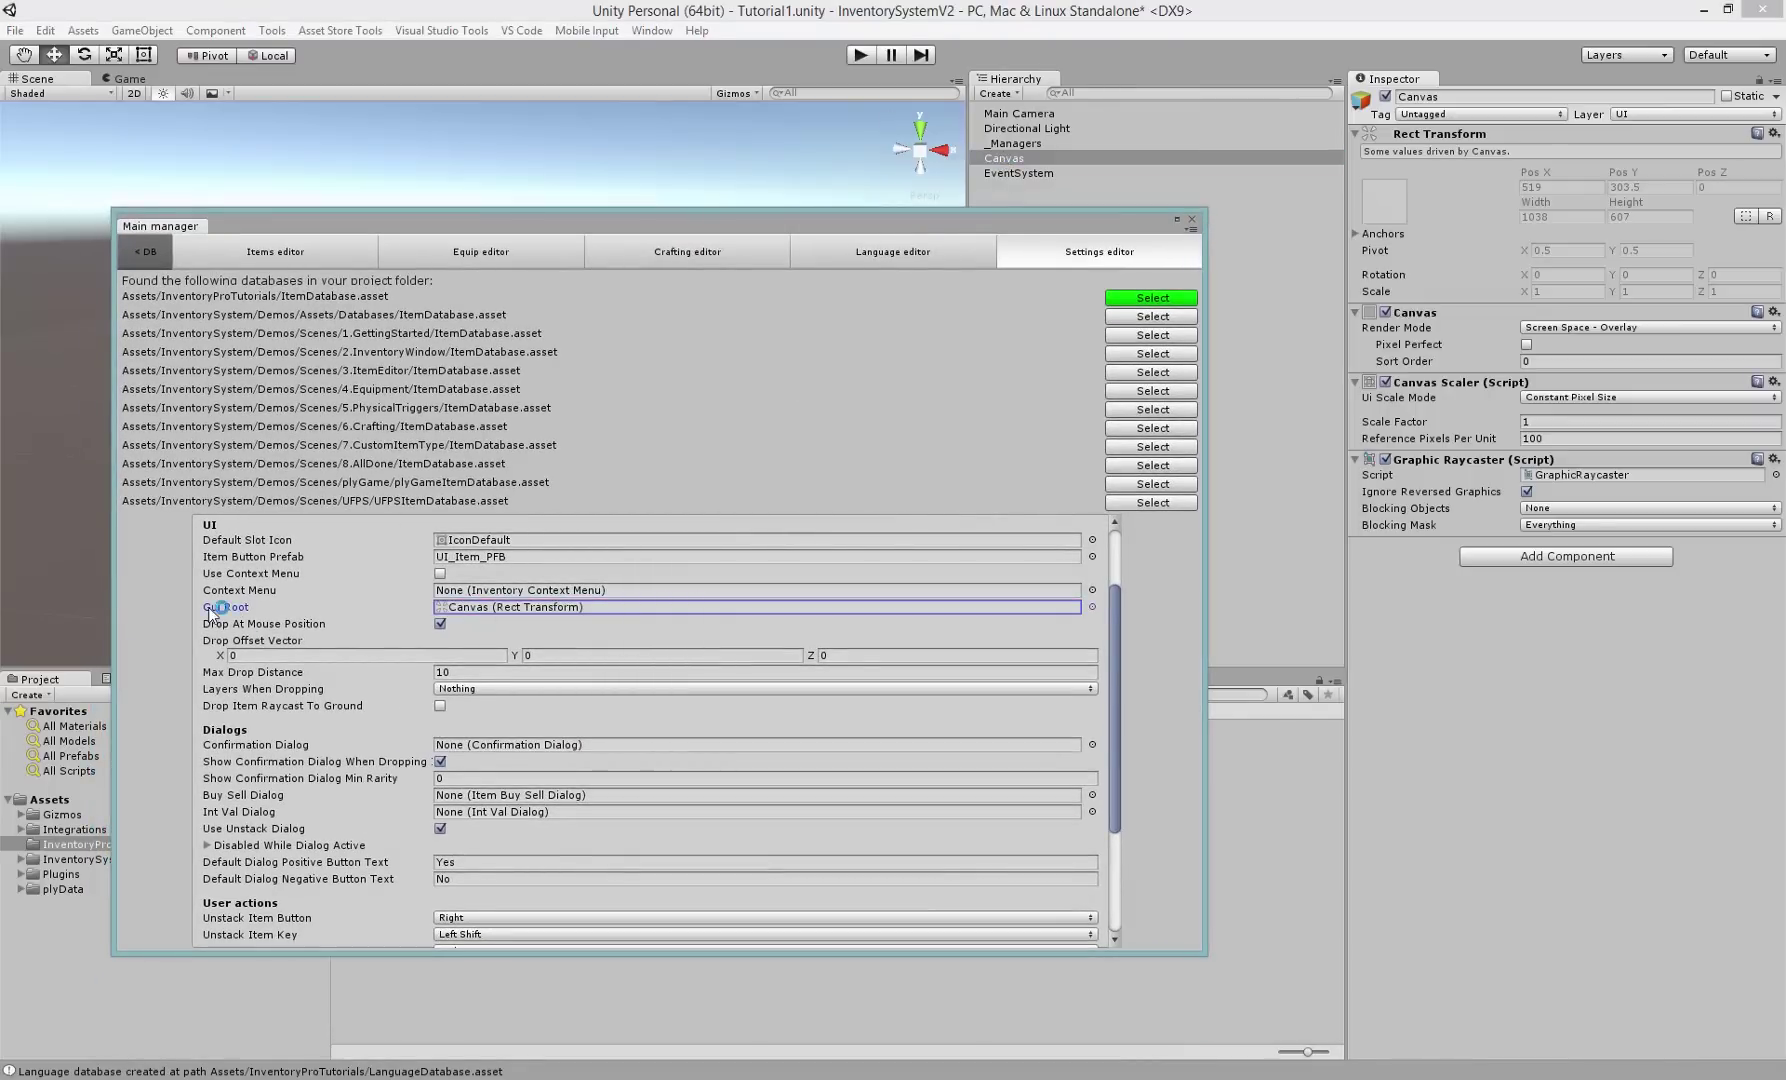
- Save the scene and close the Main manager editor
{"action": "left_click_drag", "start_coordinate": [1118, 620], "coordinate": [1113, 770]}
{"action": "left_click_drag", "start_coordinate": [1107, 934], "coordinate": [1108, 600]}
{"action": "key", "text": "ctrl+s"}
{"action": "left_click_drag", "start_coordinate": [691, 223], "coordinate": [733, 208]}
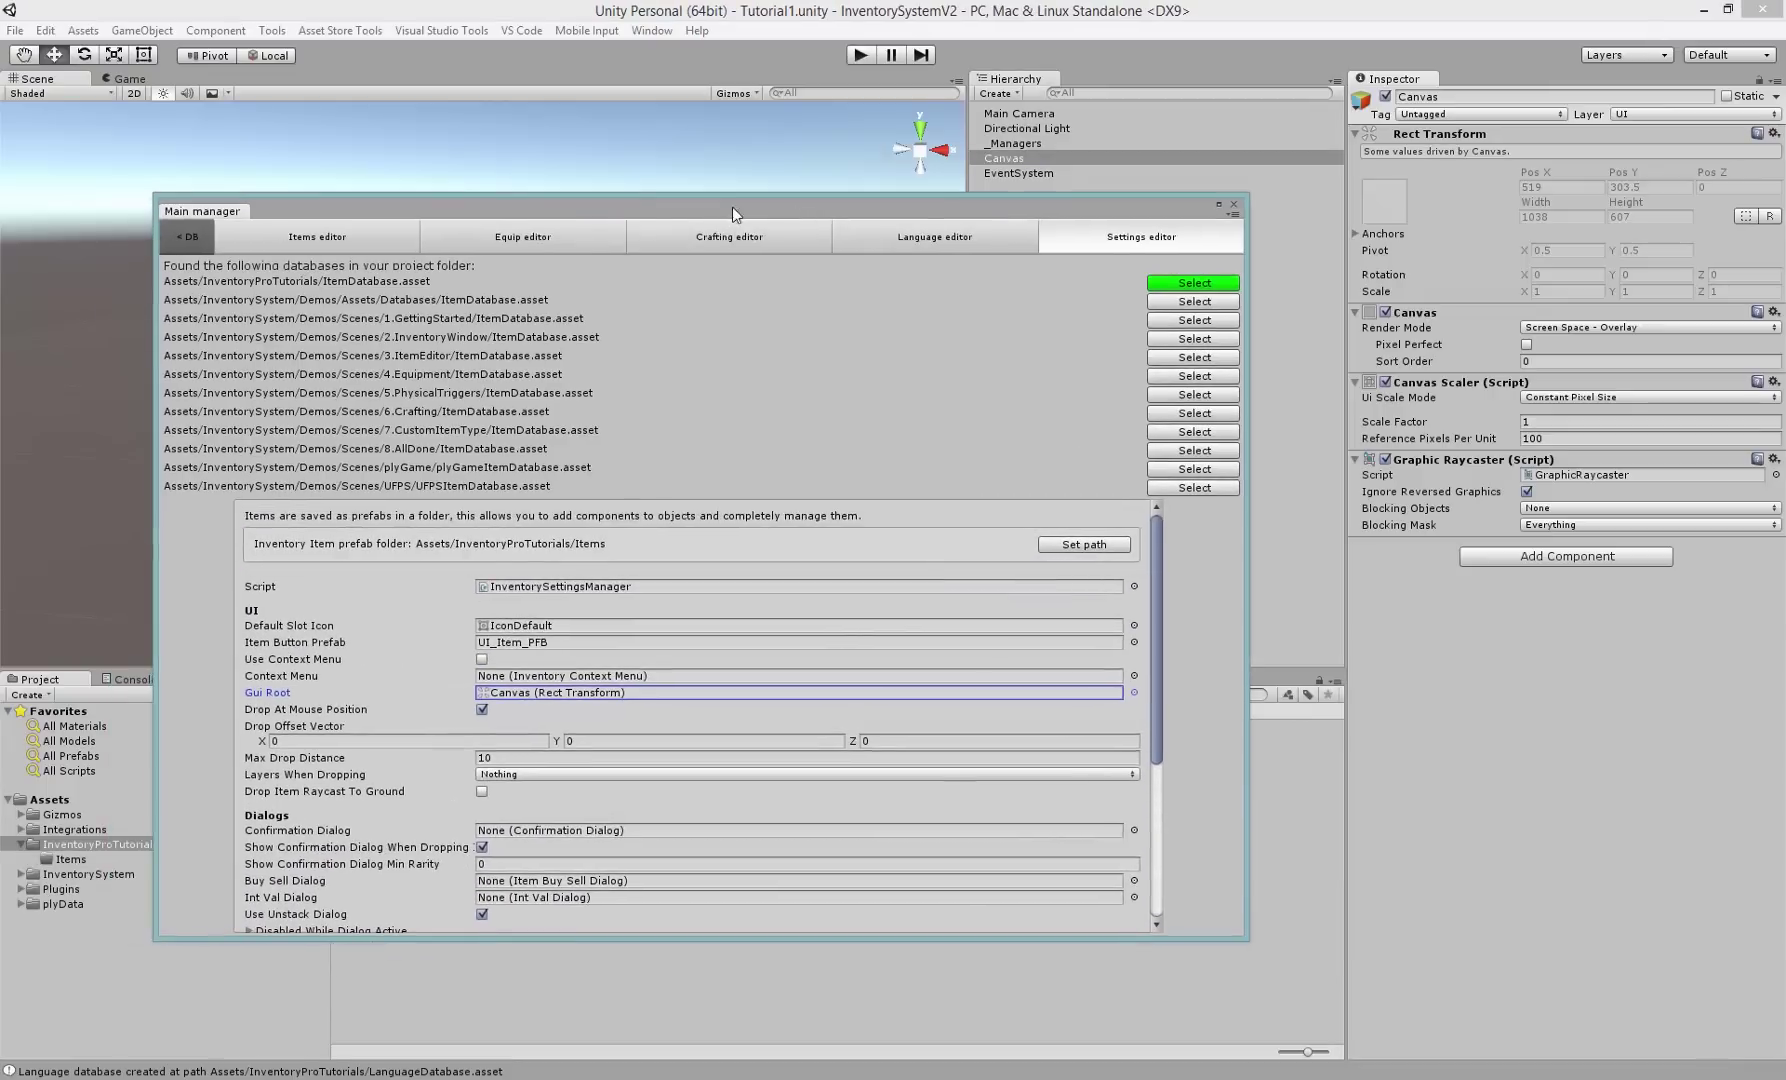
{"action": "left_click", "coordinate": [1234, 206]}
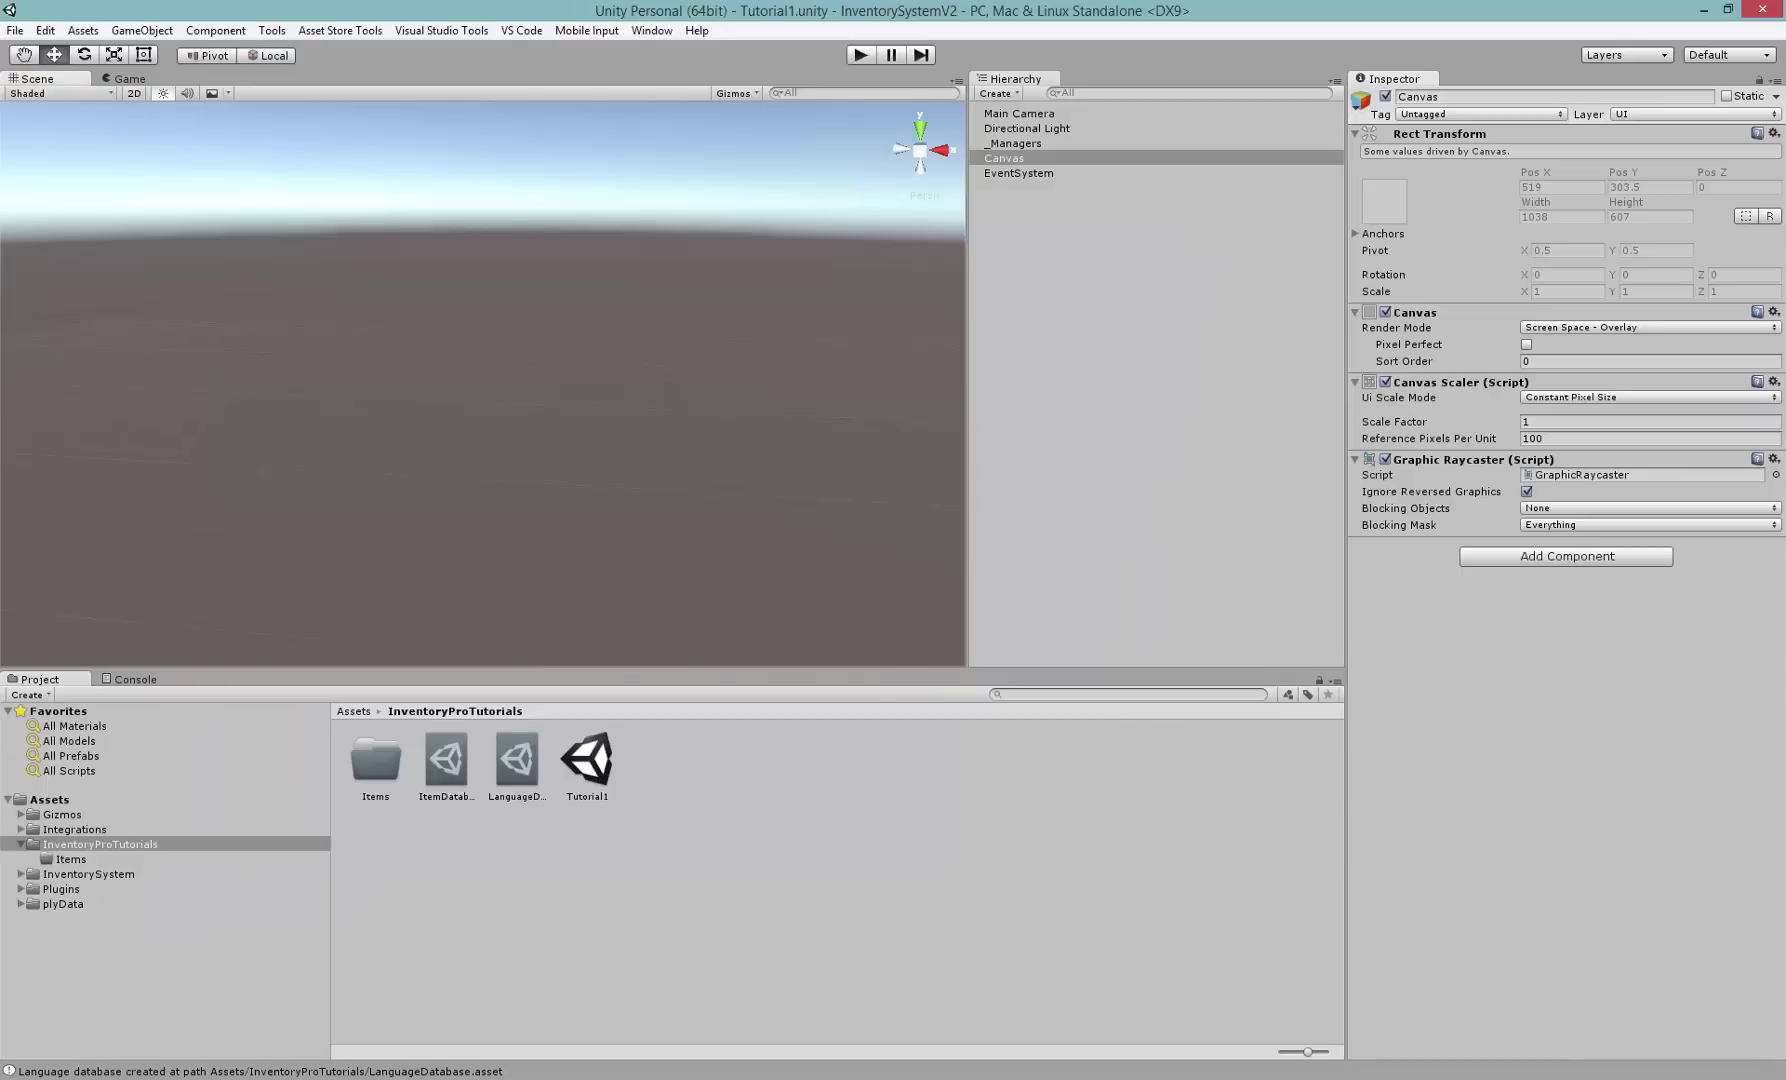
- Add a 3D plane to the scene as the ground
{"action": "left_click", "coordinate": [1066, 294]}
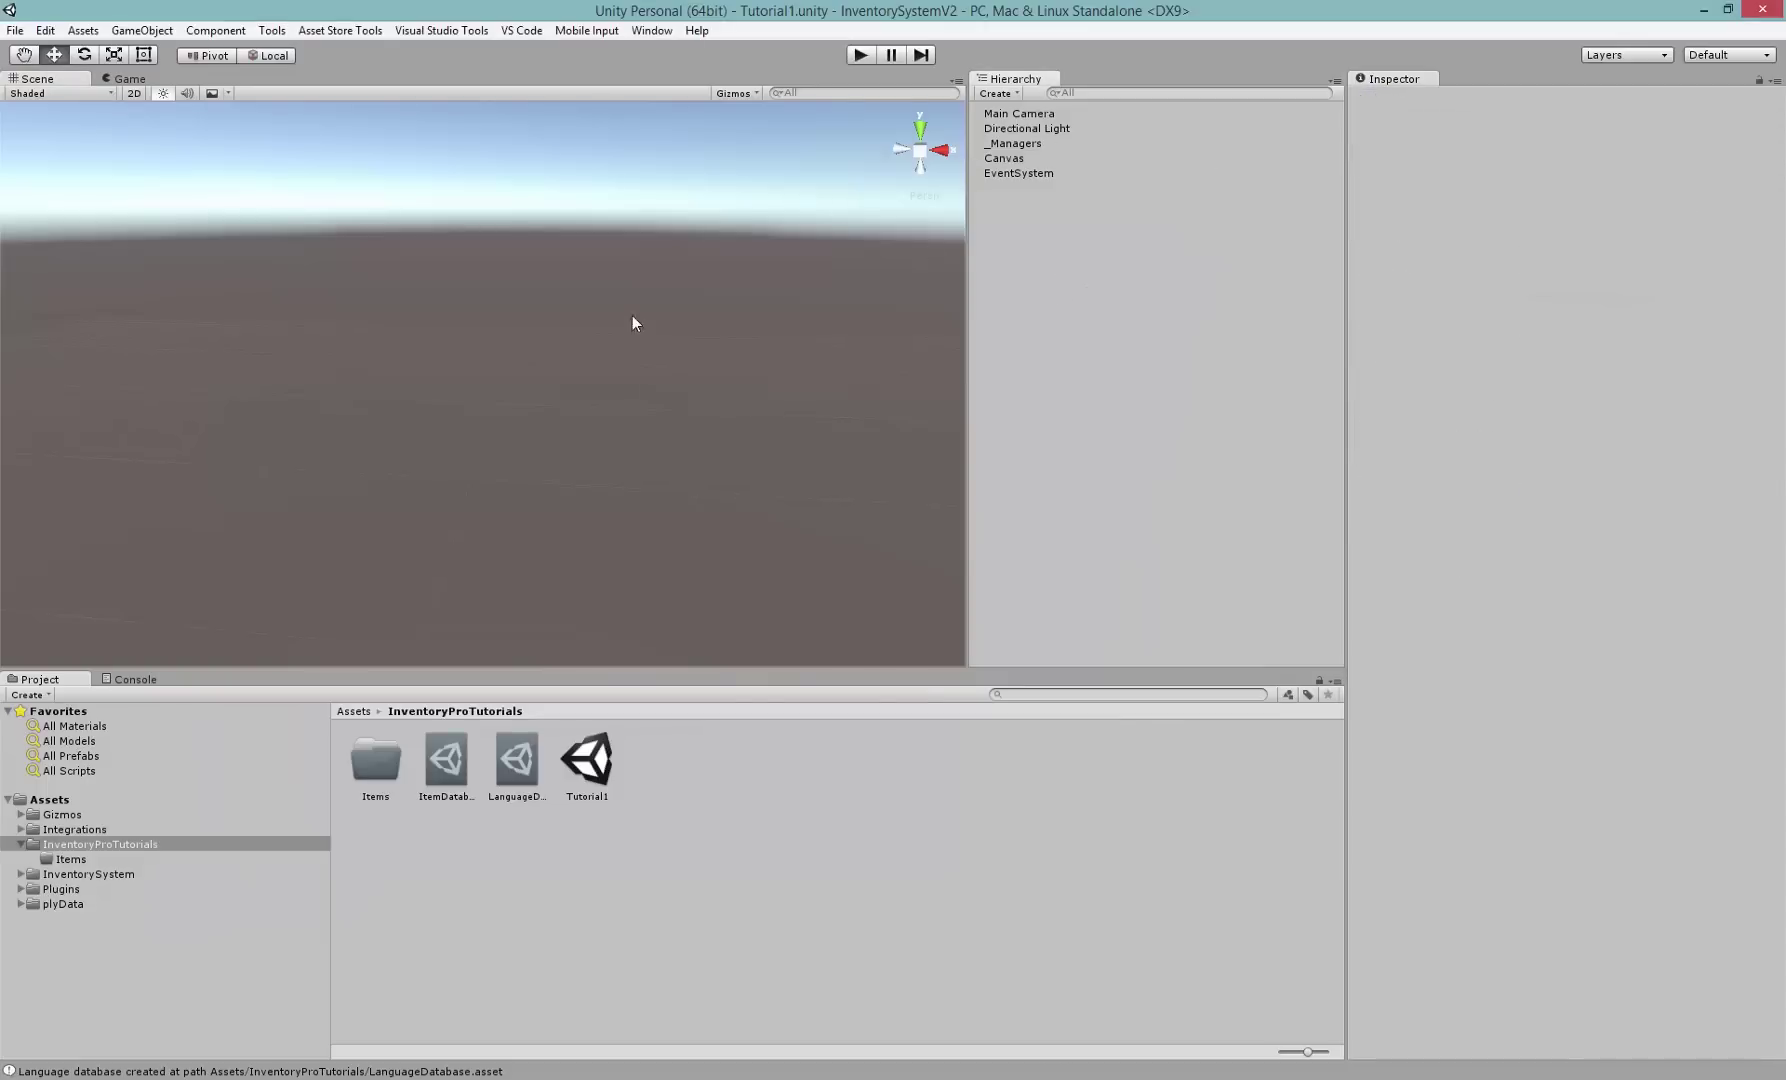
{"action": "right_click_drag", "start_coordinate": [632, 311], "coordinate": [243, 781]}
{"action": "right_click_drag", "start_coordinate": [508, 334], "coordinate": [335, 178]}
{"action": "left_click", "coordinate": [215, 30]}
{"action": "mouse_move", "coordinate": [142, 30]}
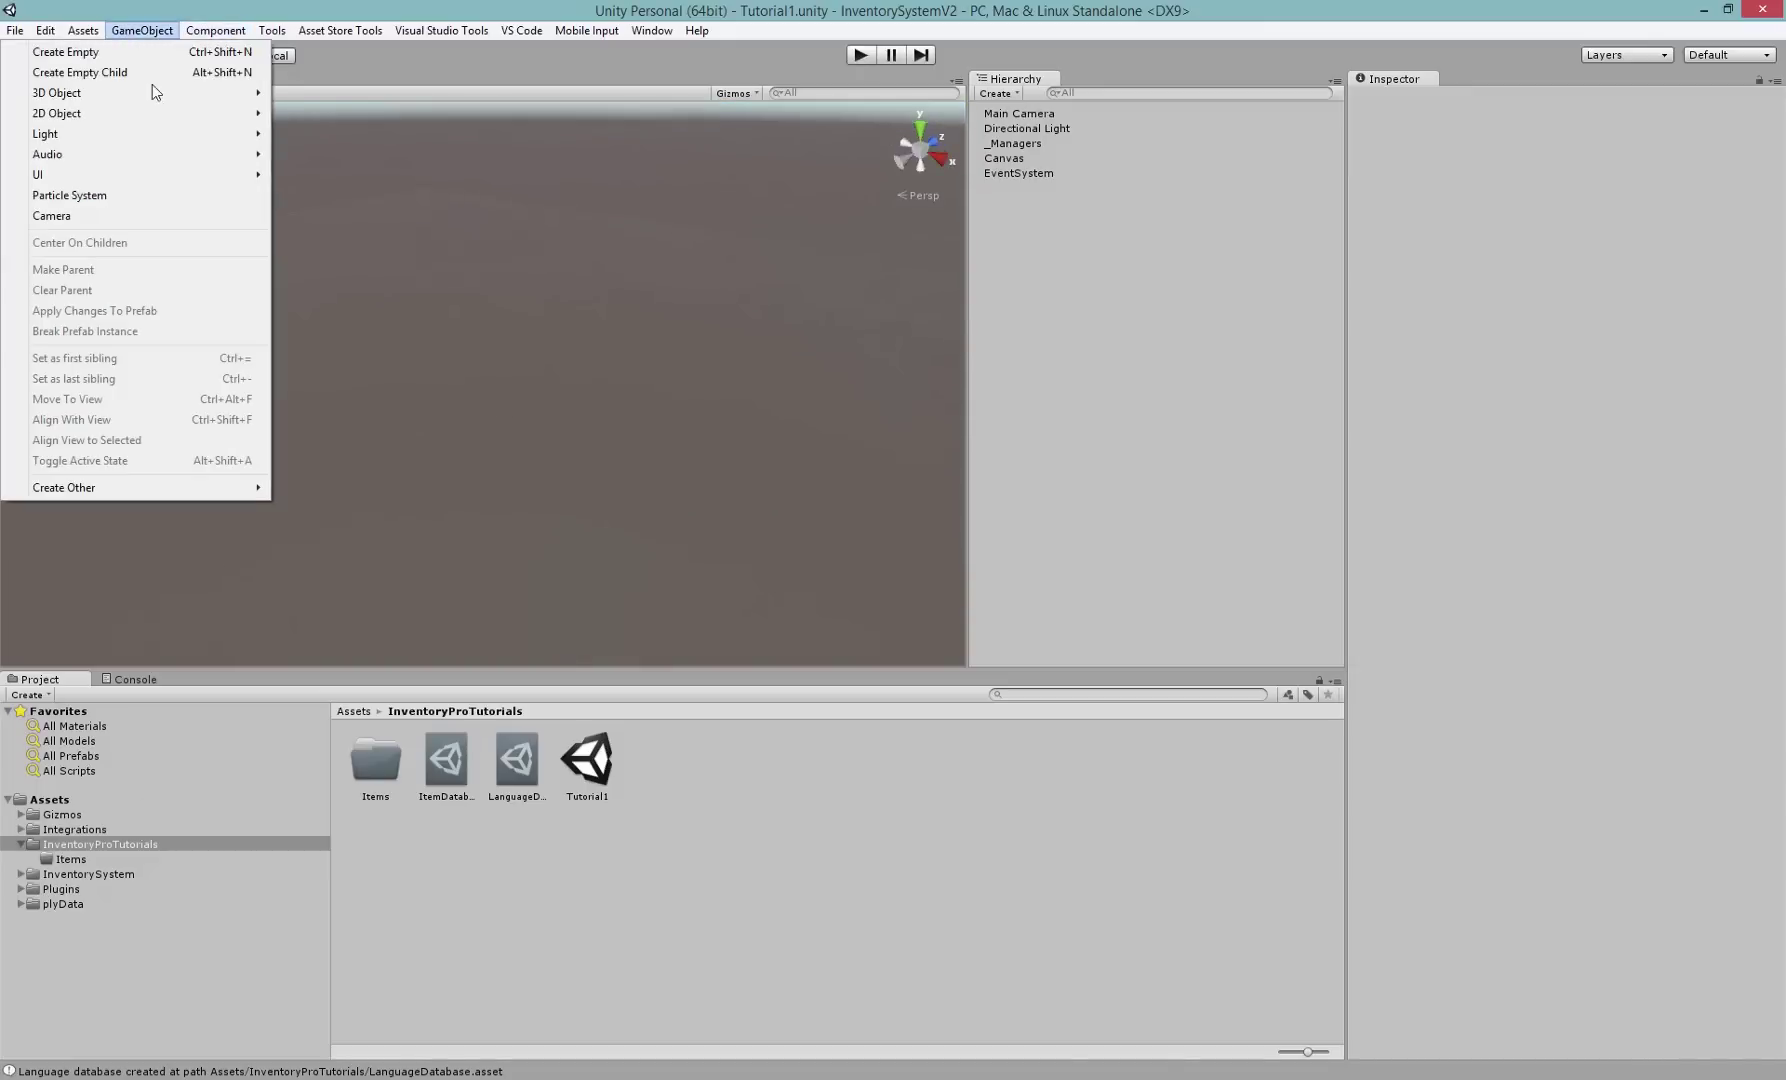
{"action": "mouse_move", "coordinate": [61, 160]}
{"action": "mouse_move", "coordinate": [62, 94]}
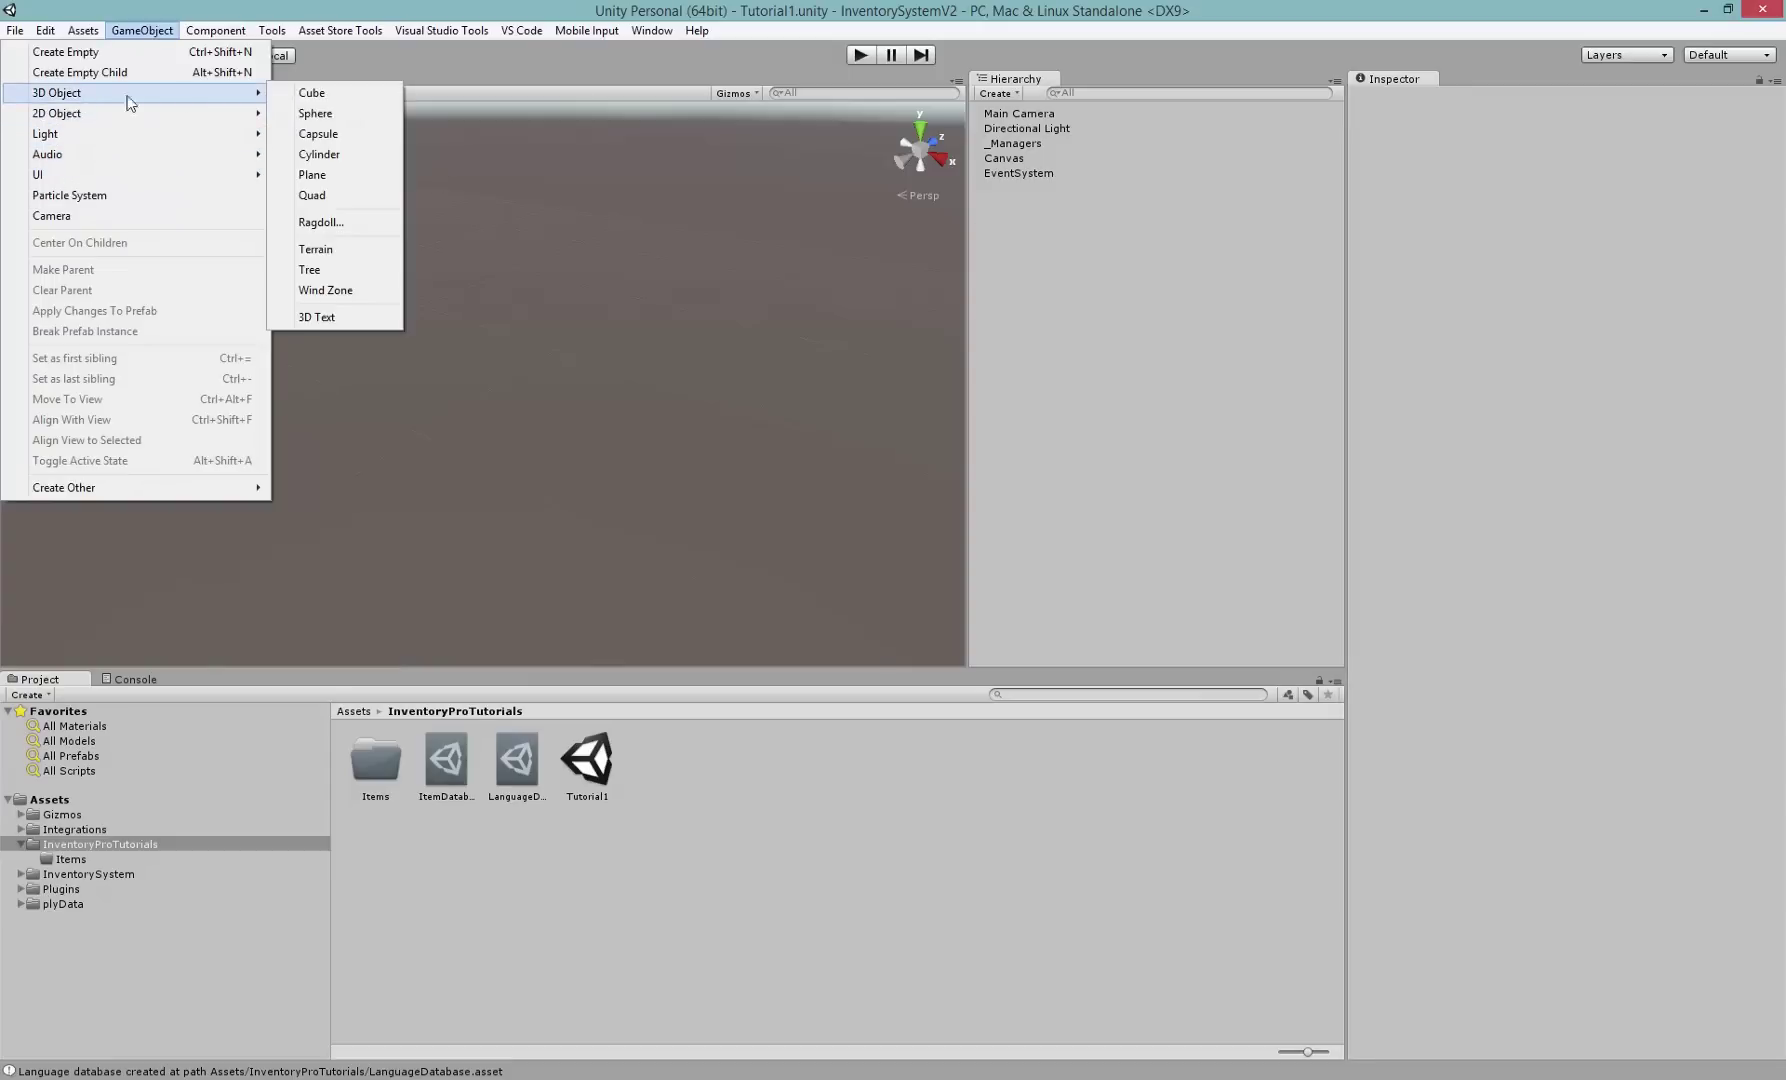
{"action": "left_click", "coordinate": [313, 175]}
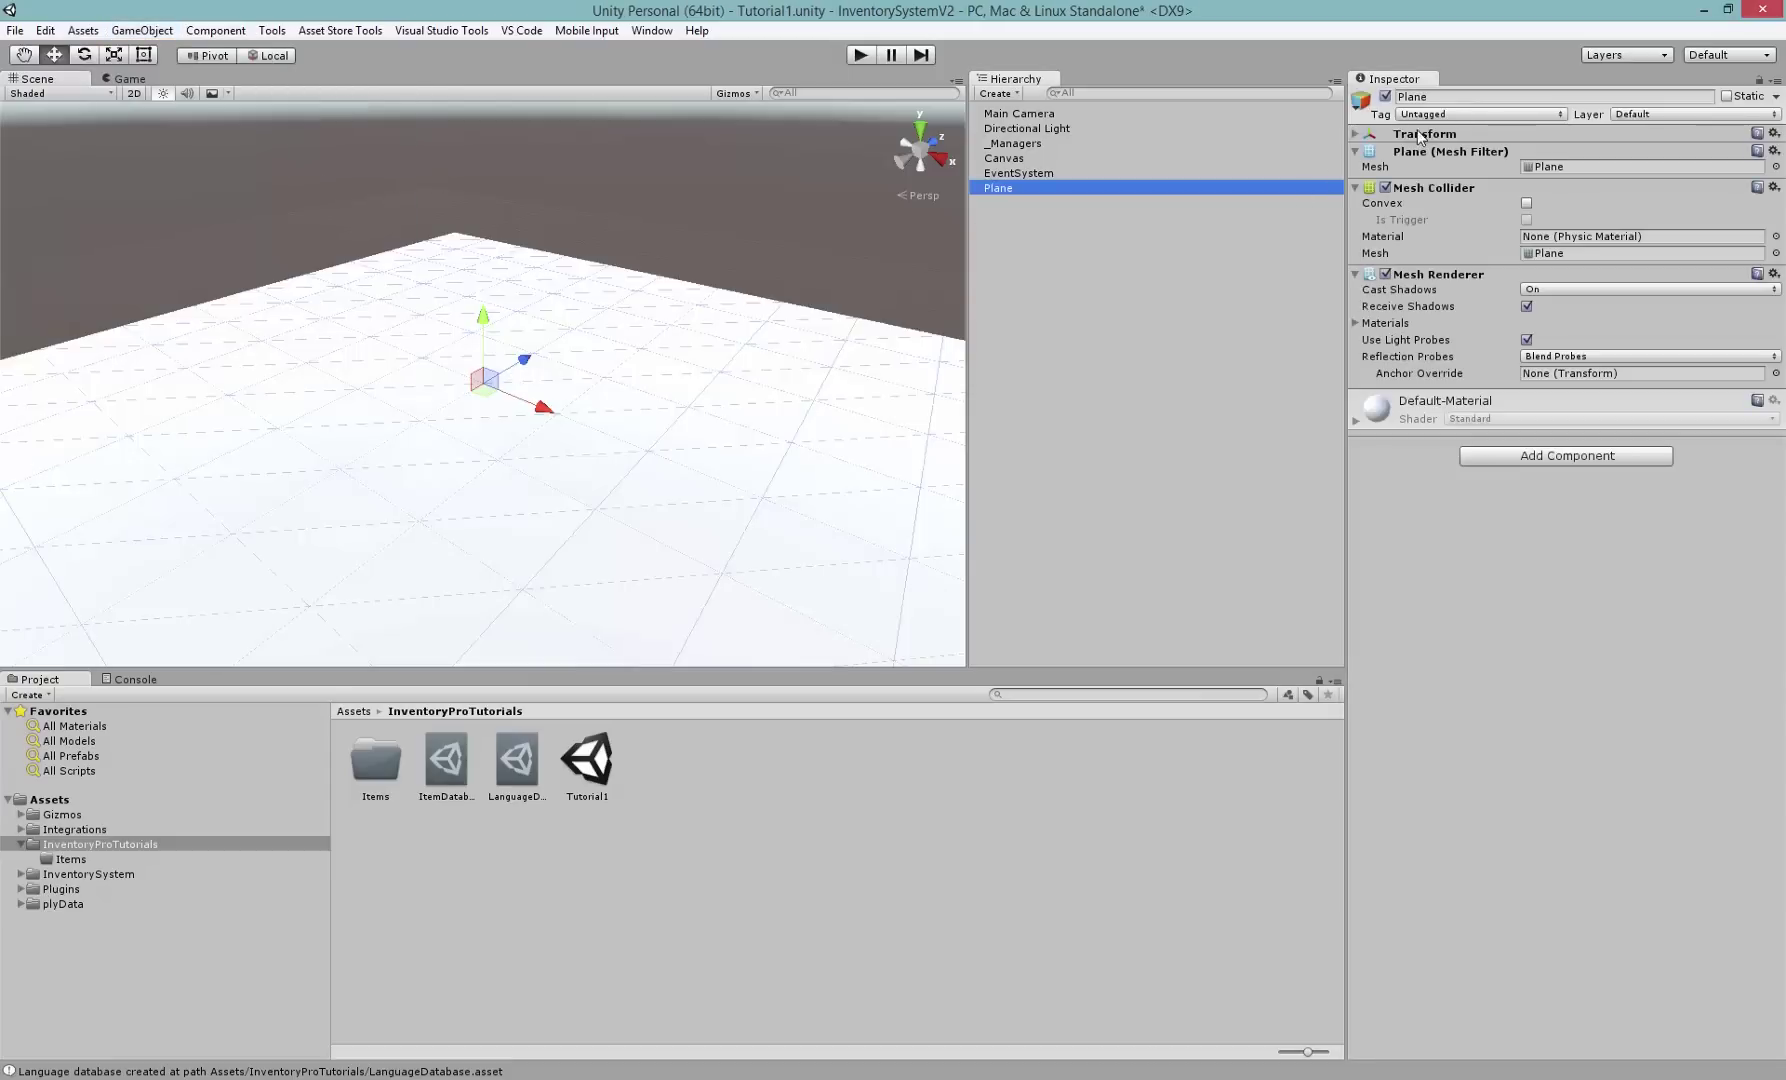
- Set the plane's position to X 0, Y 0, Z 0
{"action": "left_click", "coordinate": [1494, 133]}
{"action": "left_click", "coordinate": [1565, 150]}
{"action": "type", "text": "0"}
{"action": "key", "text": "Tab"}
{"action": "type", "text": "0"}
{"action": "key", "text": "Tab"}
{"action": "type", "text": "0"}
{"action": "right_click_drag", "start_coordinate": [530, 446], "coordinate": [339, 343]}
{"action": "key", "text": "f"}
{"action": "left_click_drag", "start_coordinate": [120, 140], "coordinate": [316, 294], "text": "alt"}
{"action": "right_click_drag", "start_coordinate": [316, 294], "coordinate": [805, 407], "text": "alt"}
{"action": "left_click_drag", "start_coordinate": [805, 407], "coordinate": [1255, 235], "text": "alt"}
{"action": "right_click_drag", "start_coordinate": [522, 356], "coordinate": [518, 341]}
{"action": "left_click_drag", "start_coordinate": [519, 343], "coordinate": [517, 362], "text": "alt"}
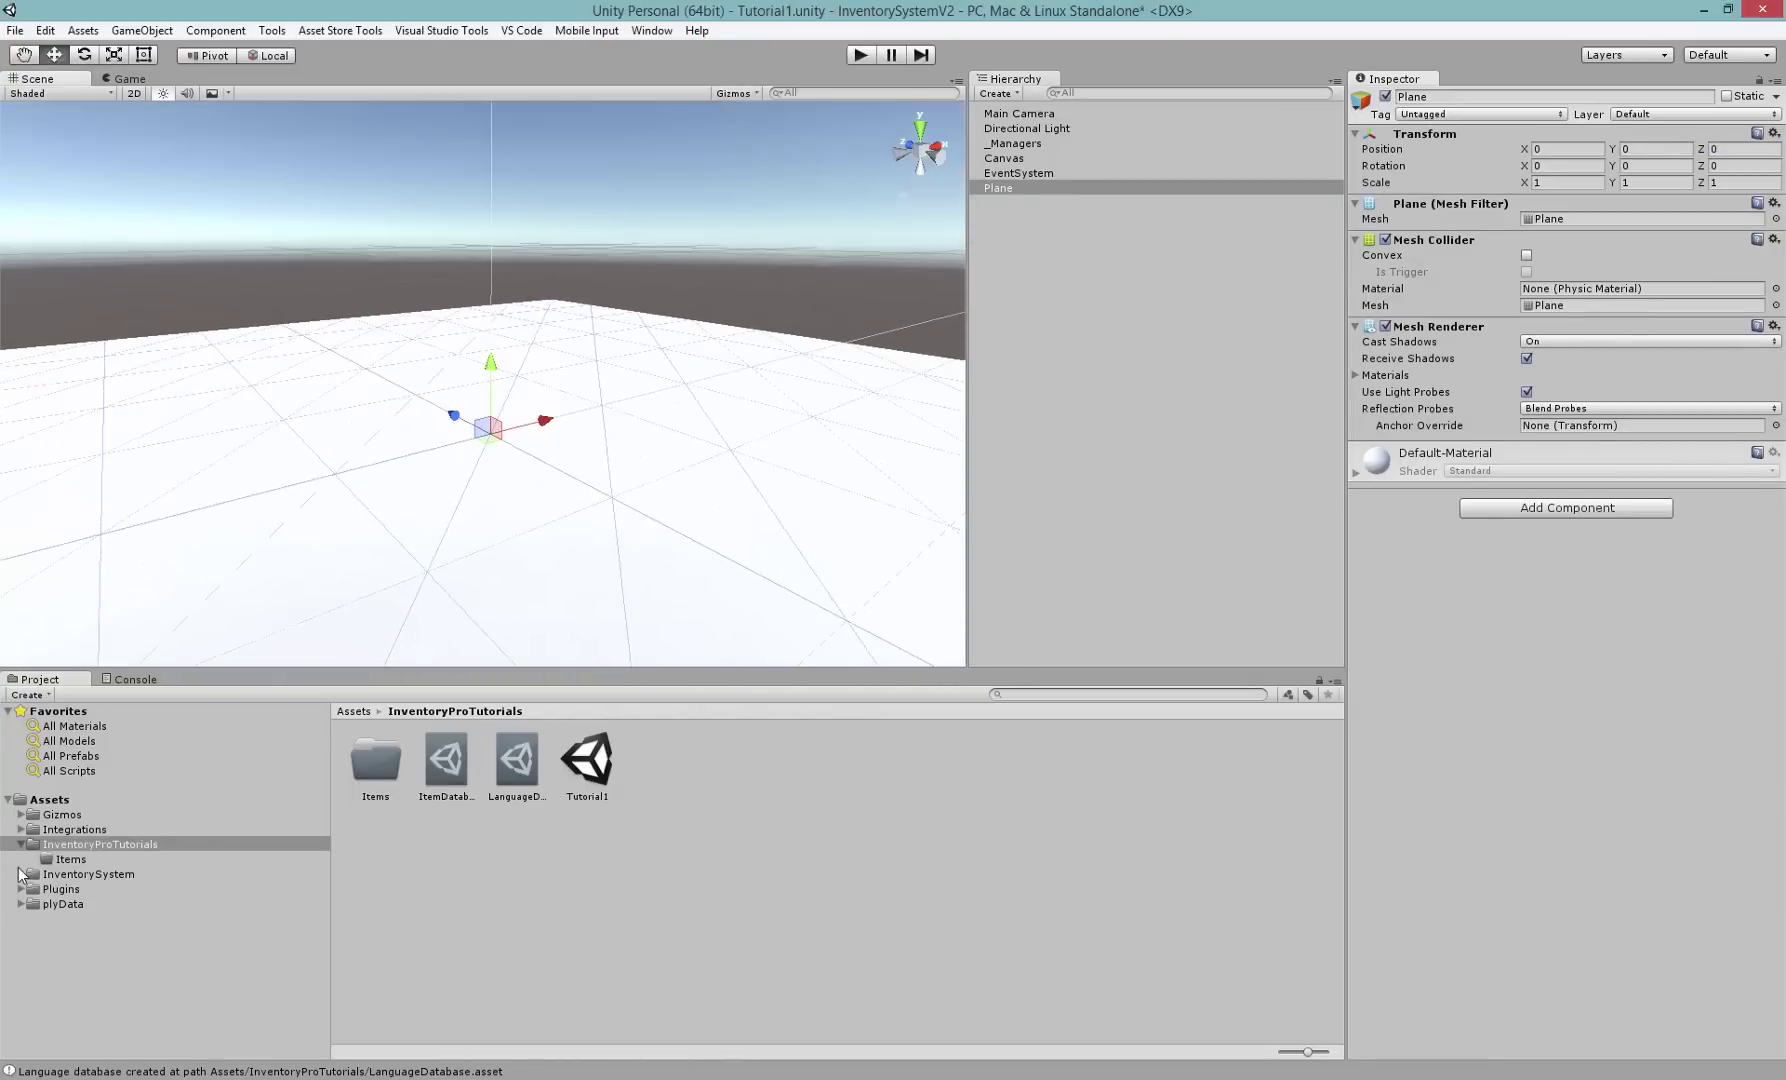
- Place the ThirdPersonController prefab from InventorySystem/Standard Assets/Characters/ThirdPersonCharacter/Prefabs near the centre of the plane
{"action": "left_click", "coordinate": [24, 860]}
{"action": "left_click", "coordinate": [20, 874]}
{"action": "scroll", "coordinate": [97, 876], "scroll_direction": "down", "scroll_amount": 10}
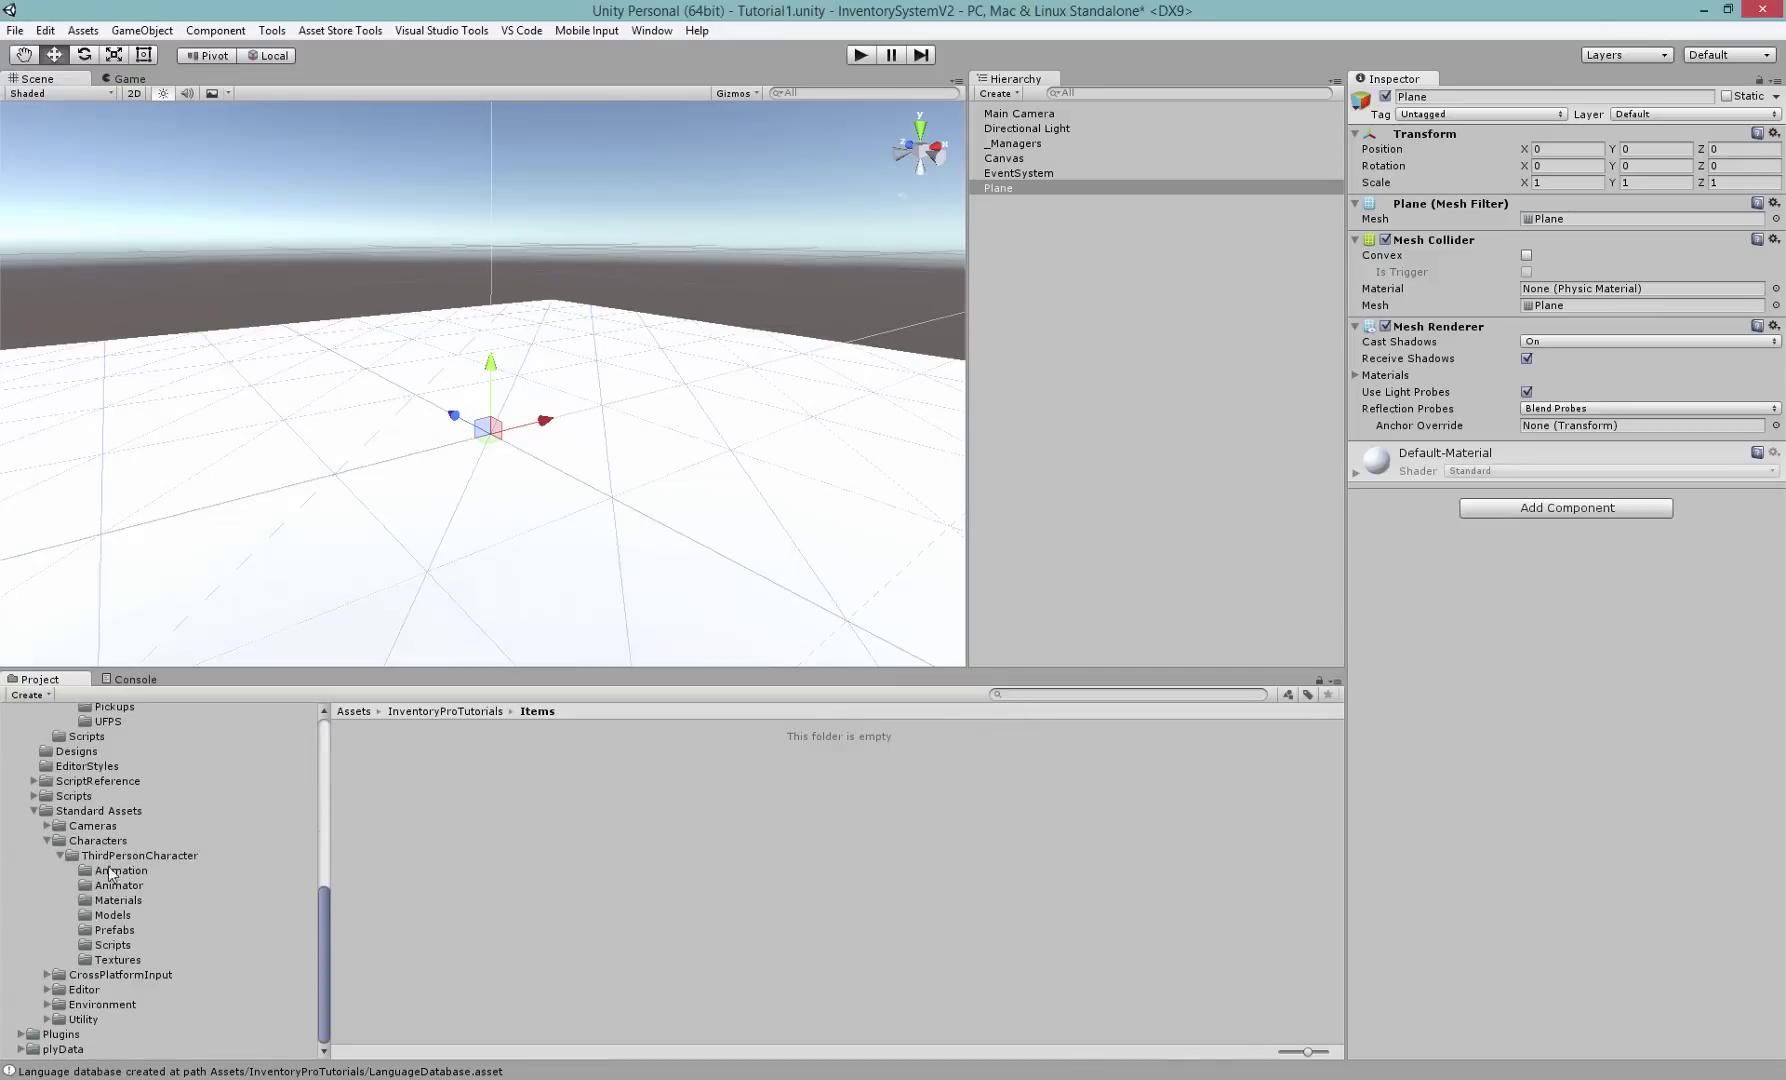
{"action": "left_click", "coordinate": [112, 931]}
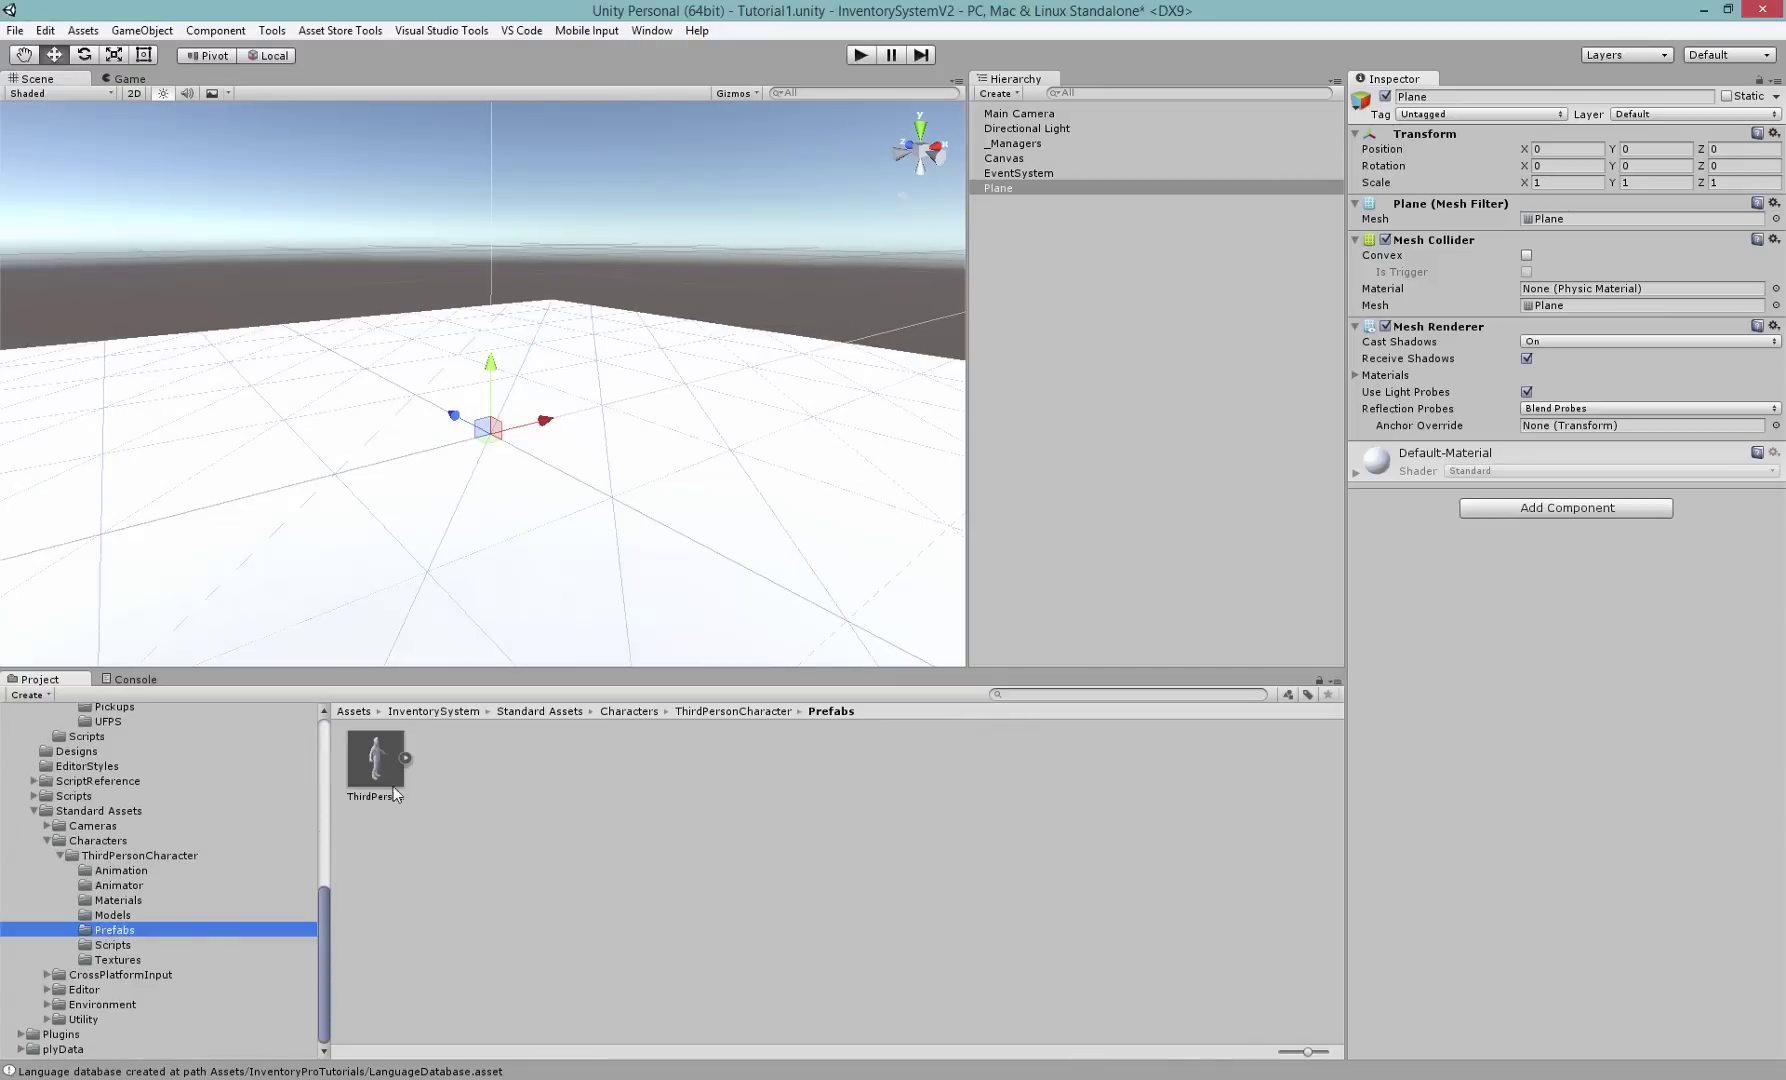
{"action": "left_click_drag", "start_coordinate": [375, 758], "coordinate": [492, 440]}
{"action": "left_click_drag", "start_coordinate": [670, 340], "coordinate": [440, 437], "text": "alt"}
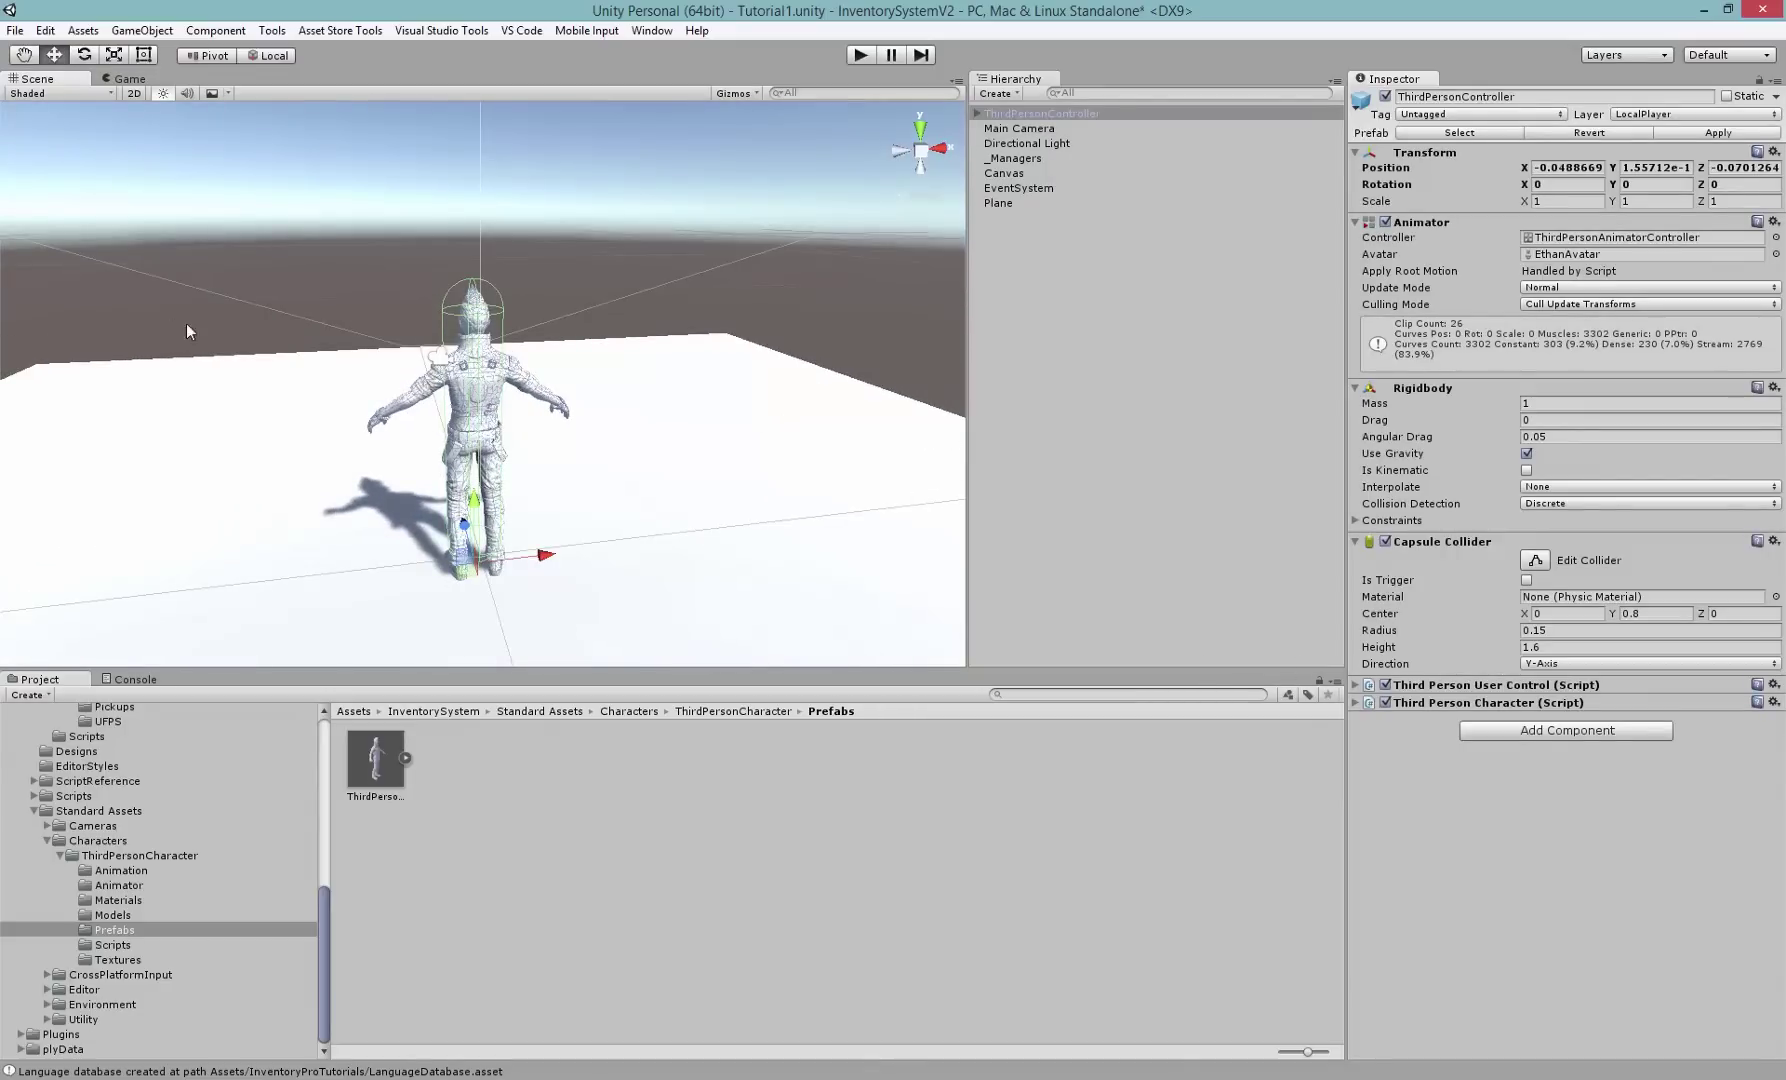
- Add the InventorySystem Inventory Player component to the ThirdPersonController and save the scene
{"action": "left_click", "coordinate": [1487, 736]}
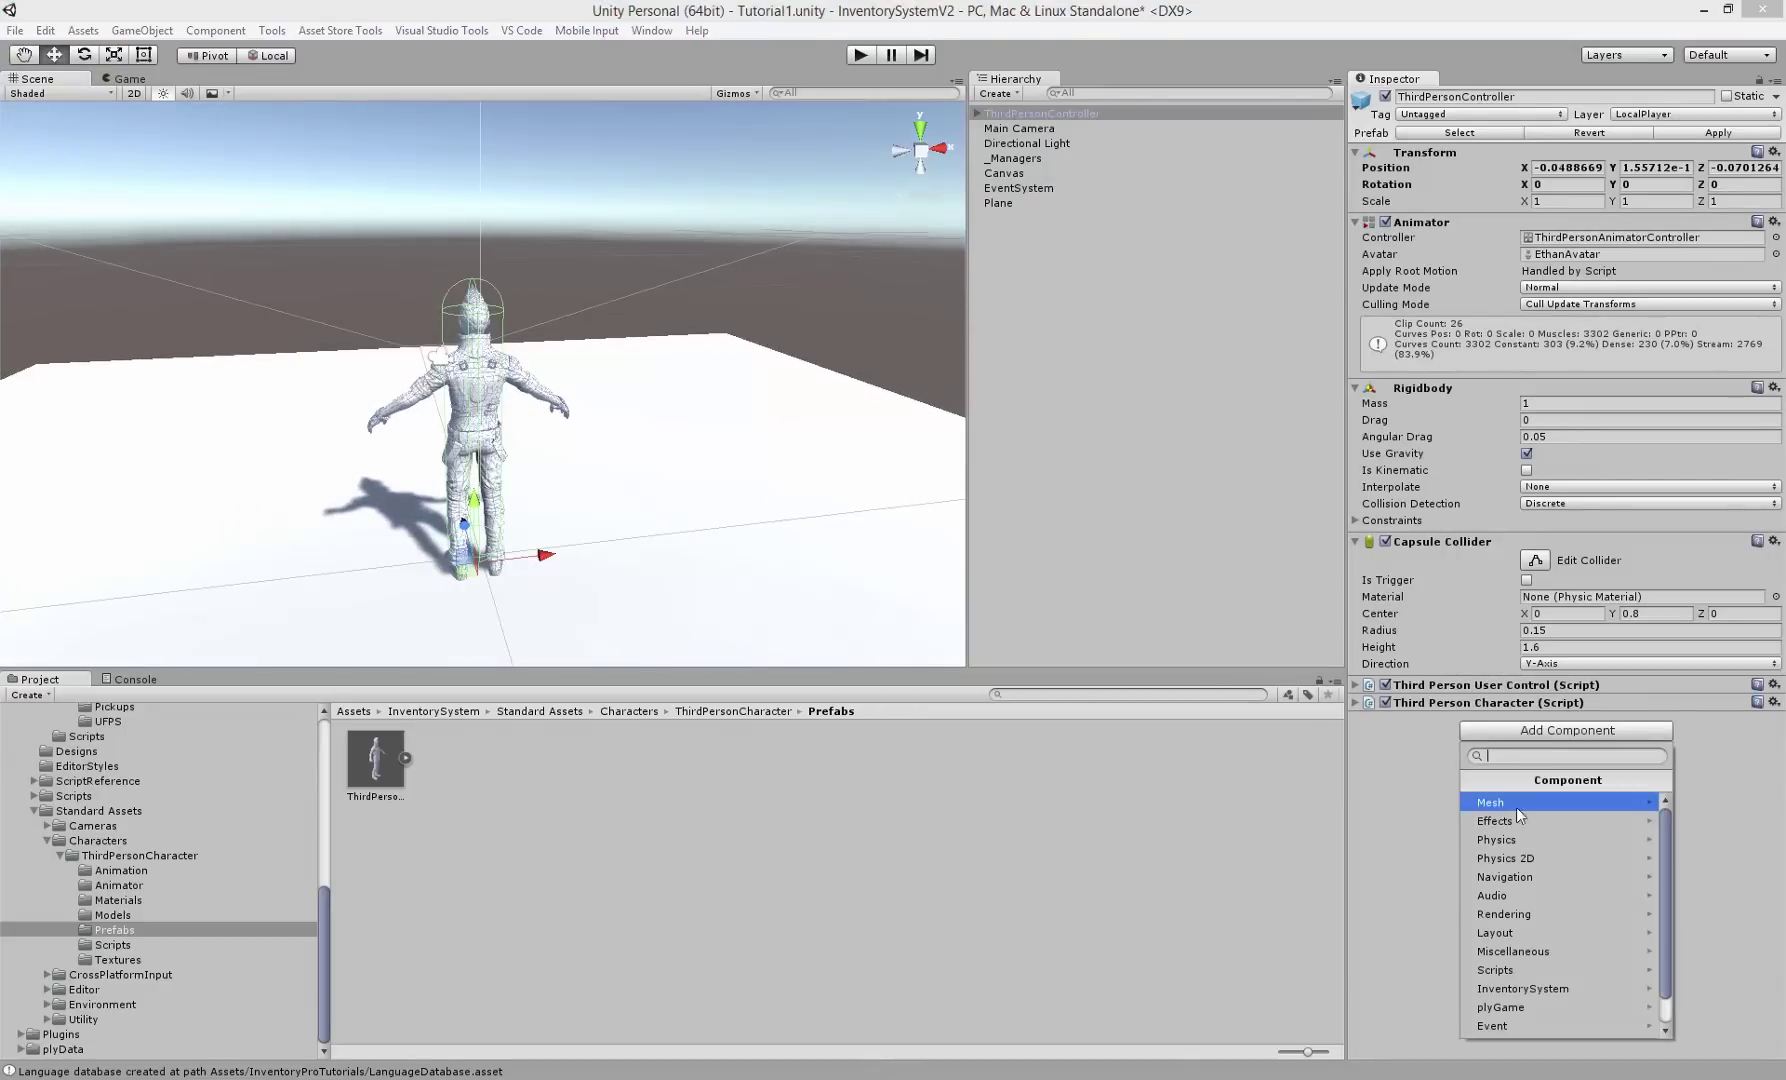
{"action": "left_click", "coordinate": [1526, 986]}
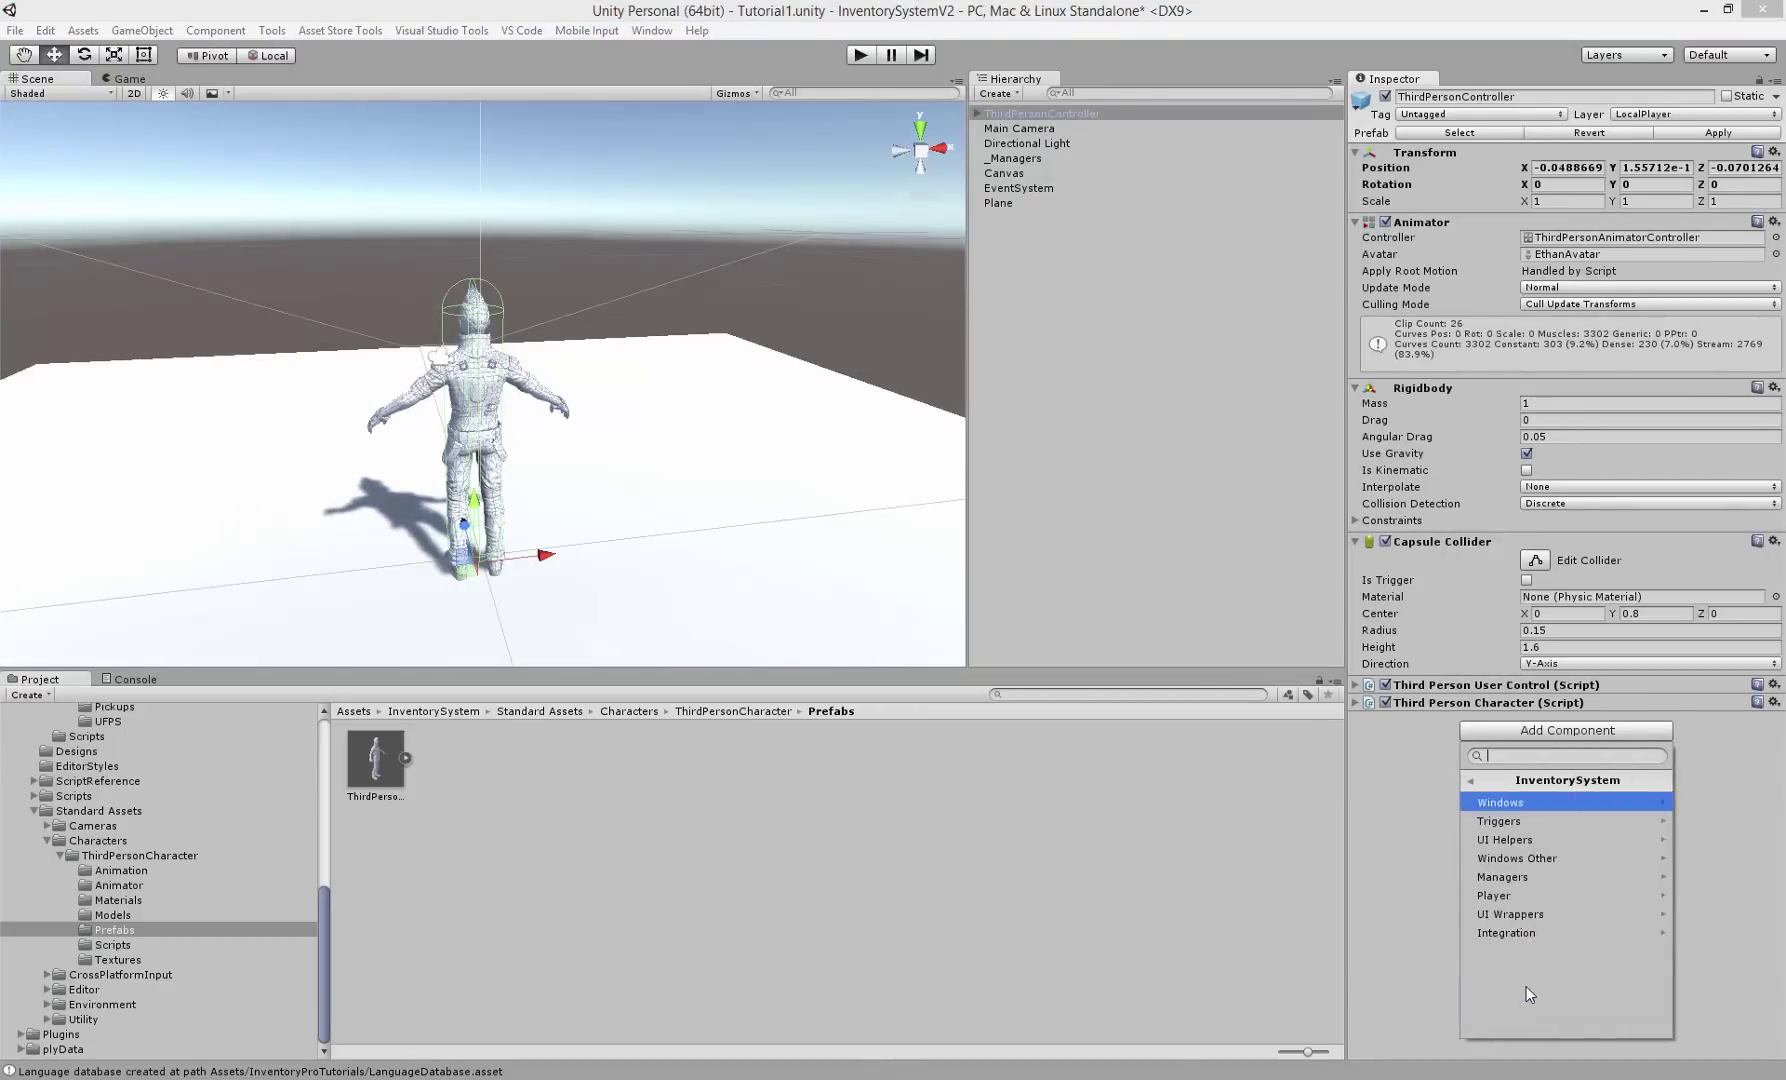
{"action": "left_click", "coordinate": [1511, 897]}
{"action": "left_click", "coordinate": [1533, 801]}
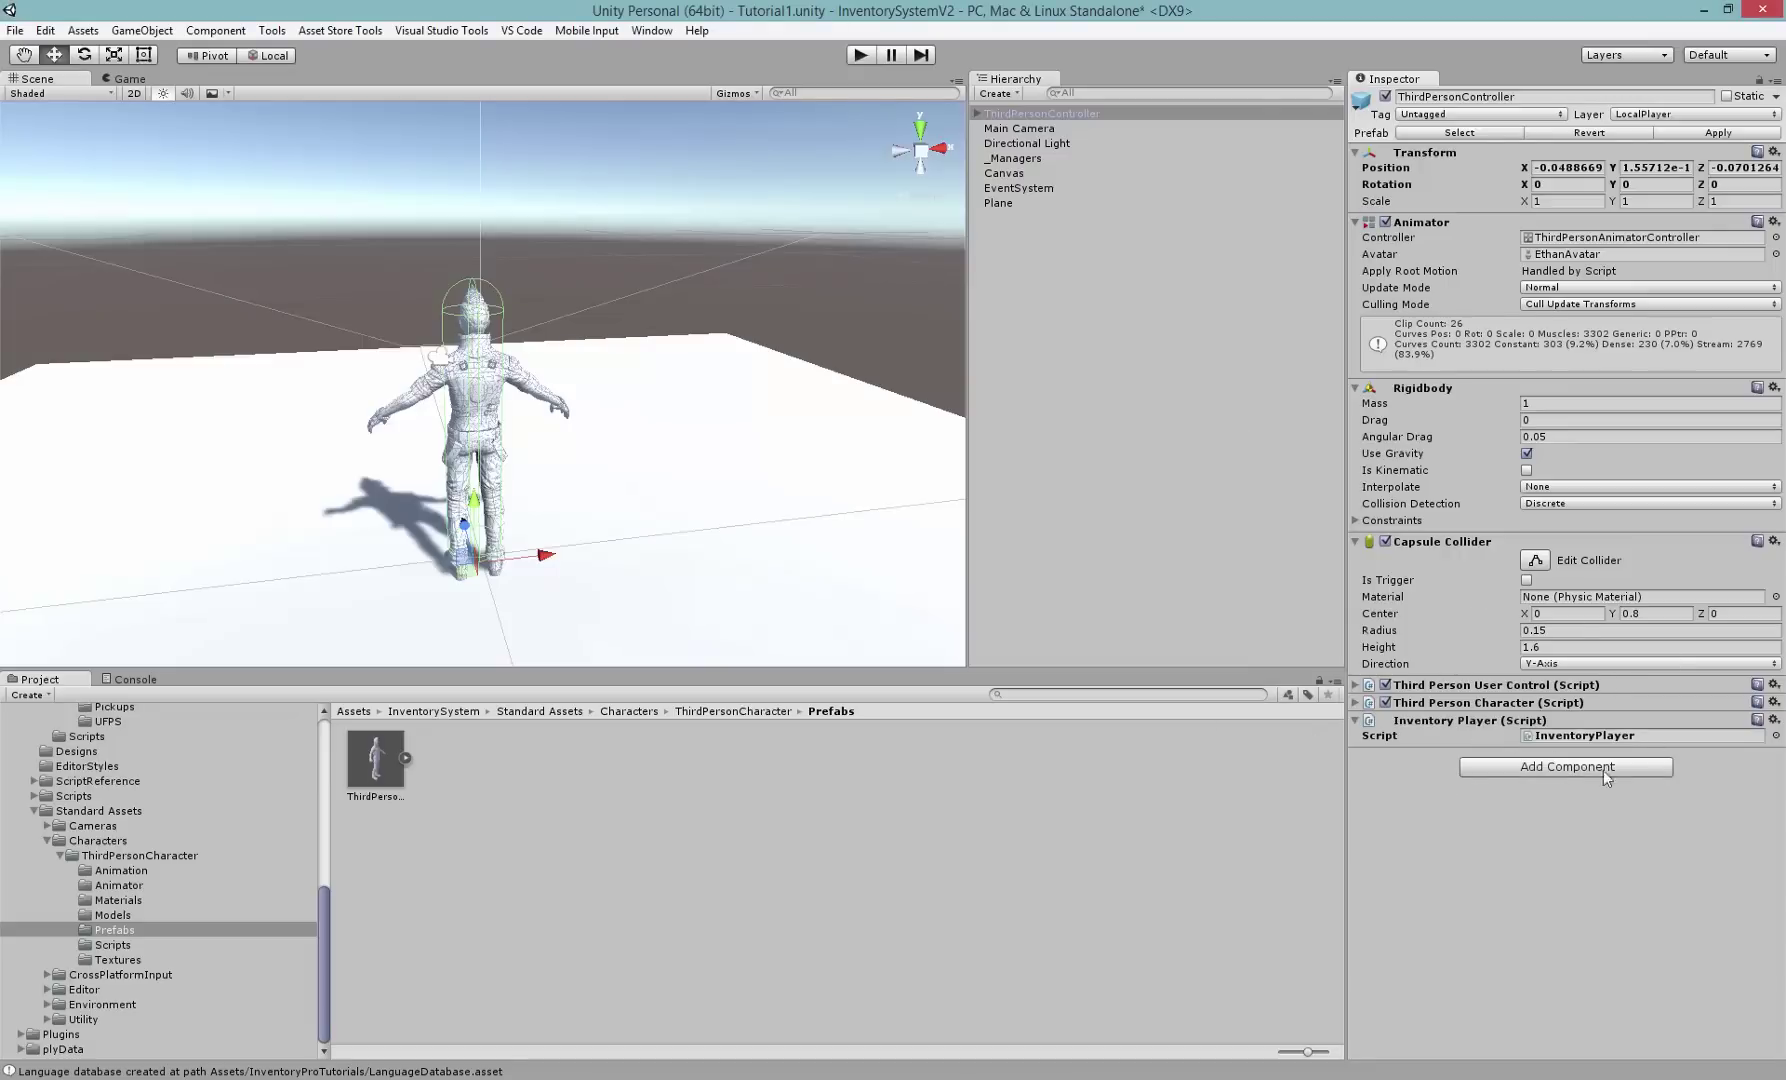
{"action": "left_click_drag", "start_coordinate": [598, 483], "coordinate": [593, 366], "text": "alt"}
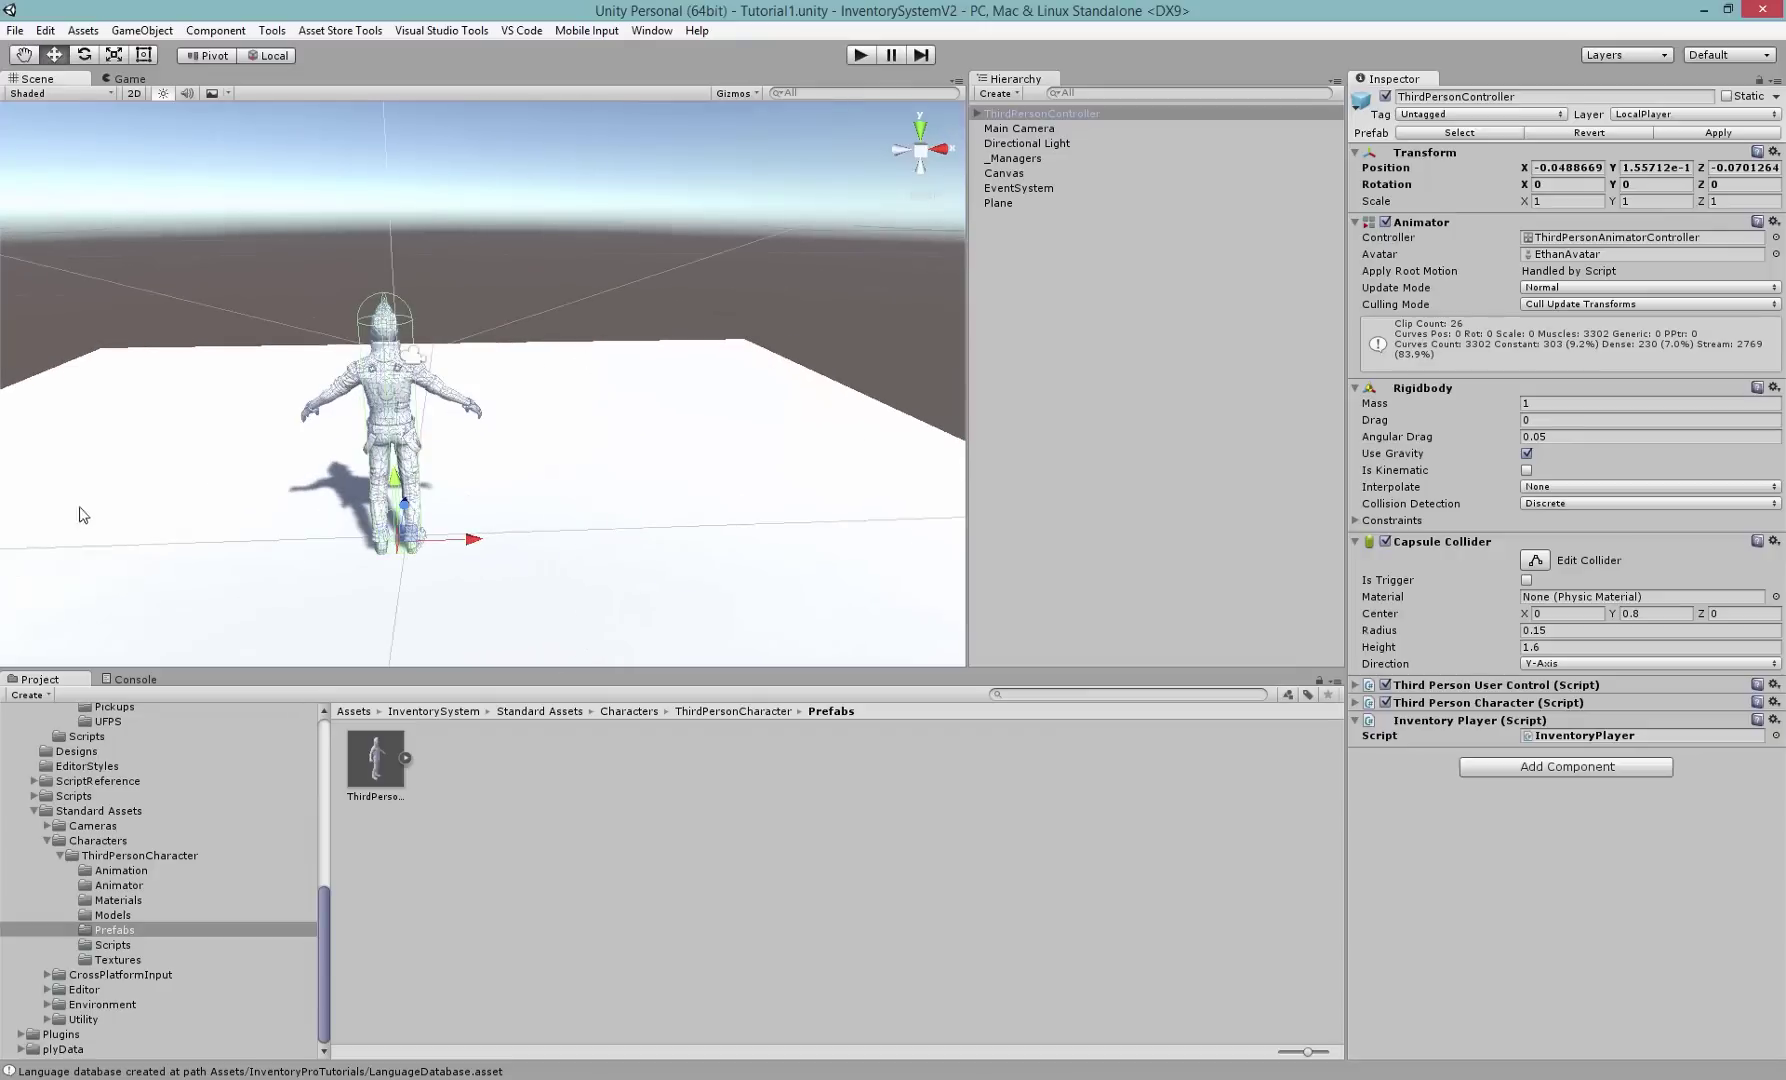
- Add a UI Panel as a child of the Canvas
{"action": "left_click", "coordinate": [1028, 214]}
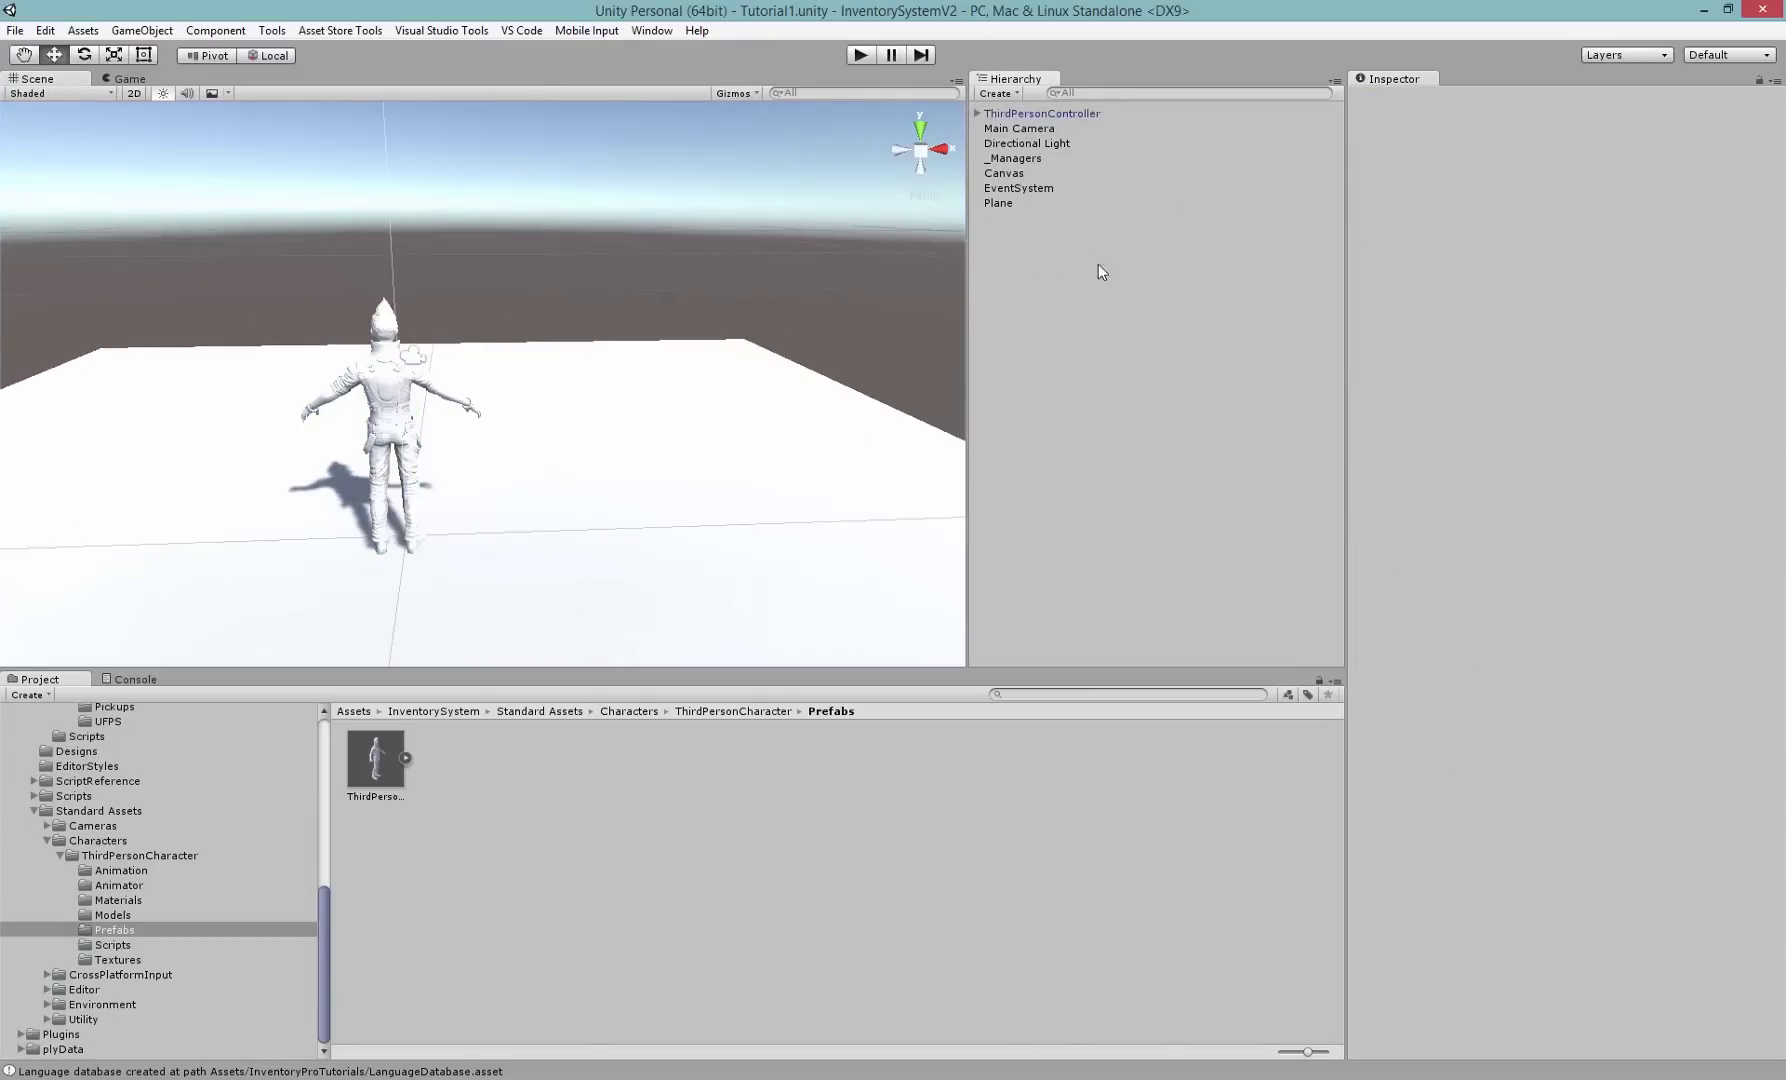
{"action": "left_click", "coordinate": [1006, 175]}
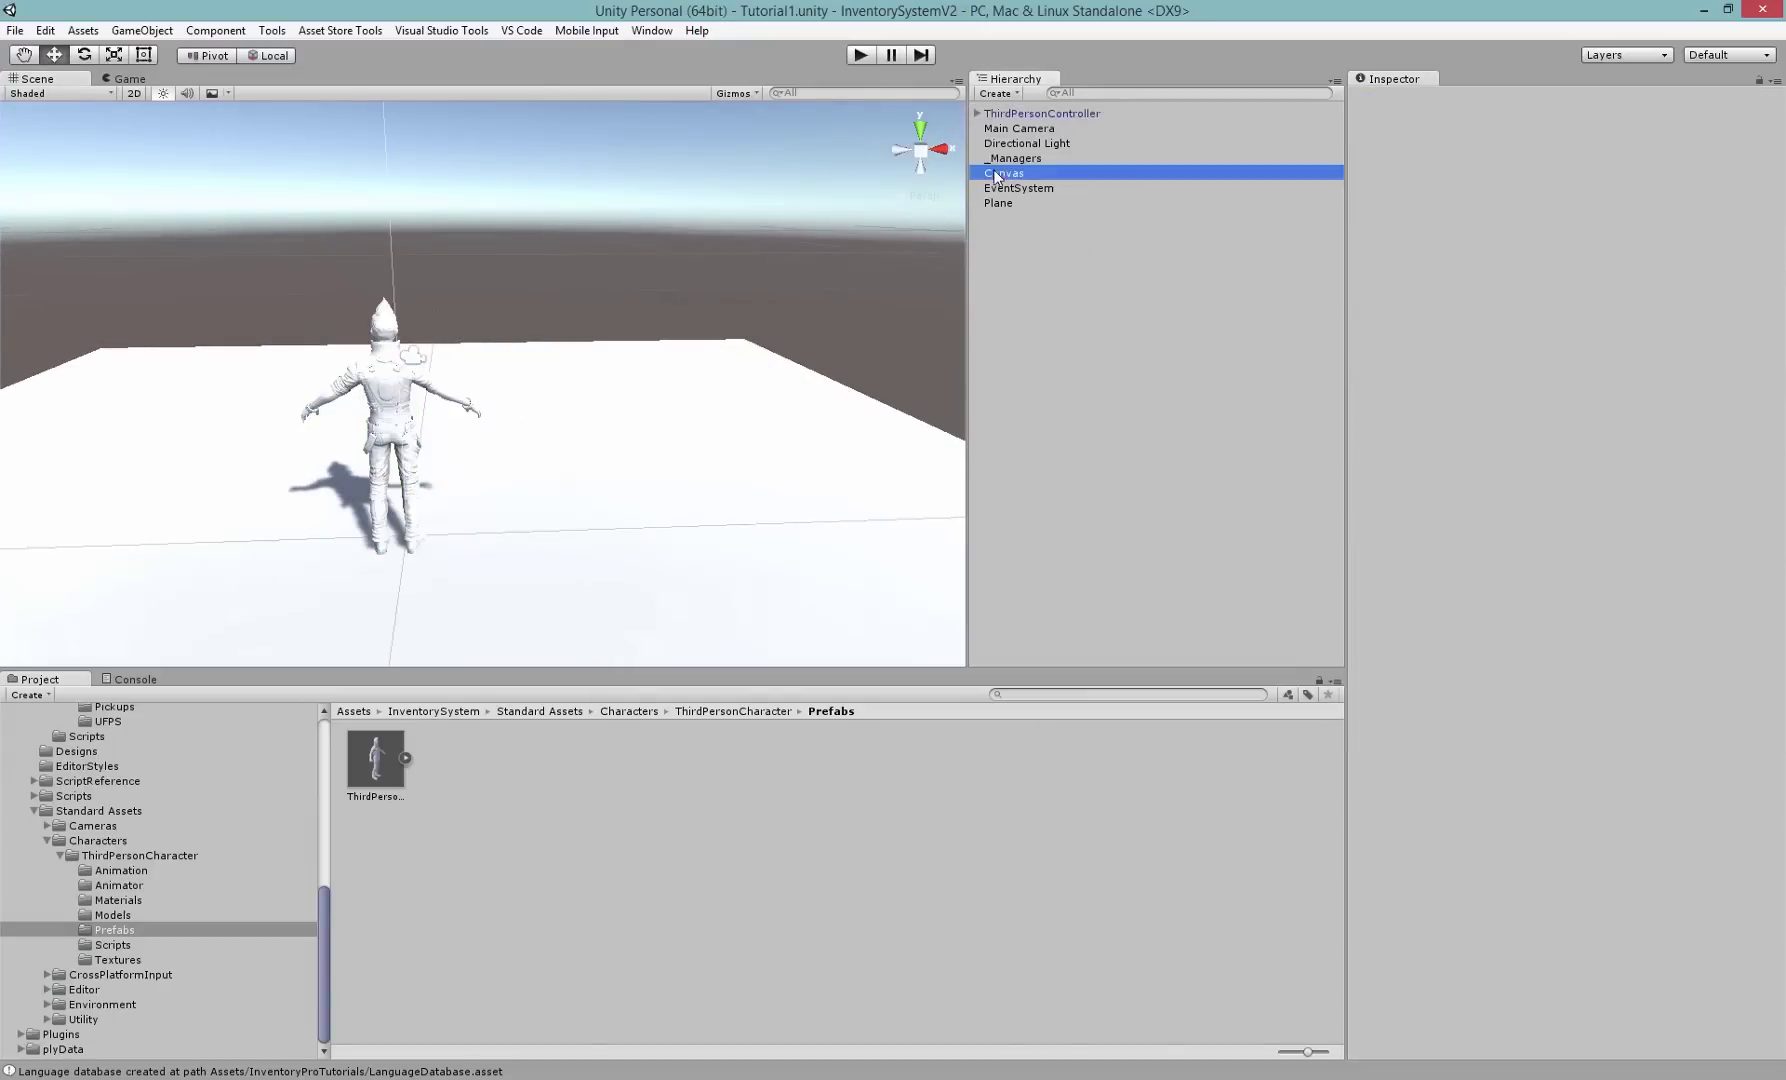
{"action": "right_click", "coordinate": [1021, 178]}
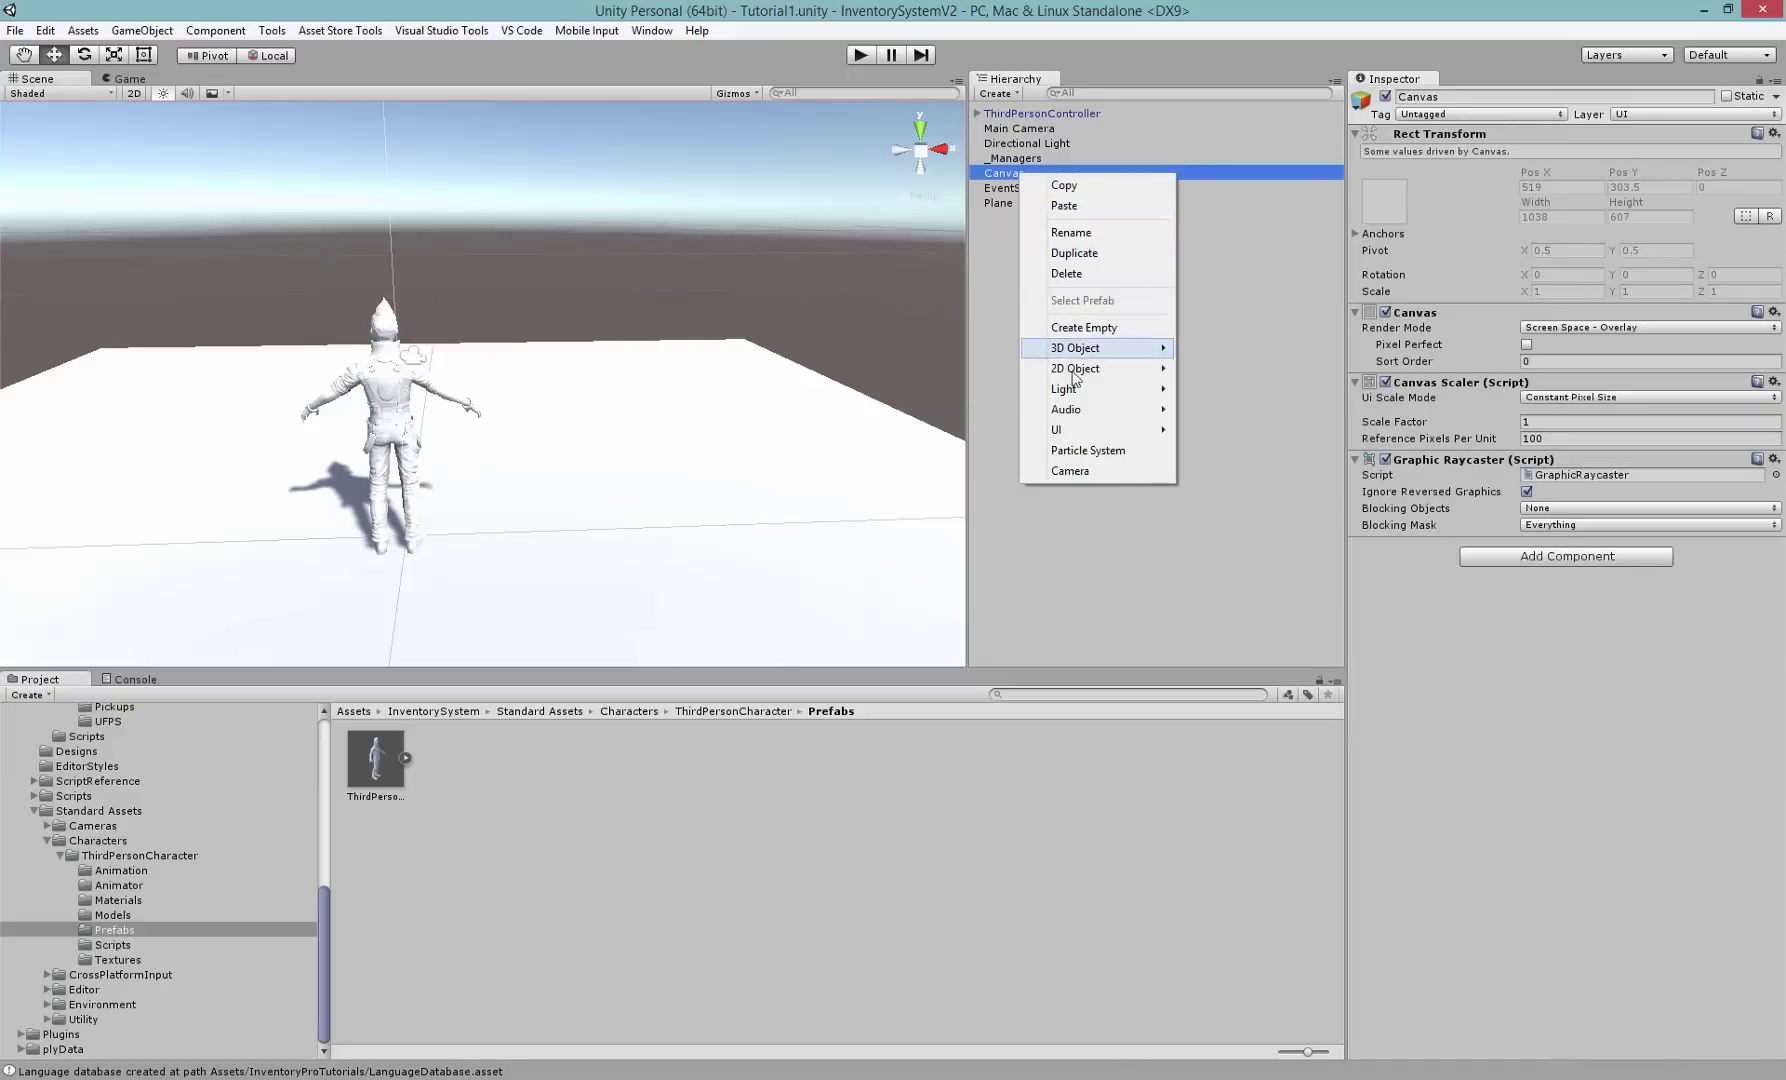
{"action": "mouse_move", "coordinate": [1058, 438]}
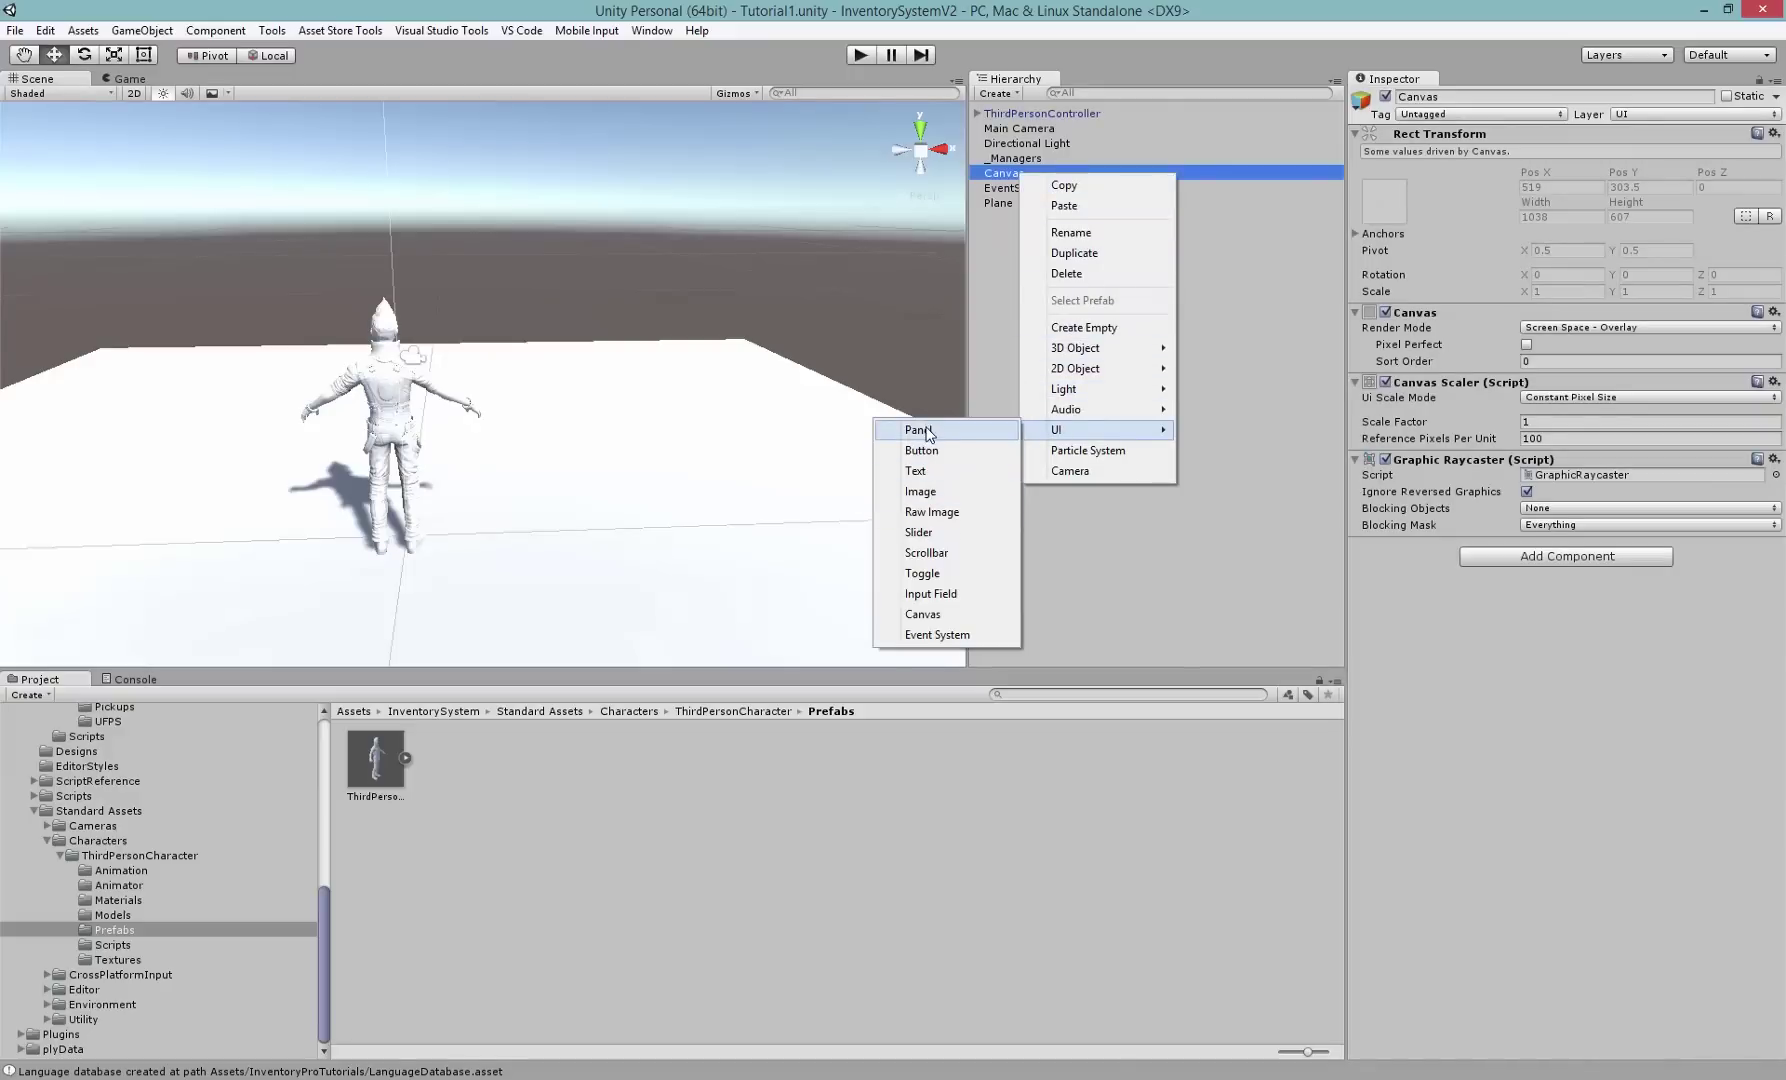
{"action": "left_click", "coordinate": [930, 432]}
- In 2D view, resize the panel with the Rect tool to about 412 by 485 and place it near the canvas's right edge
{"action": "key", "text": "f"}
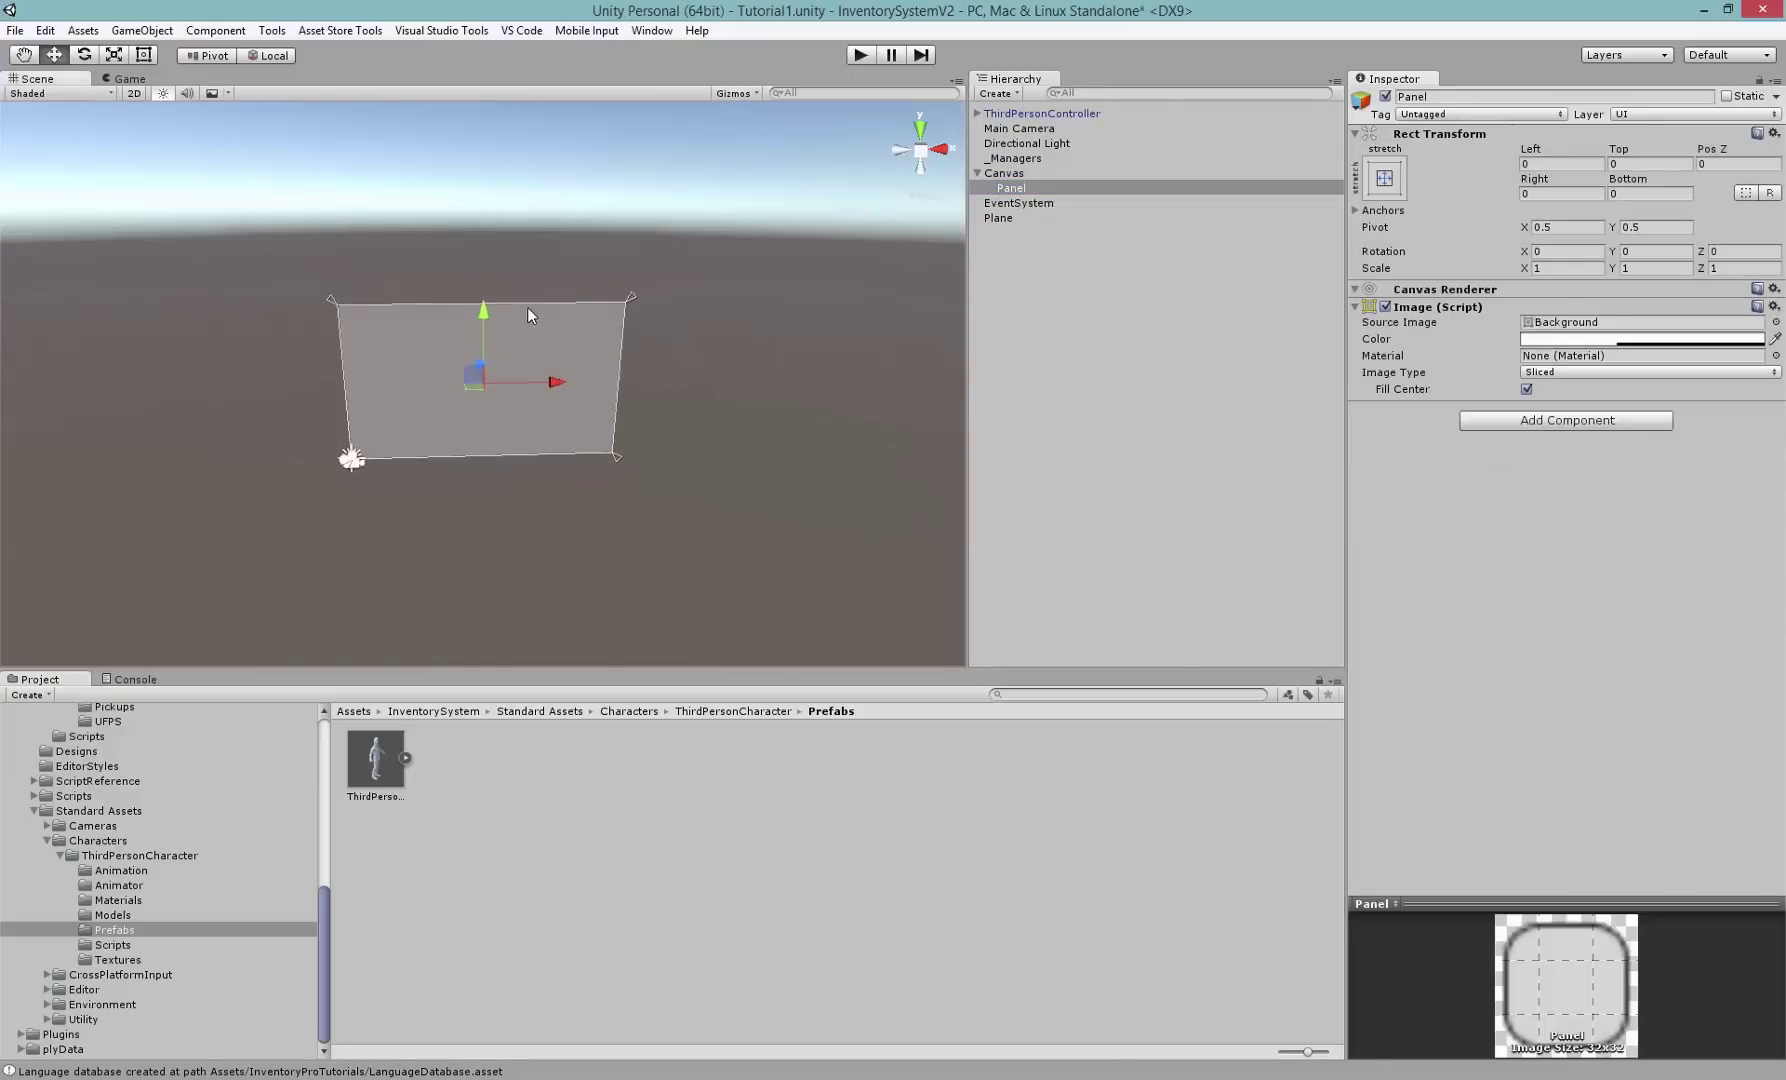
{"action": "mouse_move", "coordinate": [488, 340]}
{"action": "middle_mouse_down"}
{"action": "mouse_move", "coordinate": [499, 319]}
{"action": "mouse_move", "coordinate": [466, 354]}
{"action": "middle_mouse_up"}
{"action": "key", "text": "t"}
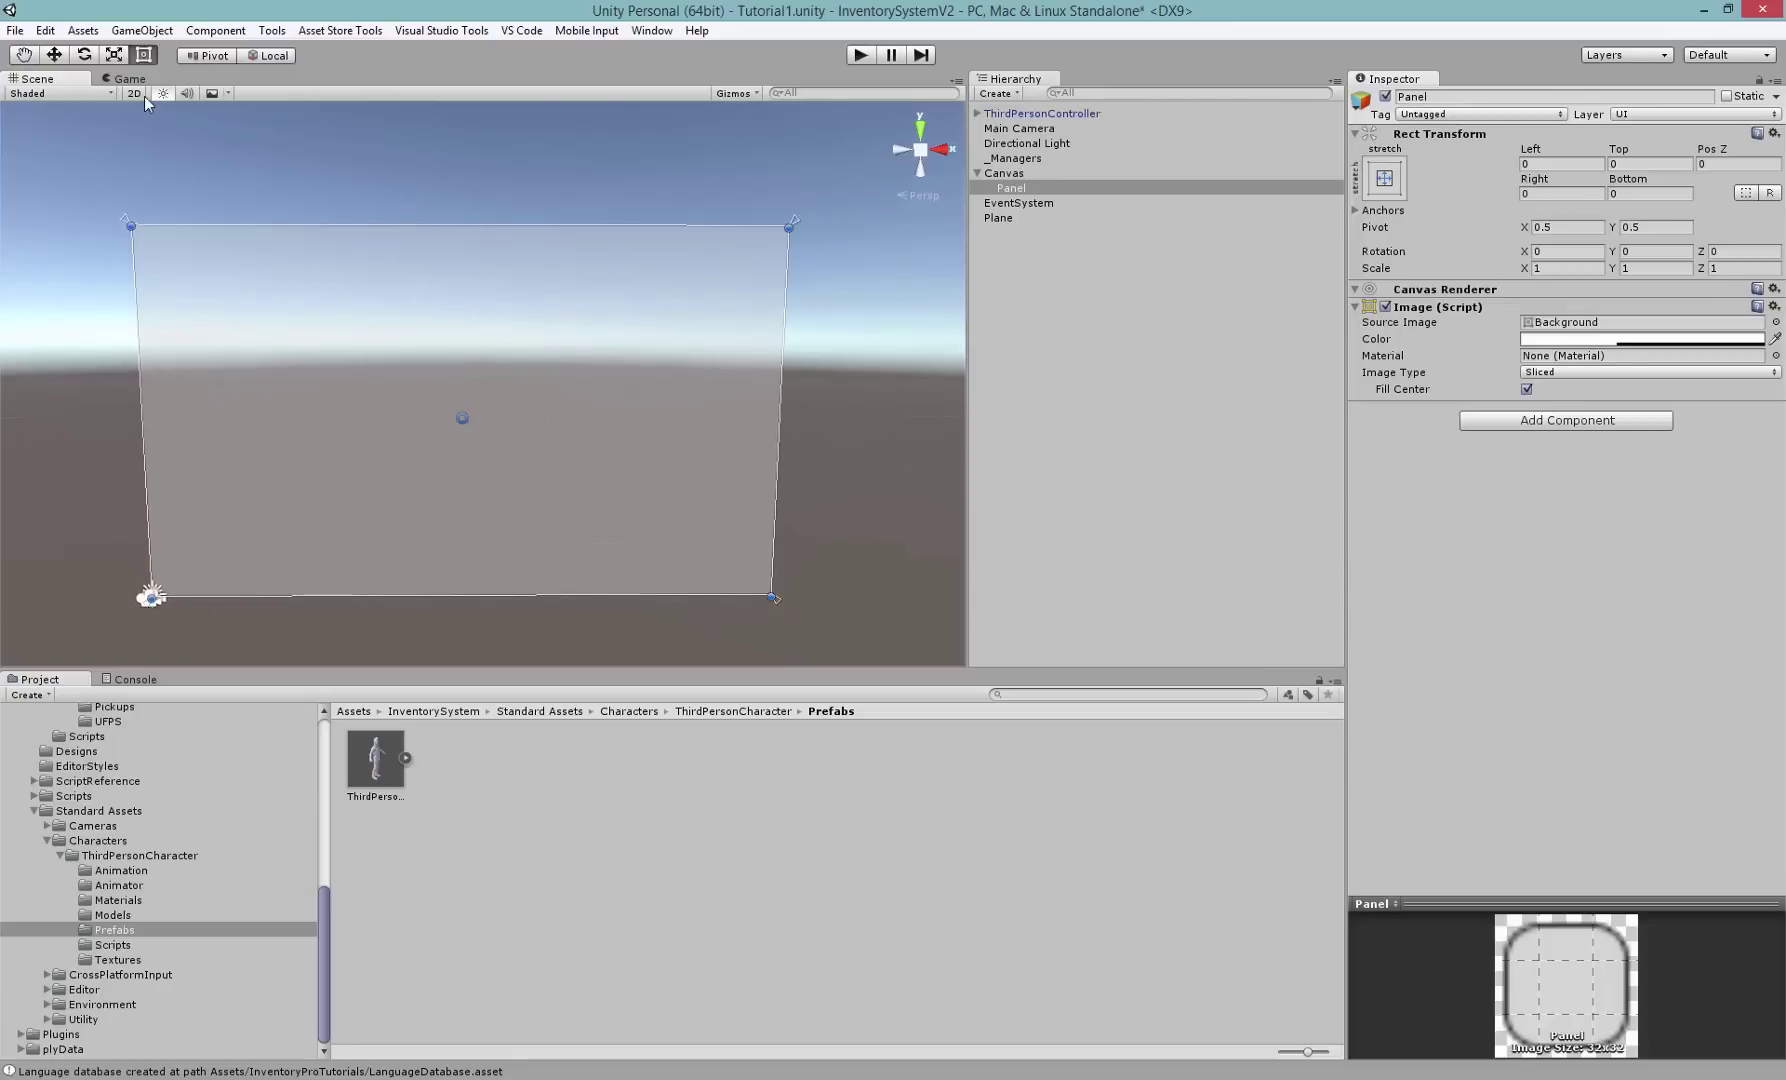
{"action": "left_click", "coordinate": [142, 97]}
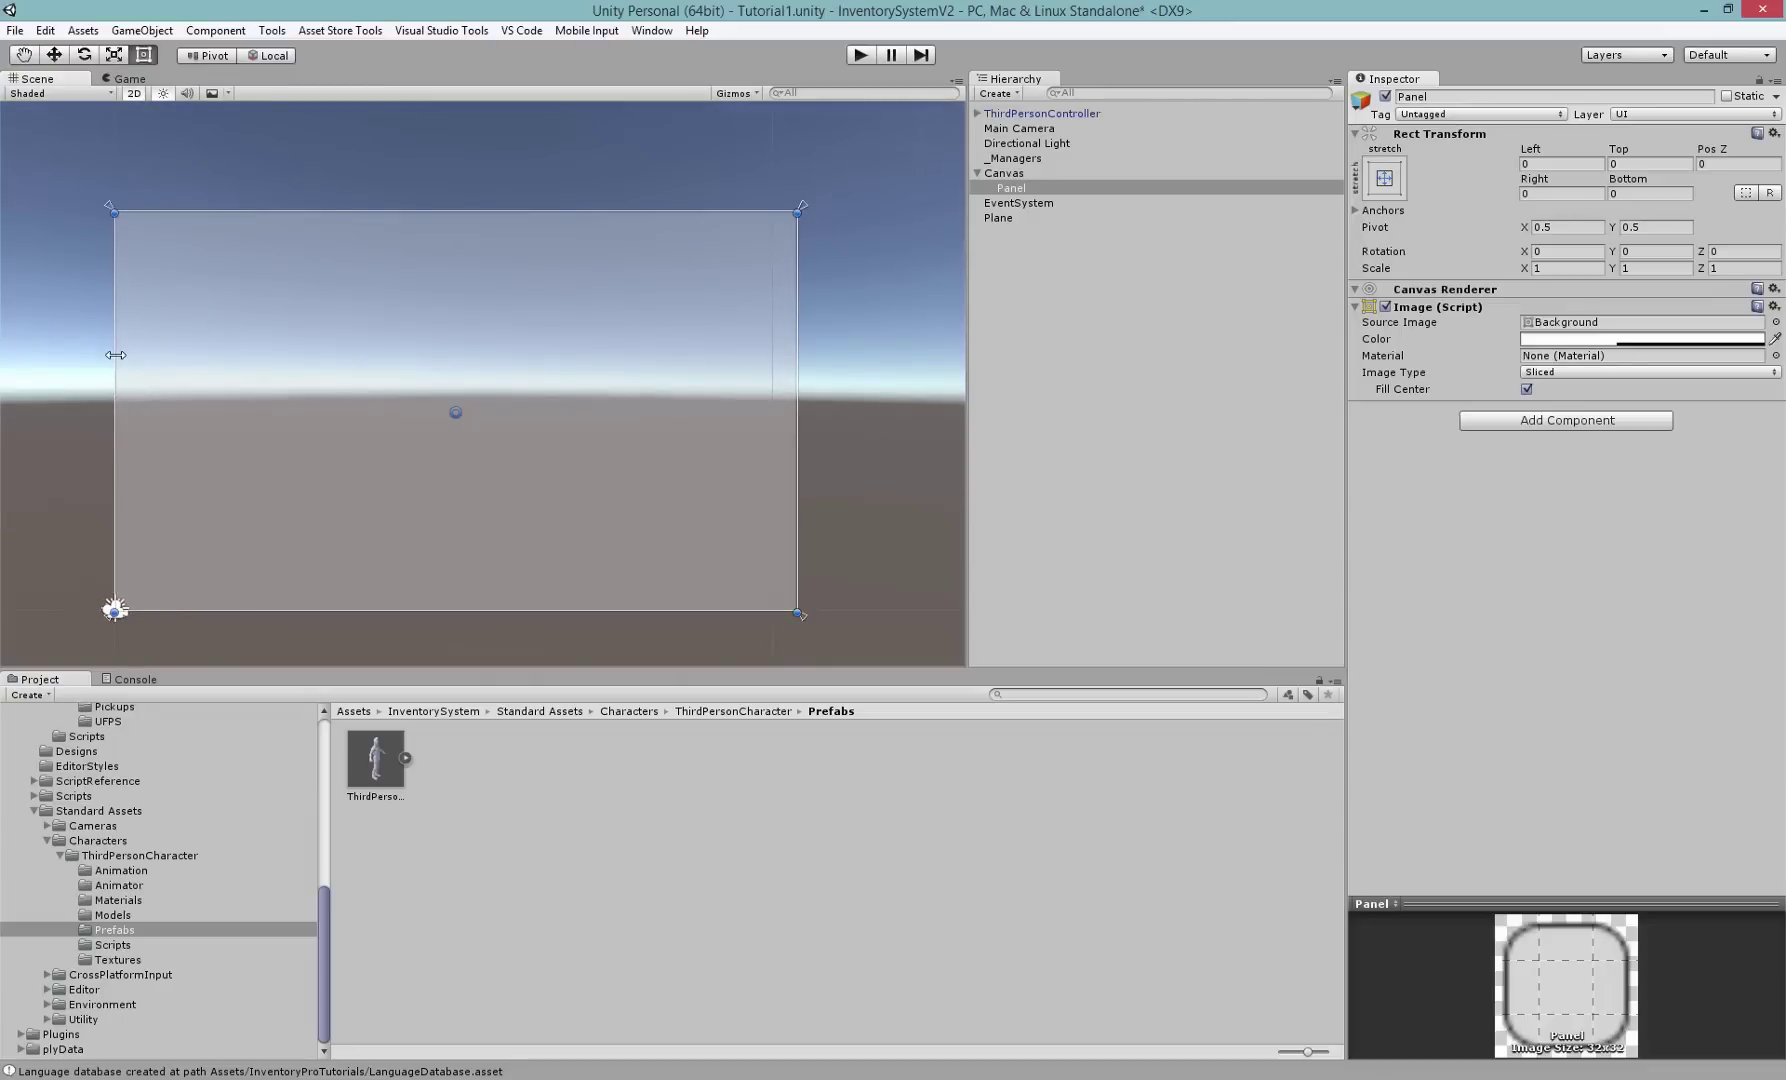
{"action": "left_click_drag", "start_coordinate": [115, 355], "coordinate": [525, 357]}
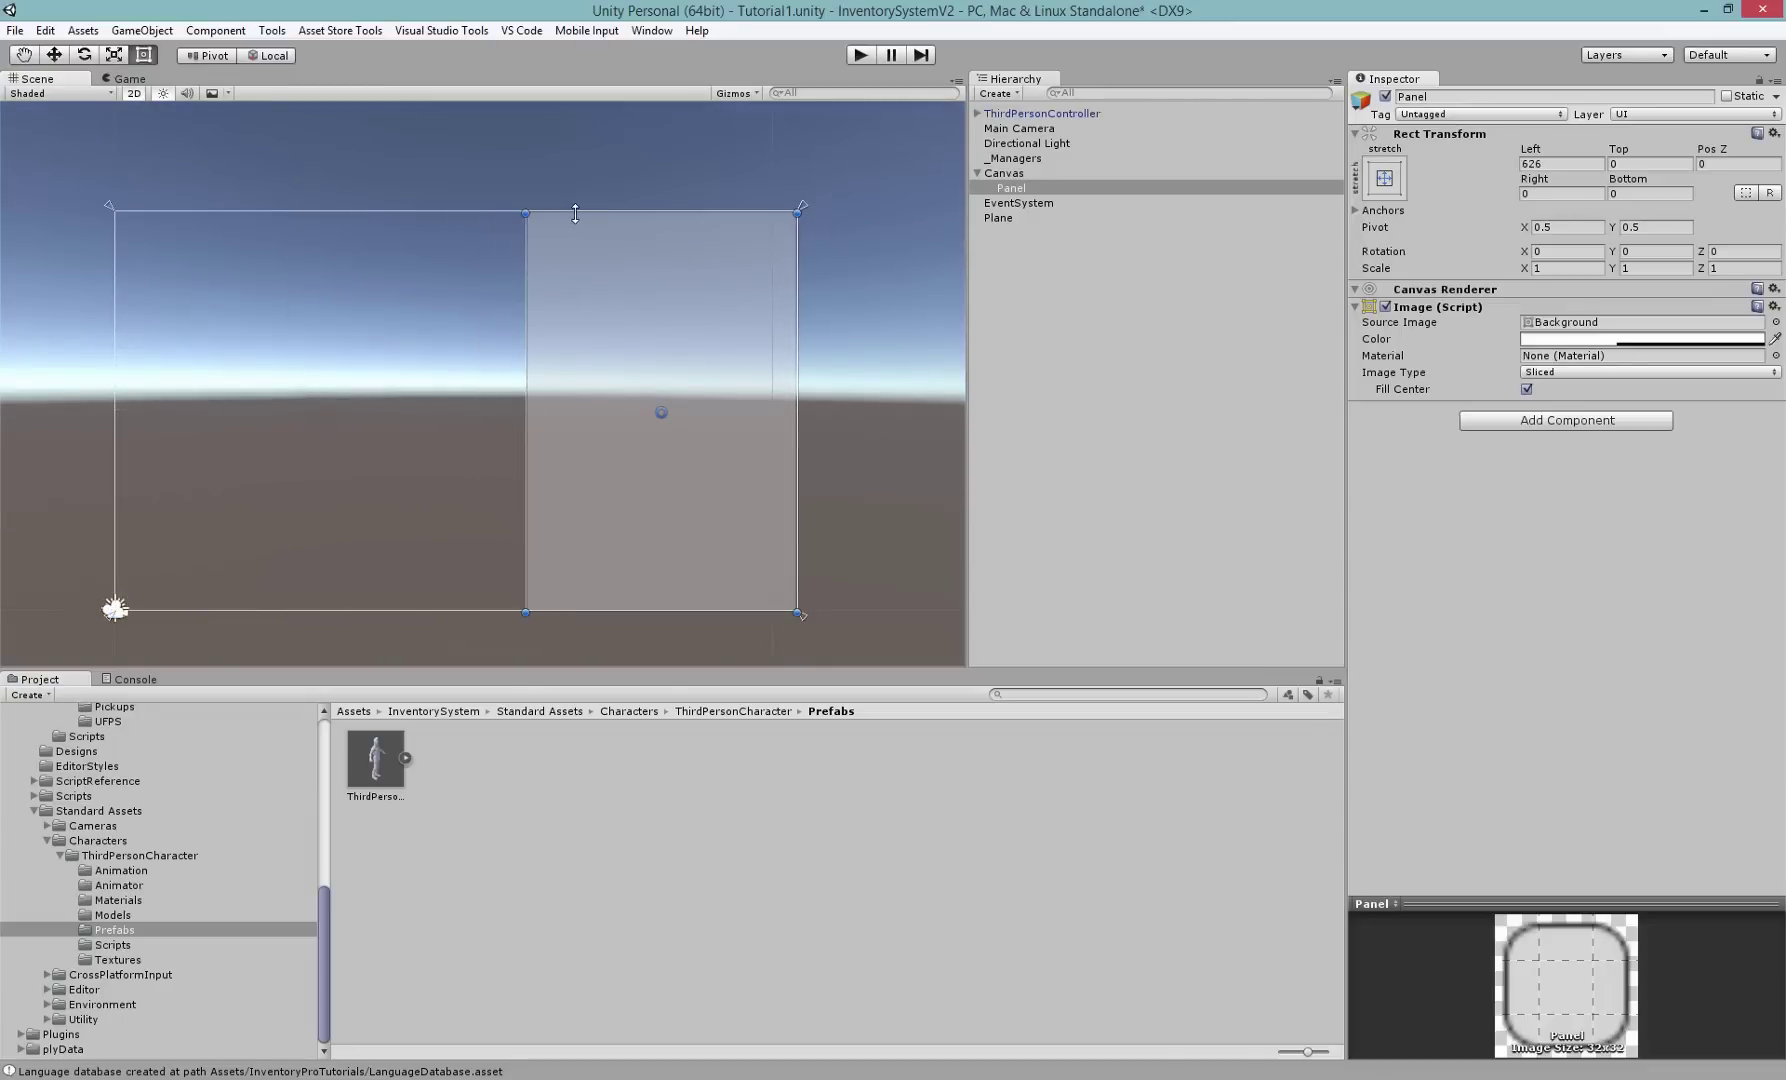
{"action": "left_click_drag", "start_coordinate": [575, 213], "coordinate": [590, 295]}
{"action": "left_click_drag", "start_coordinate": [632, 383], "coordinate": [606, 333]}
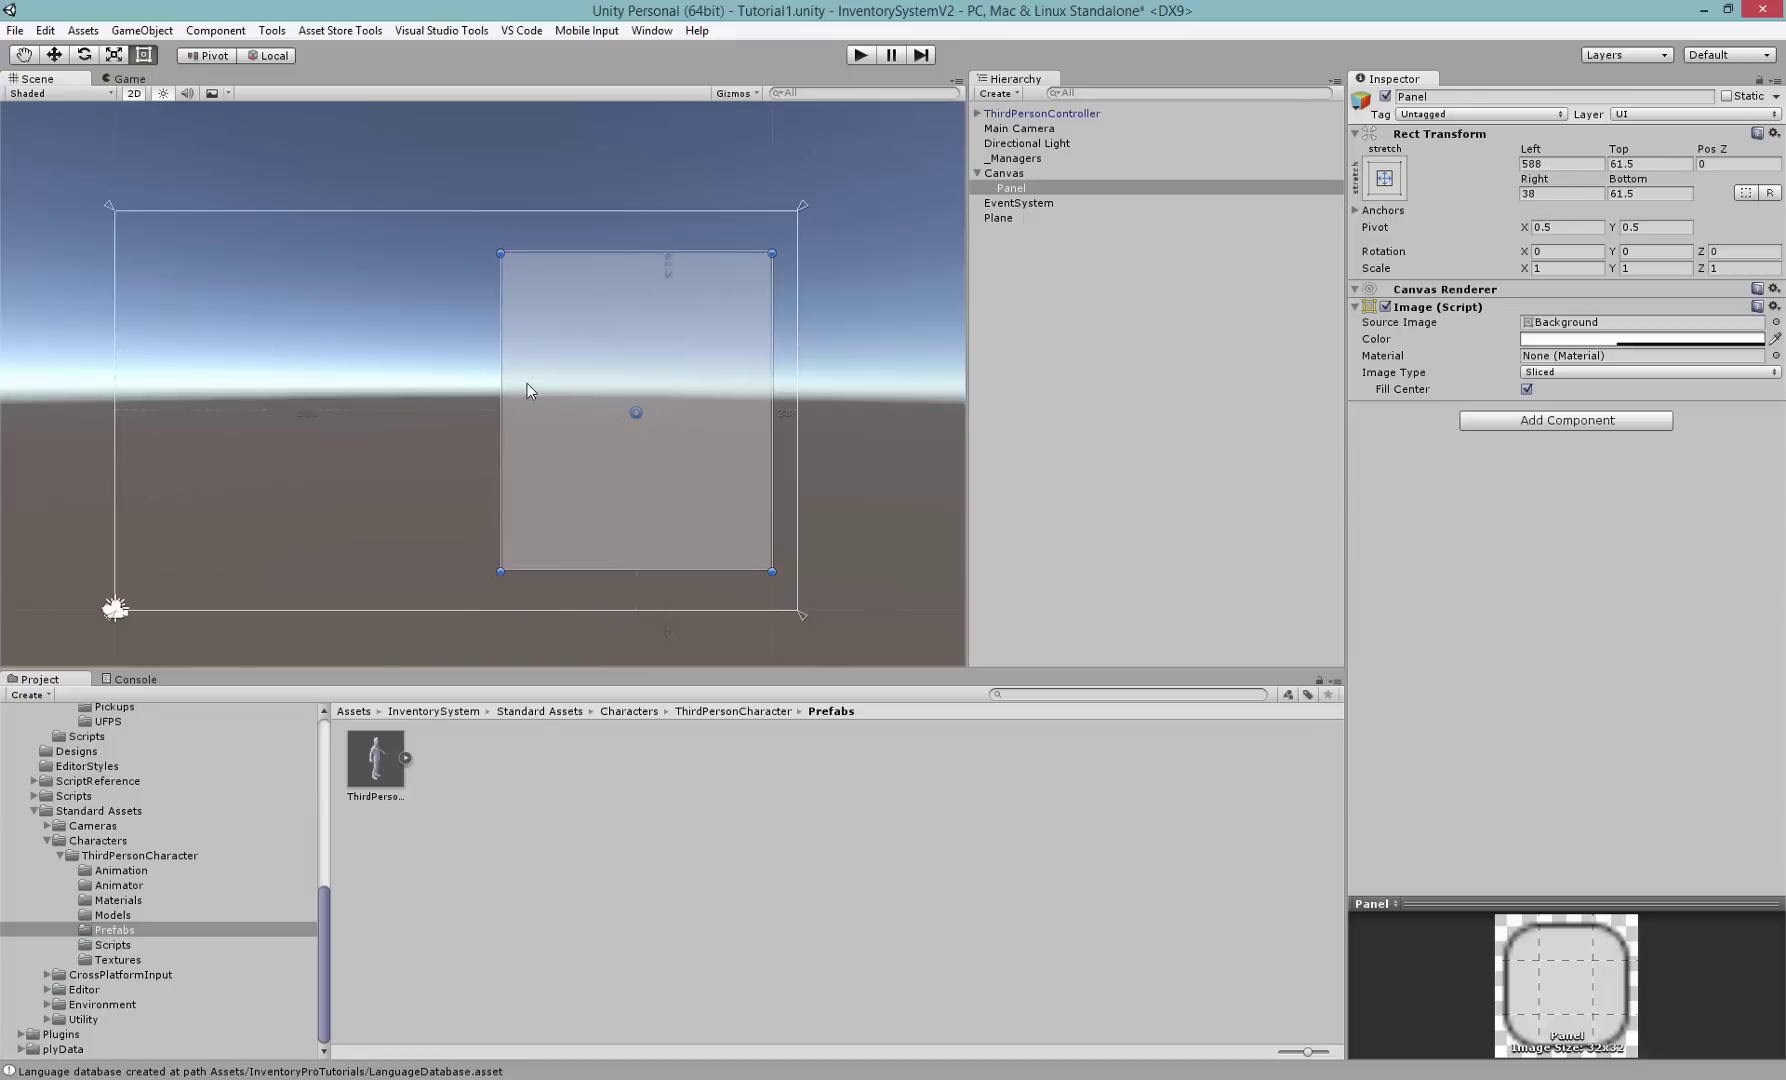
{"action": "middle_click_drag", "start_coordinate": [443, 360], "coordinate": [404, 364]}
- Anchor the panel to the middle right of the canvas
{"action": "left_click", "coordinate": [1397, 180]}
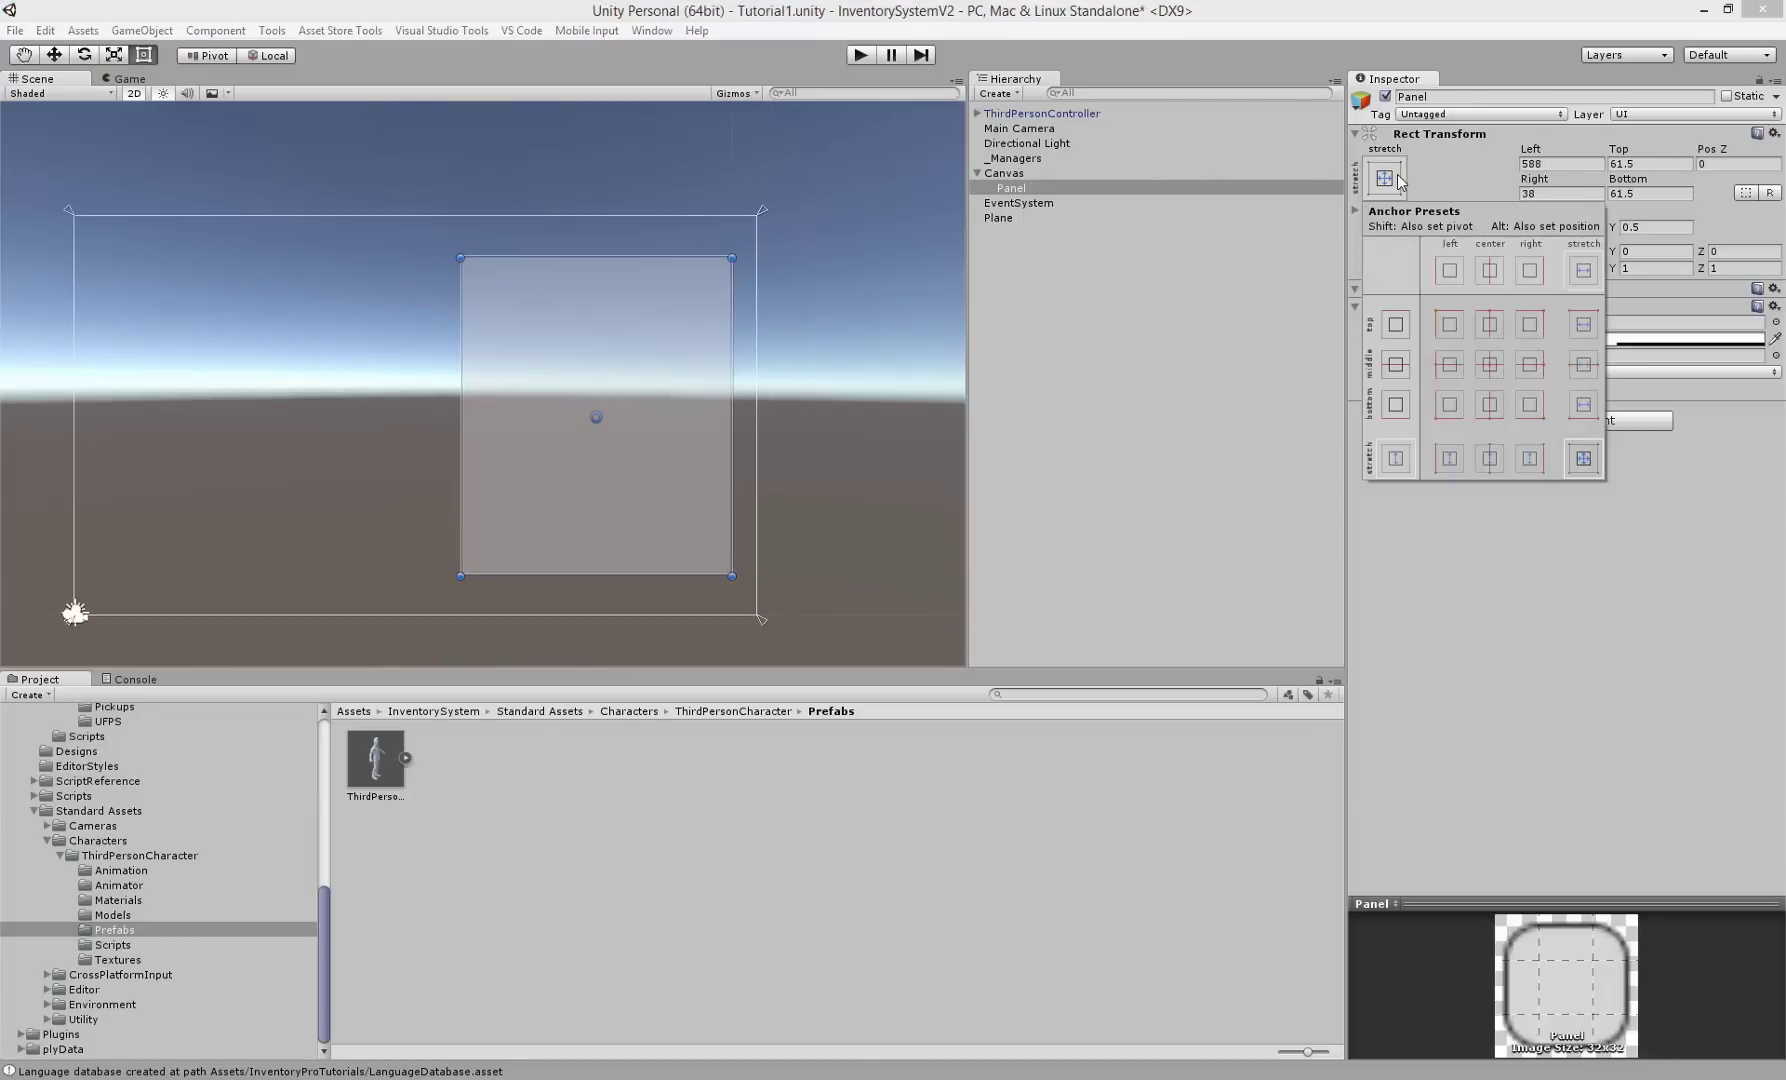
{"action": "left_click", "coordinate": [1533, 370]}
{"action": "left_click", "coordinate": [550, 291], "text": "alt"}
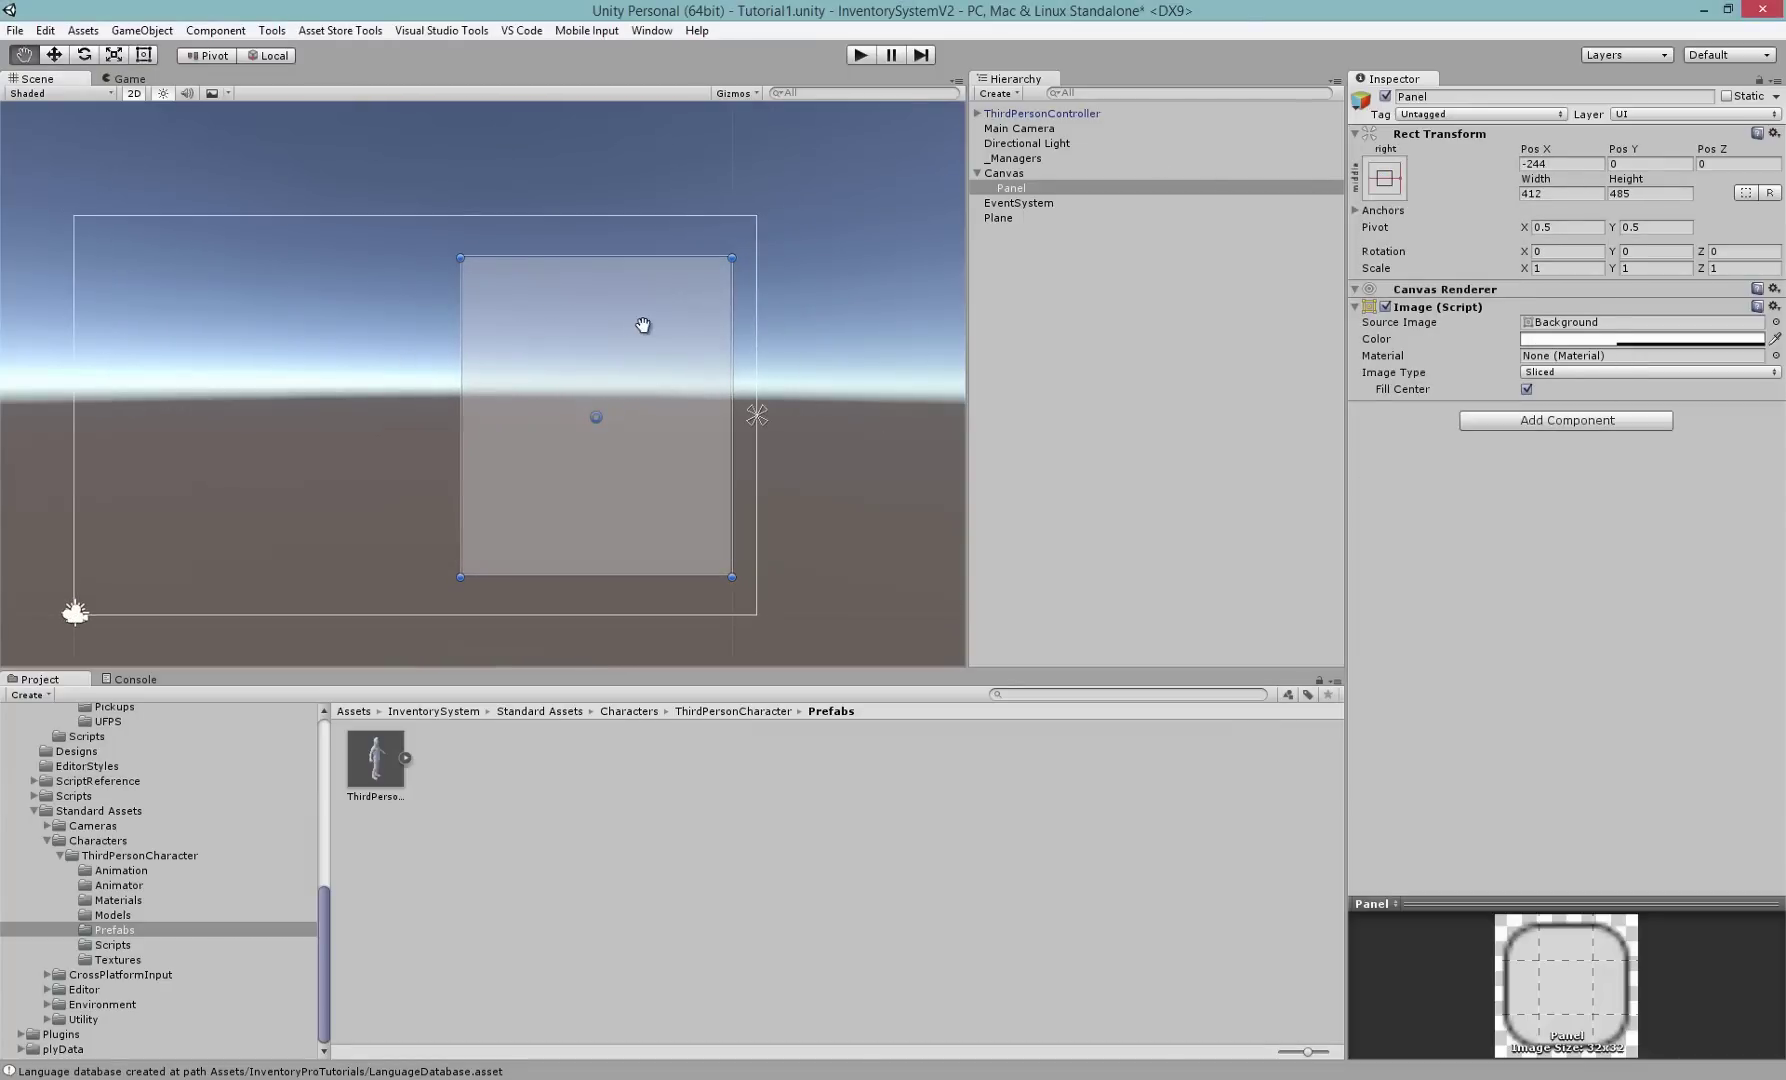
- Set the panel's Pos X and Pos Y to 0
{"action": "left_click_drag", "start_coordinate": [638, 323], "coordinate": [606, 318], "text": "alt"}
{"action": "left_click_drag", "start_coordinate": [740, 367], "coordinate": [774, 366], "text": "alt"}
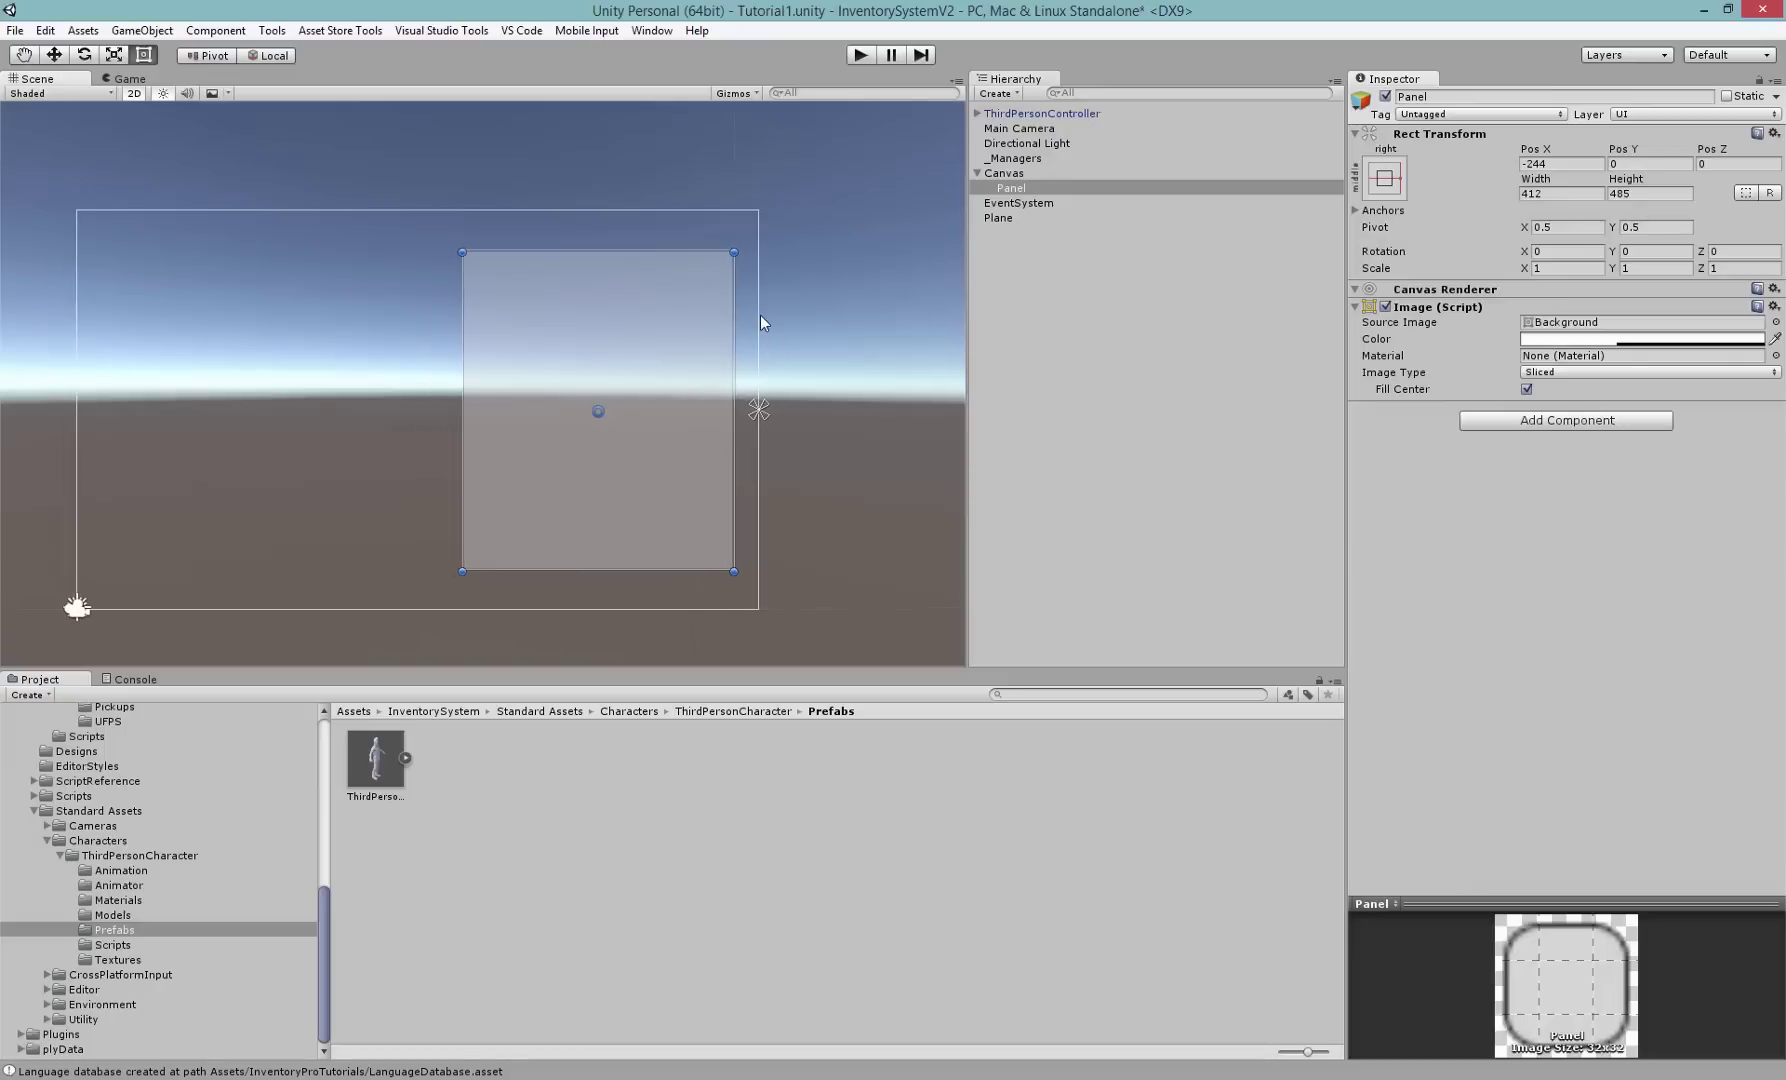
{"action": "left_click", "coordinate": [1533, 163]}
{"action": "type", "text": "0"}
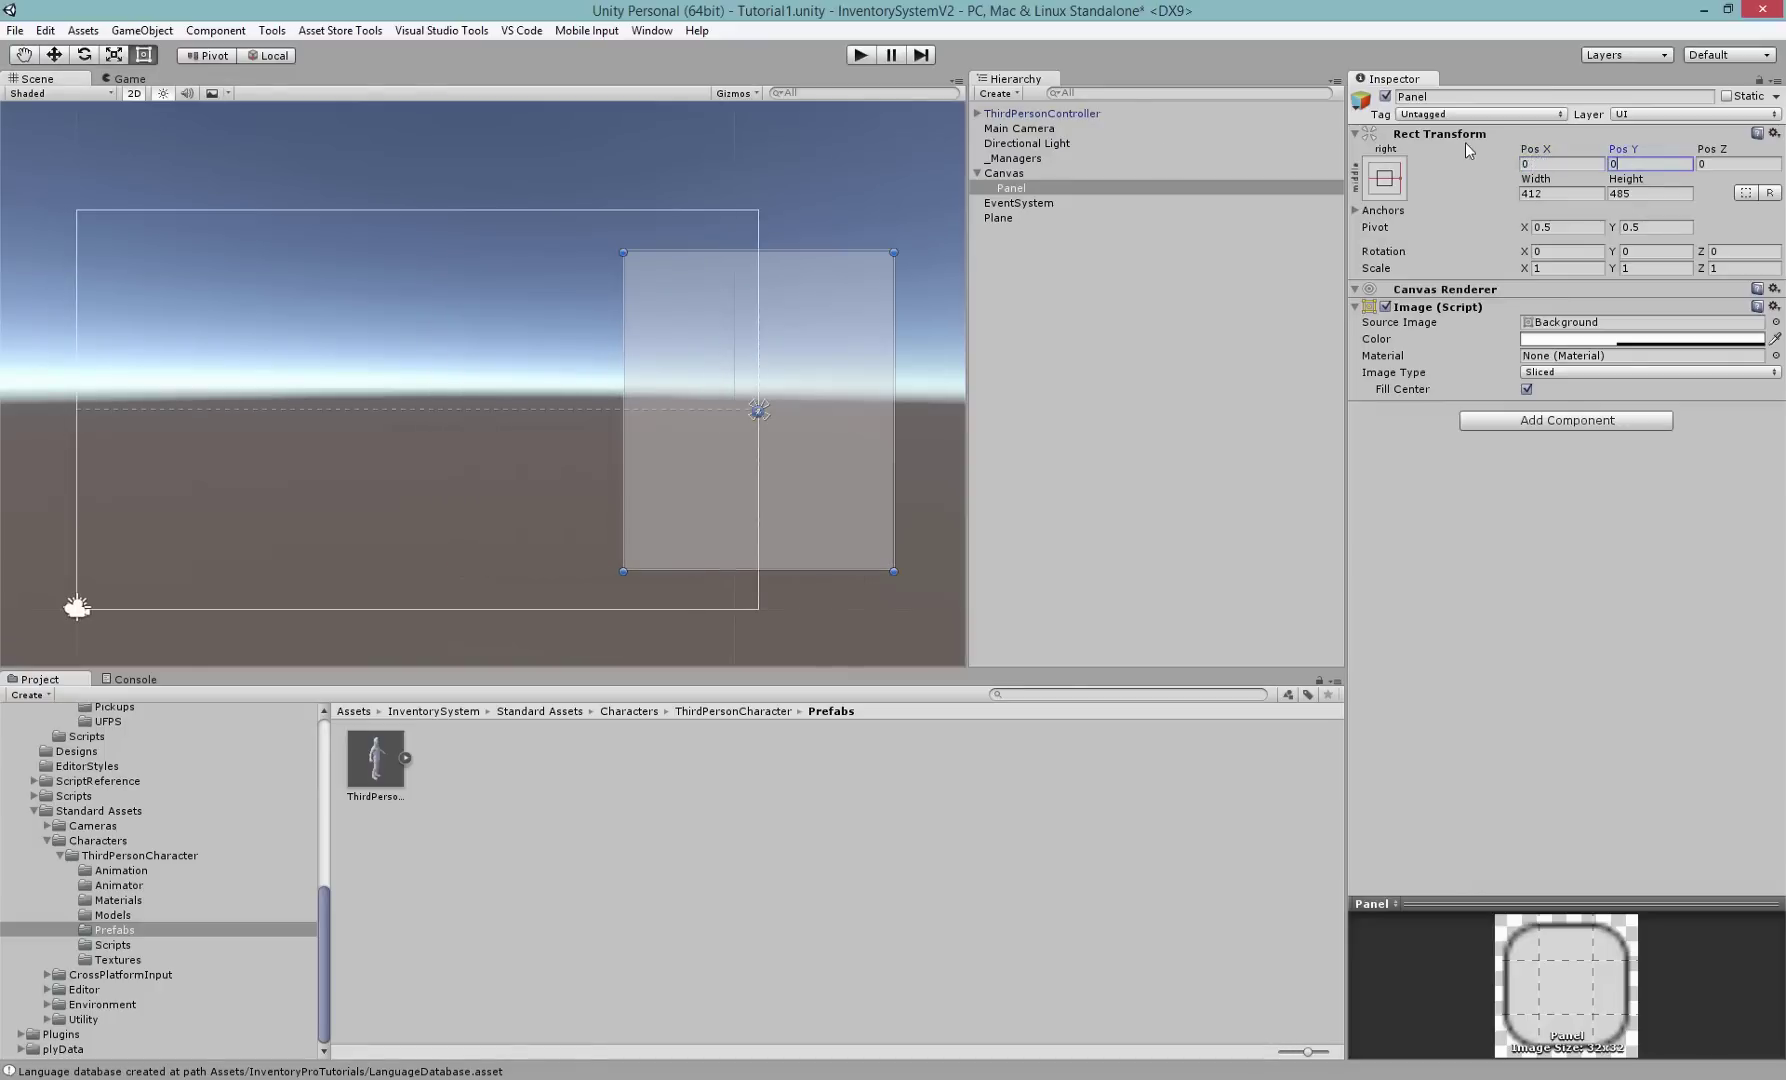
- Move the panel freehand below the canvas, to a Pos Y of about -721
{"action": "middle_click_drag", "start_coordinate": [889, 475], "coordinate": [714, 437]}
{"action": "scroll", "coordinate": [714, 437], "scroll_direction": "down", "scroll_amount": 8}
{"action": "middle_click_drag", "start_coordinate": [570, 336], "coordinate": [580, 222]}
{"action": "left_click_drag", "start_coordinate": [630, 218], "coordinate": [466, 558]}
{"action": "middle_click_drag", "start_coordinate": [585, 442], "coordinate": [676, 211]}
{"action": "middle_click_drag", "start_coordinate": [558, 283], "coordinate": [552, 371]}
- Return the panel to its middle-right anchor by setting Pos X to 0 and Pos Y to 0
{"action": "left_click", "coordinate": [1560, 163]}
{"action": "type", "text": "0"}
{"action": "key", "text": "Tab"}
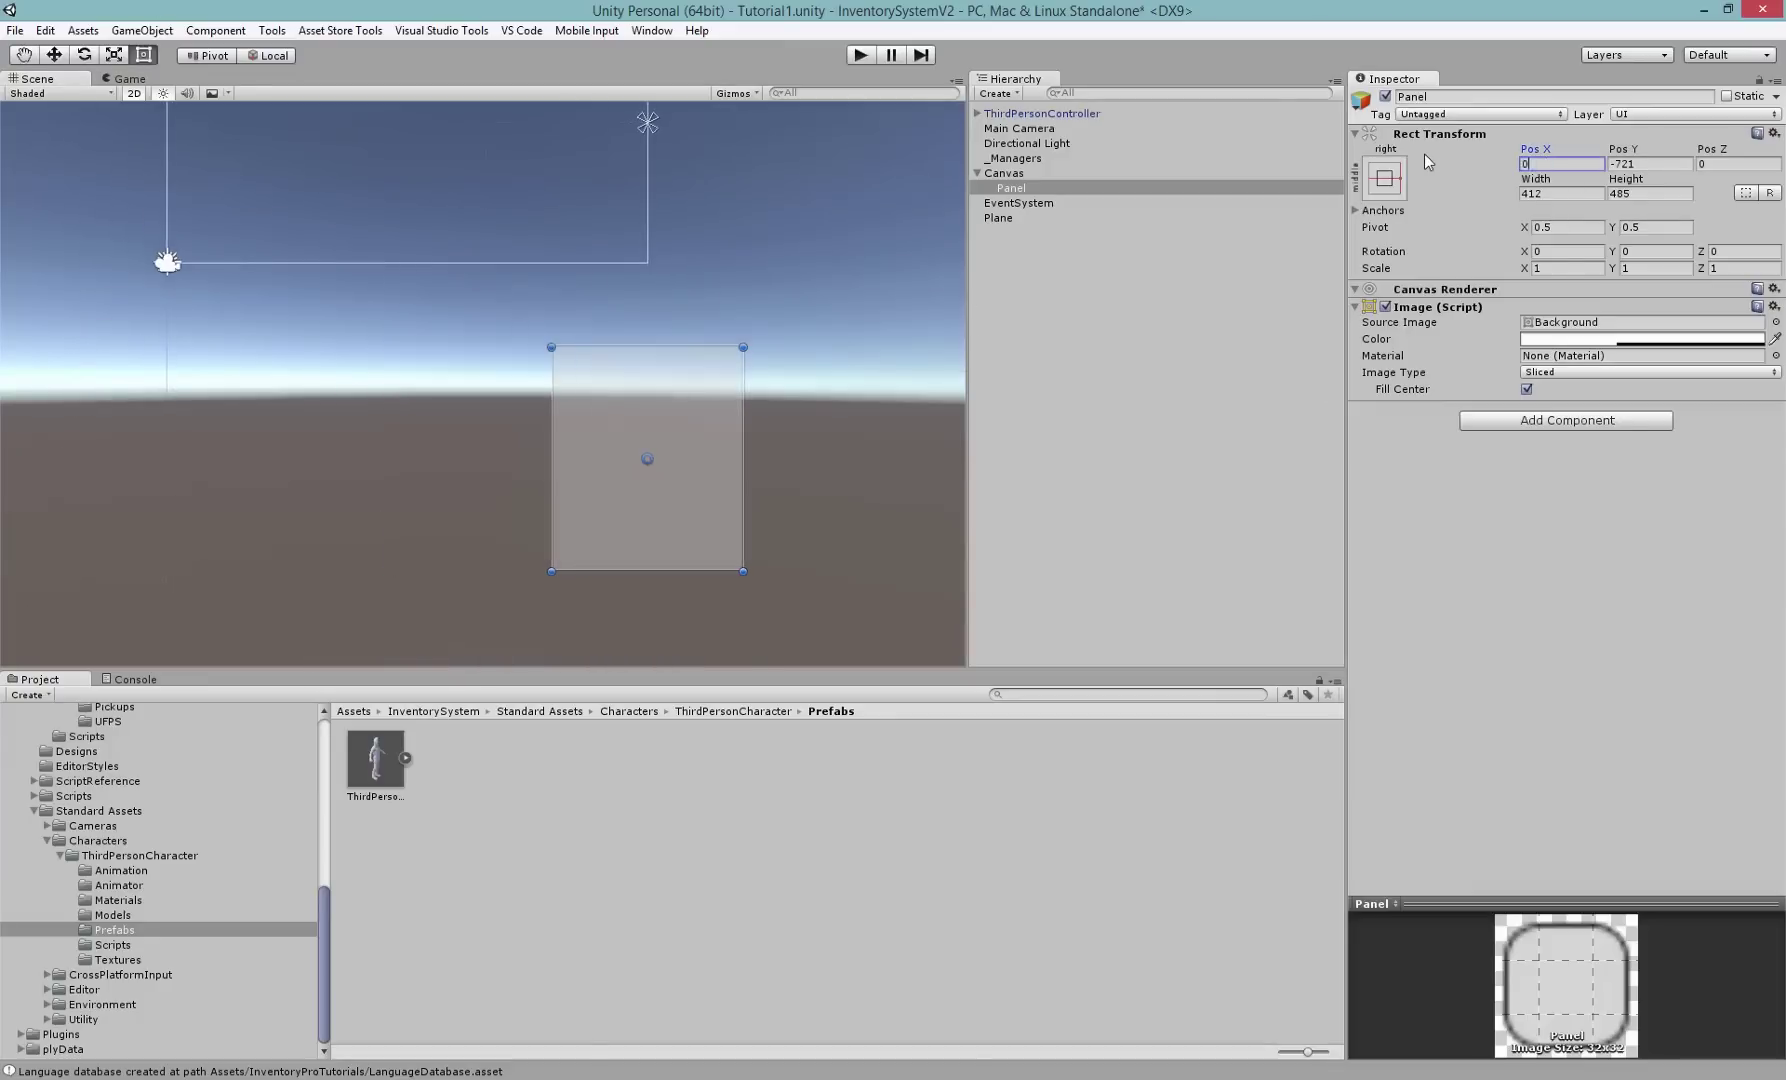
{"action": "type", "text": "0"}
{"action": "middle_click_drag", "start_coordinate": [585, 277], "coordinate": [748, 482]}
{"action": "scroll", "coordinate": [730, 411], "scroll_direction": "up", "scroll_amount": 8}
{"action": "middle_click_drag", "start_coordinate": [604, 347], "coordinate": [631, 368]}
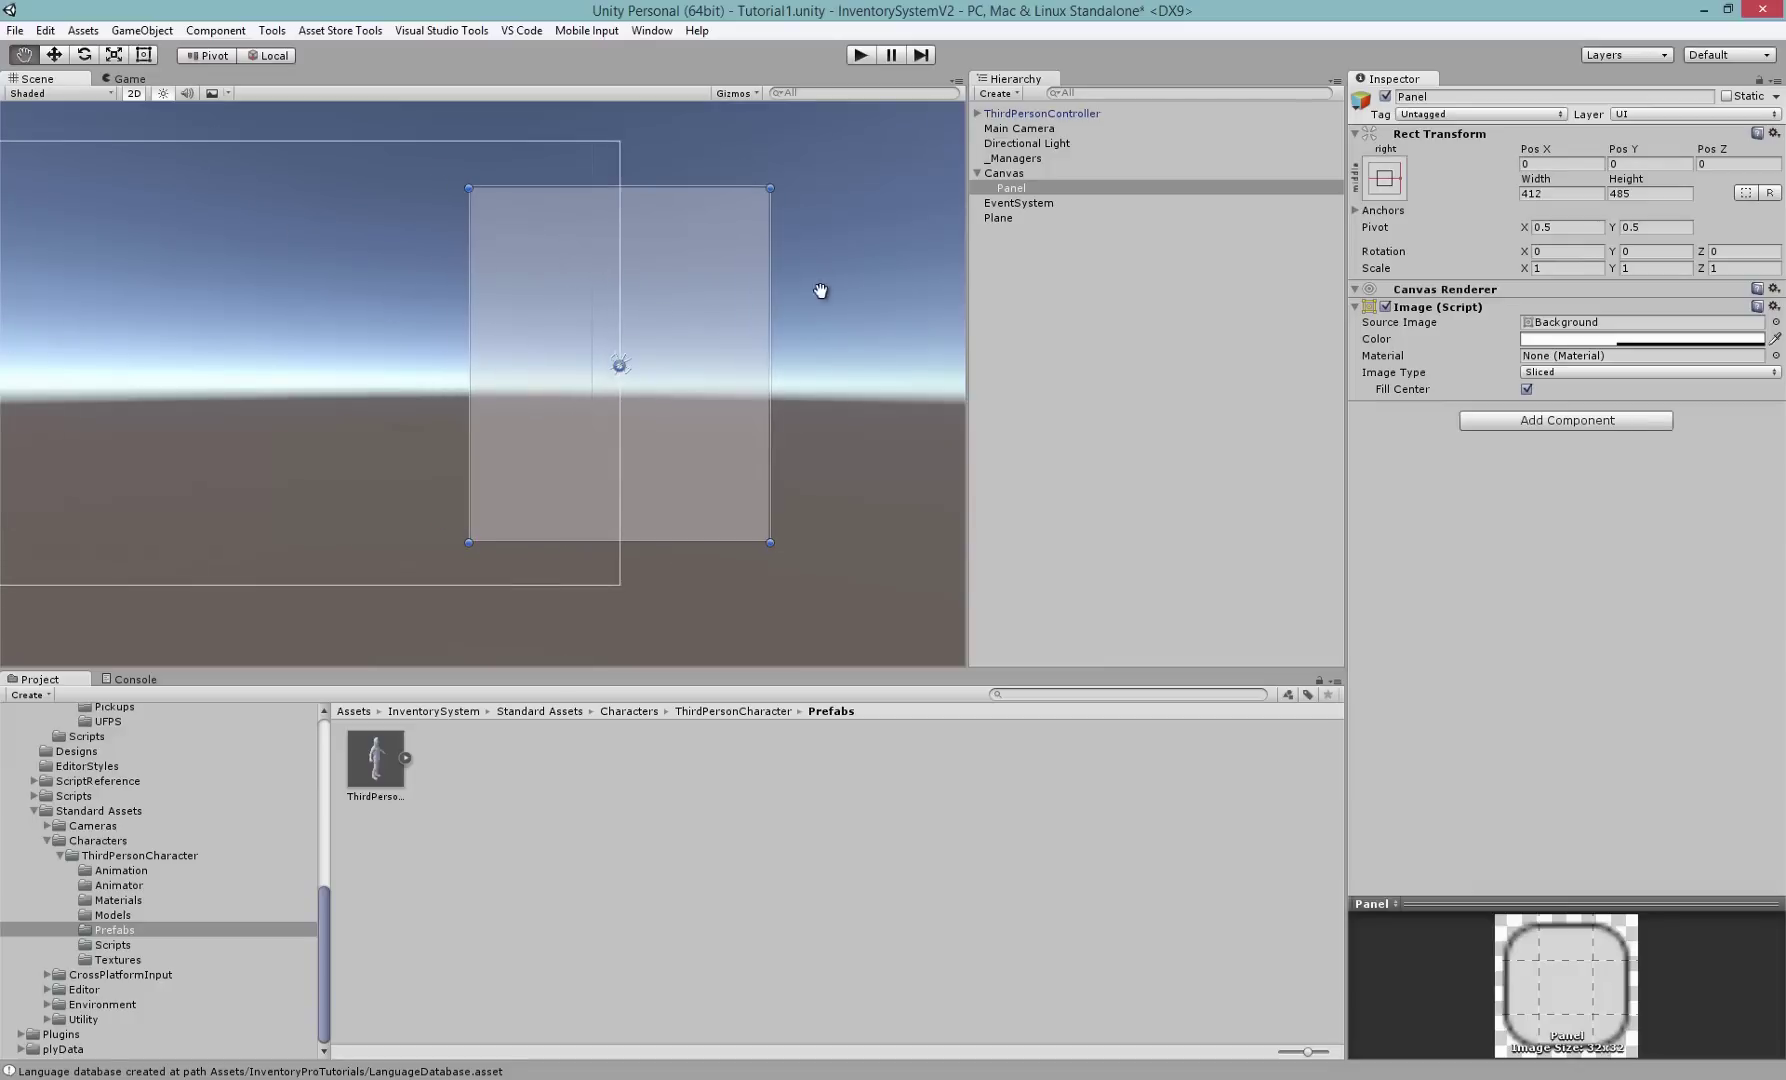
- Set the panel's pivot X to 1 and its Pos X to 0
{"action": "left_click", "coordinate": [1551, 226]}
{"action": "type", "text": "1"}
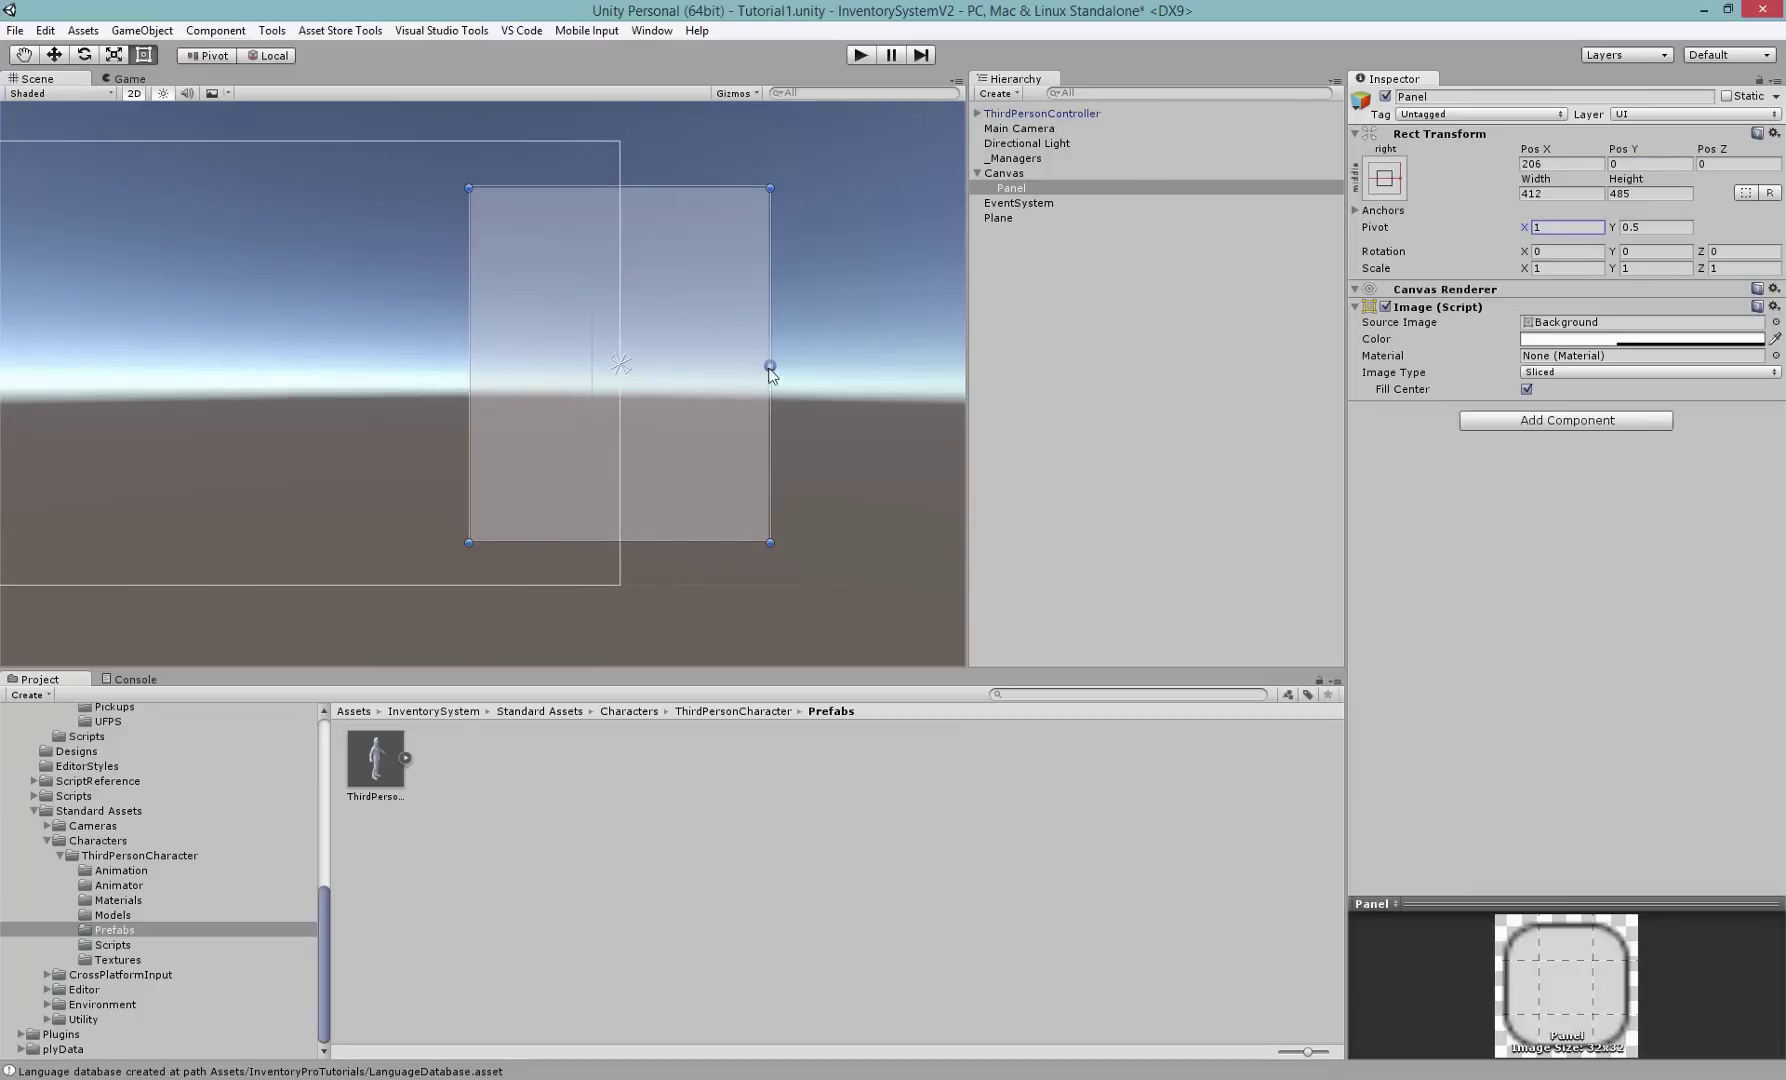
{"action": "left_click_drag", "start_coordinate": [776, 368], "coordinate": [772, 366]}
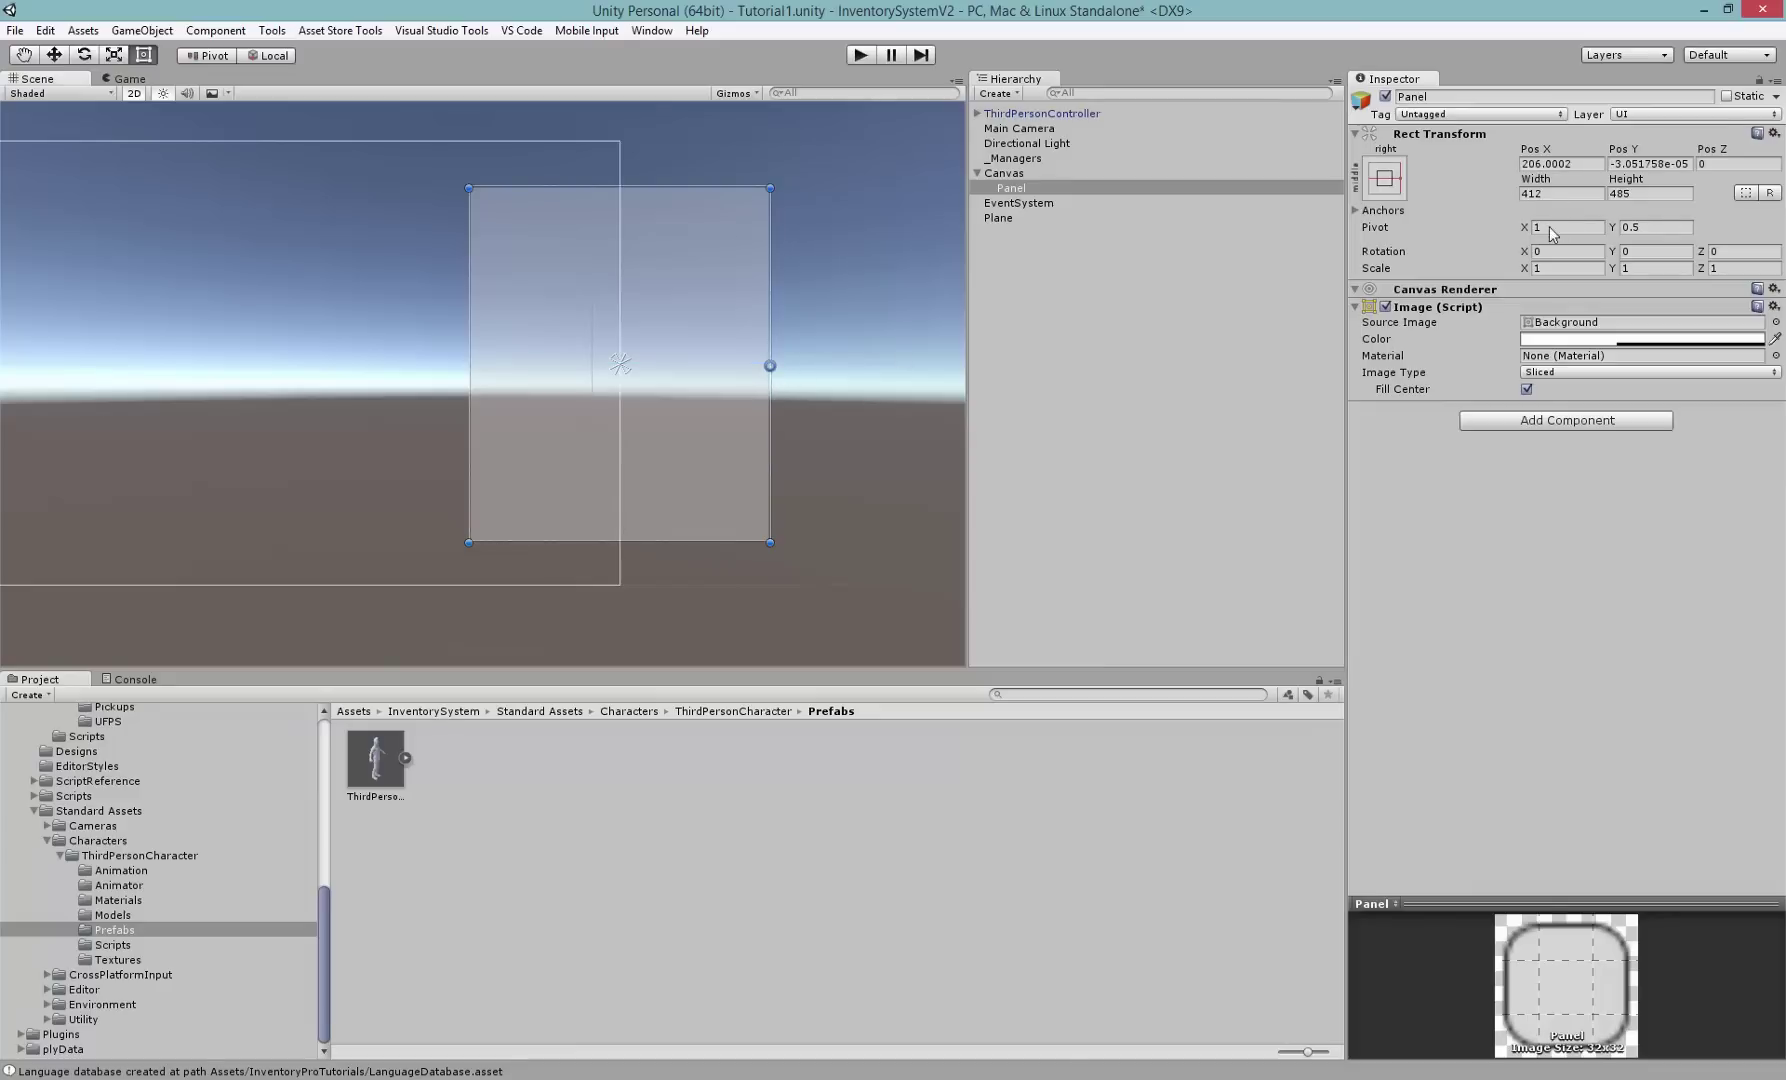
{"action": "left_click", "coordinate": [1560, 163]}
{"action": "type", "text": "0"}
{"action": "key", "text": "Tab"}
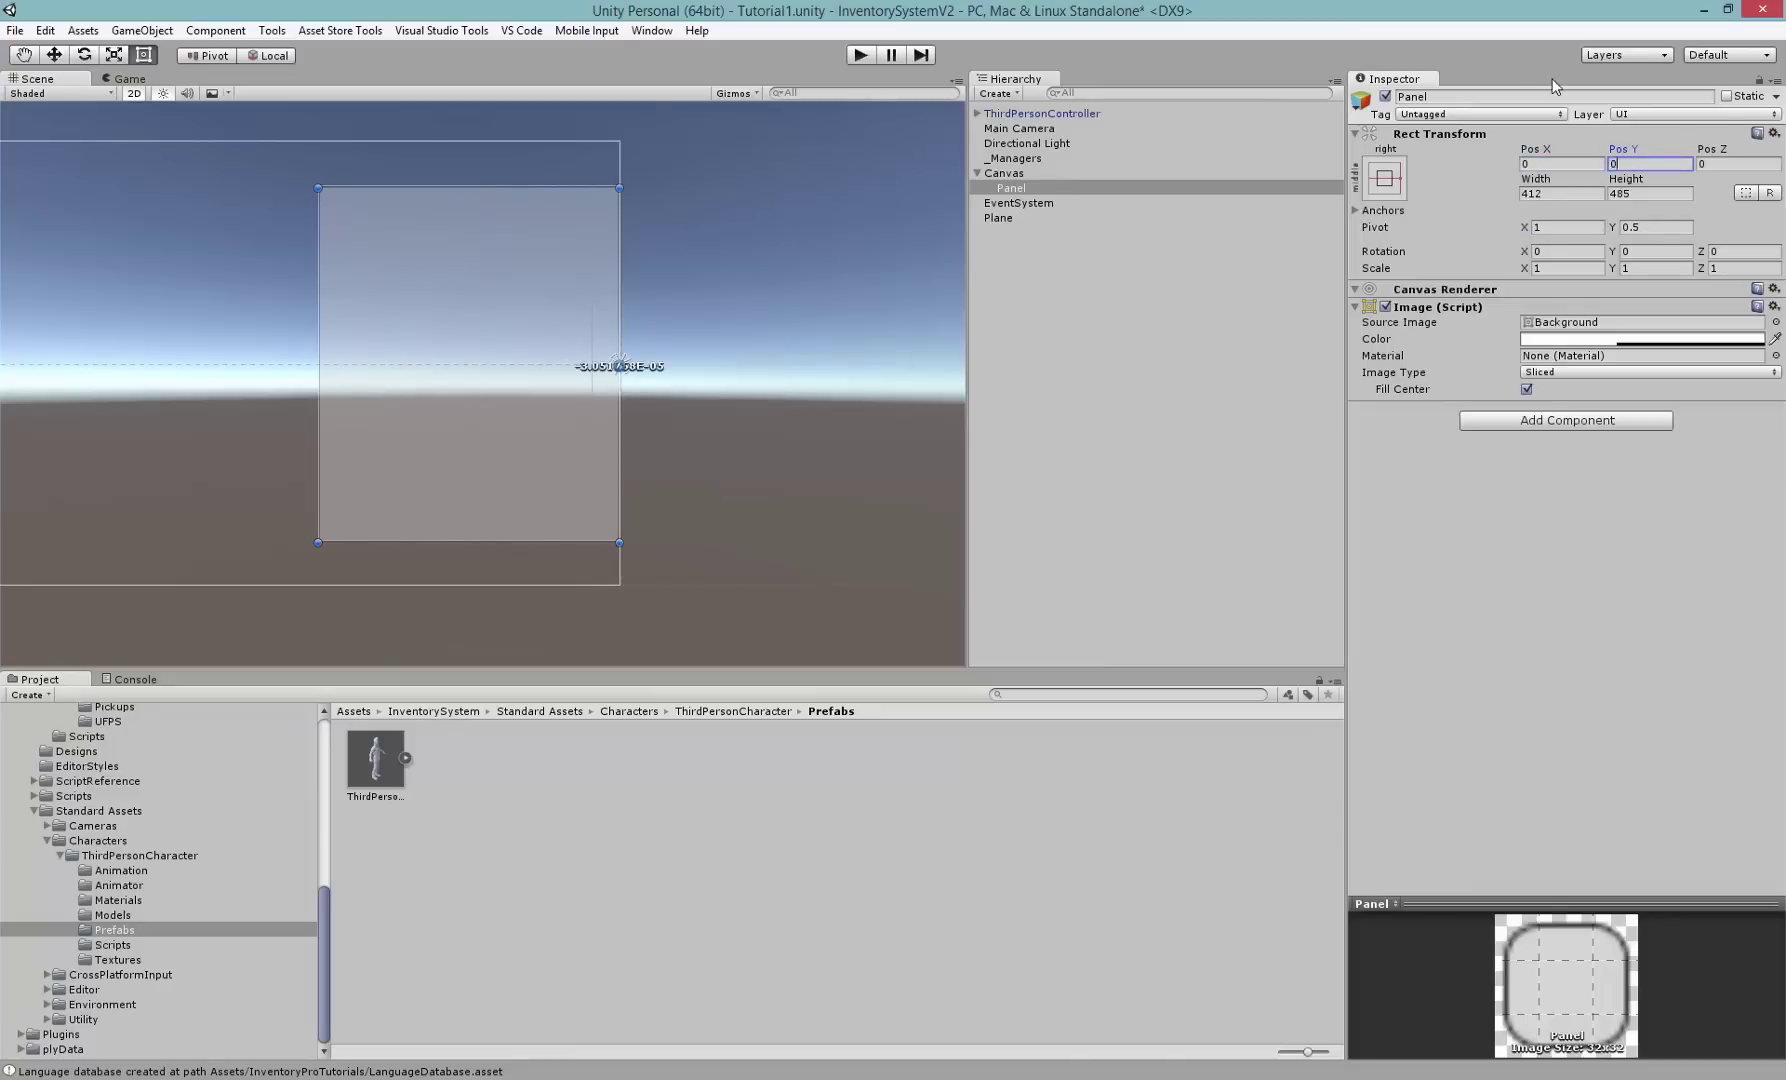
{"action": "middle_click_drag", "start_coordinate": [561, 300], "coordinate": [600, 315]}
{"action": "scroll", "coordinate": [773, 394], "scroll_direction": "up", "scroll_amount": 5}
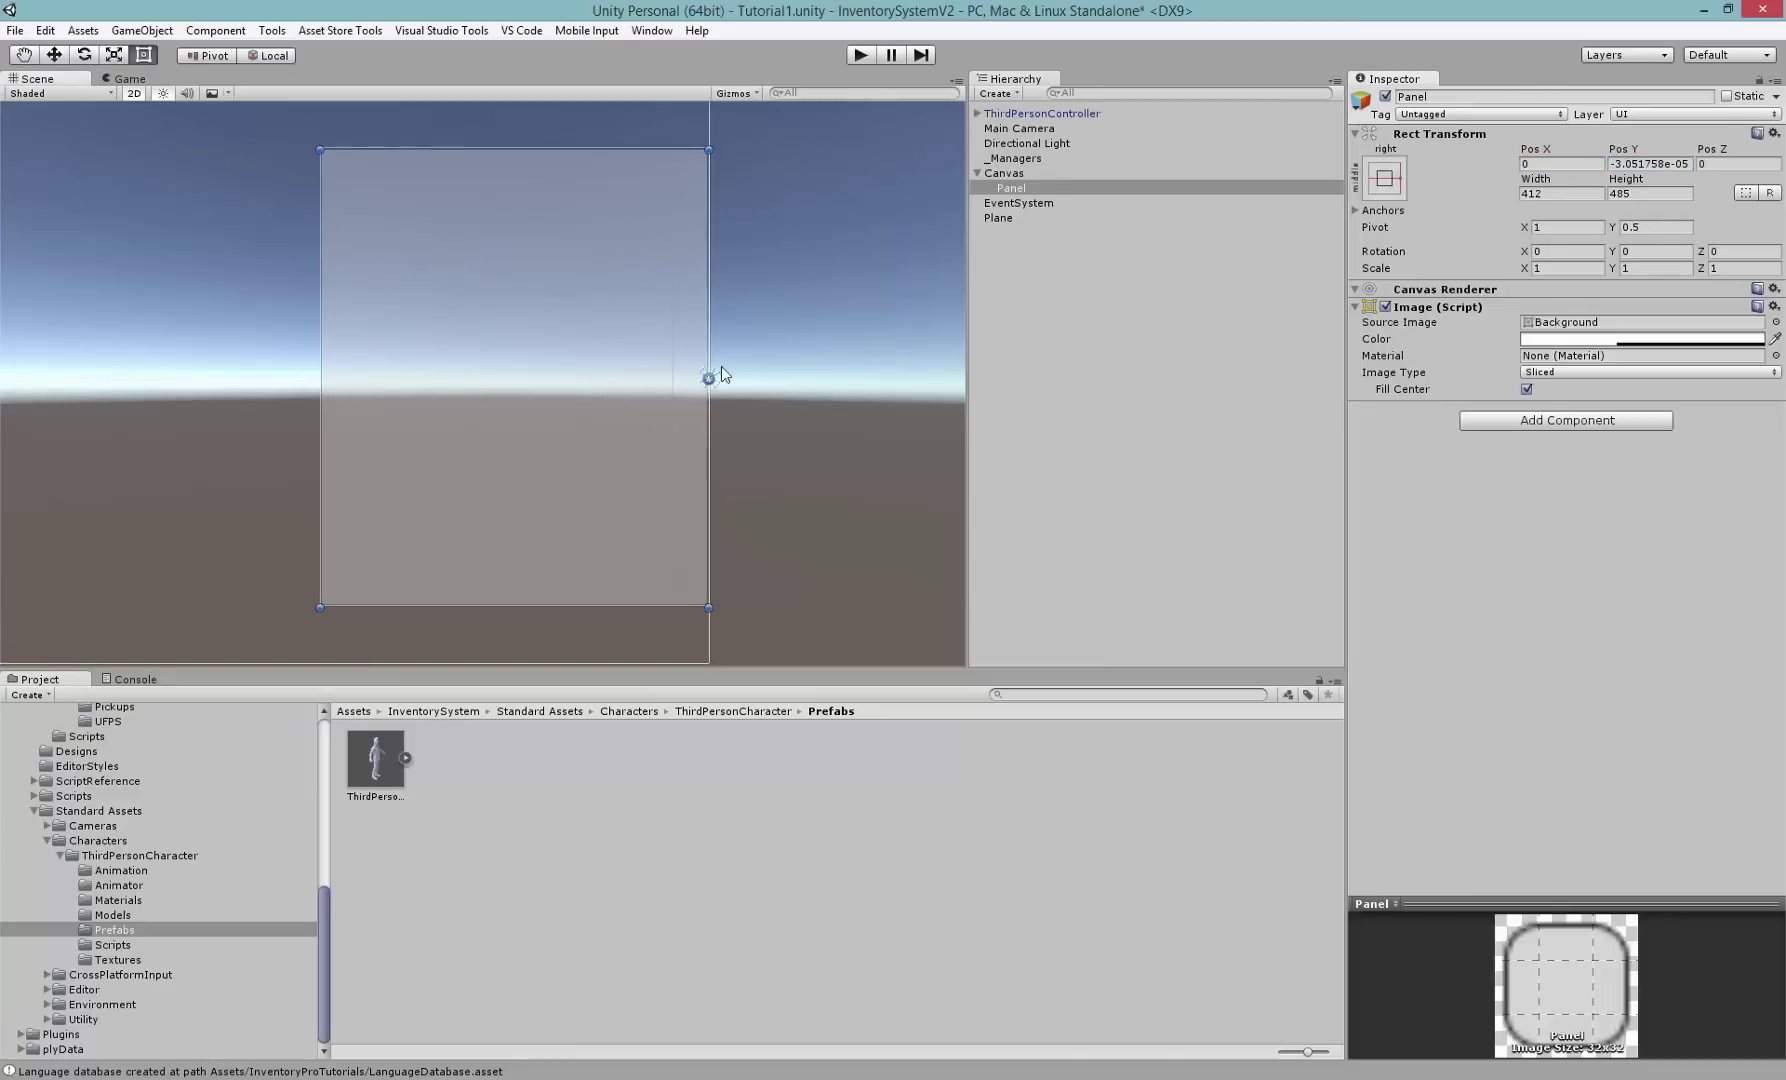
- Set the panel's pivot X to 1.1 and reset its Pos X to 0
{"action": "left_click", "coordinate": [1555, 229]}
{"action": "type", "text": "1.1"}
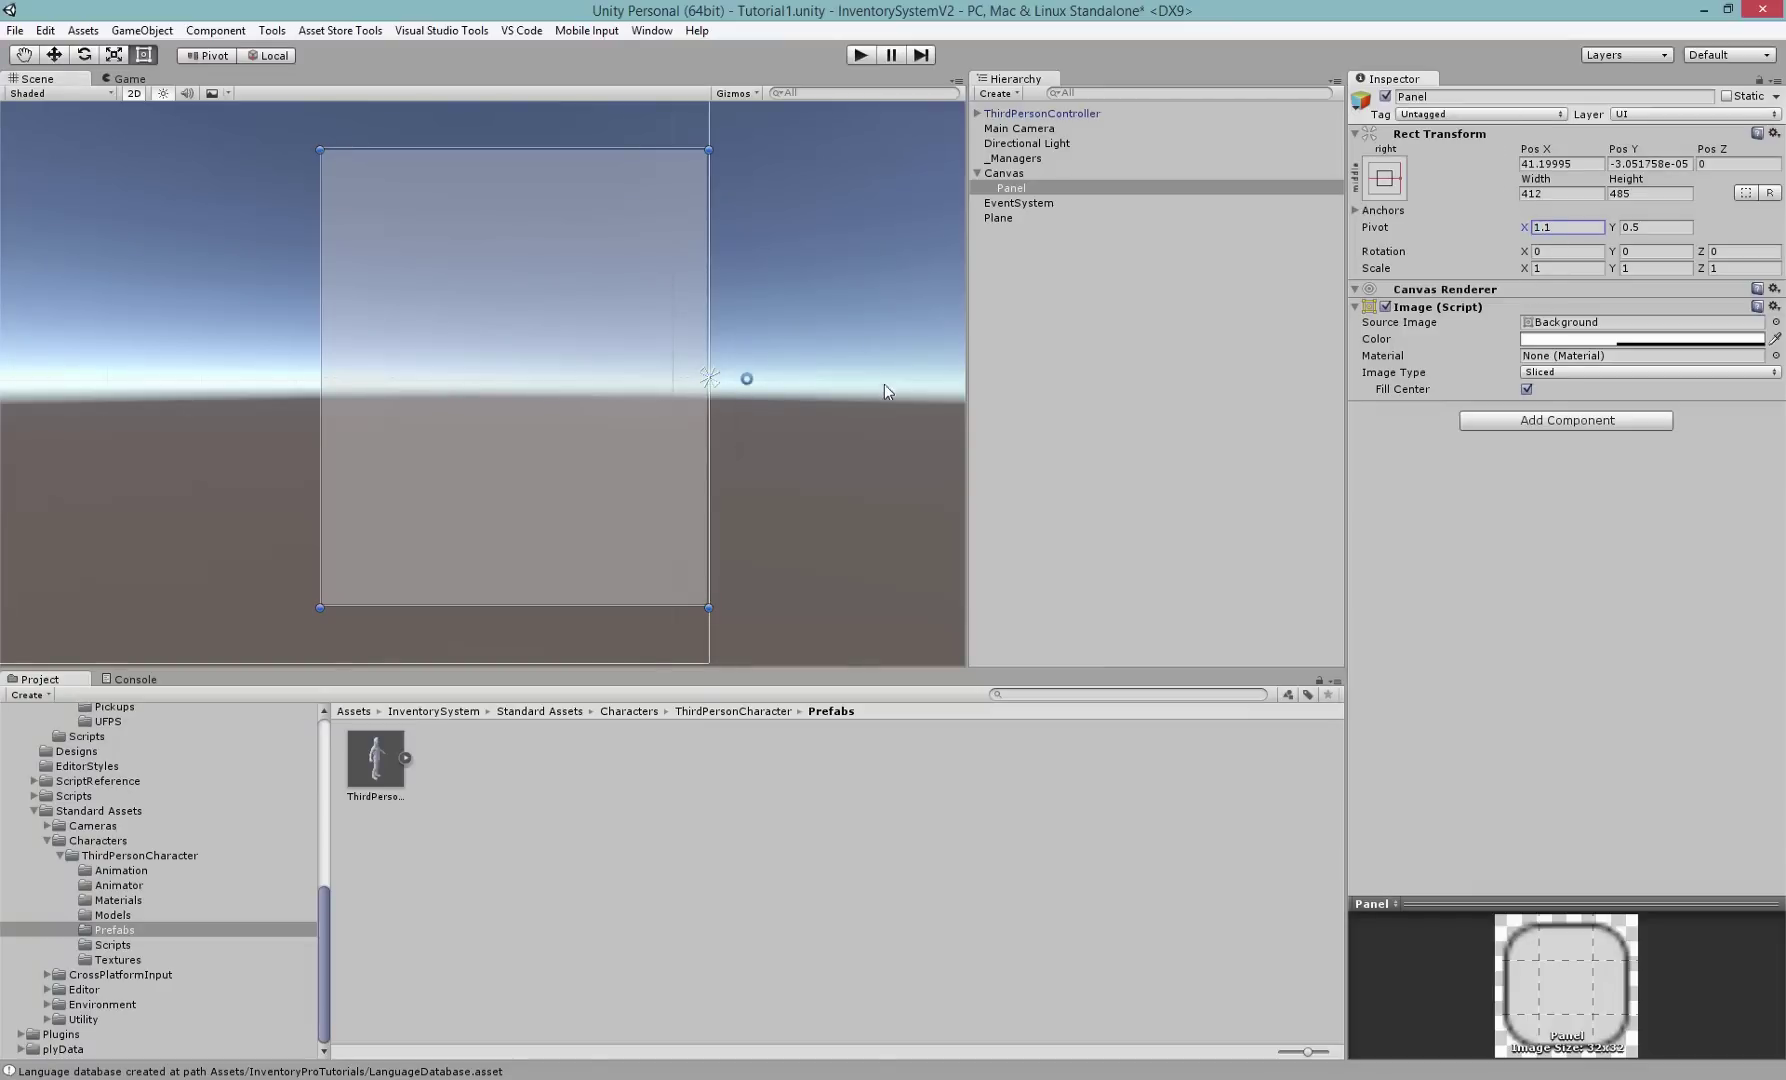
{"action": "left_click", "coordinate": [1560, 163]}
{"action": "type", "text": "0"}
{"action": "middle_click", "coordinate": [158, 268]}
{"action": "right_click_drag", "start_coordinate": [650, 287], "coordinate": [418, 351], "text": "alt"}
{"action": "left_click_drag", "start_coordinate": [418, 351], "coordinate": [588, 331], "text": "alt"}
{"action": "right_click_drag", "start_coordinate": [588, 350], "coordinate": [652, 399], "text": "alt"}
{"action": "left_click_drag", "start_coordinate": [750, 369], "coordinate": [658, 366], "text": "alt"}
{"action": "right_click_drag", "start_coordinate": [658, 366], "coordinate": [766, 353], "text": "alt"}
{"action": "left_click_drag", "start_coordinate": [766, 353], "coordinate": [702, 287], "text": "alt"}
- Save the scene
{"action": "key", "text": "ctrl+s"}
{"action": "right_click_drag", "start_coordinate": [520, 298], "coordinate": [590, 331], "text": "alt"}
{"action": "left_click_drag", "start_coordinate": [709, 274], "coordinate": [703, 258], "text": "alt"}
{"action": "key", "text": "t"}
{"action": "middle_click_drag", "start_coordinate": [590, 372], "coordinate": [620, 304]}
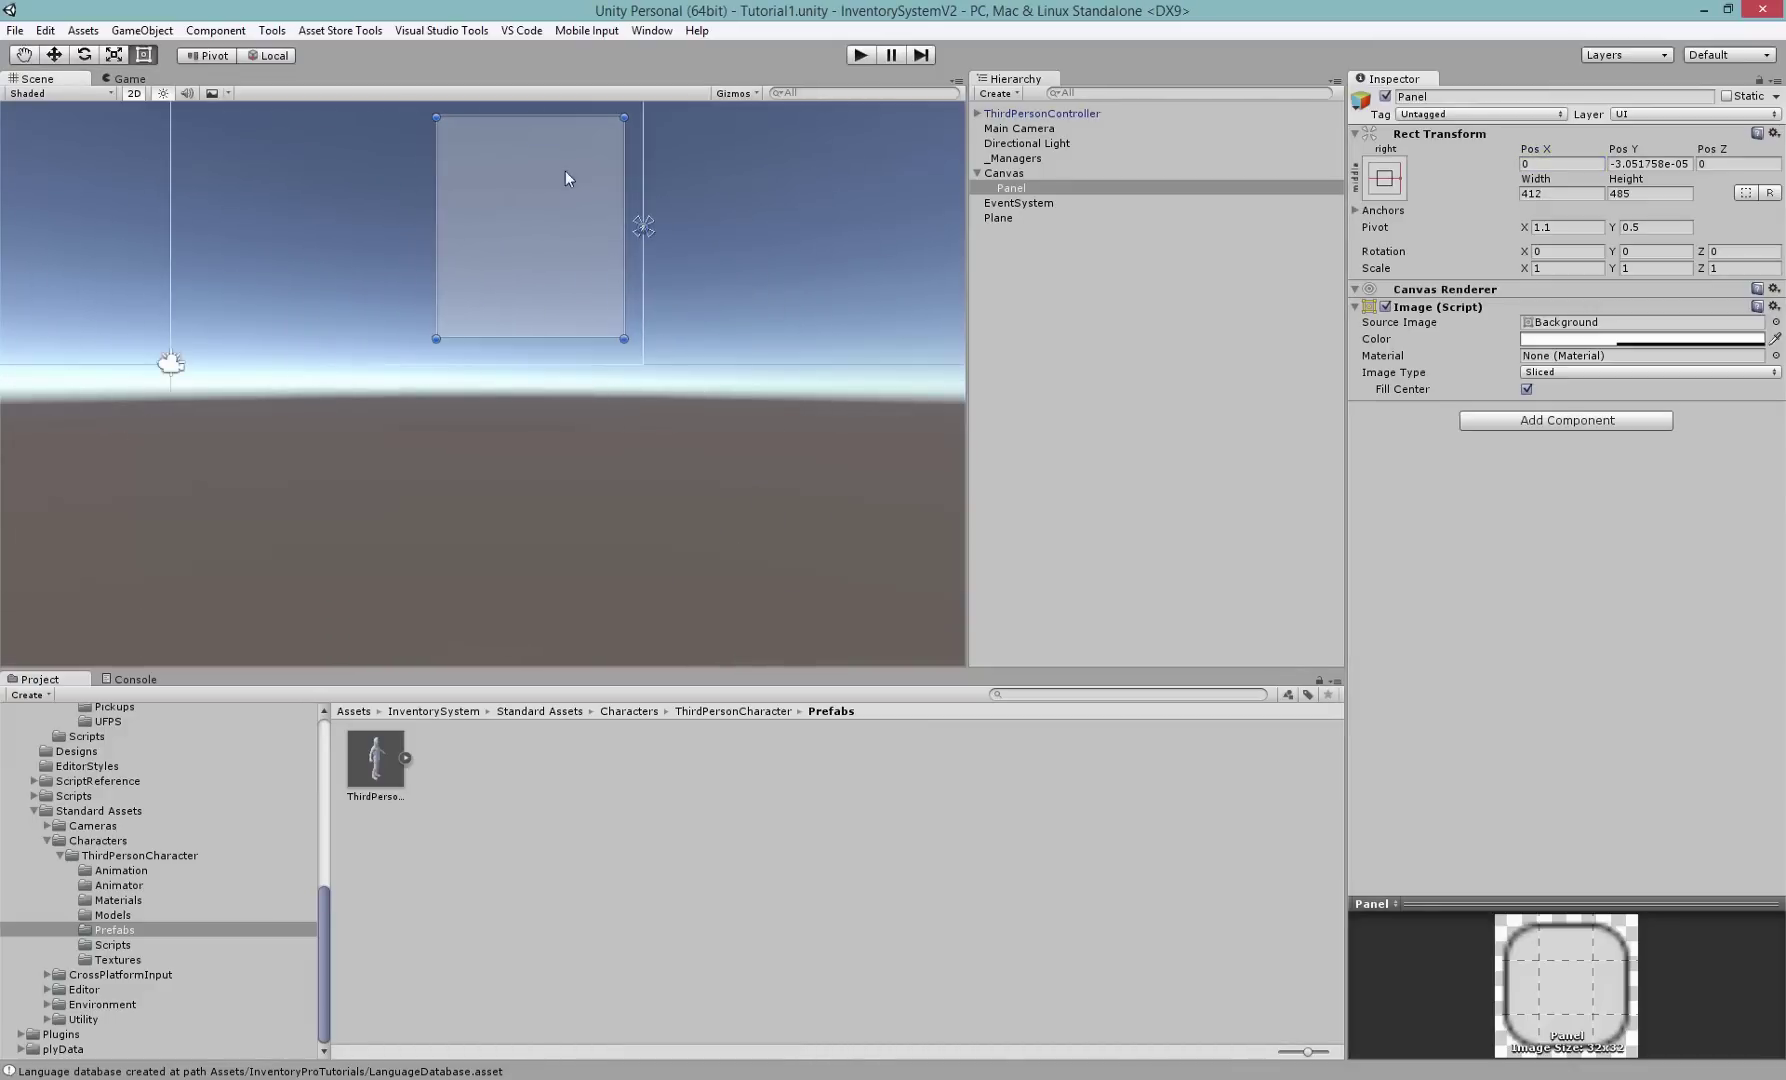
- Move the panel freehand downward and back up, and reset its Pos X to 0
{"action": "left_click_drag", "start_coordinate": [571, 222], "coordinate": [553, 541]}
{"action": "middle_click_drag", "start_coordinate": [640, 417], "coordinate": [600, 429]}
{"action": "left_click_drag", "start_coordinate": [481, 582], "coordinate": [495, 215]}
{"action": "middle_click_drag", "start_coordinate": [610, 208], "coordinate": [625, 335]}
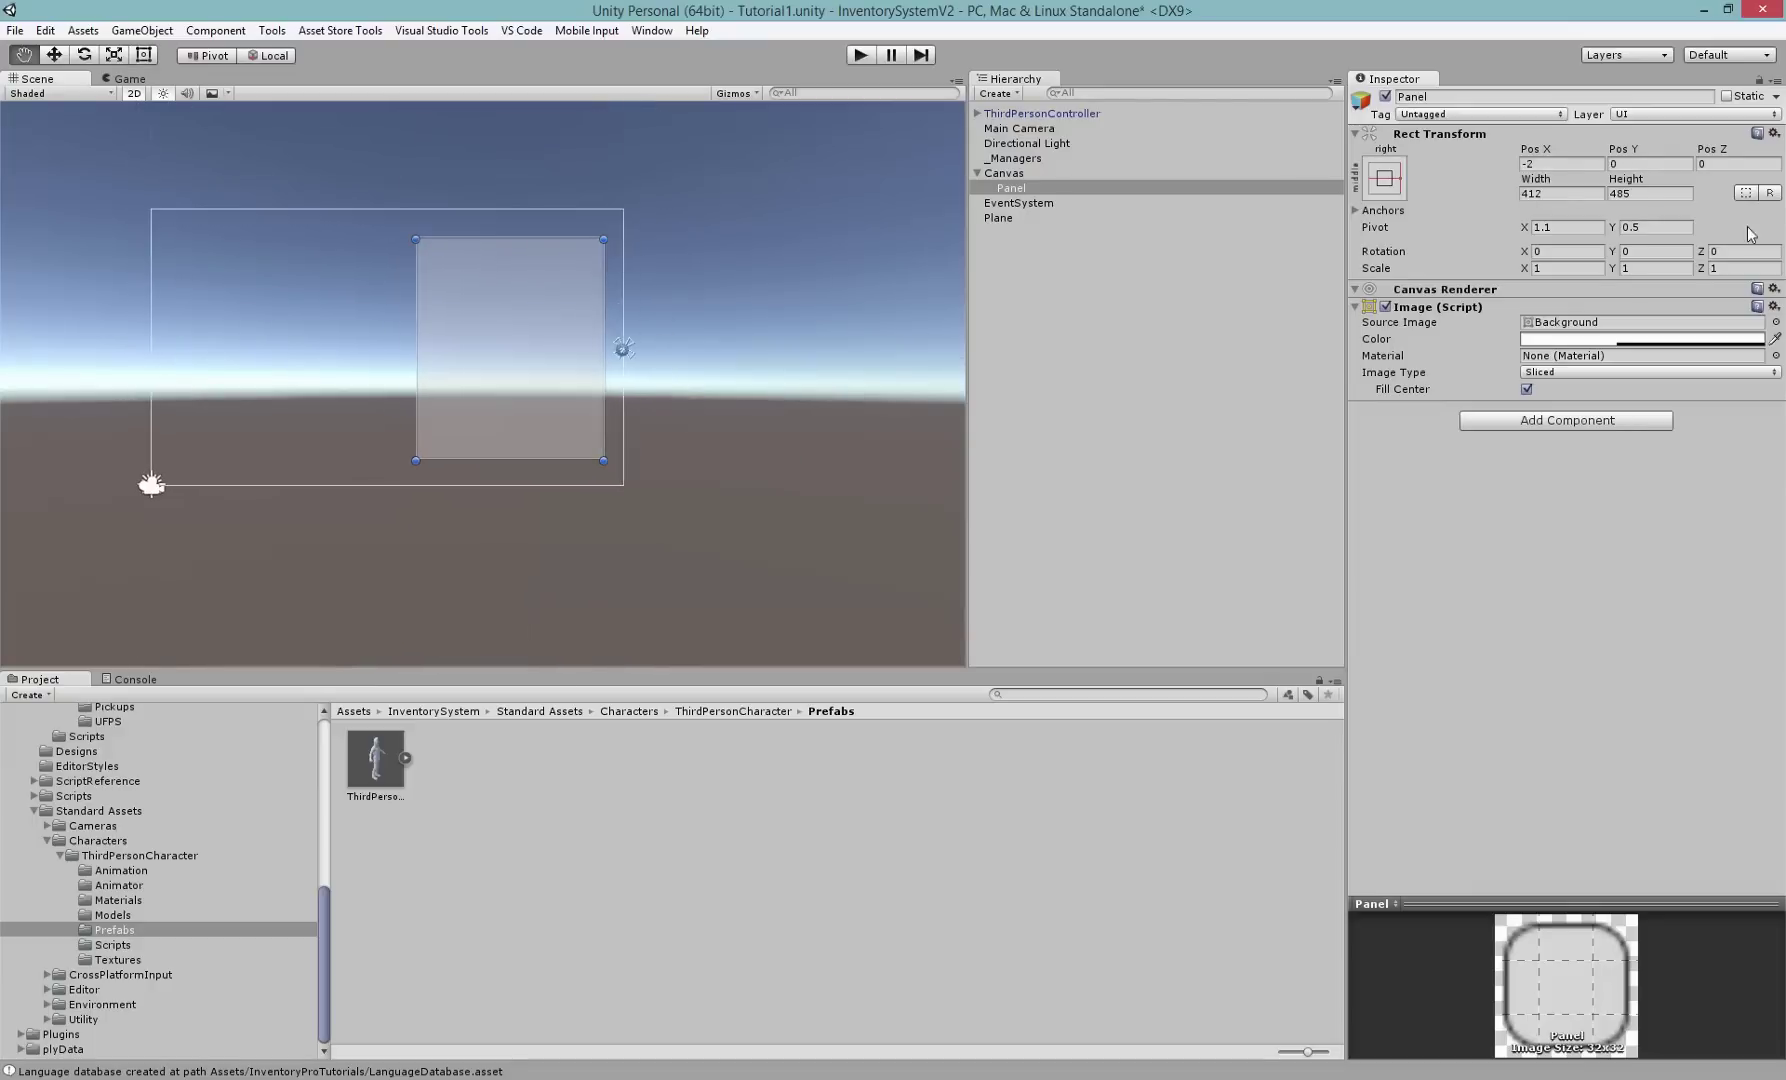
{"action": "left_click", "coordinate": [1556, 164]}
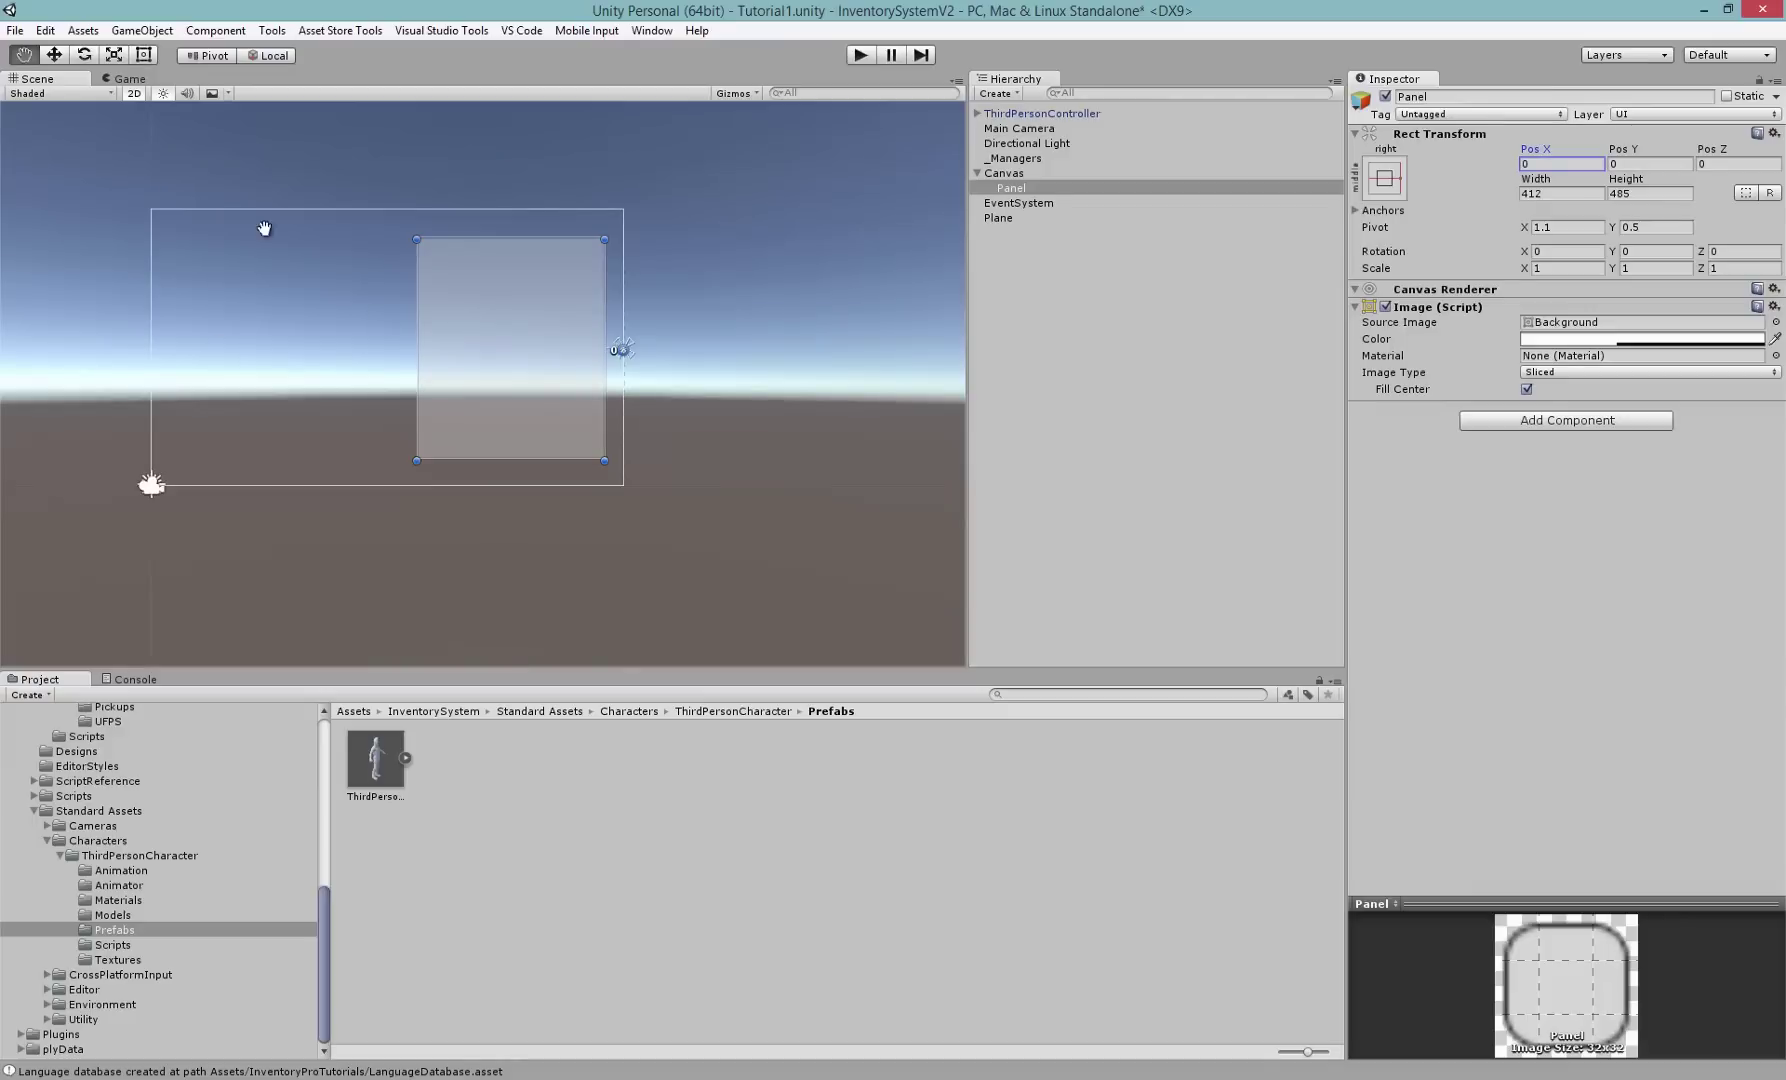
{"action": "right_click_drag", "start_coordinate": [263, 227], "coordinate": [549, 342], "text": "alt"}
{"action": "left_click_drag", "start_coordinate": [449, 277], "coordinate": [604, 381], "text": "alt"}
{"action": "right_click_drag", "start_coordinate": [538, 371], "coordinate": [626, 373], "text": "alt"}
{"action": "left_click_drag", "start_coordinate": [765, 334], "coordinate": [704, 259], "text": "alt"}
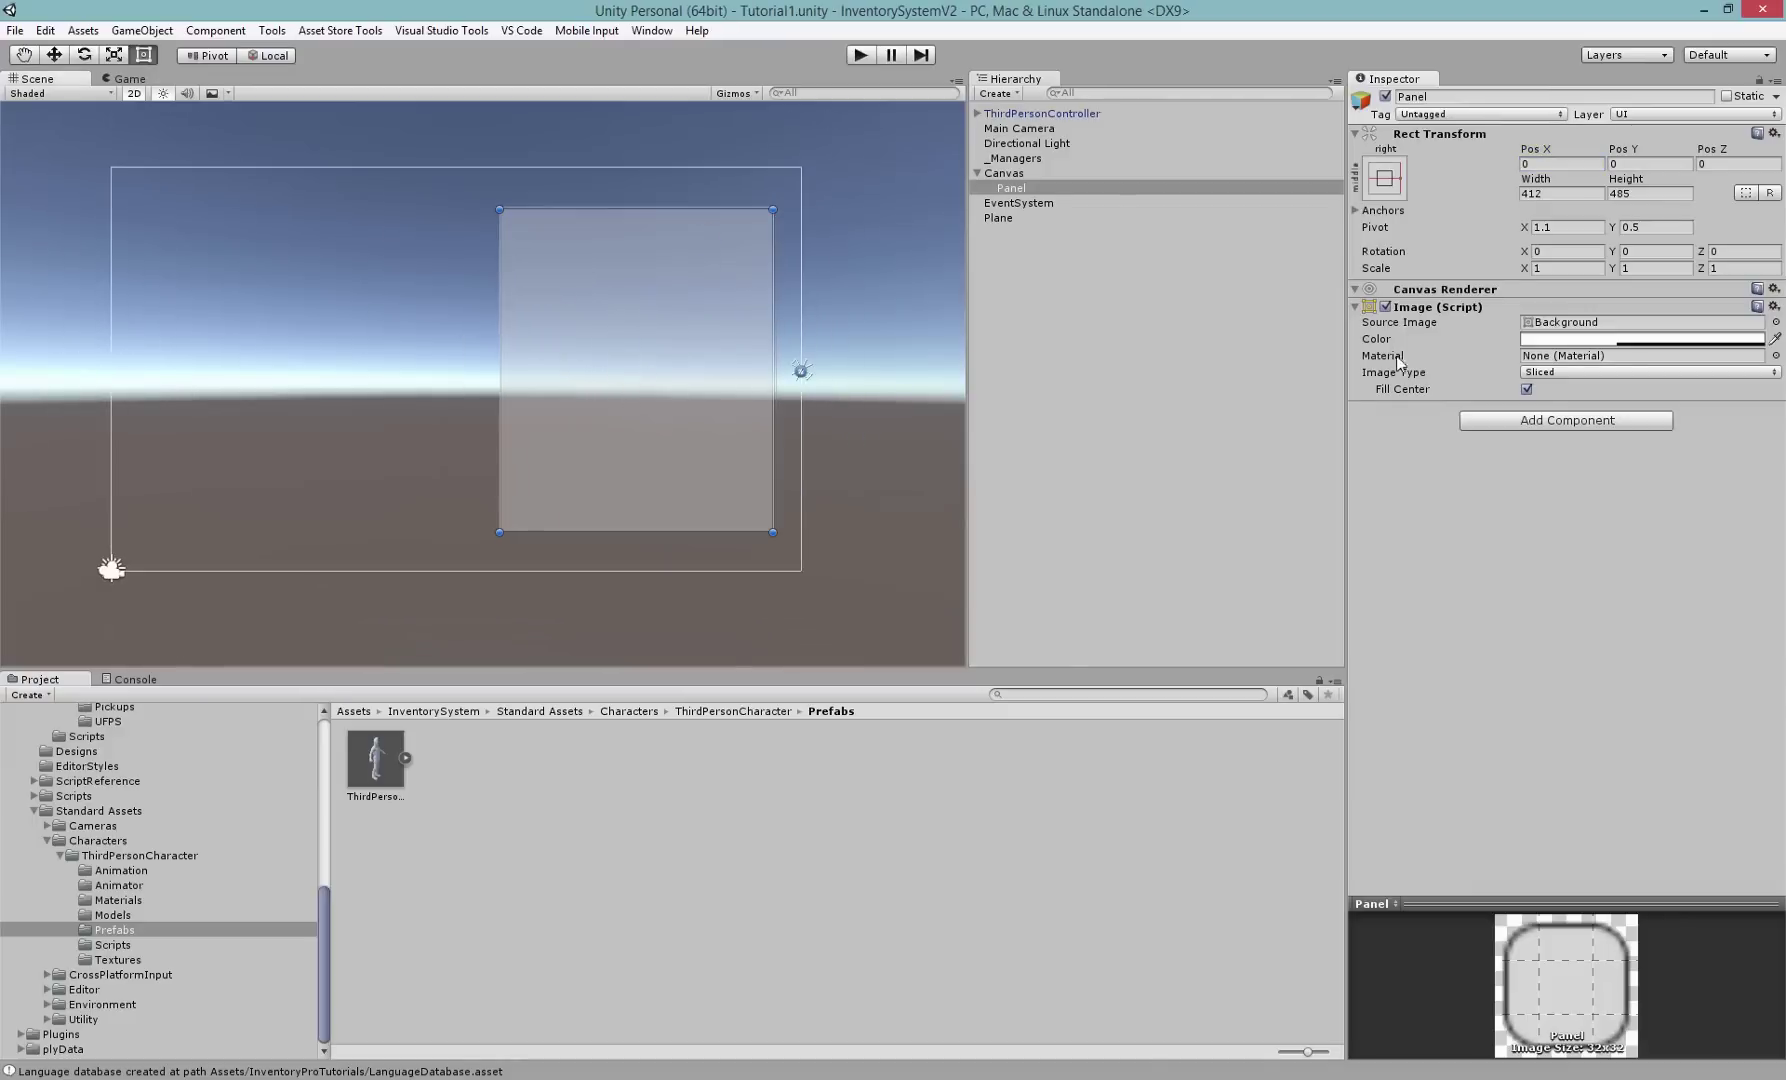
- Add the InventorySystem Inventory window component to the panel and collapse its Animator component
{"action": "left_click", "coordinate": [1506, 421]}
{"action": "left_click", "coordinate": [1515, 679]}
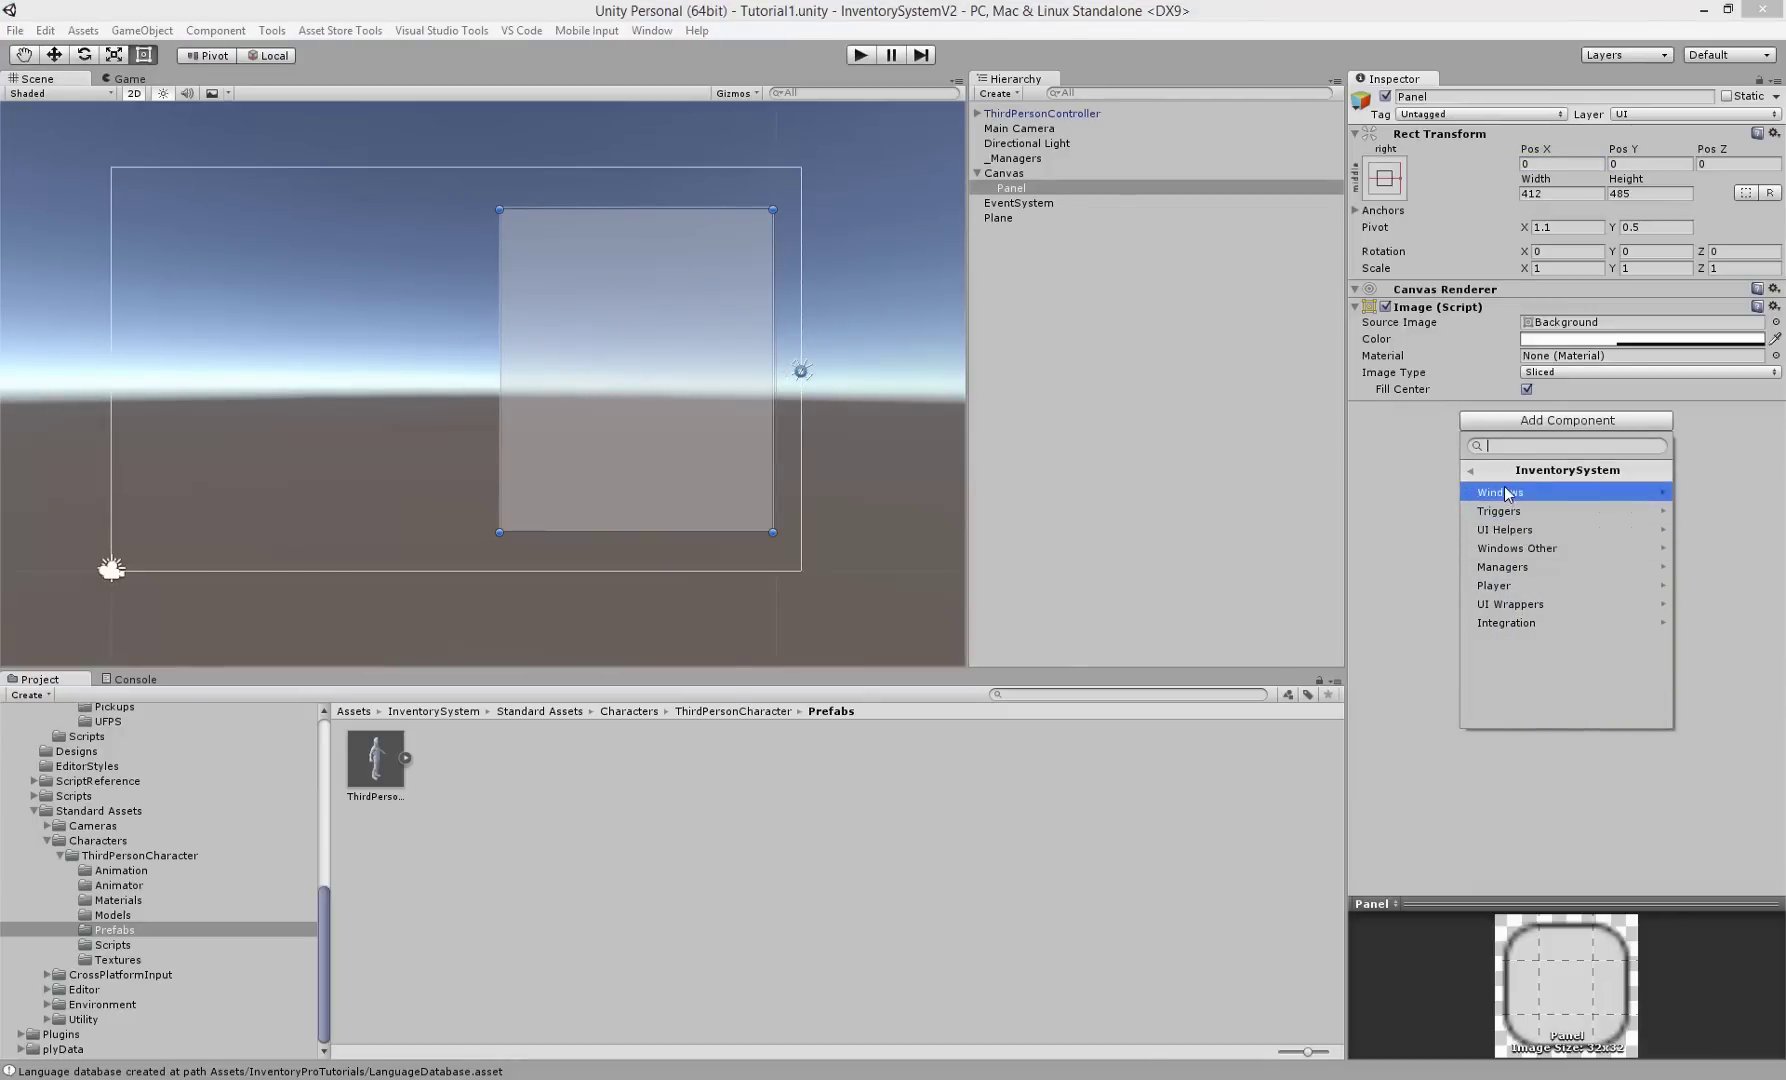
{"action": "left_click", "coordinate": [1505, 492]}
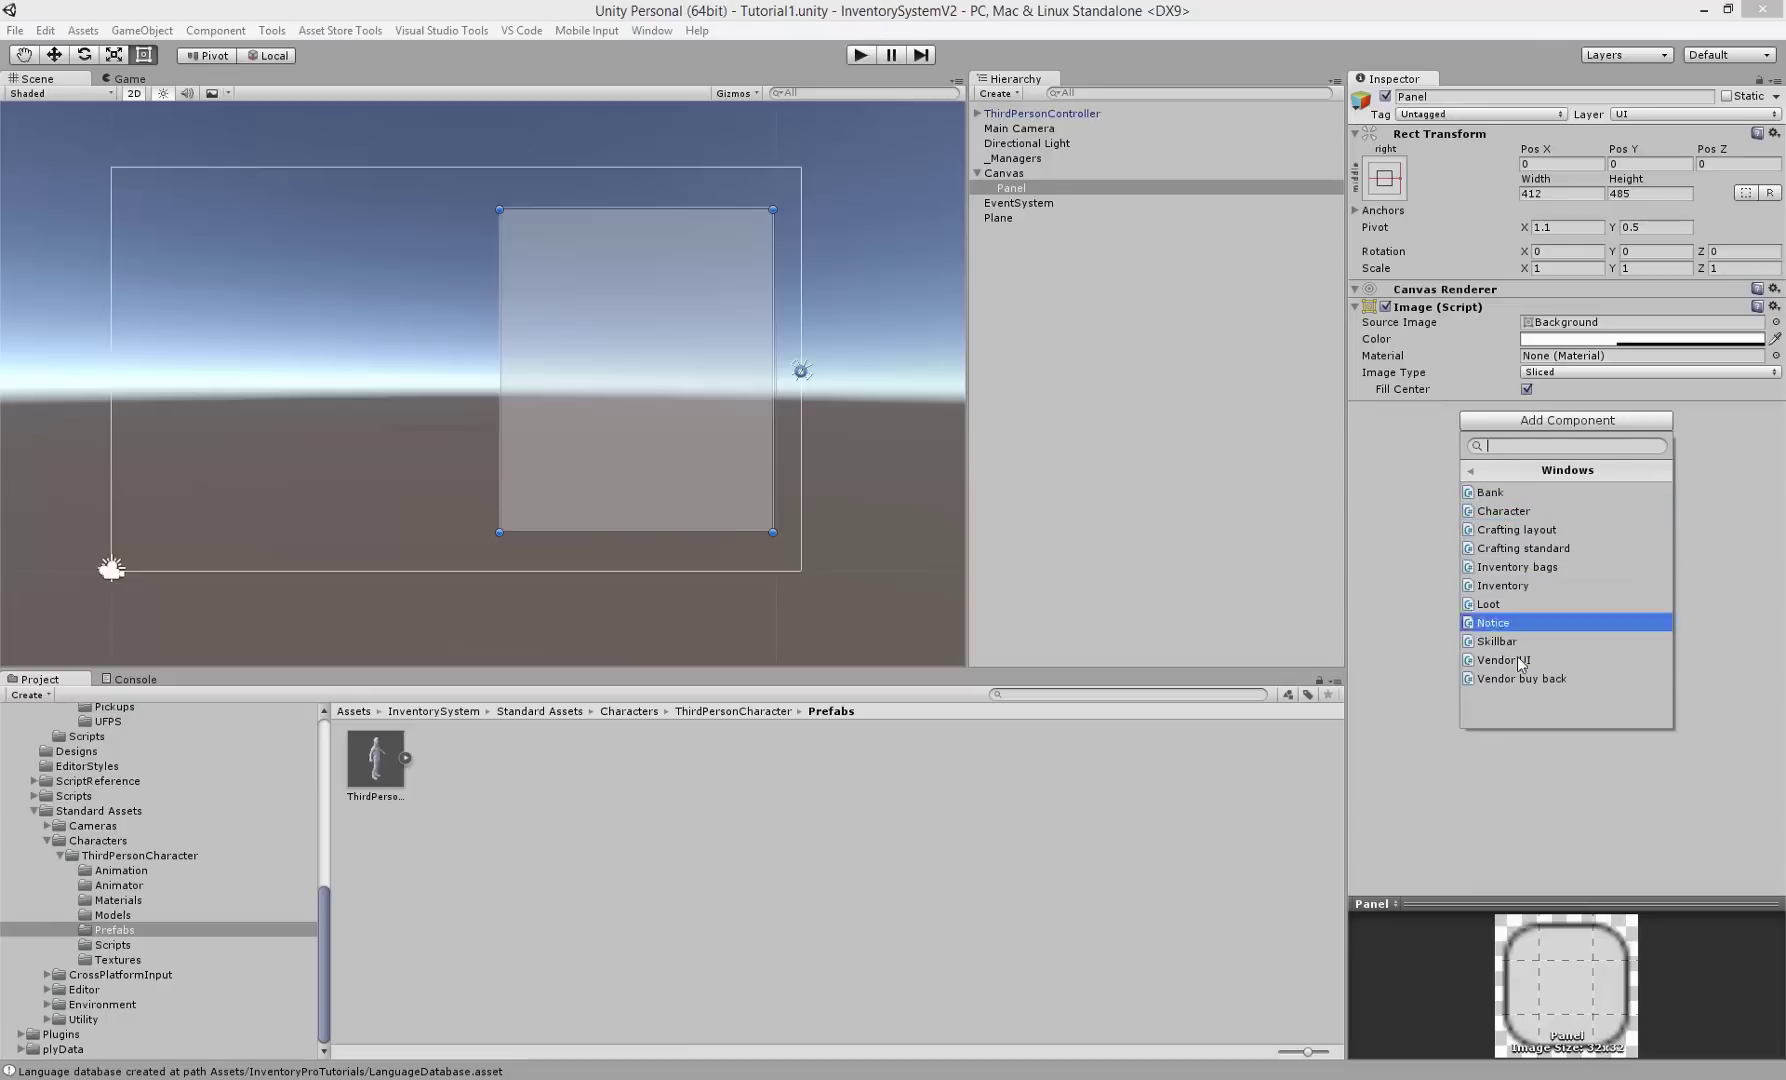
{"action": "left_click", "coordinate": [1512, 588]}
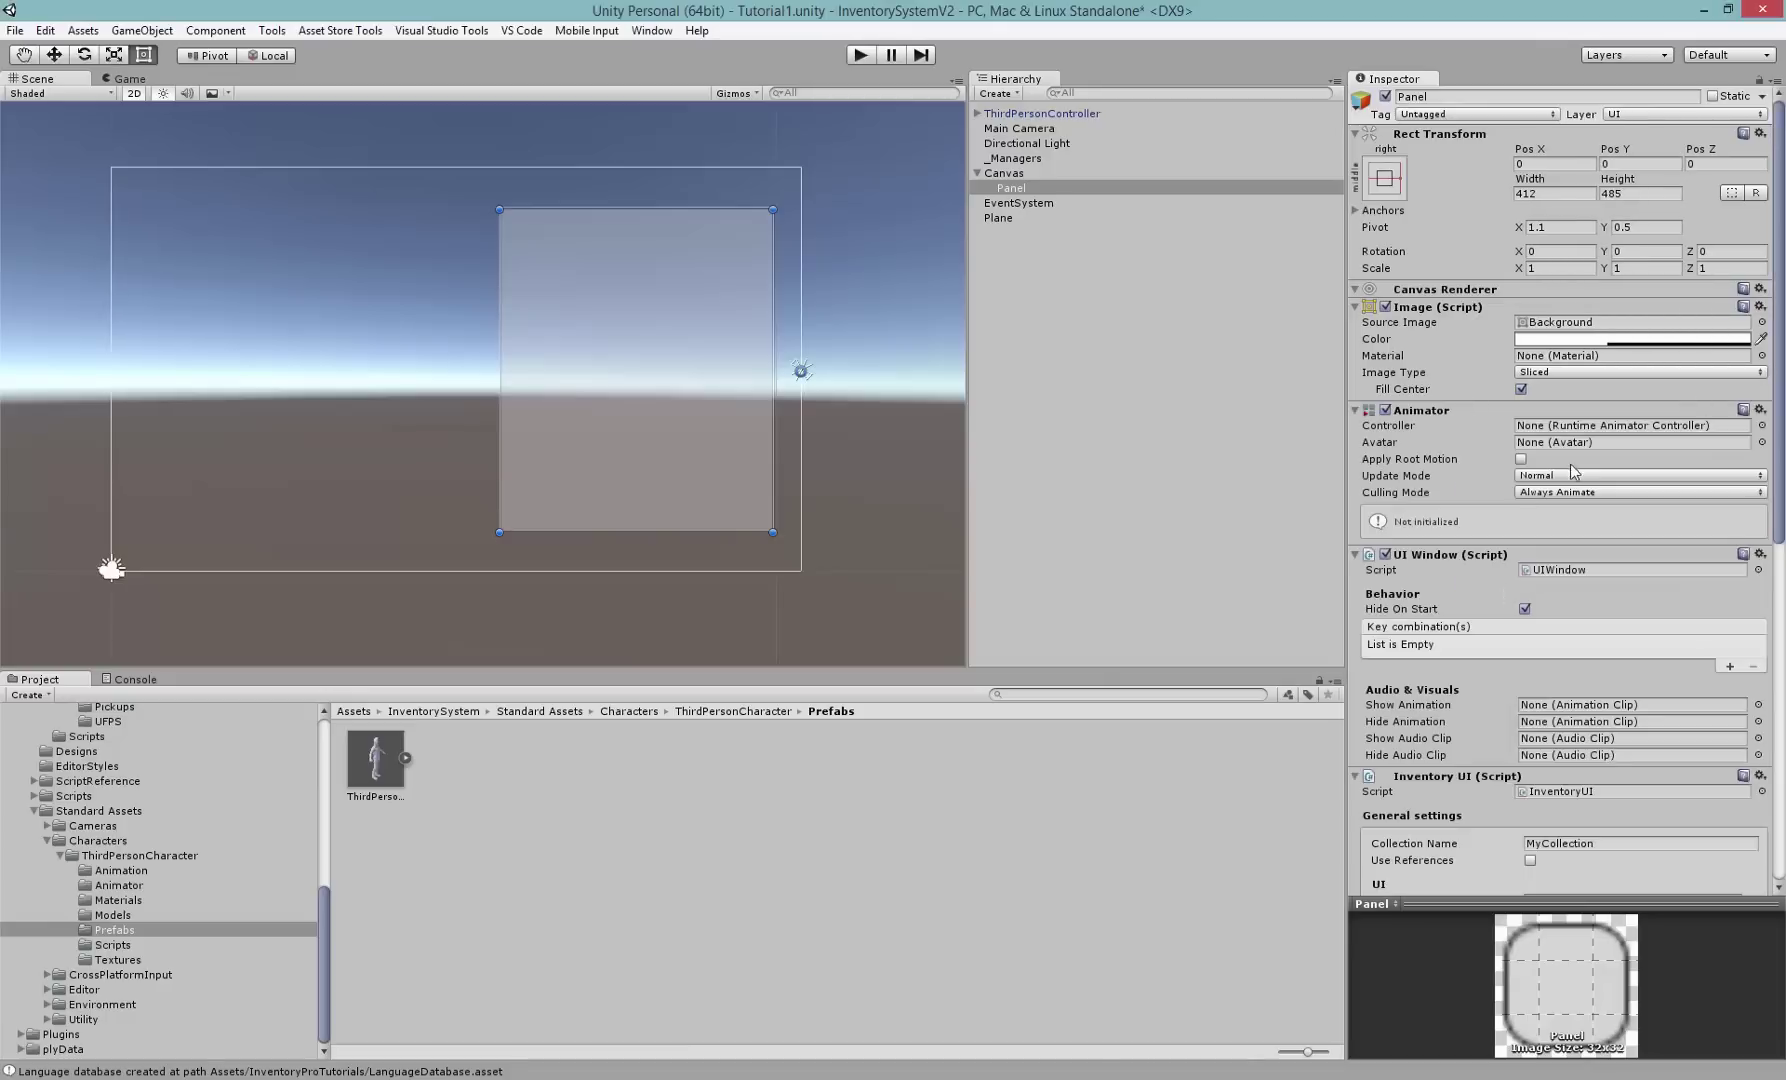
{"action": "left_click", "coordinate": [1427, 409]}
- Add a key combination entry to the panel's UI Window component and set it to the letter I
{"action": "scroll", "coordinate": [1429, 428], "scroll_direction": "down", "scroll_amount": 3}
{"action": "scroll", "coordinate": [1440, 348], "scroll_direction": "up", "scroll_amount": 1}
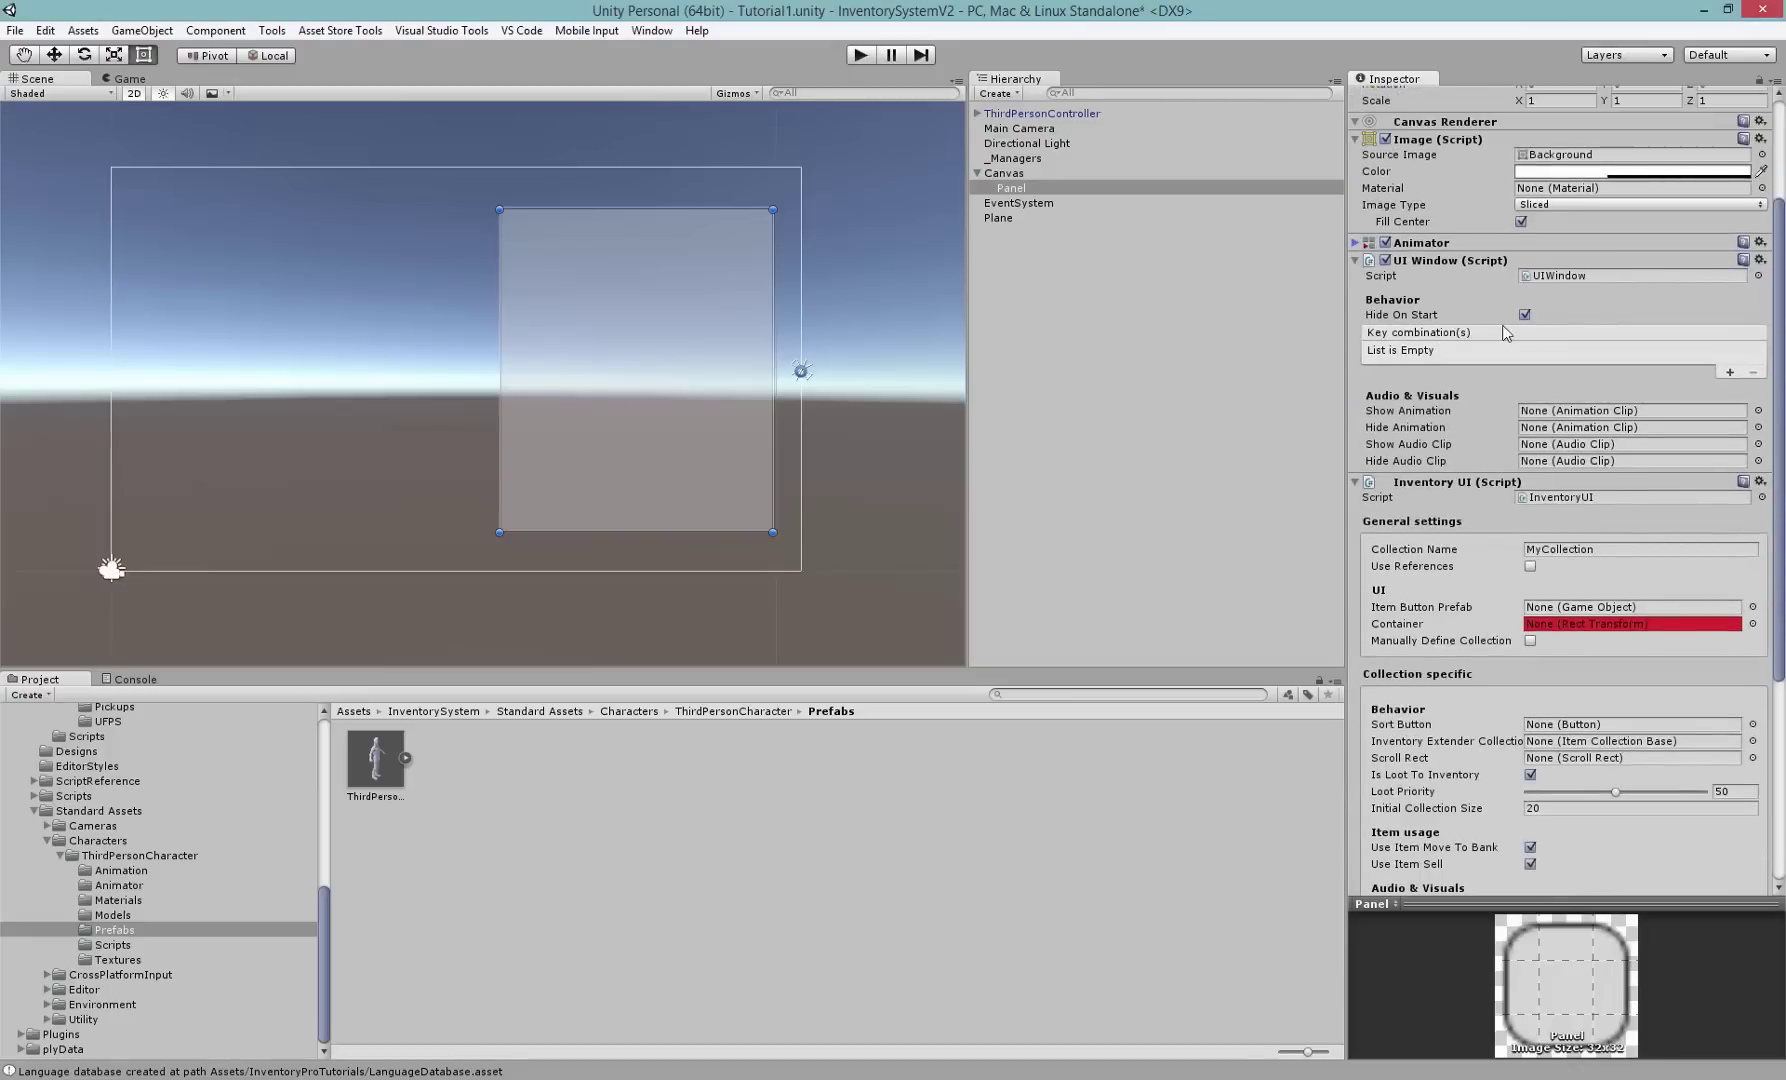
{"action": "scroll", "coordinate": [1440, 340], "scroll_direction": "down", "scroll_amount": 3}
{"action": "scroll", "coordinate": [1404, 267], "scroll_direction": "up", "scroll_amount": 4}
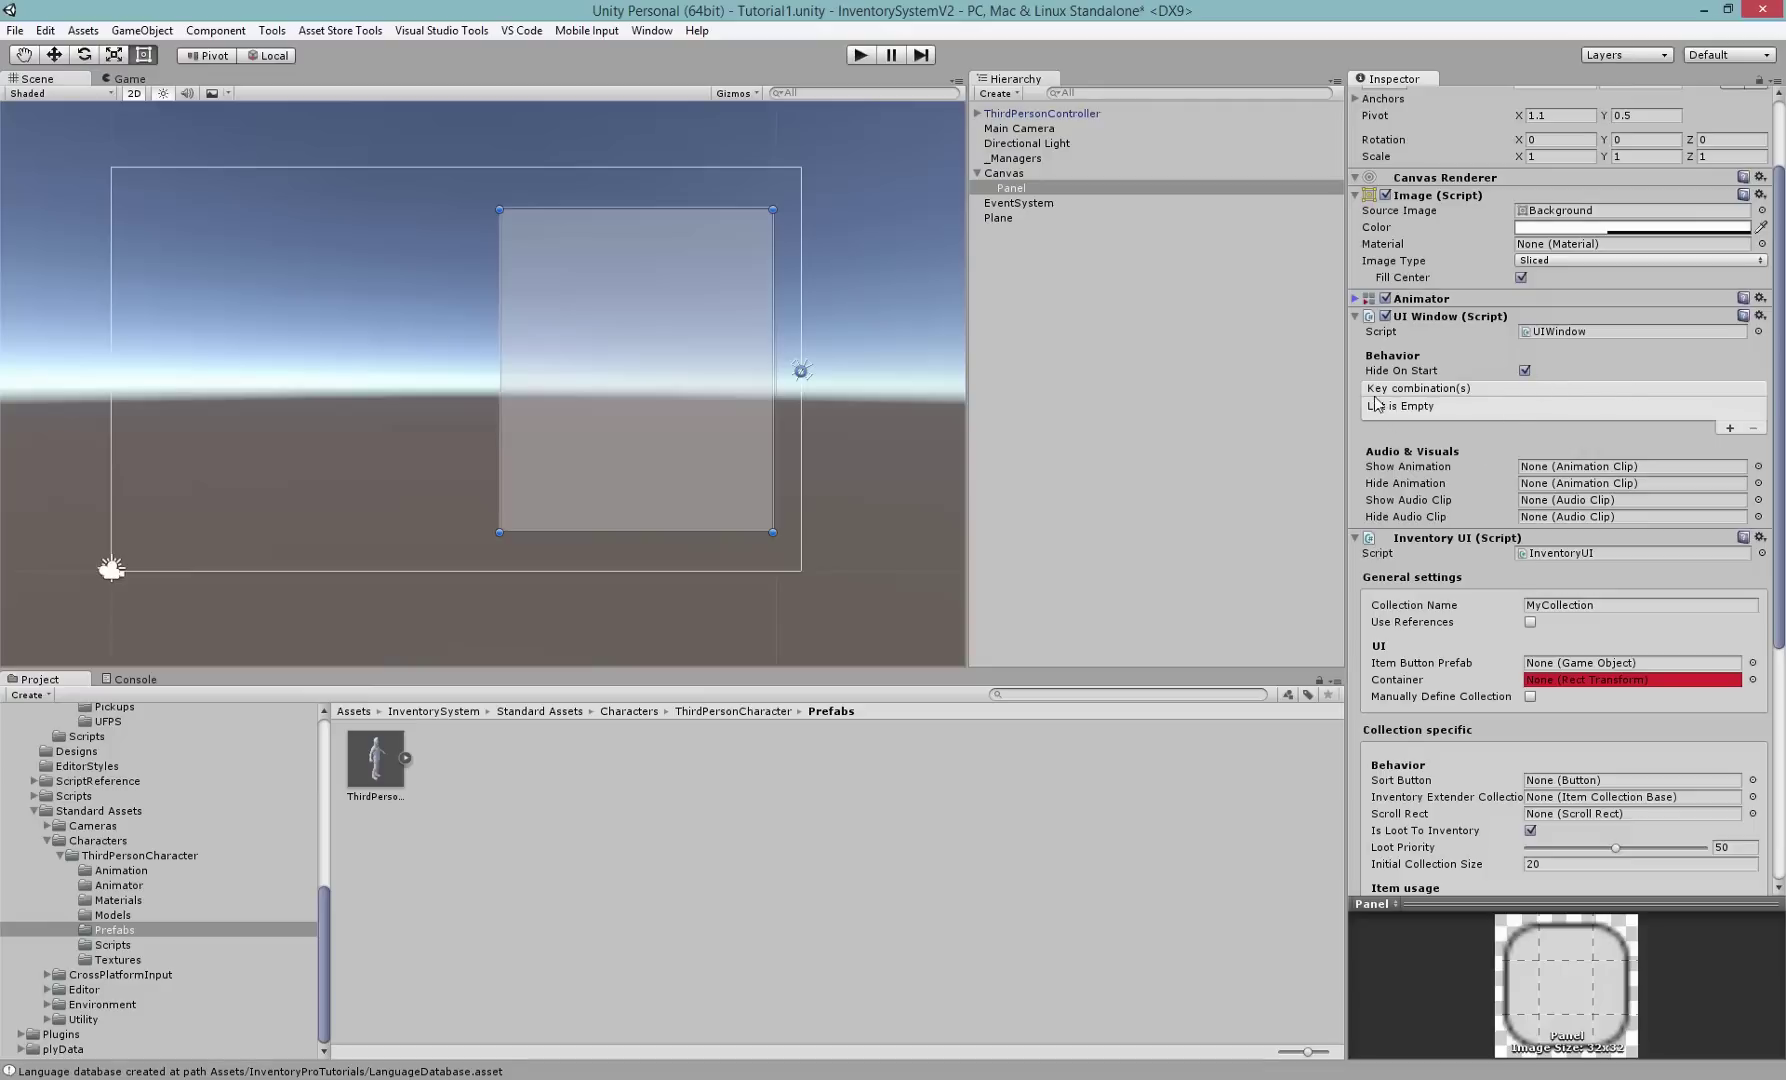
{"action": "left_click", "coordinate": [1724, 427]}
{"action": "left_click", "coordinate": [1566, 408]}
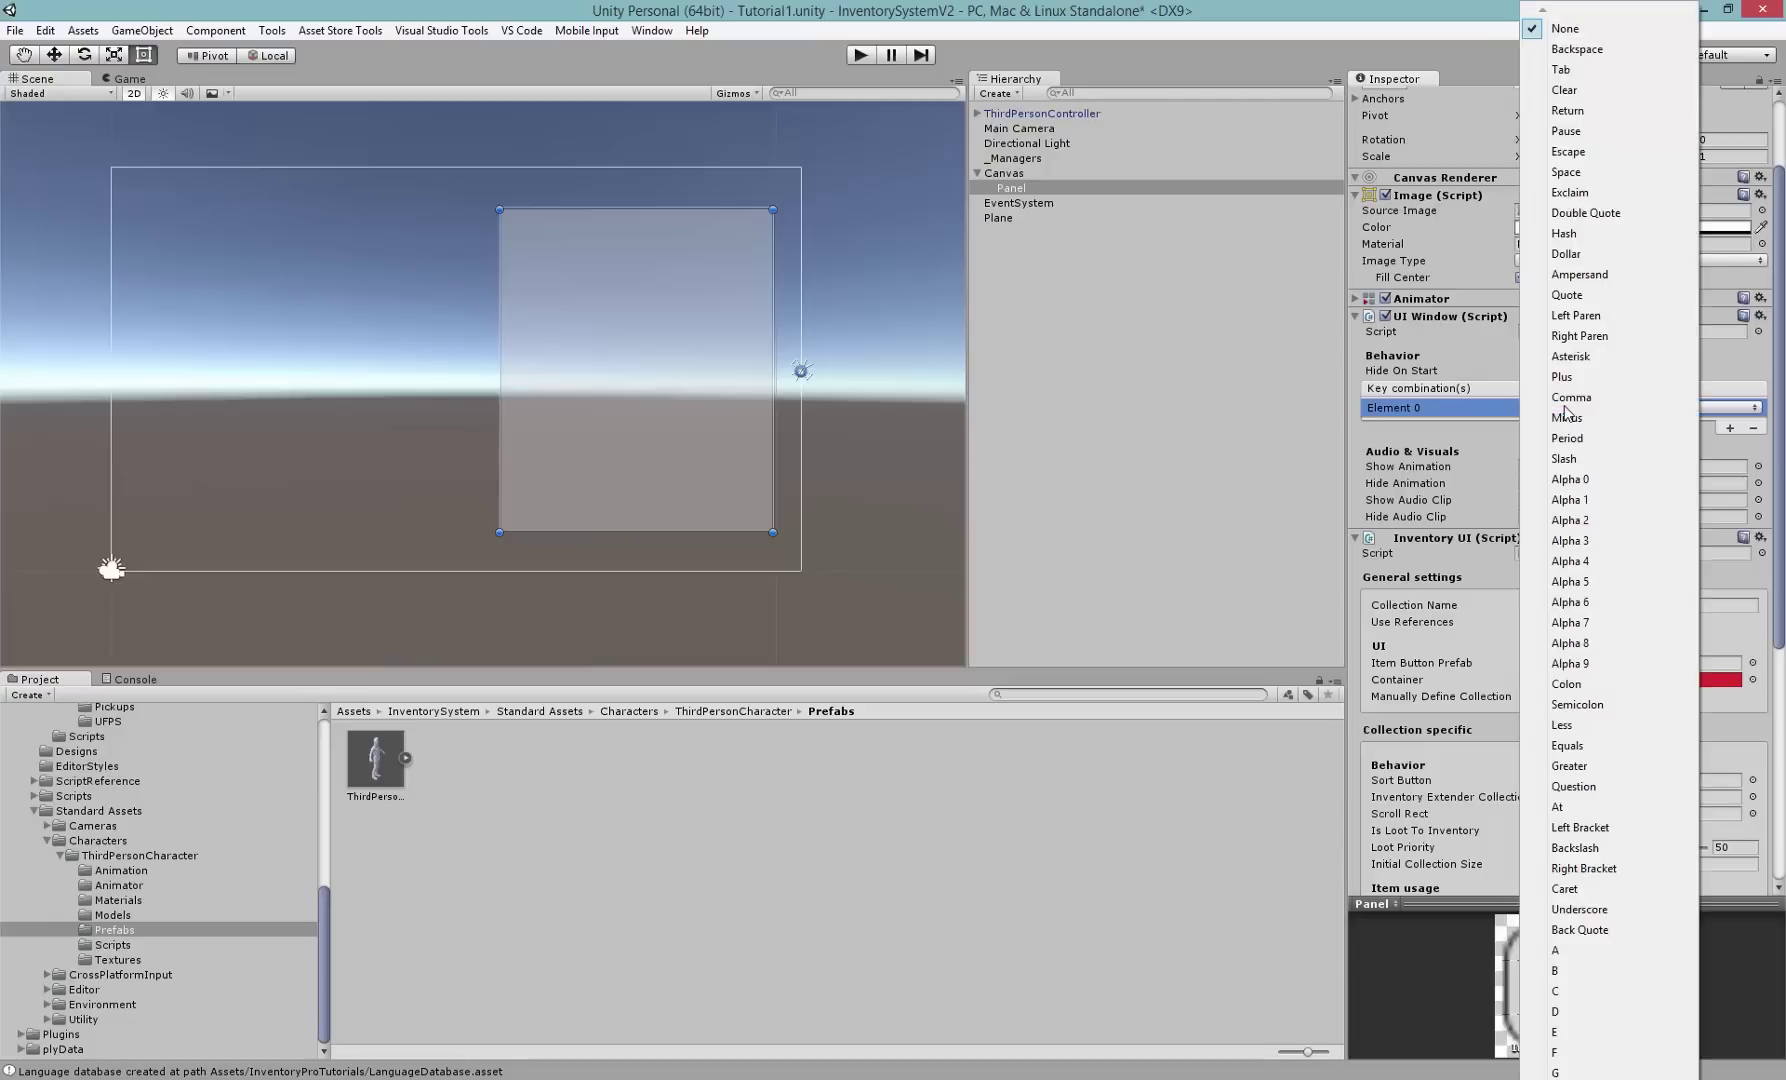
{"action": "key", "text": "i"}
{"action": "scroll", "coordinate": [1587, 897], "scroll_direction": "down", "scroll_amount": 5}
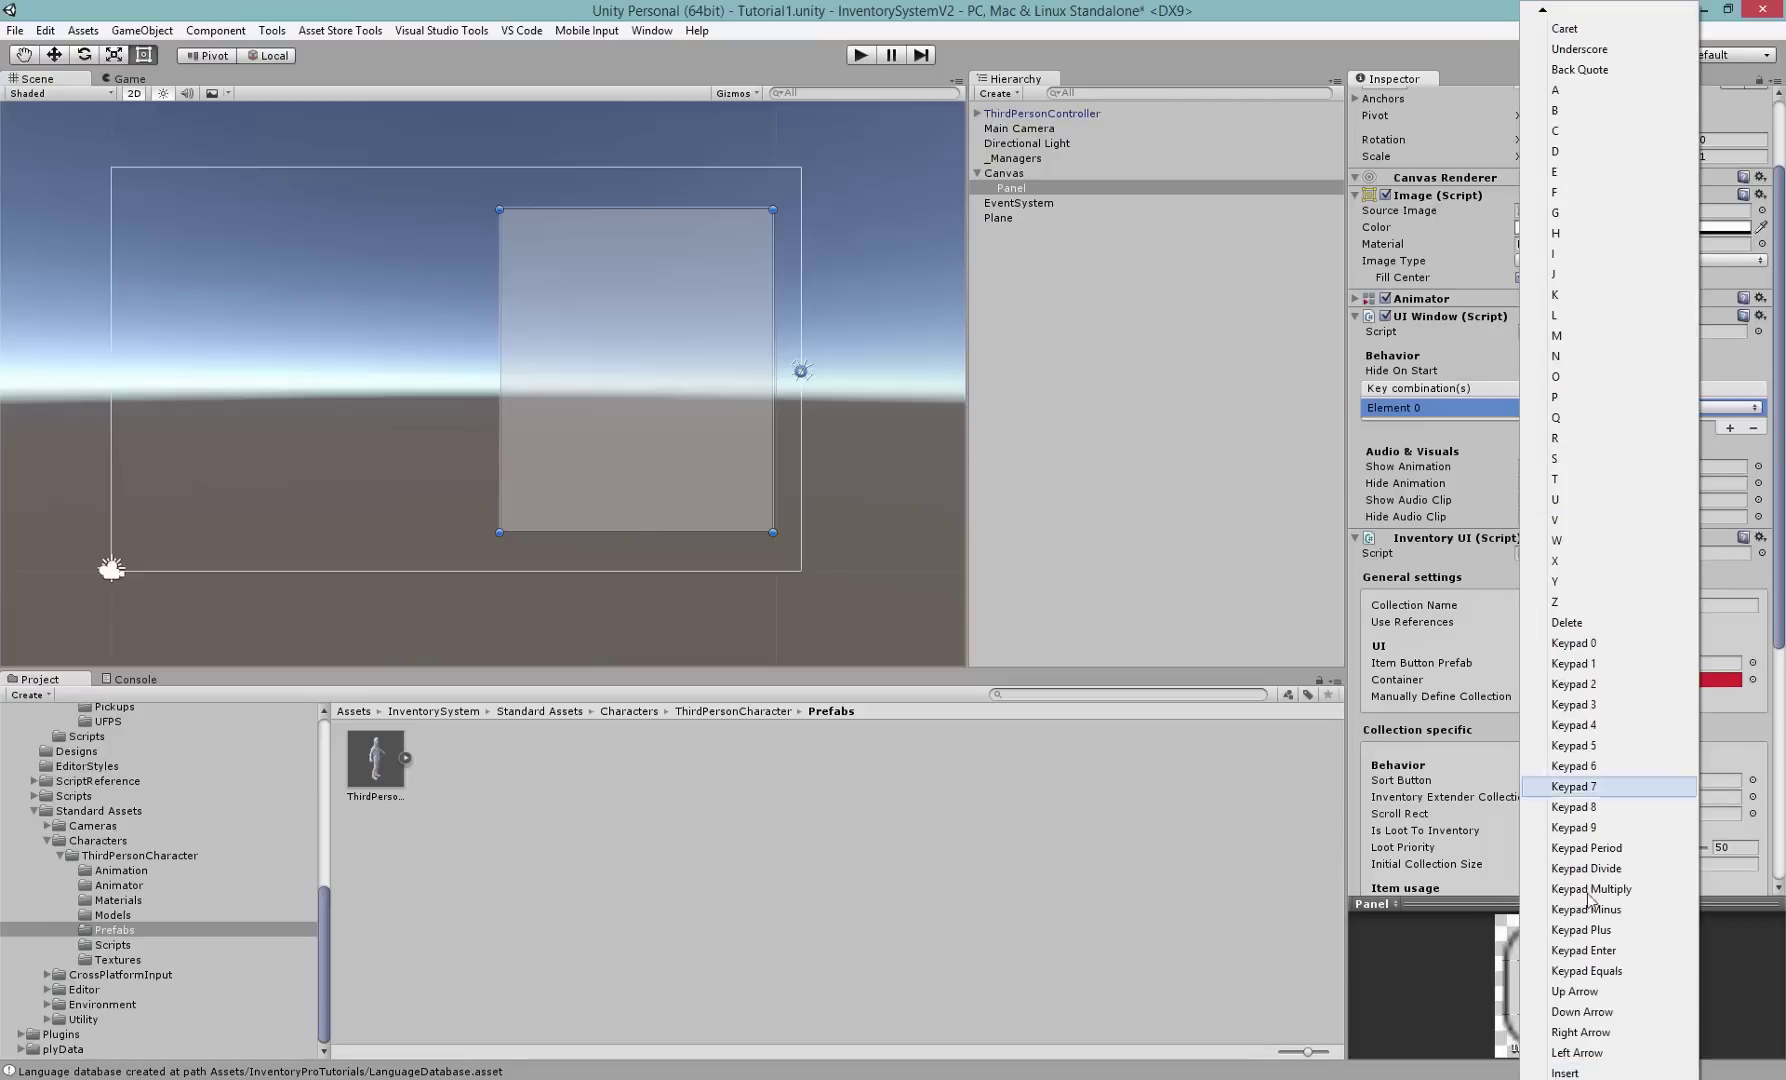
{"action": "left_click", "coordinate": [1559, 260]}
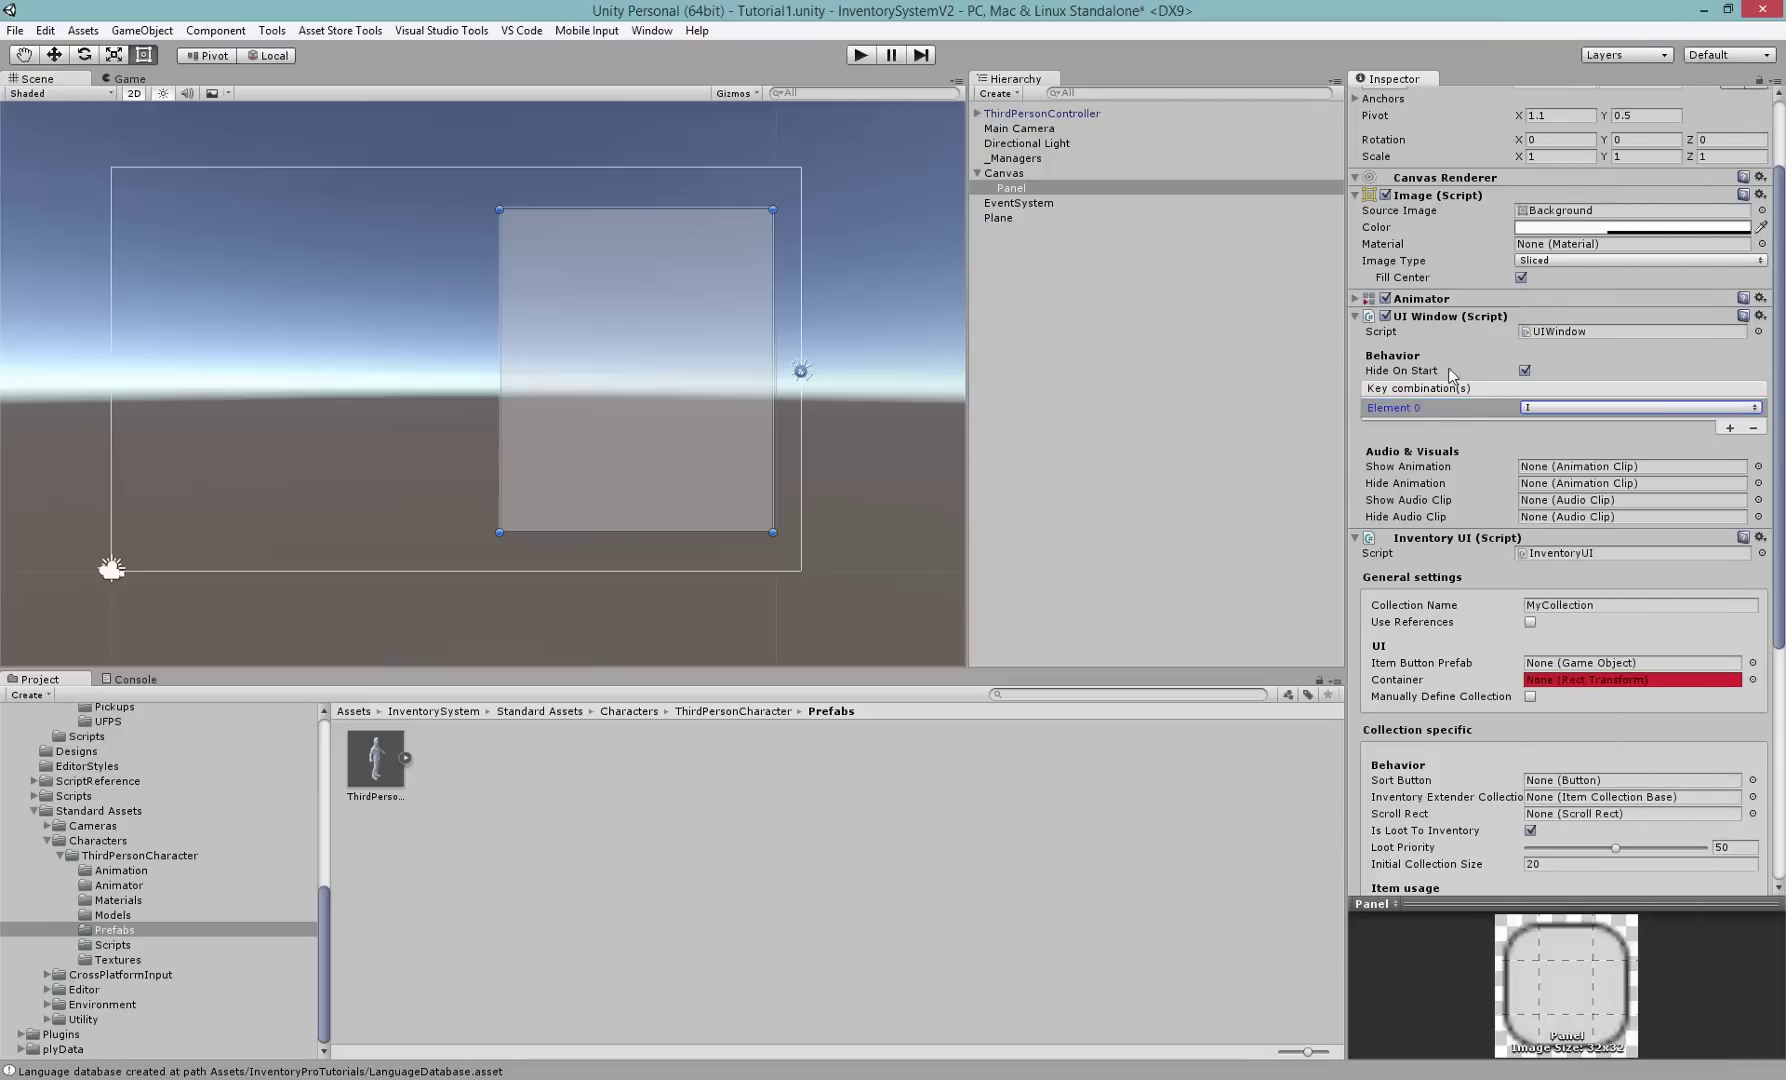
- Examine the UI Window's Hide On Start, animation and audio clip settings, and collapse the component to view Inventory UI
{"action": "left_click", "coordinate": [1405, 375]}
{"action": "middle_click_drag", "start_coordinate": [698, 360], "coordinate": [654, 323]}
{"action": "left_click", "coordinate": [1406, 488]}
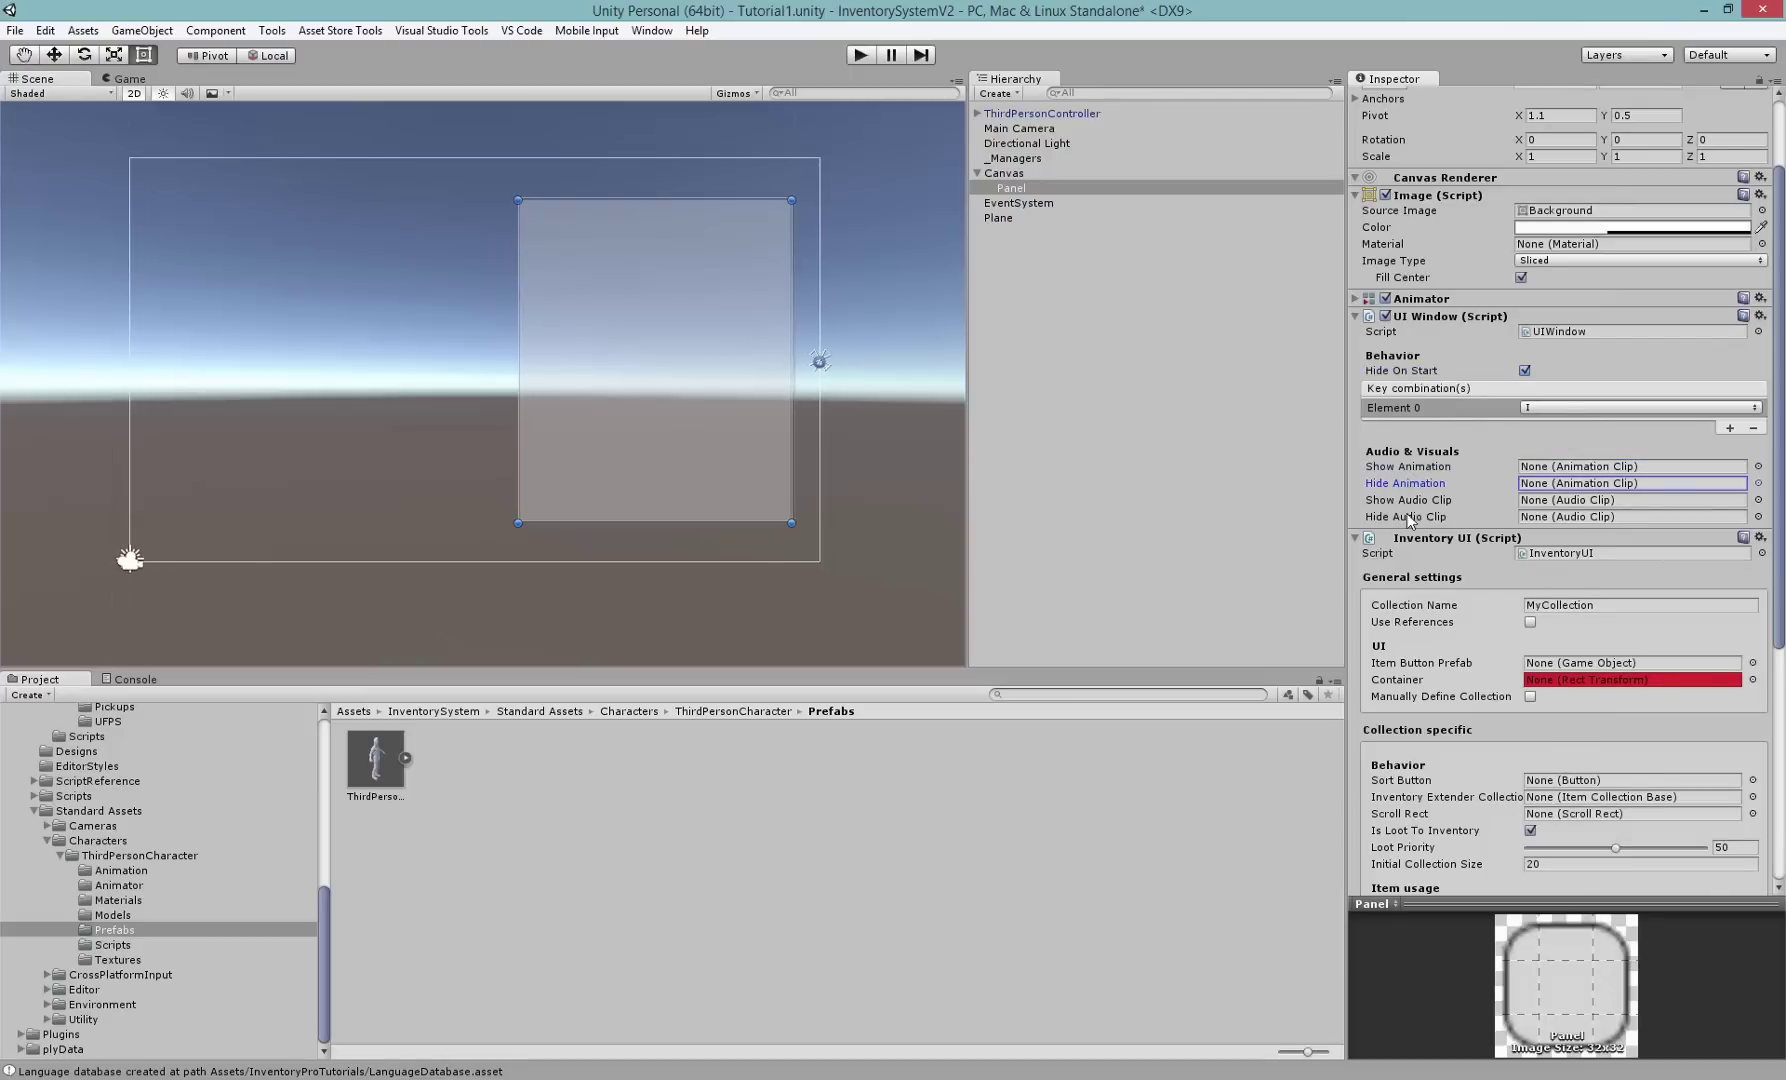
{"action": "left_click", "coordinate": [1408, 517]}
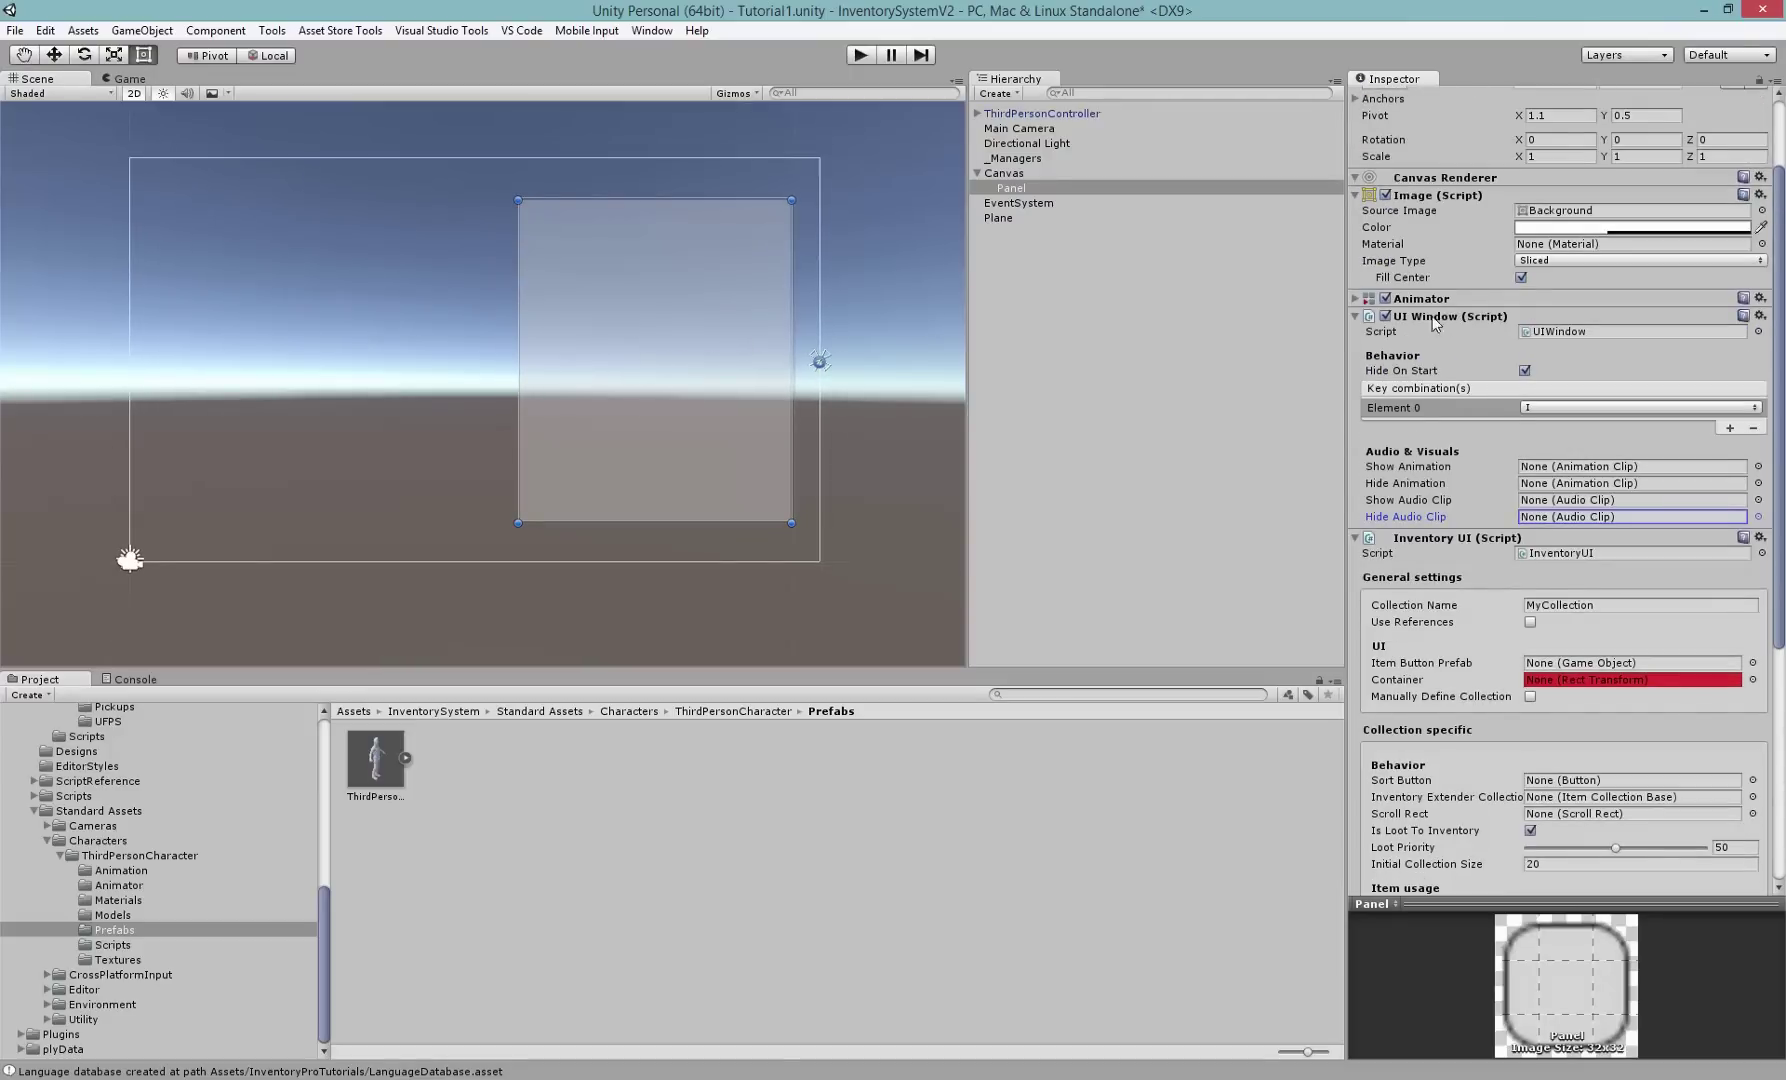
{"action": "left_click", "coordinate": [1437, 318]}
{"action": "left_click_drag", "start_coordinate": [1779, 373], "coordinate": [1766, 447]}
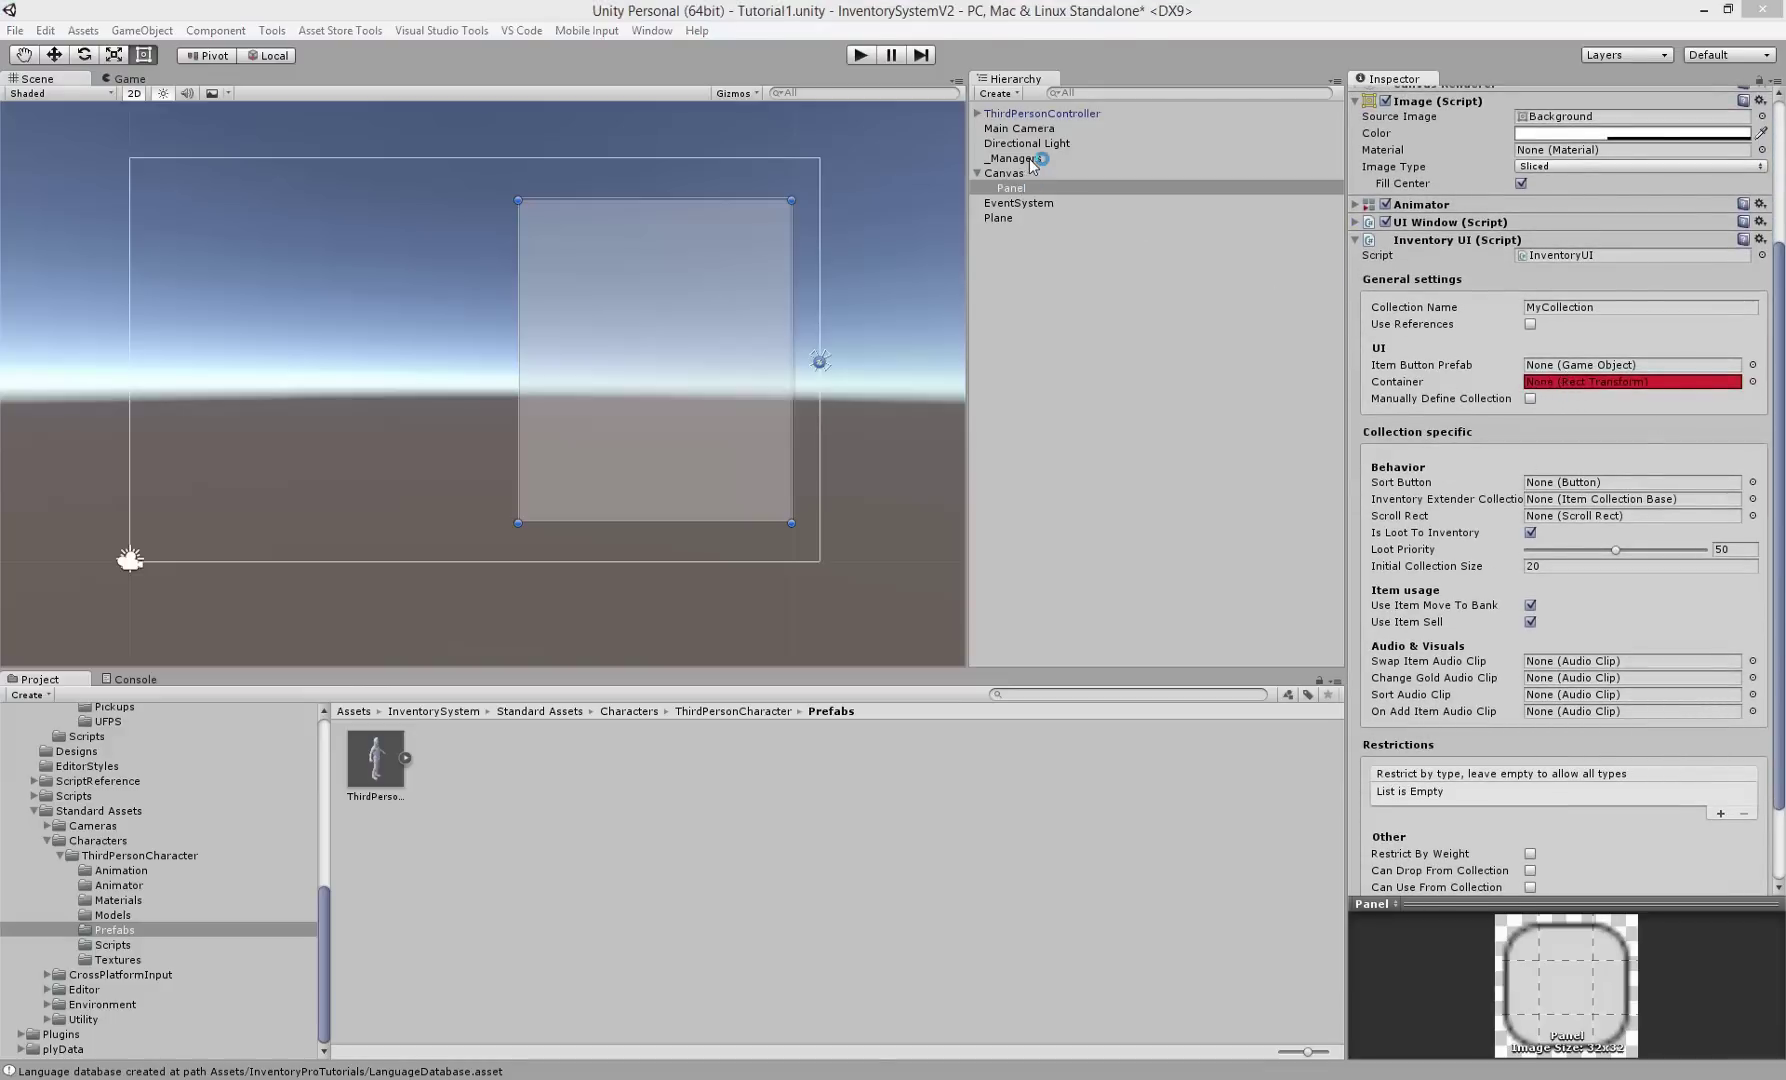
- Create a UI panel as a child of the existing panel and remove the child's Image component
{"action": "left_click", "coordinate": [1016, 189]}
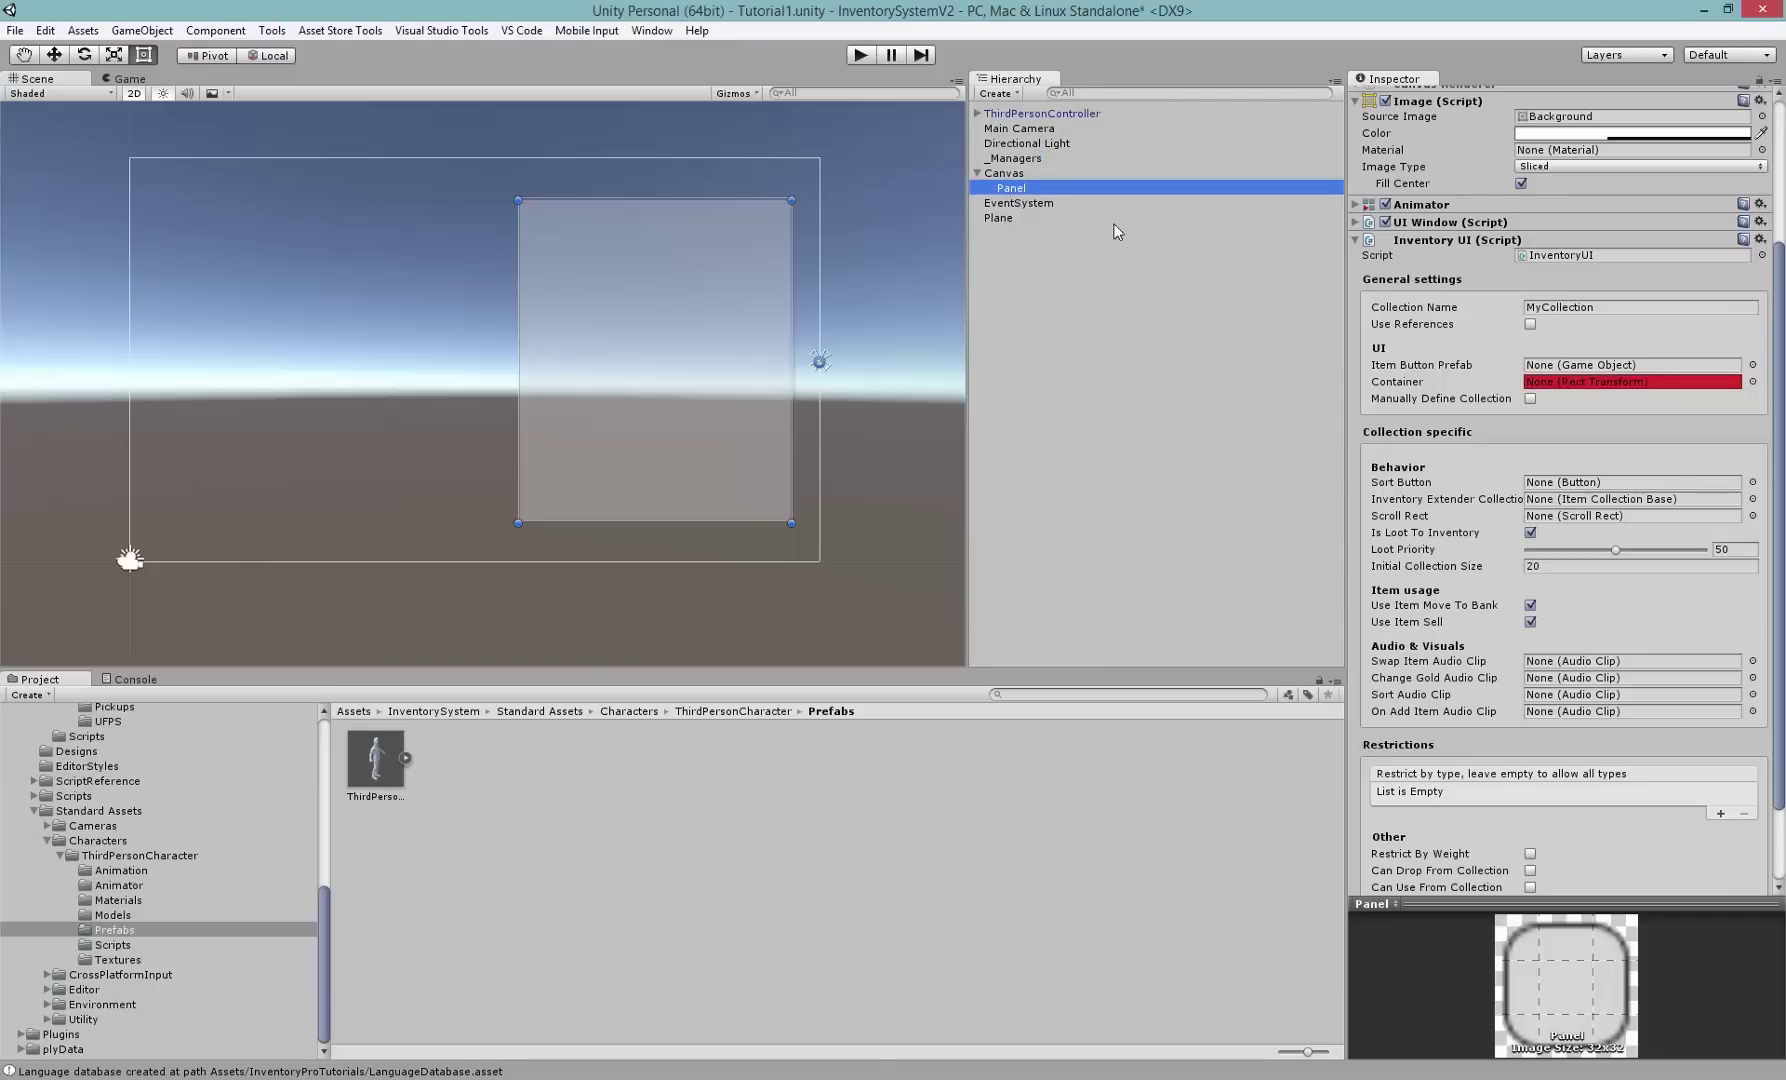
{"action": "right_click", "coordinate": [1026, 188]}
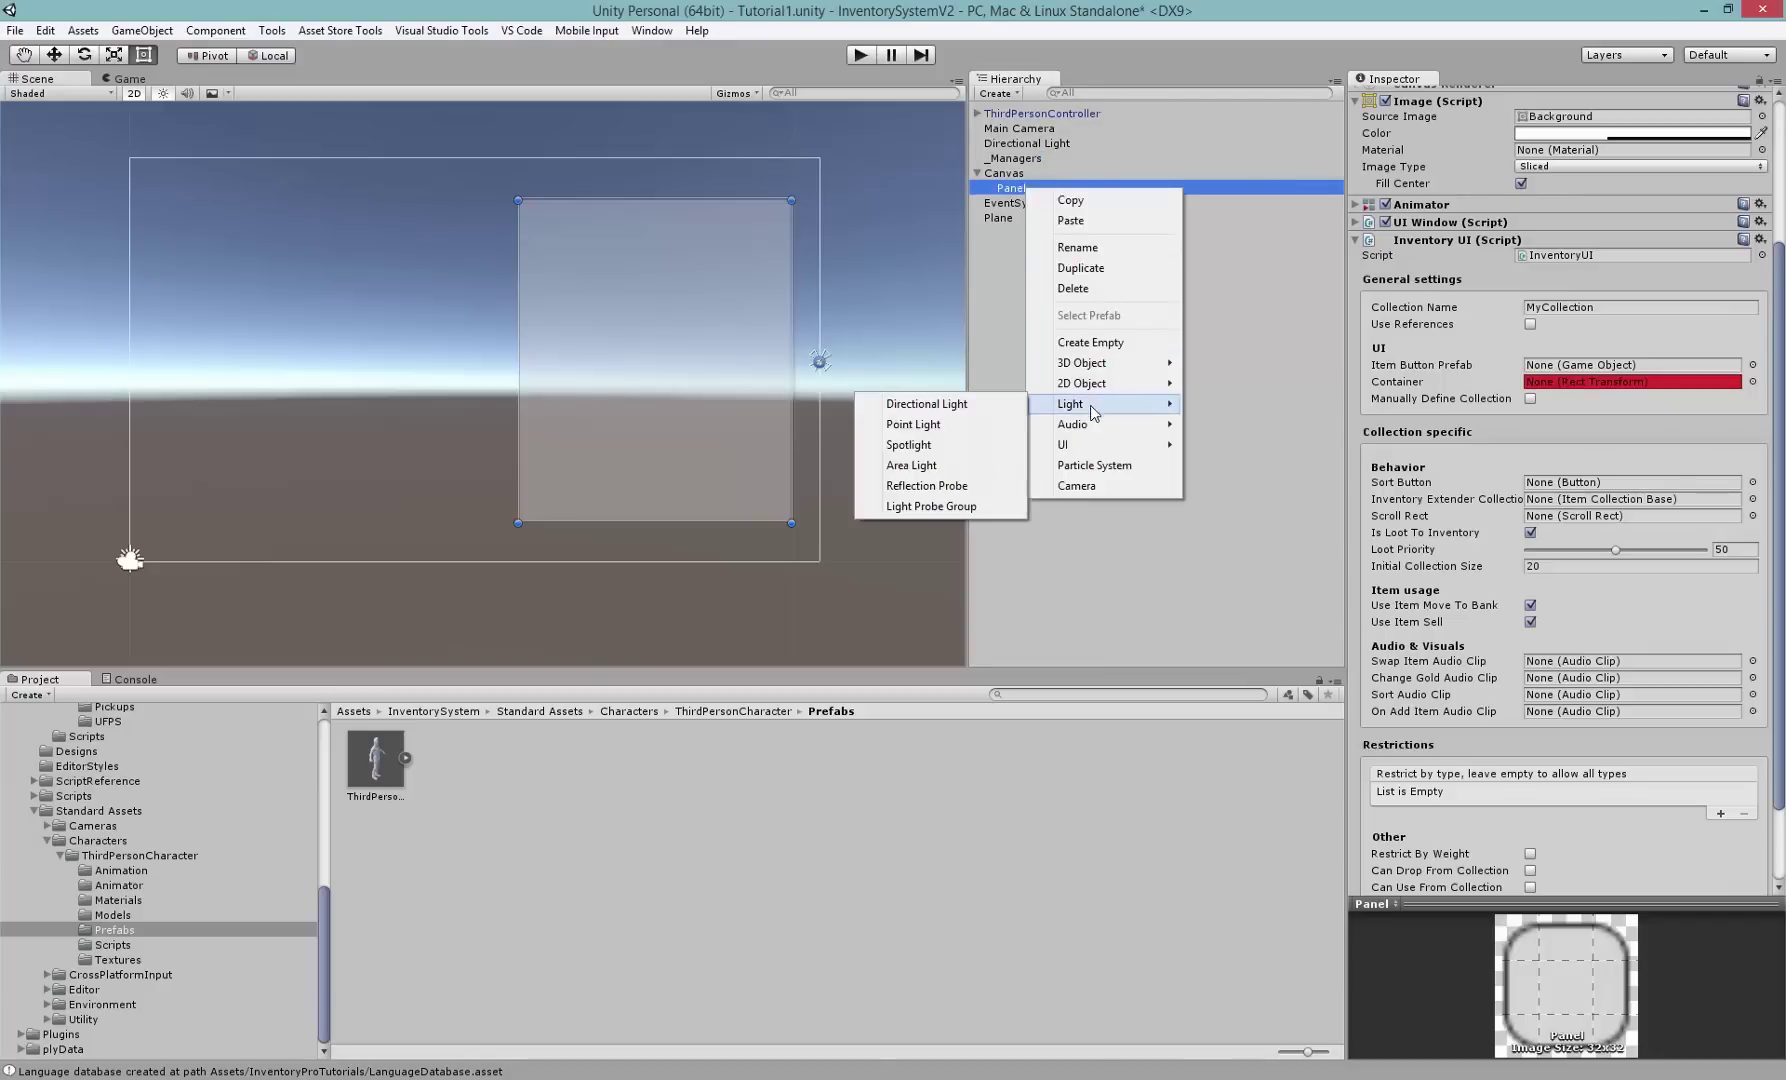
{"action": "mouse_move", "coordinate": [1075, 444]}
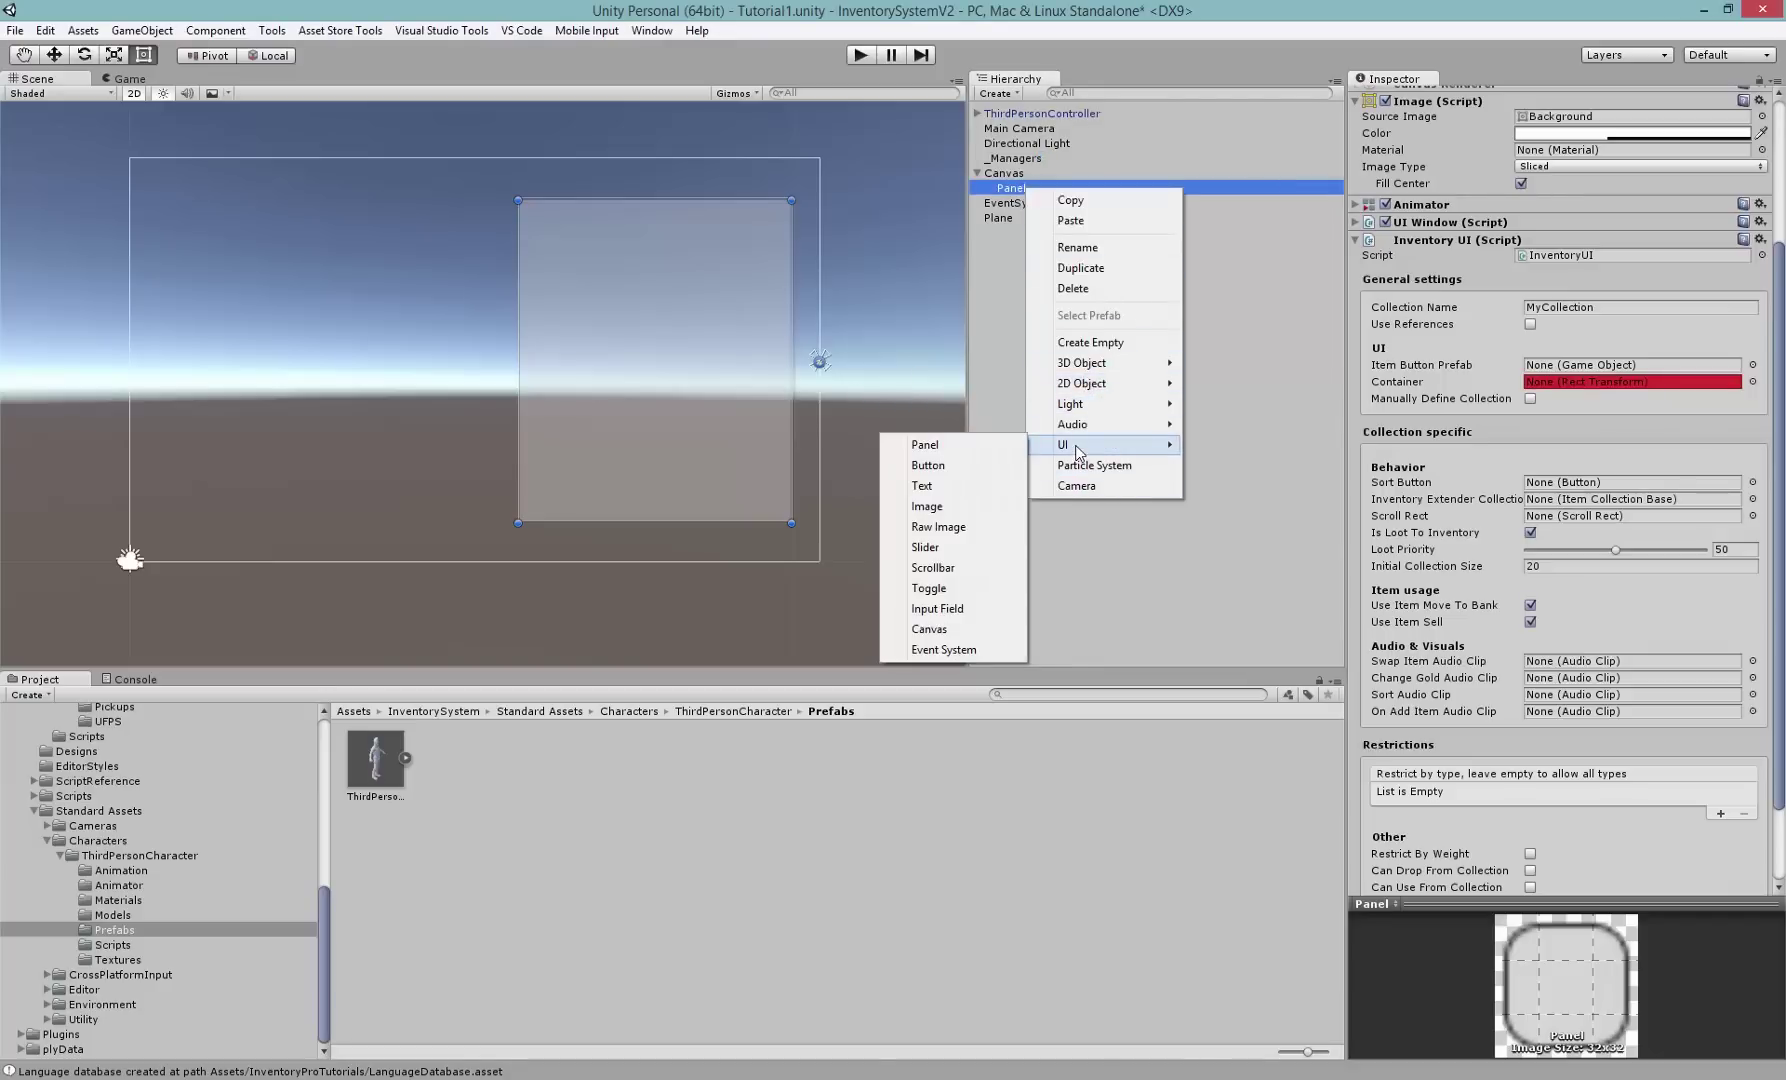
{"action": "left_click", "coordinate": [923, 449]}
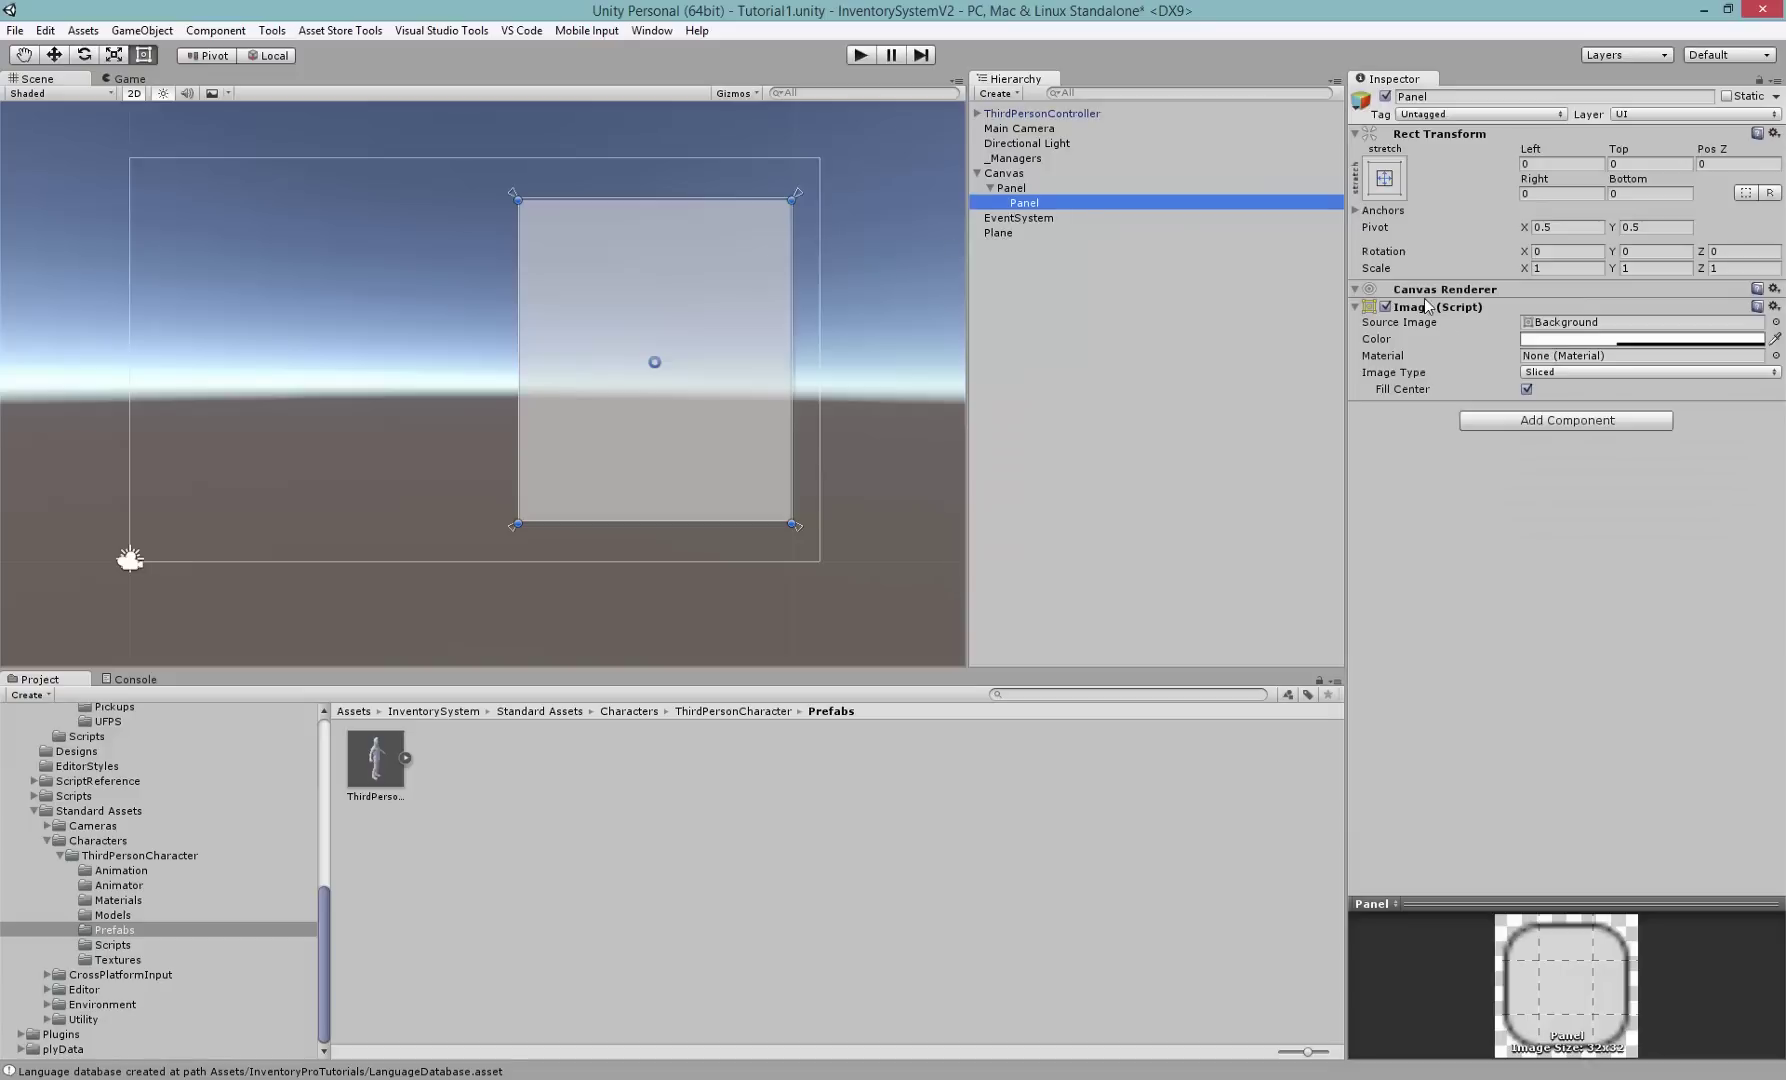
{"action": "right_click", "coordinate": [1444, 314]}
{"action": "left_click", "coordinate": [1500, 346]}
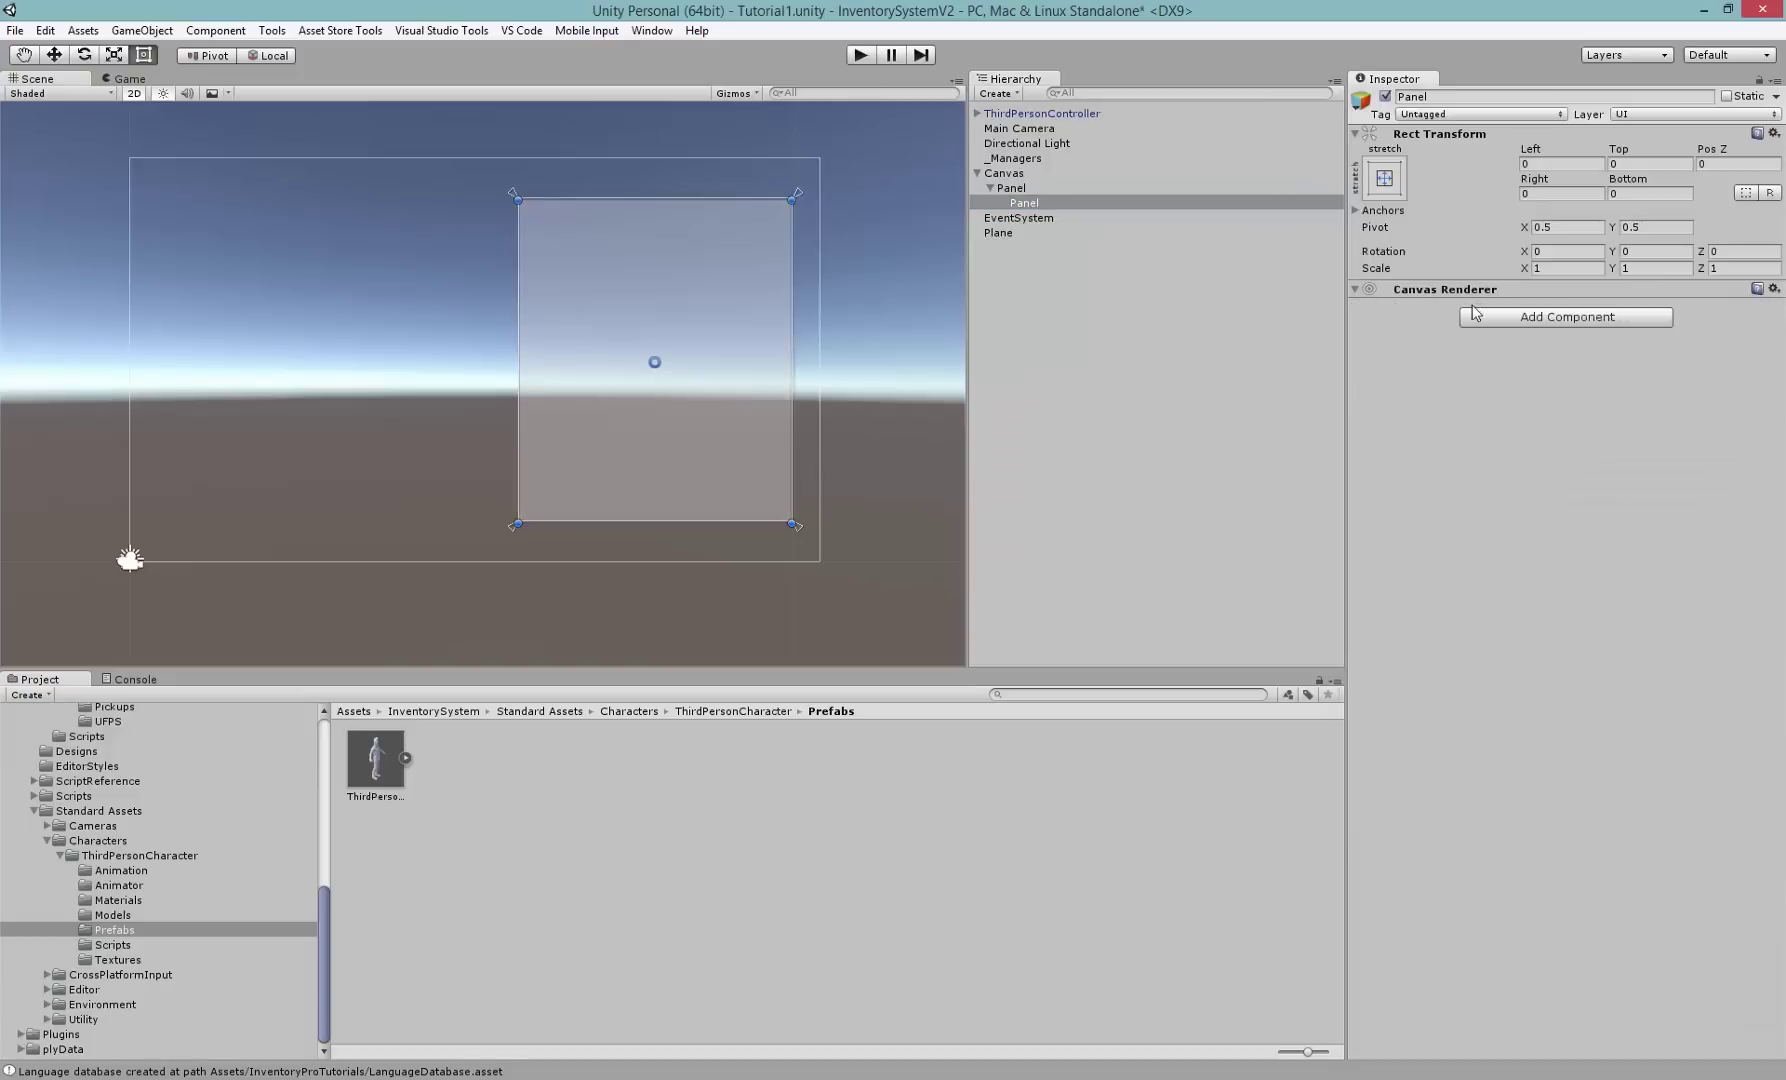
- Add a Grid Layout Group component to the child panel
{"action": "left_click", "coordinate": [1490, 318]}
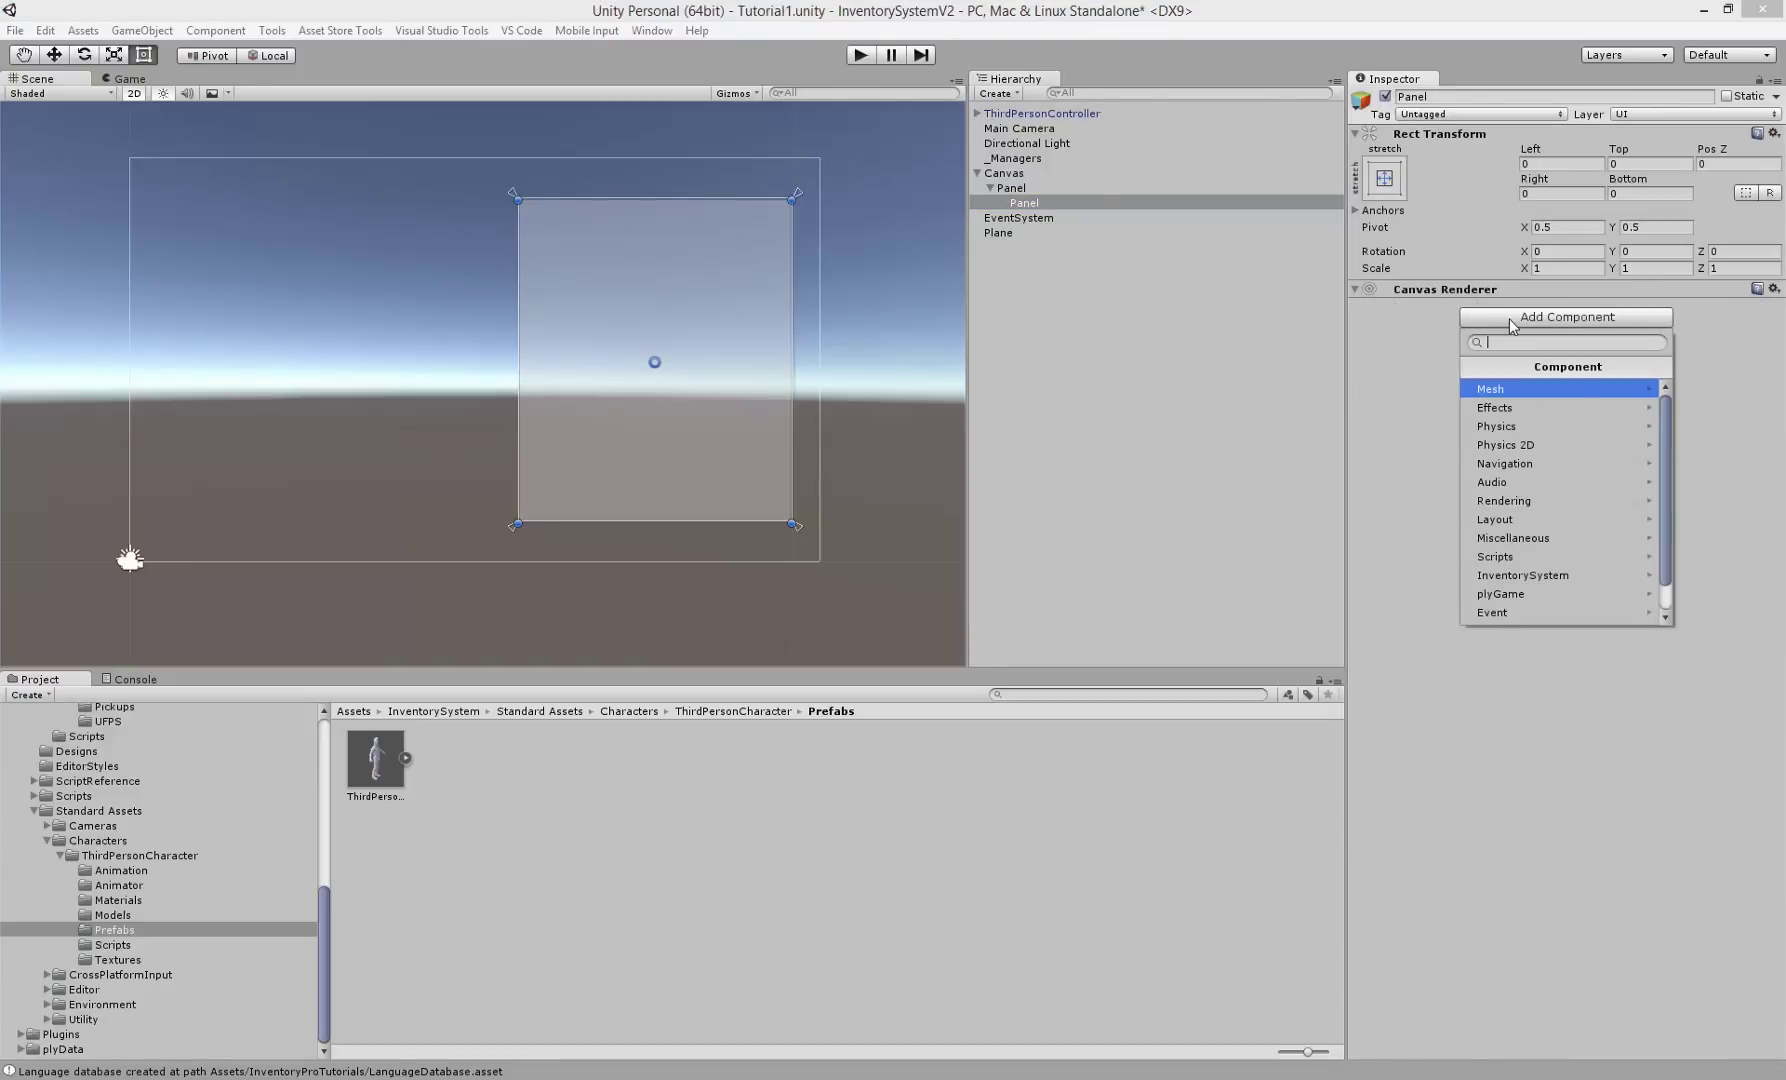
{"action": "type", "text": "grid"}
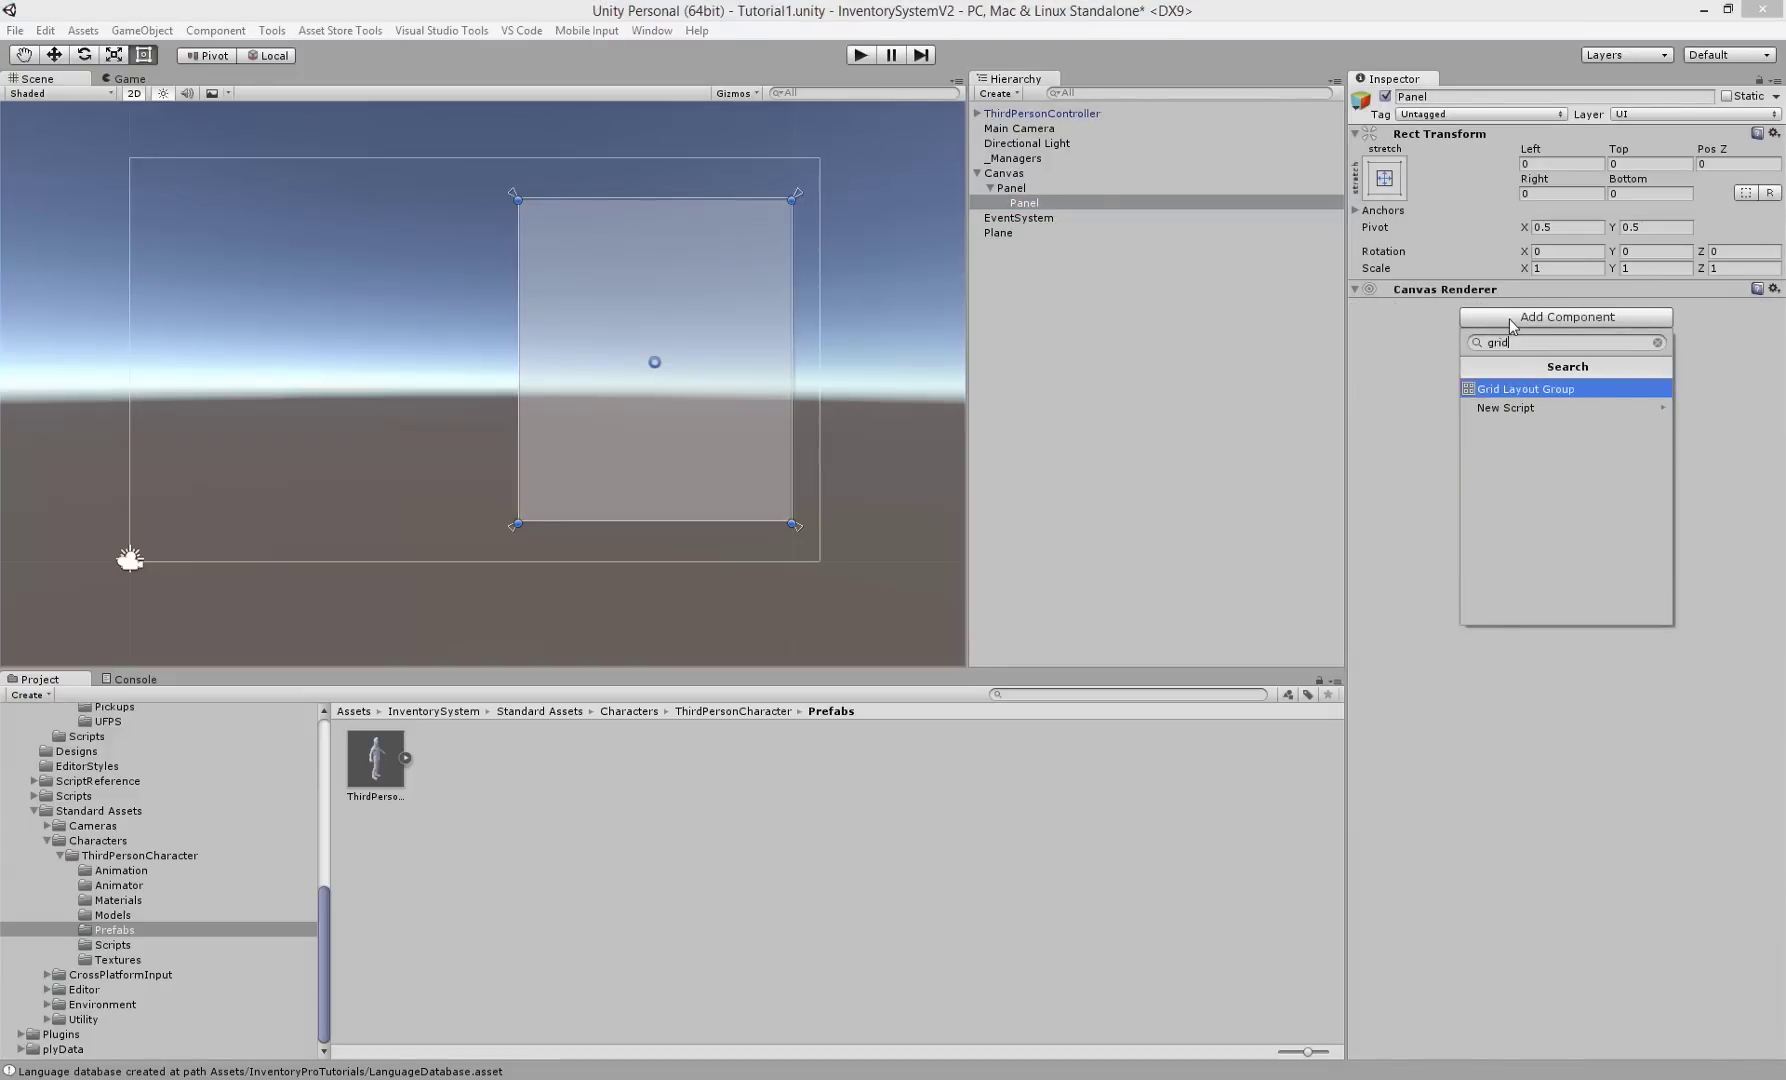
{"action": "key", "text": "Return"}
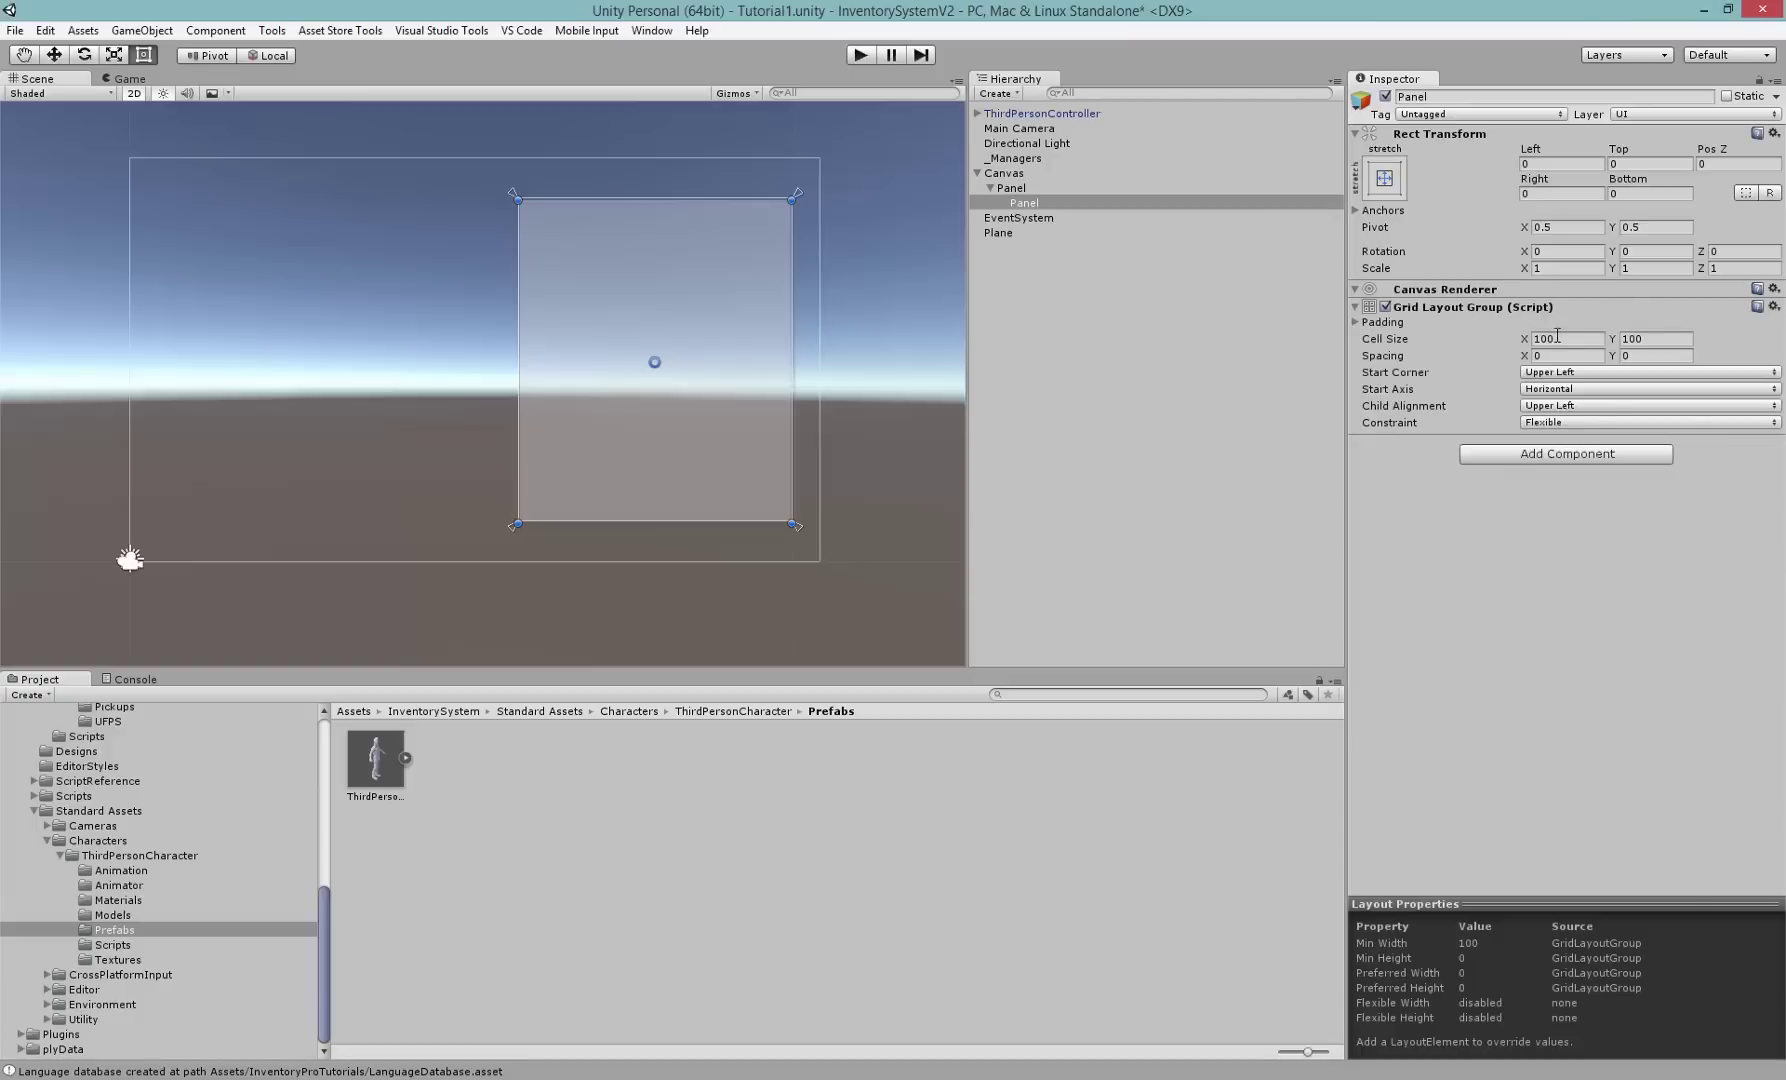
- Set the Grid Layout Group's cell size to 40 by 40
{"action": "middle_click_drag", "start_coordinate": [813, 343], "coordinate": [735, 344]}
{"action": "scroll", "coordinate": [760, 385], "scroll_direction": "up", "scroll_amount": 7}
{"action": "middle_click_drag", "start_coordinate": [738, 268], "coordinate": [804, 271]}
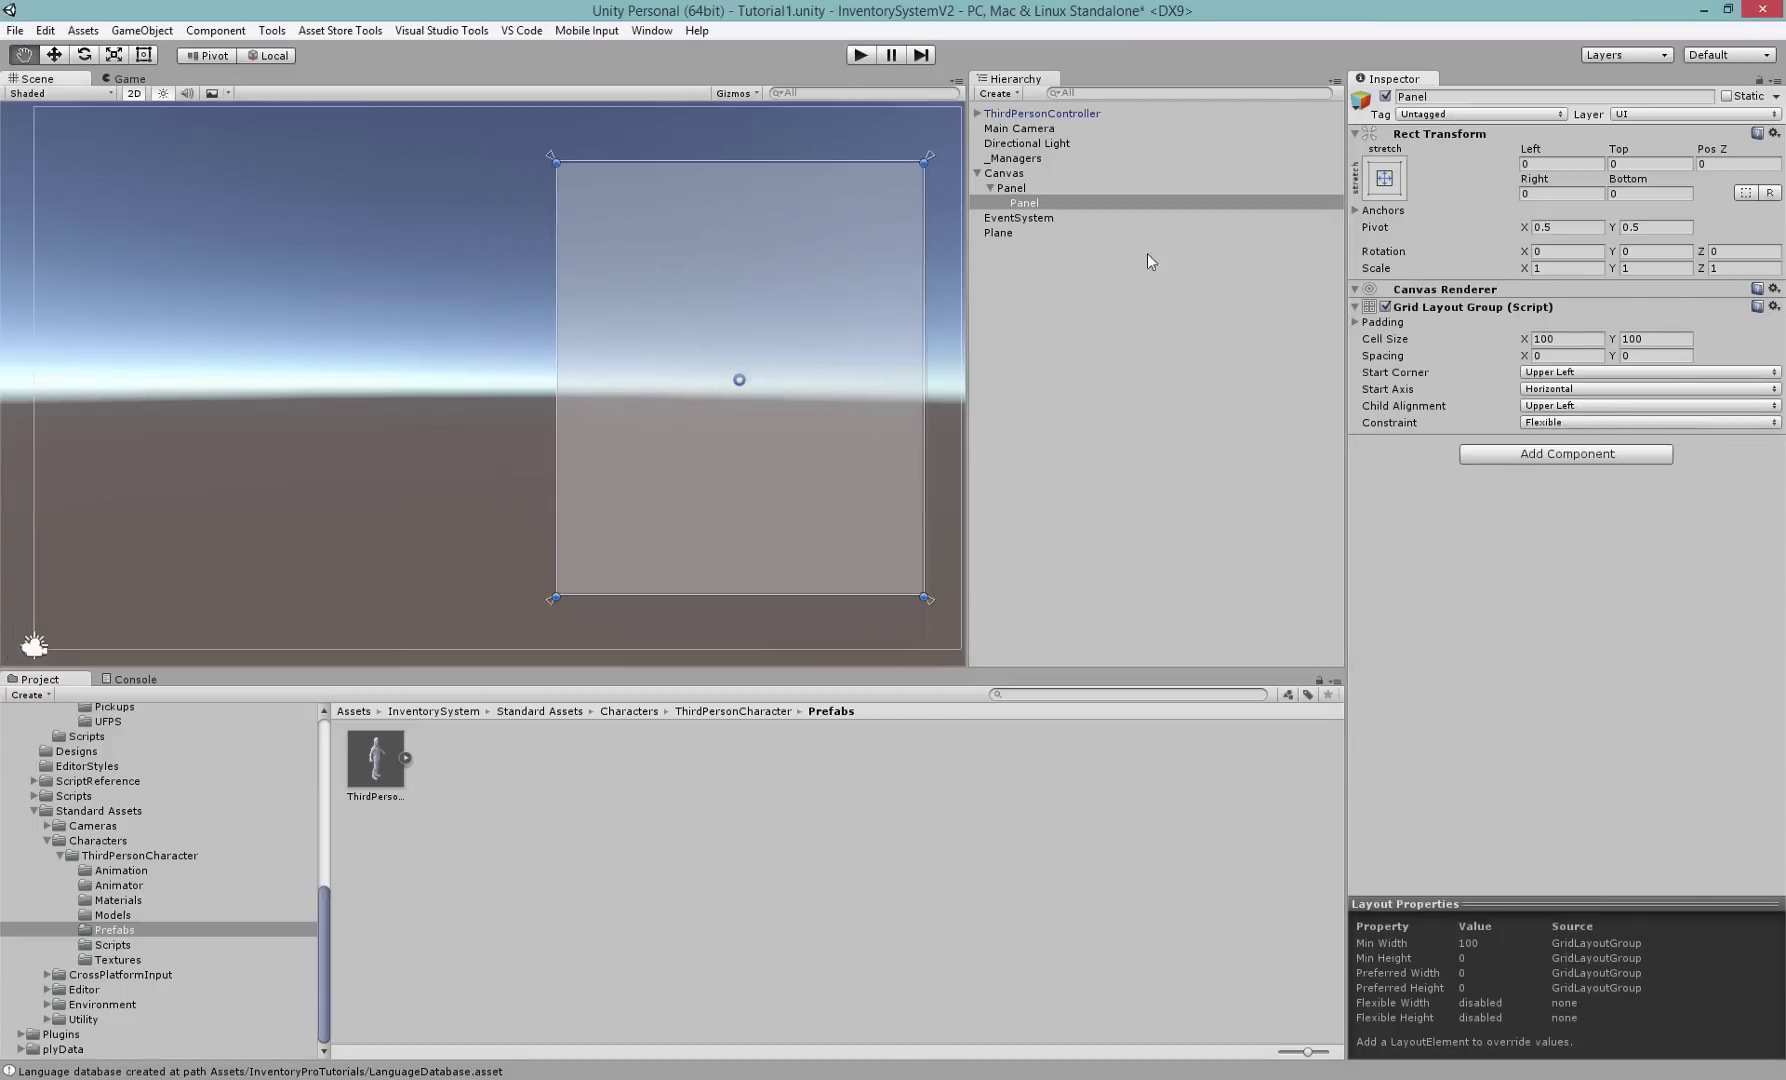
{"action": "left_click", "coordinate": [1555, 339]}
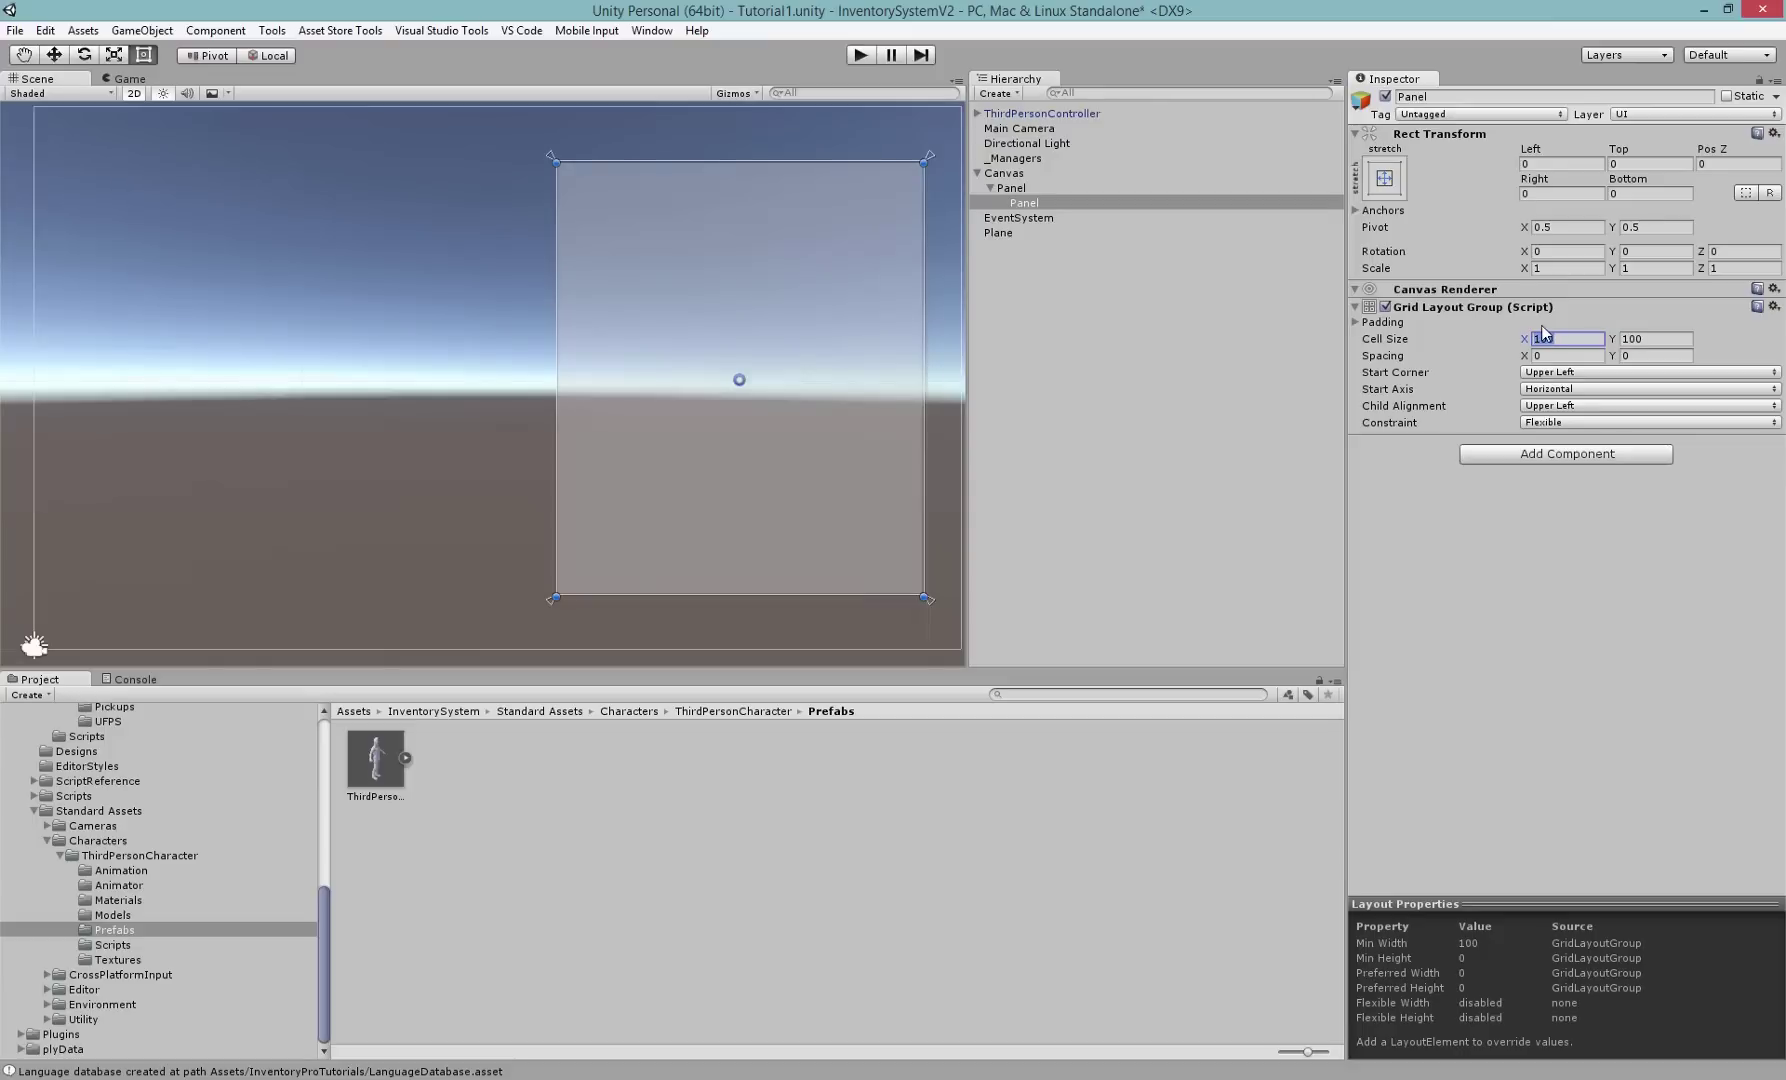
{"action": "type", "text": "40"}
{"action": "key", "text": "Tab"}
{"action": "key", "text": "Tab"}
{"action": "left_click", "coordinate": [1422, 408]}
{"action": "left_click", "coordinate": [1432, 406]}
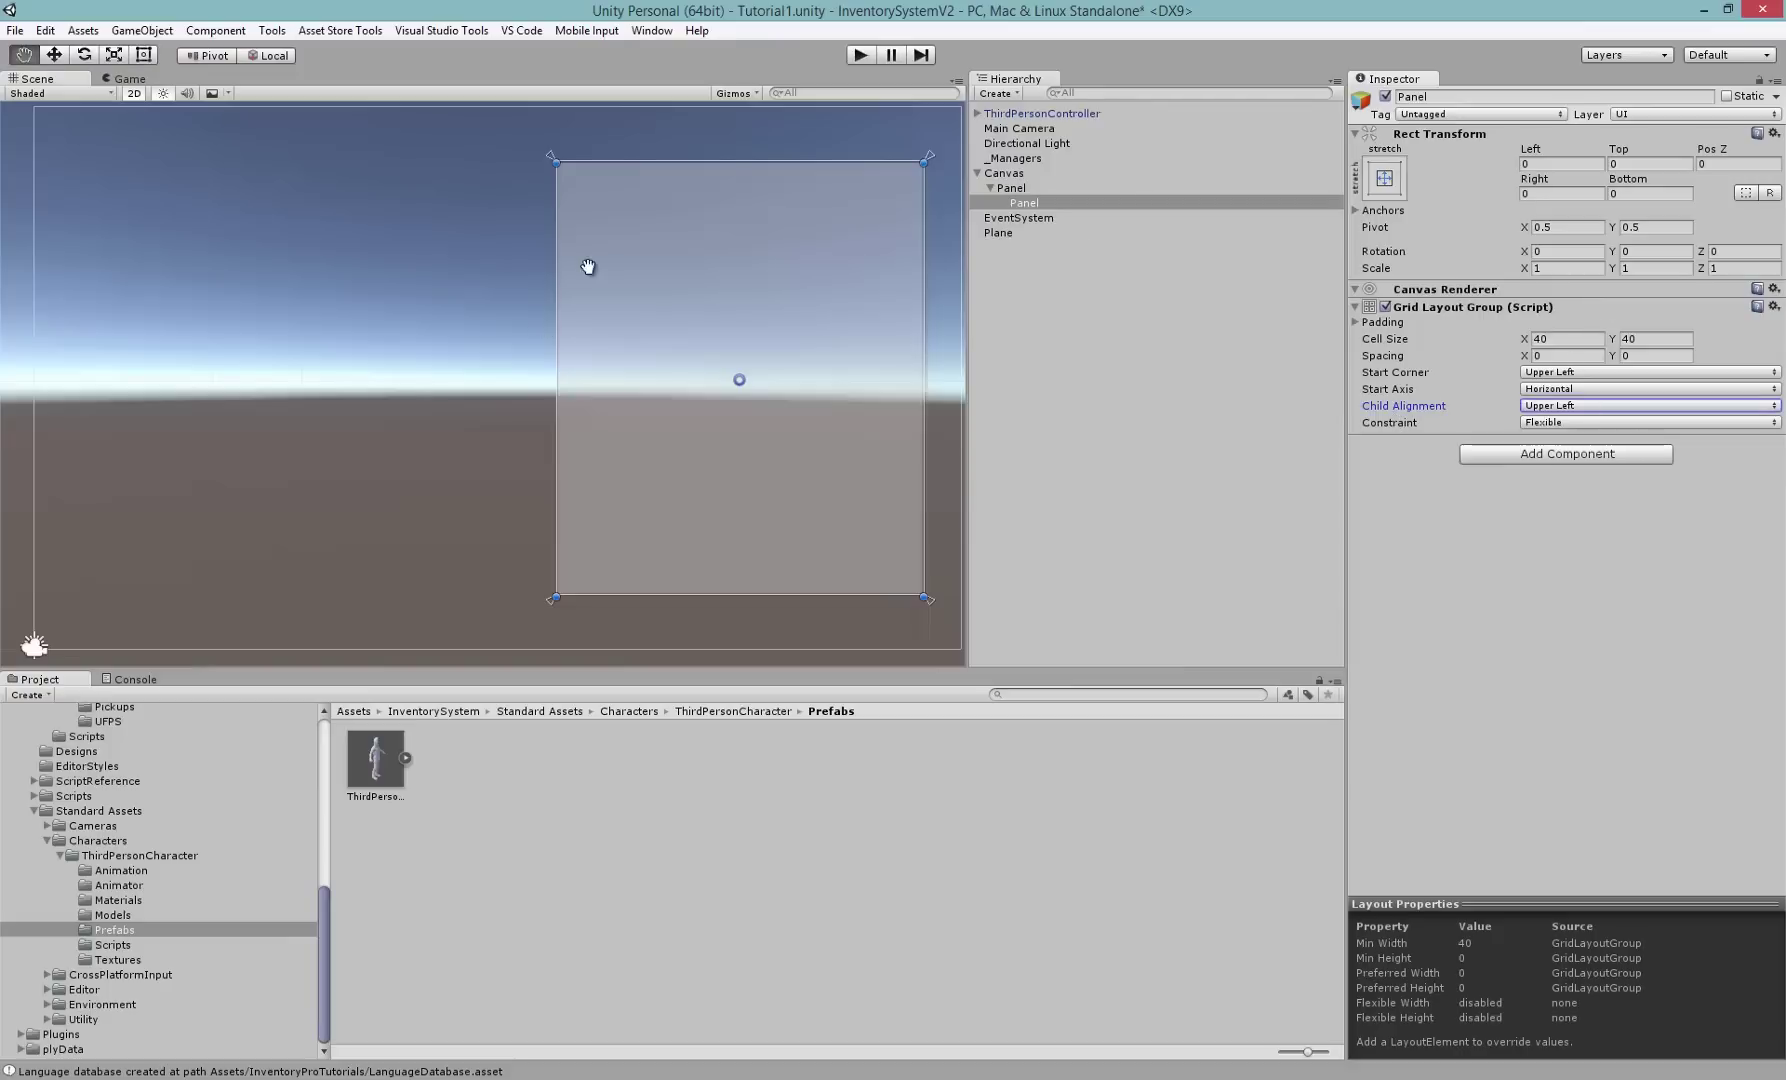
- Inset the child panel by setting its Left, Top, Right and Bottom offsets to 10
{"action": "middle_click_drag", "start_coordinate": [574, 271], "coordinate": [357, 310]}
{"action": "right_click_drag", "start_coordinate": [454, 227], "coordinate": [752, 230], "text": "alt"}
{"action": "middle_click_drag", "start_coordinate": [752, 230], "coordinate": [722, 212]}
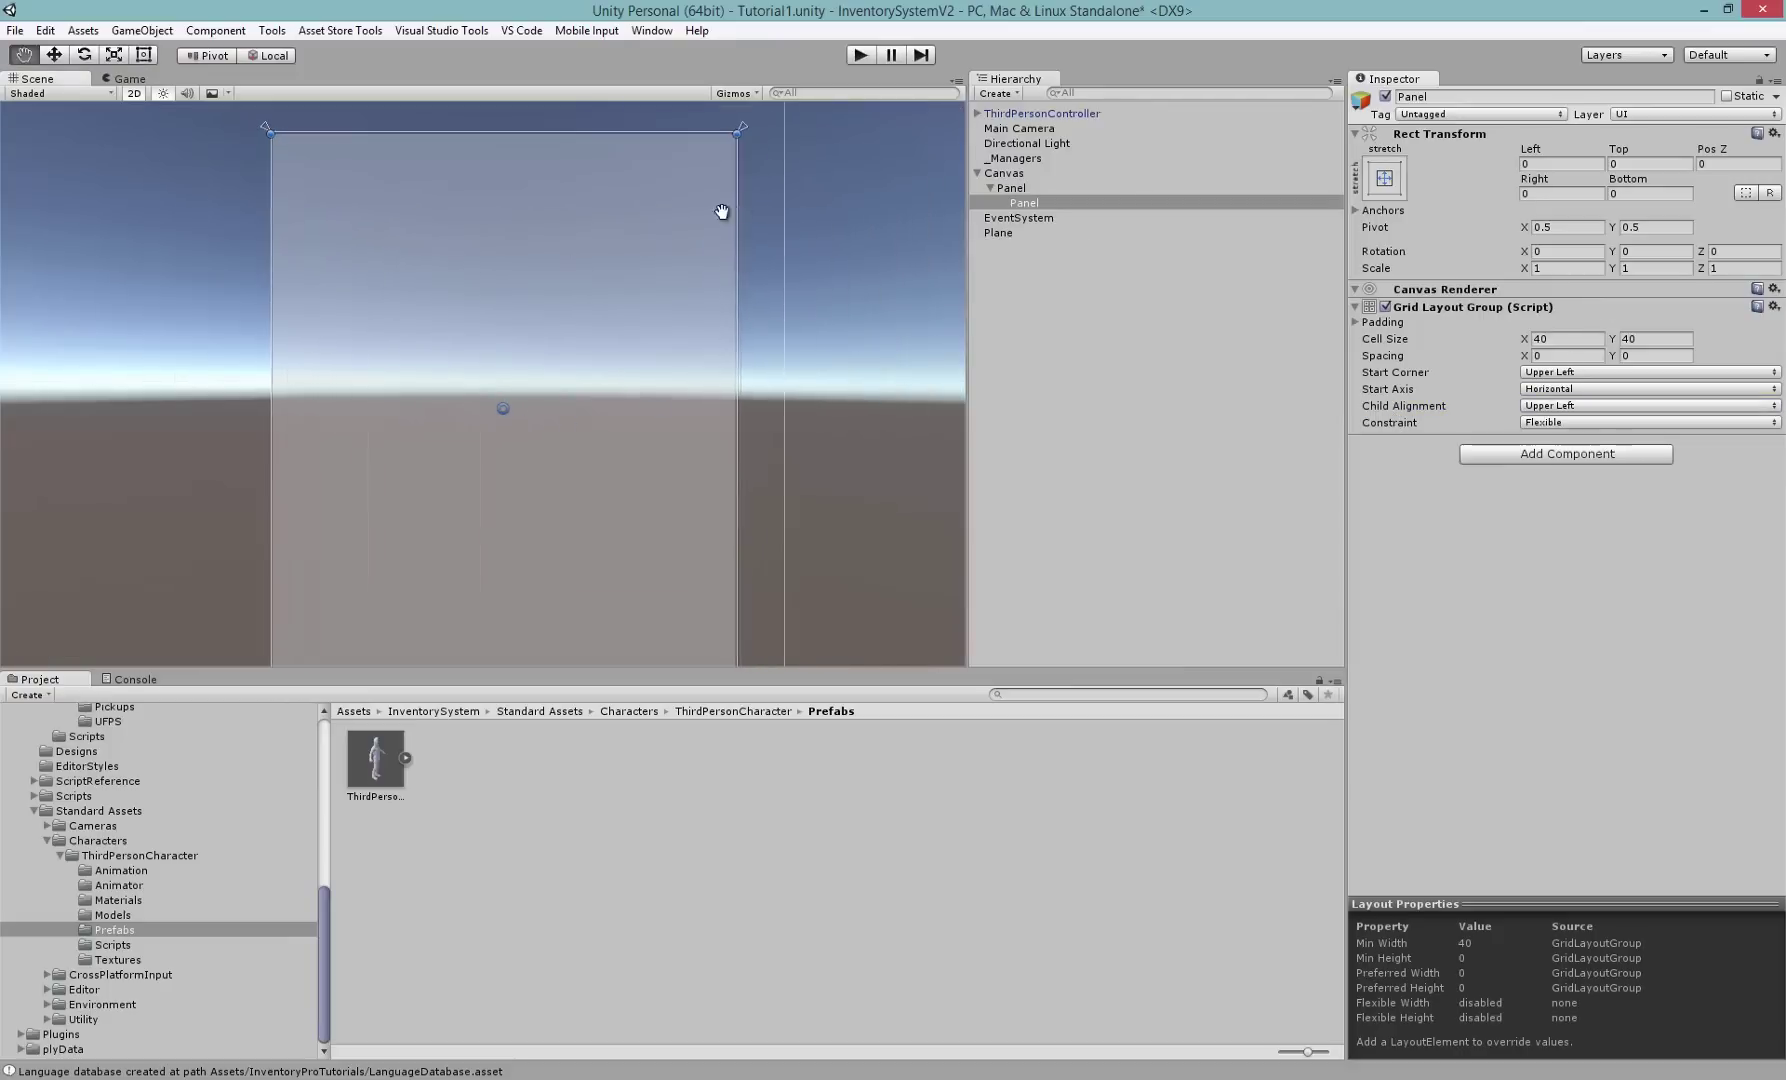
{"action": "left_click", "coordinate": [1523, 164]}
{"action": "type", "text": "10"}
{"action": "key", "text": "Tab"}
{"action": "type", "text": "10"}
{"action": "key", "text": "Tab"}
{"action": "key", "text": "Tab"}
{"action": "type", "text": "10"}
{"action": "key", "text": "Tab"}
{"action": "type", "text": "10"}
{"action": "middle_click_drag", "start_coordinate": [582, 255], "coordinate": [682, 243]}
{"action": "scroll", "coordinate": [762, 208], "scroll_direction": "down", "scroll_amount": 3}
{"action": "middle_click_drag", "start_coordinate": [529, 340], "coordinate": [552, 312]}
- Rename the outer panel as InventoryWindow
{"action": "left_click", "coordinate": [1012, 190]}
{"action": "left_click", "coordinate": [1406, 97]}
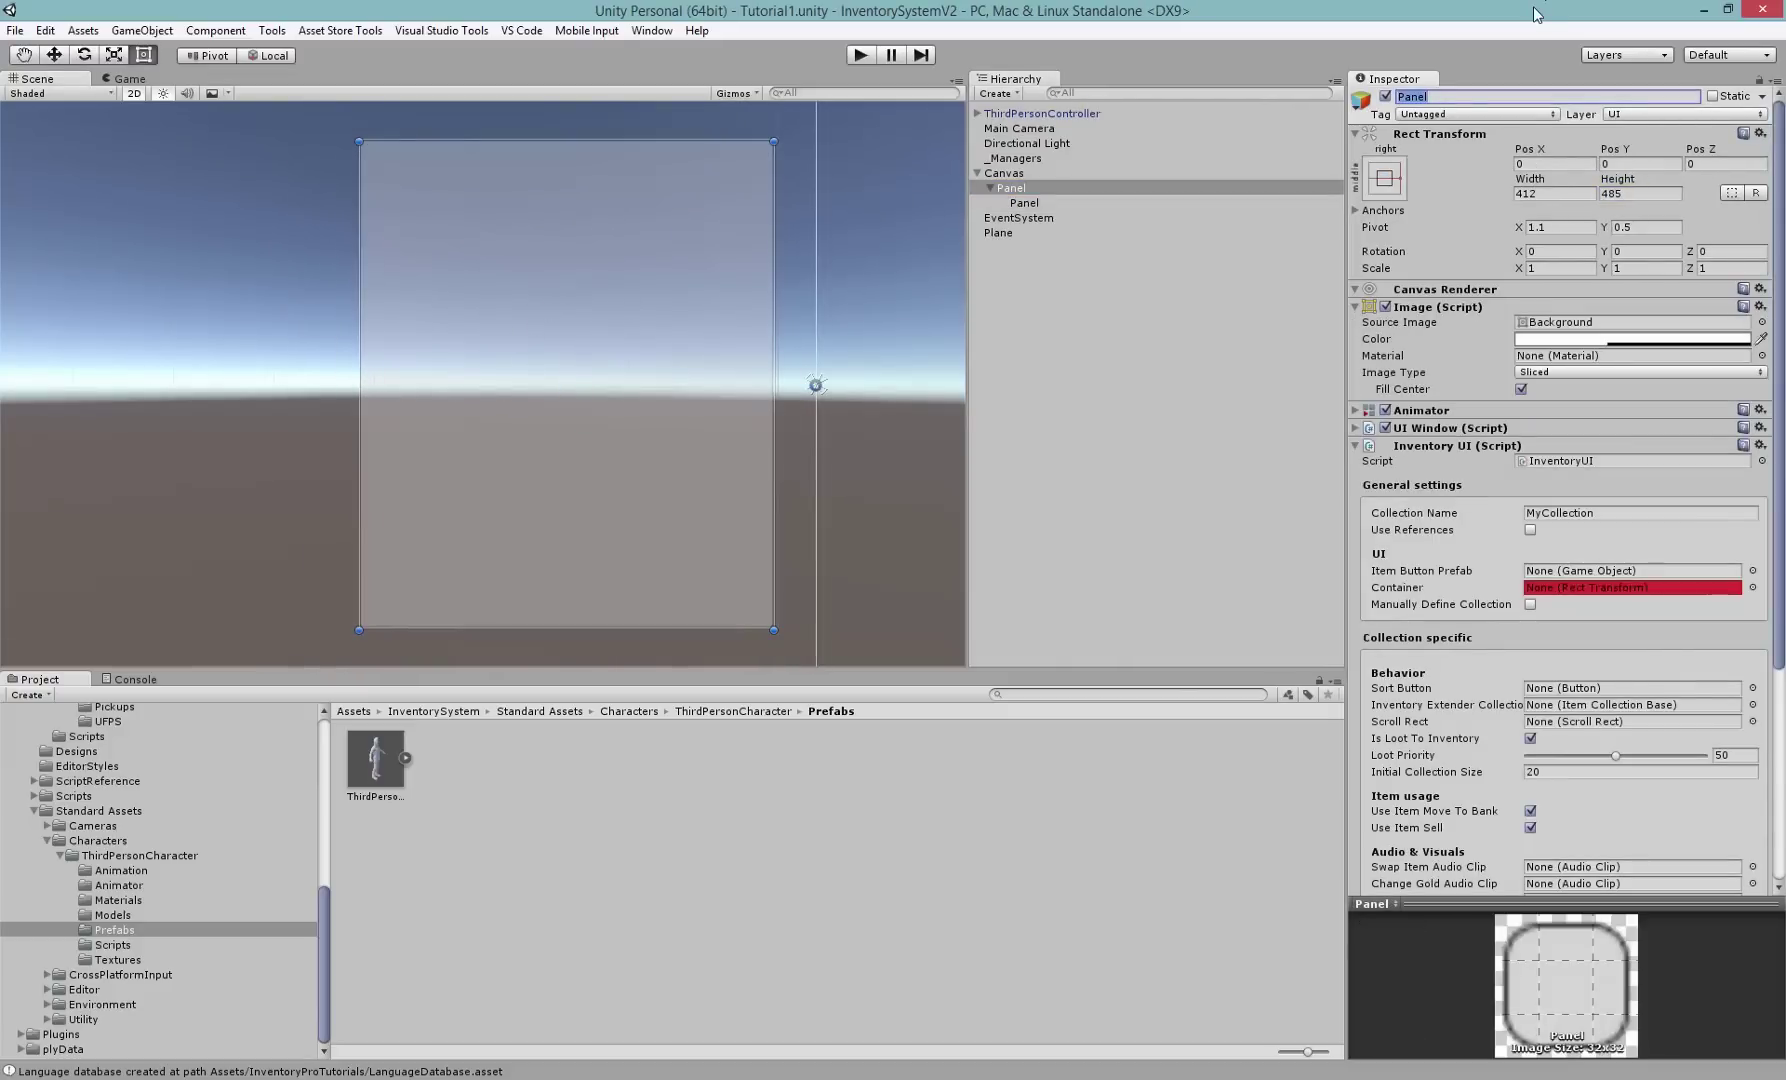
{"action": "type", "text": "InventoryWindow"}
{"action": "key", "text": "Return"}
- Assign the child panel as the Inventory UI's Container, rename it Container, and reselect InventoryWindow
{"action": "scroll", "coordinate": [1453, 516], "scroll_direction": "down", "scroll_amount": 3}
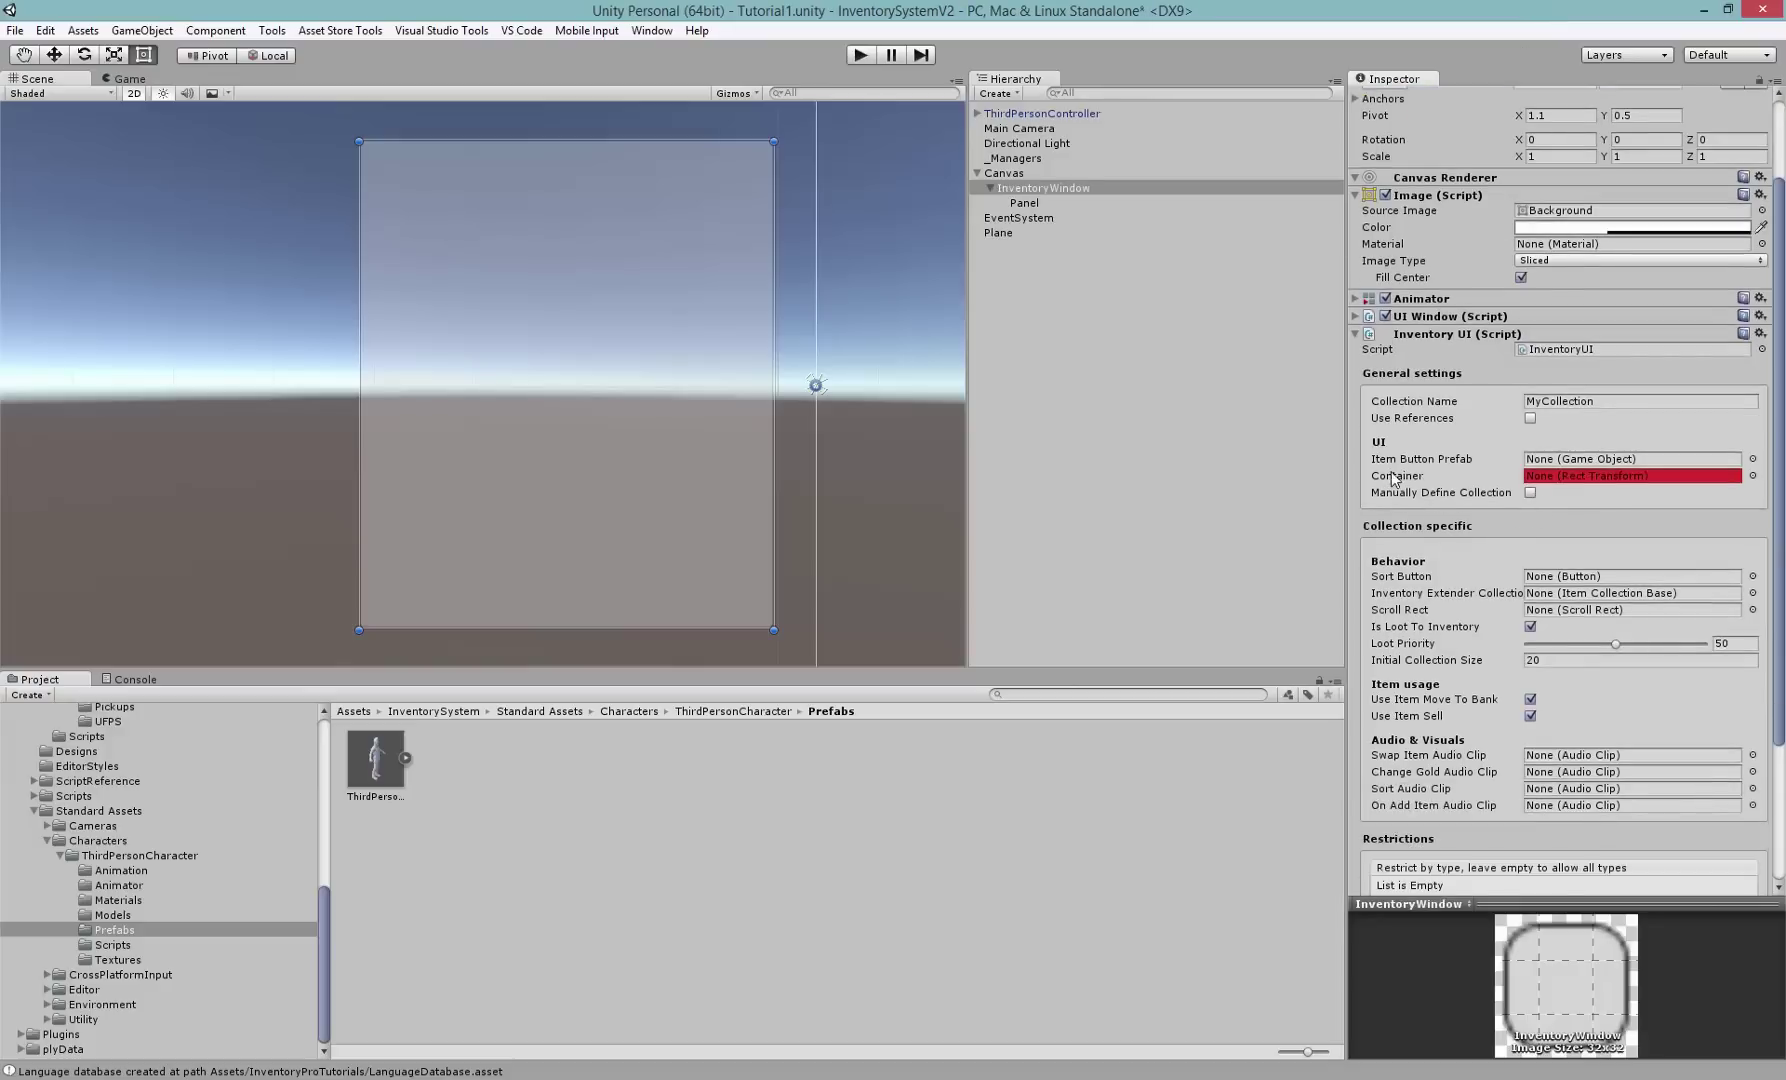
{"action": "left_click_drag", "start_coordinate": [1023, 206], "coordinate": [1594, 480]}
{"action": "left_click", "coordinate": [1020, 203]}
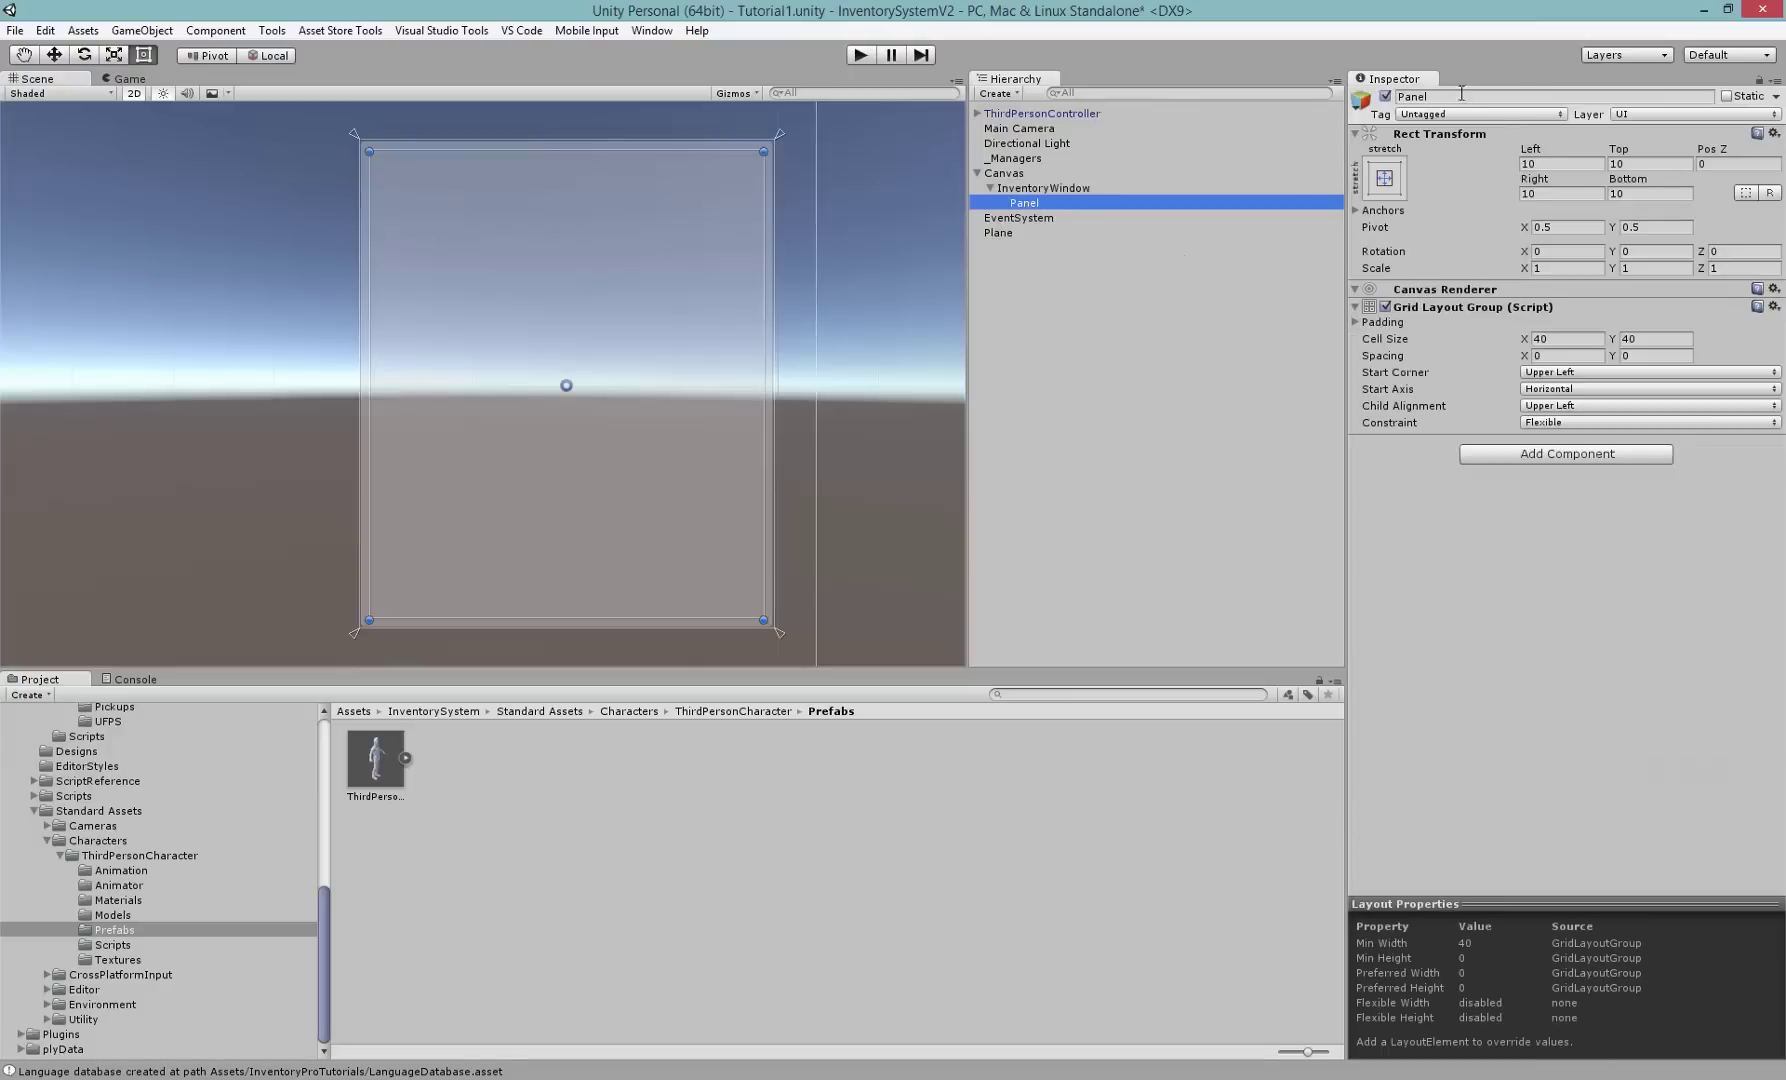
{"action": "left_click", "coordinate": [1450, 96]}
{"action": "type", "text": "Container"}
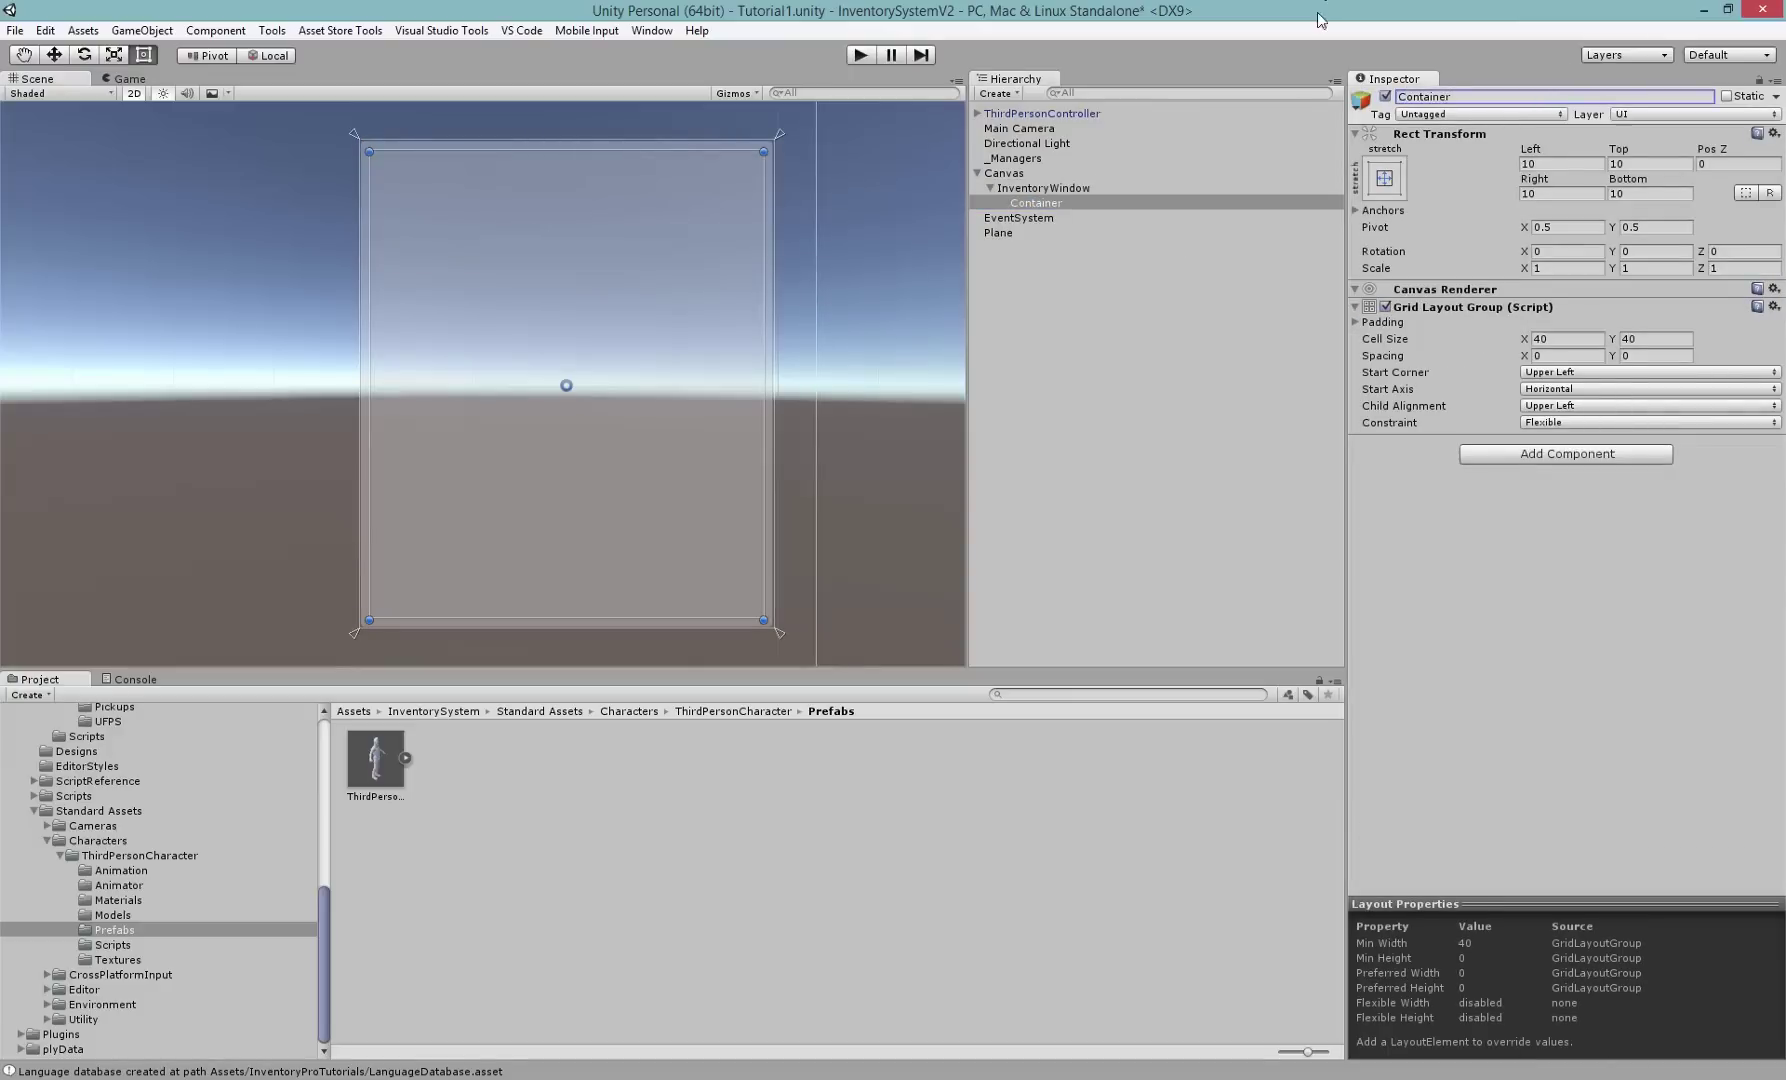
{"action": "left_click", "coordinate": [1048, 187]}
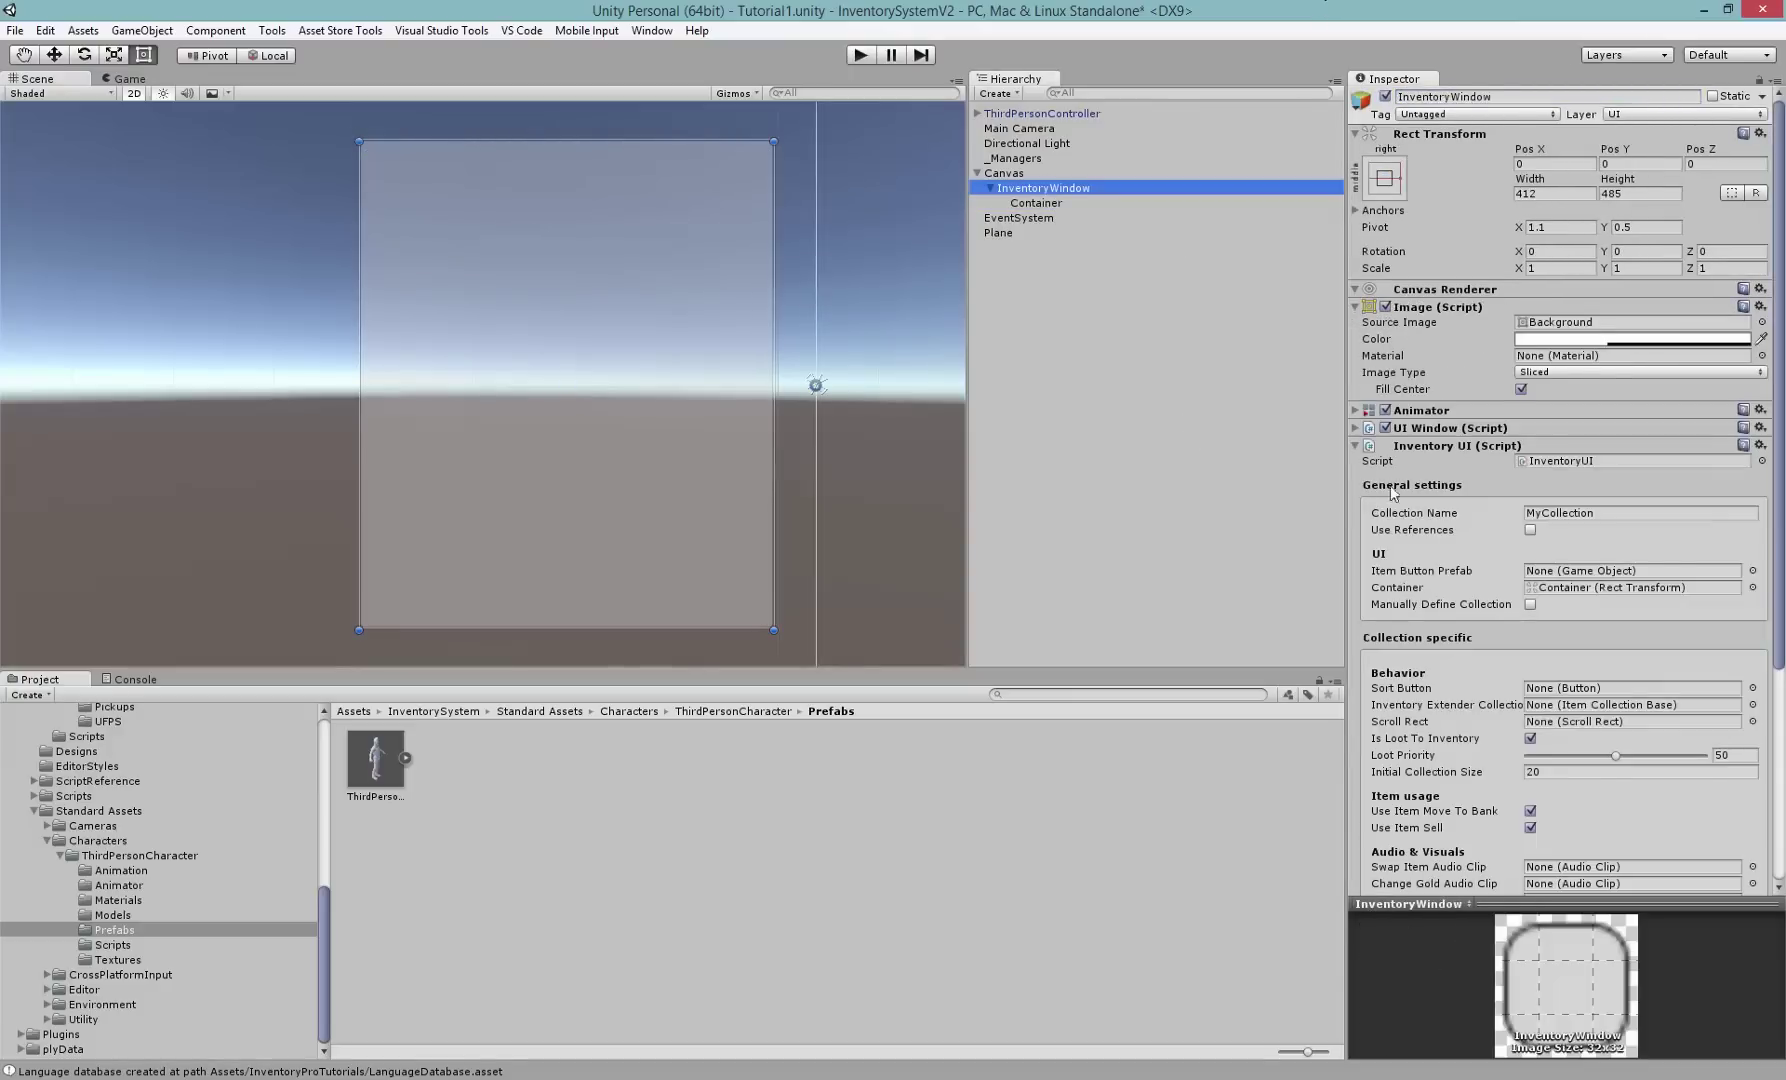
- Set the Collection Name of InventoryWindow's Inventory UI component to Inventory
{"action": "scroll", "coordinate": [1434, 494], "scroll_direction": "down", "scroll_amount": 2}
{"action": "left_click", "coordinate": [1600, 456]}
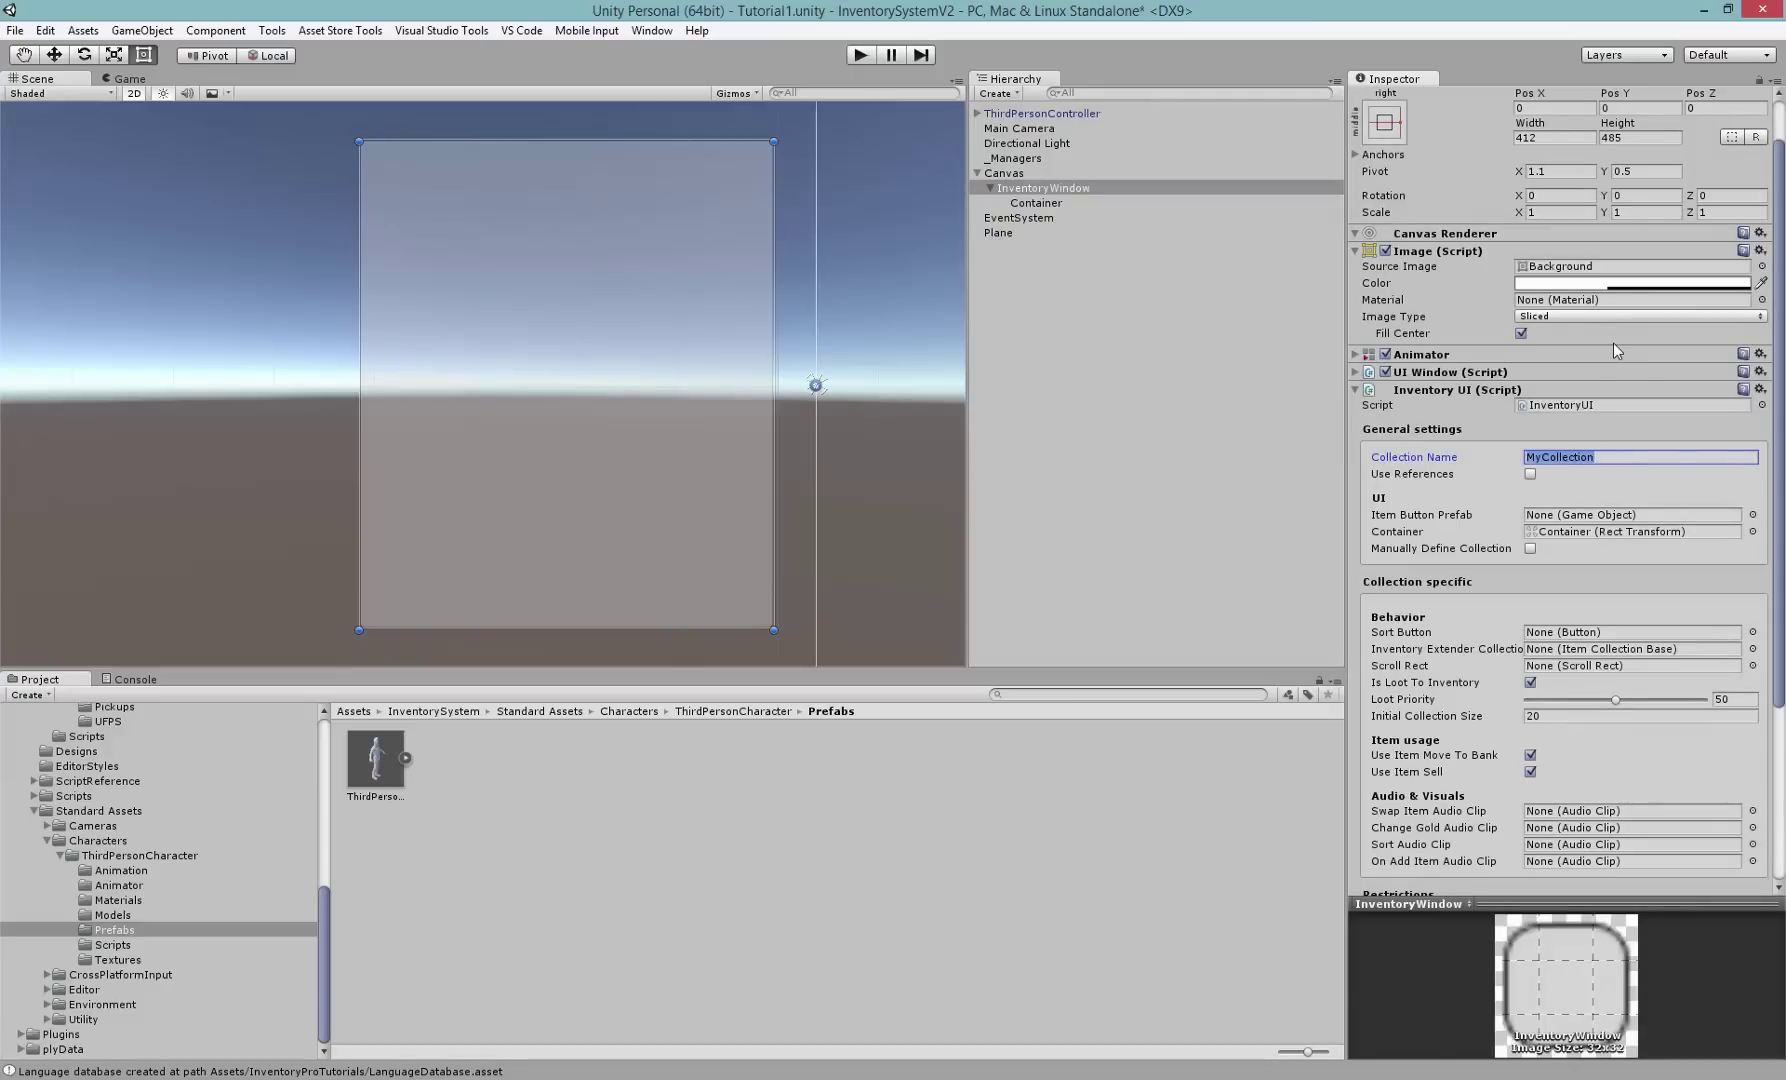
{"action": "key", "text": "BackSpace"}
{"action": "type", "text": "Inventory"}
{"action": "key", "text": "Tab"}
{"action": "scroll", "coordinate": [1778, 432], "scroll_direction": "down", "scroll_amount": 3}
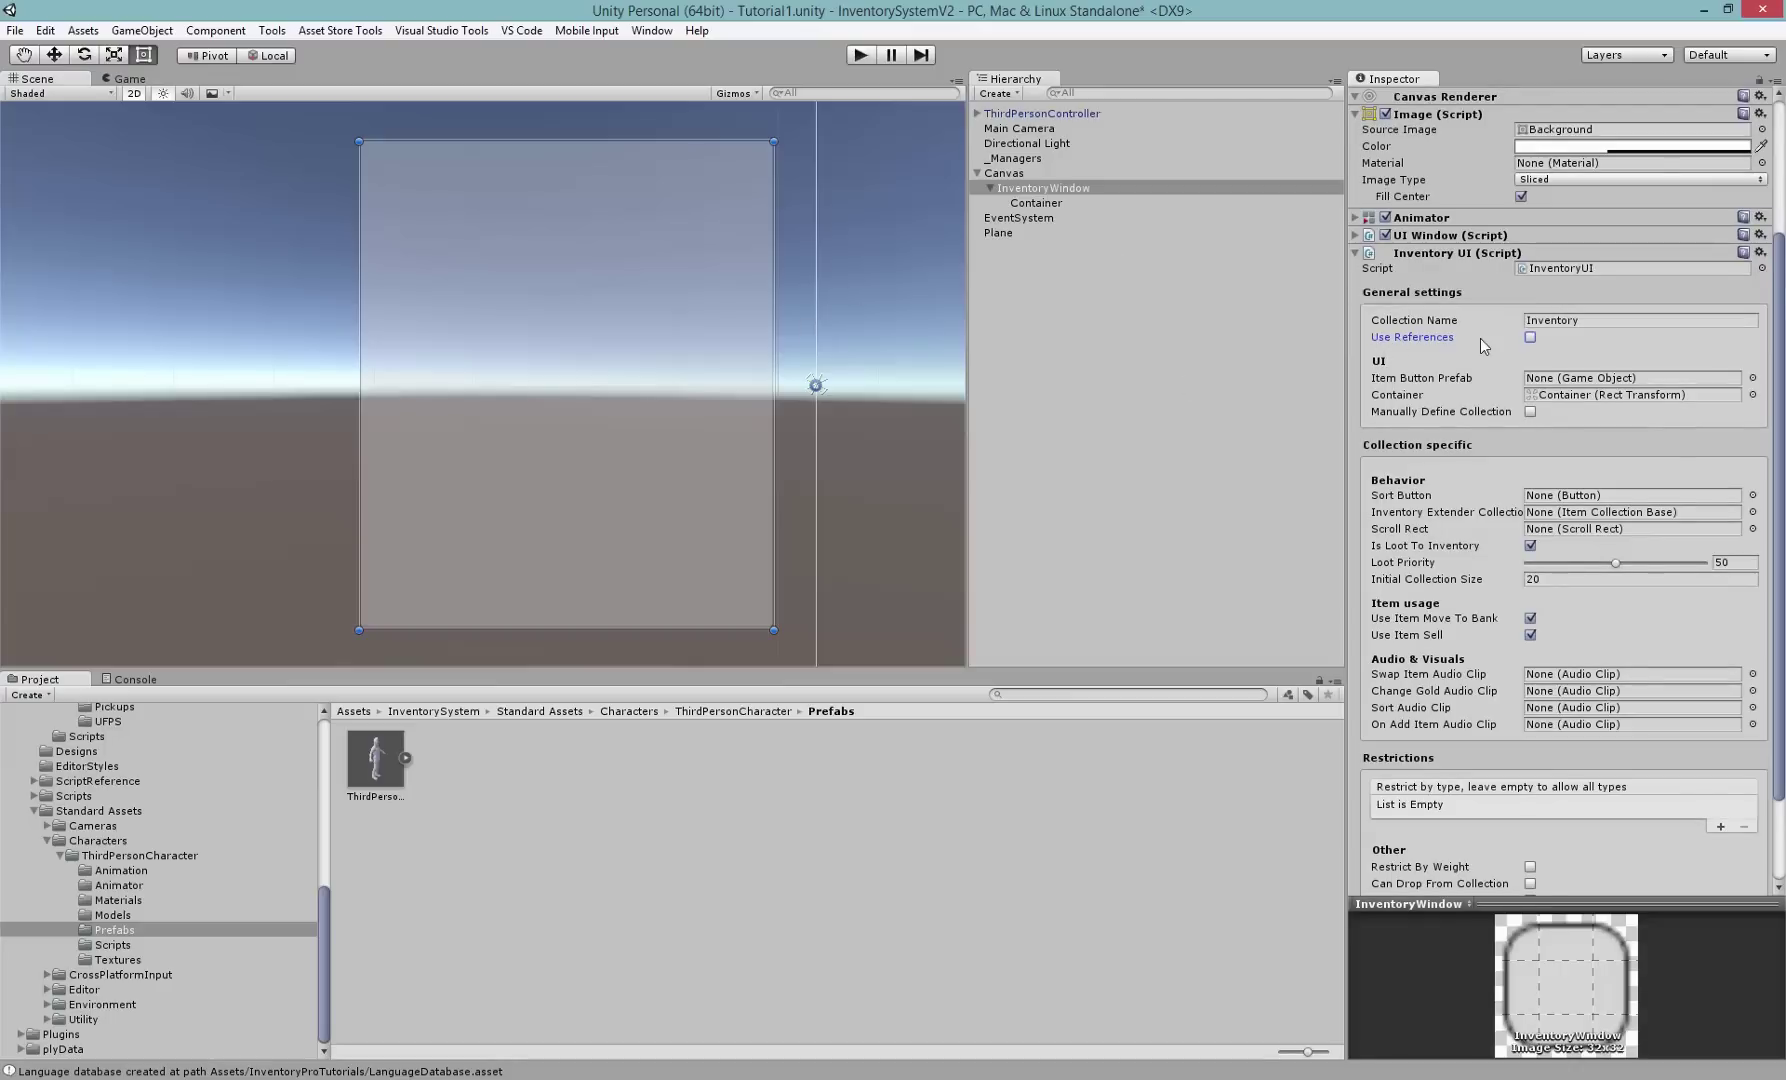
- Check the default Item Button Prefab in the Inventory Pro main manager's settings and close the manager
{"action": "middle_click_drag", "start_coordinate": [542, 407], "coordinate": [568, 422]}
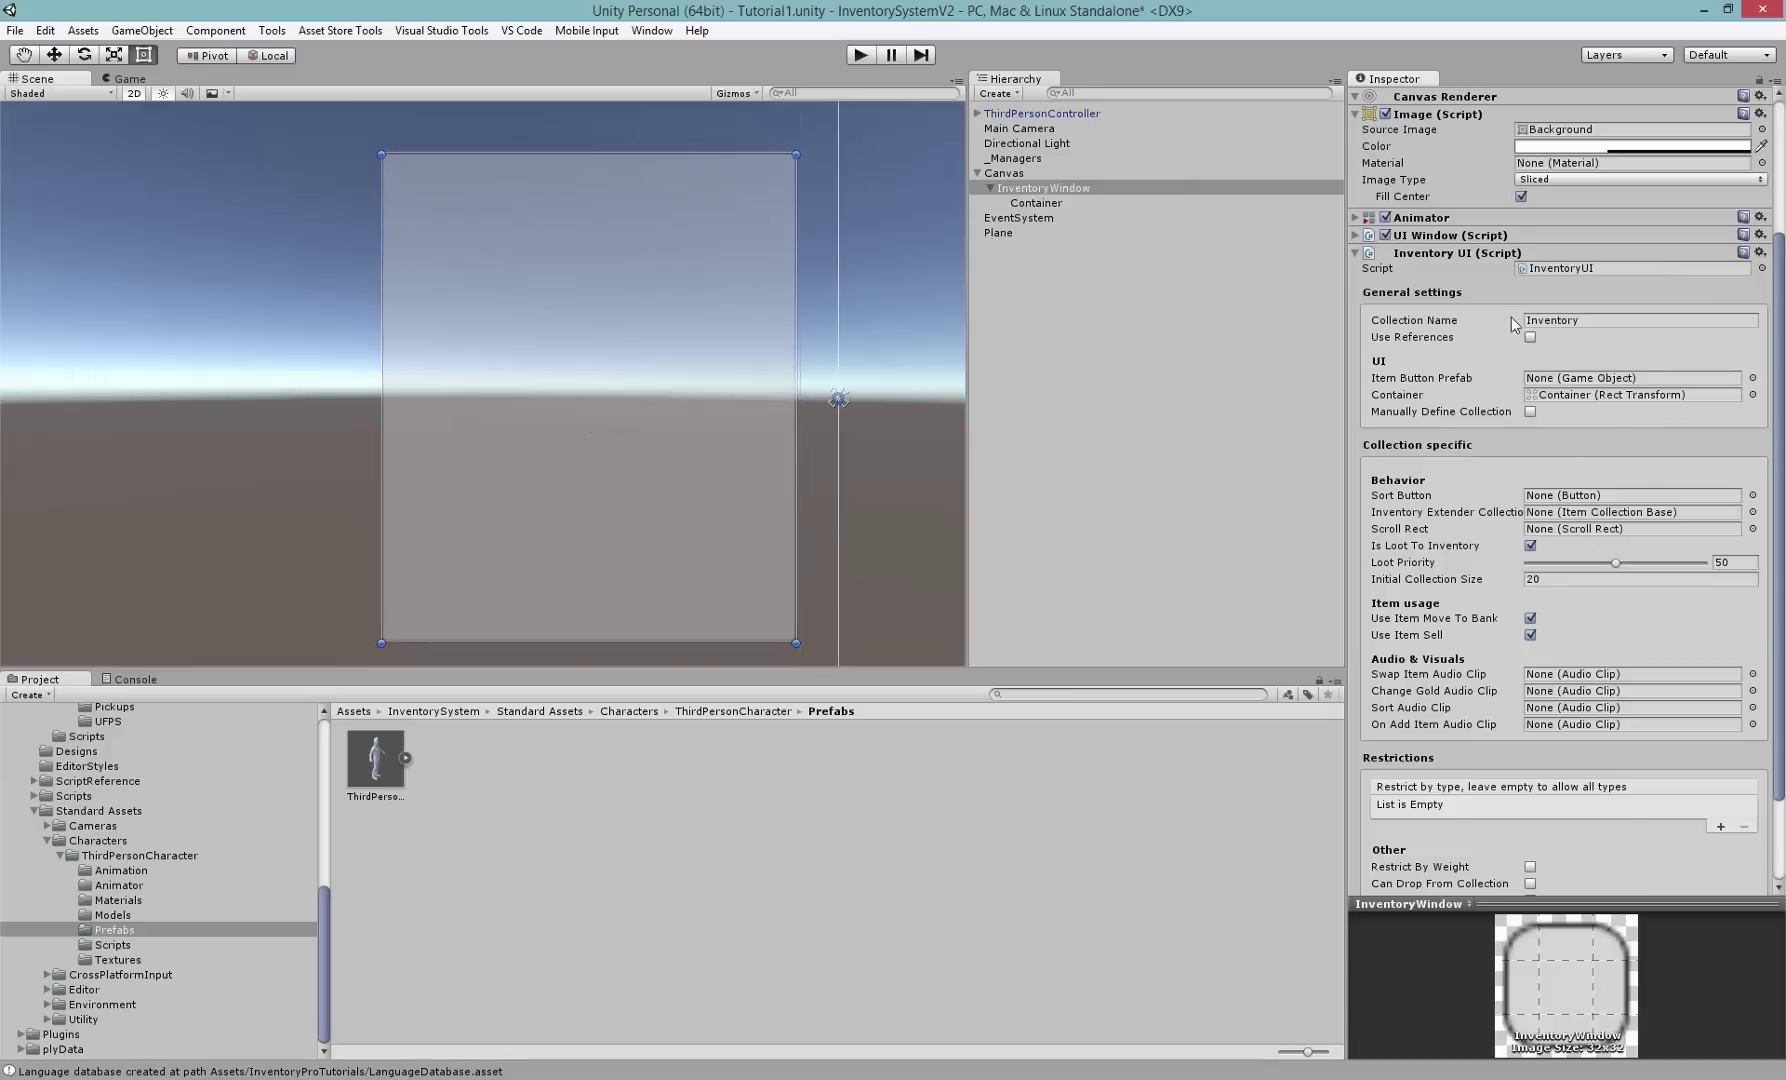
{"action": "left_click", "coordinate": [1418, 382]}
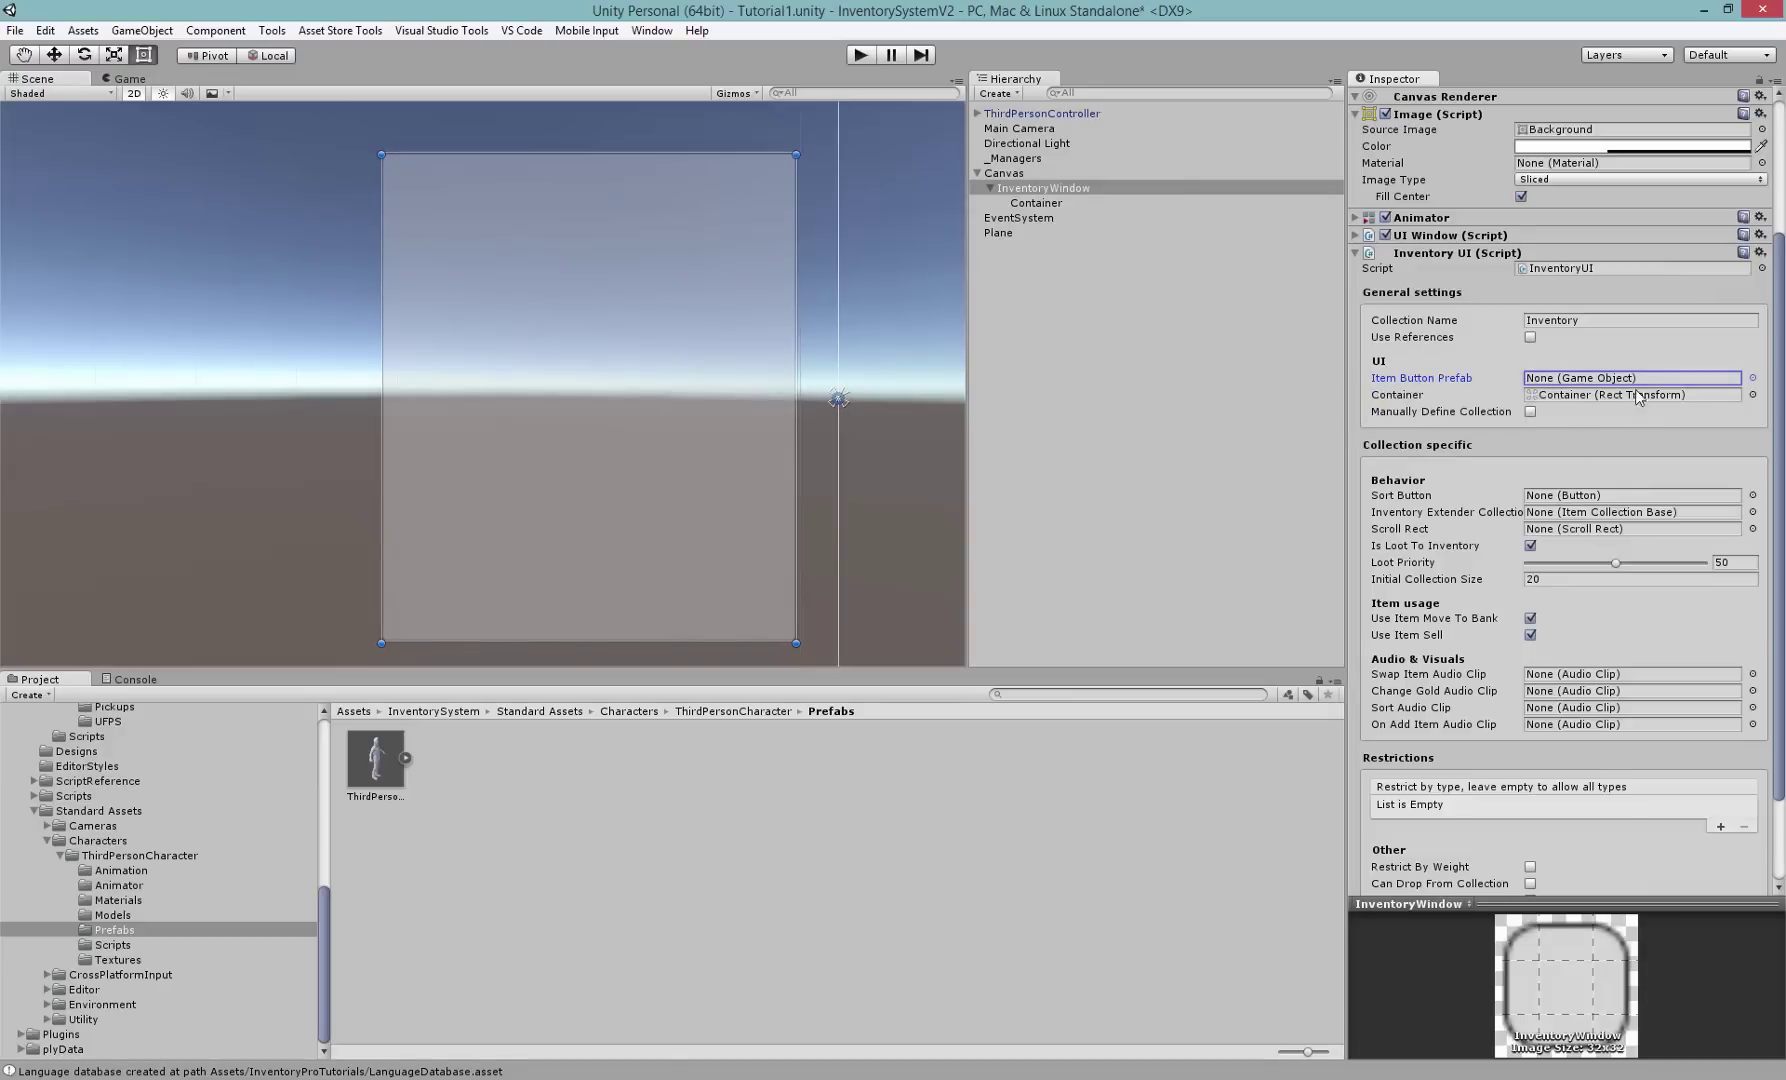
{"action": "left_click", "coordinate": [270, 30]}
{"action": "mouse_move", "coordinate": [263, 52]}
{"action": "left_click", "coordinate": [333, 52]}
{"action": "left_click", "coordinate": [1105, 242]}
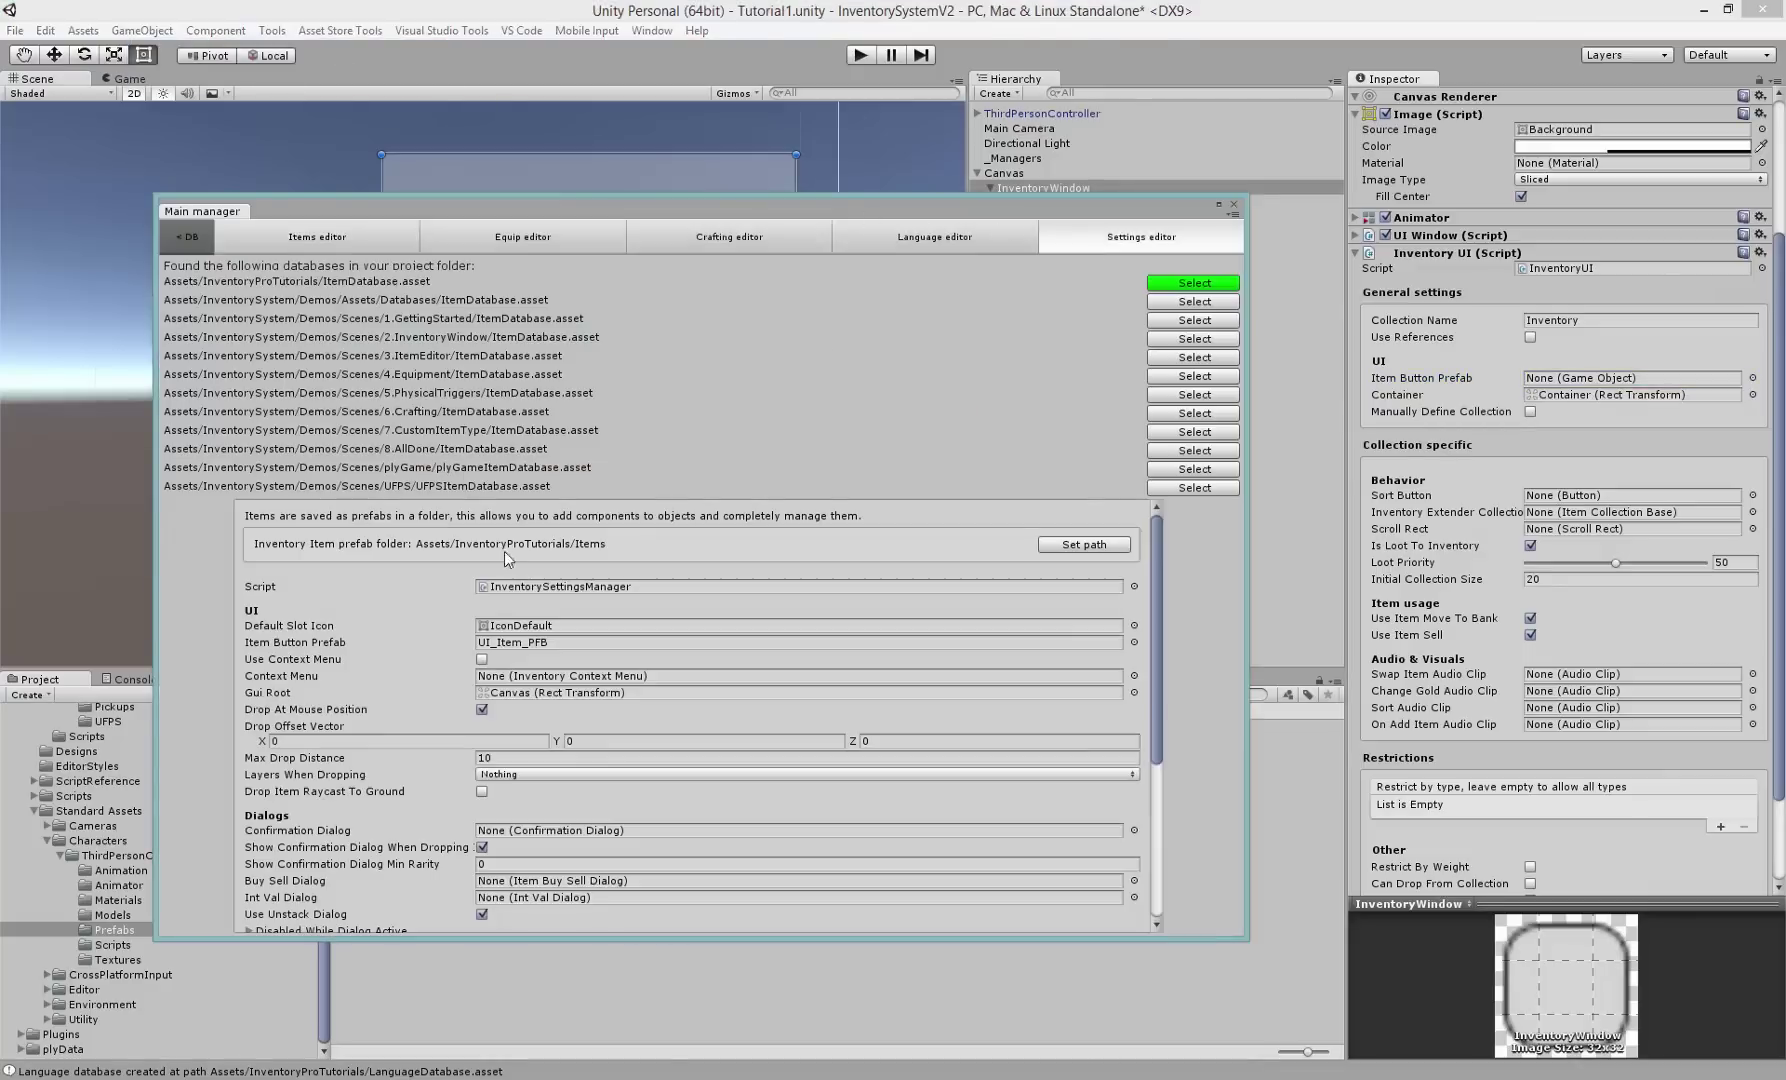
{"action": "left_click", "coordinate": [253, 645]}
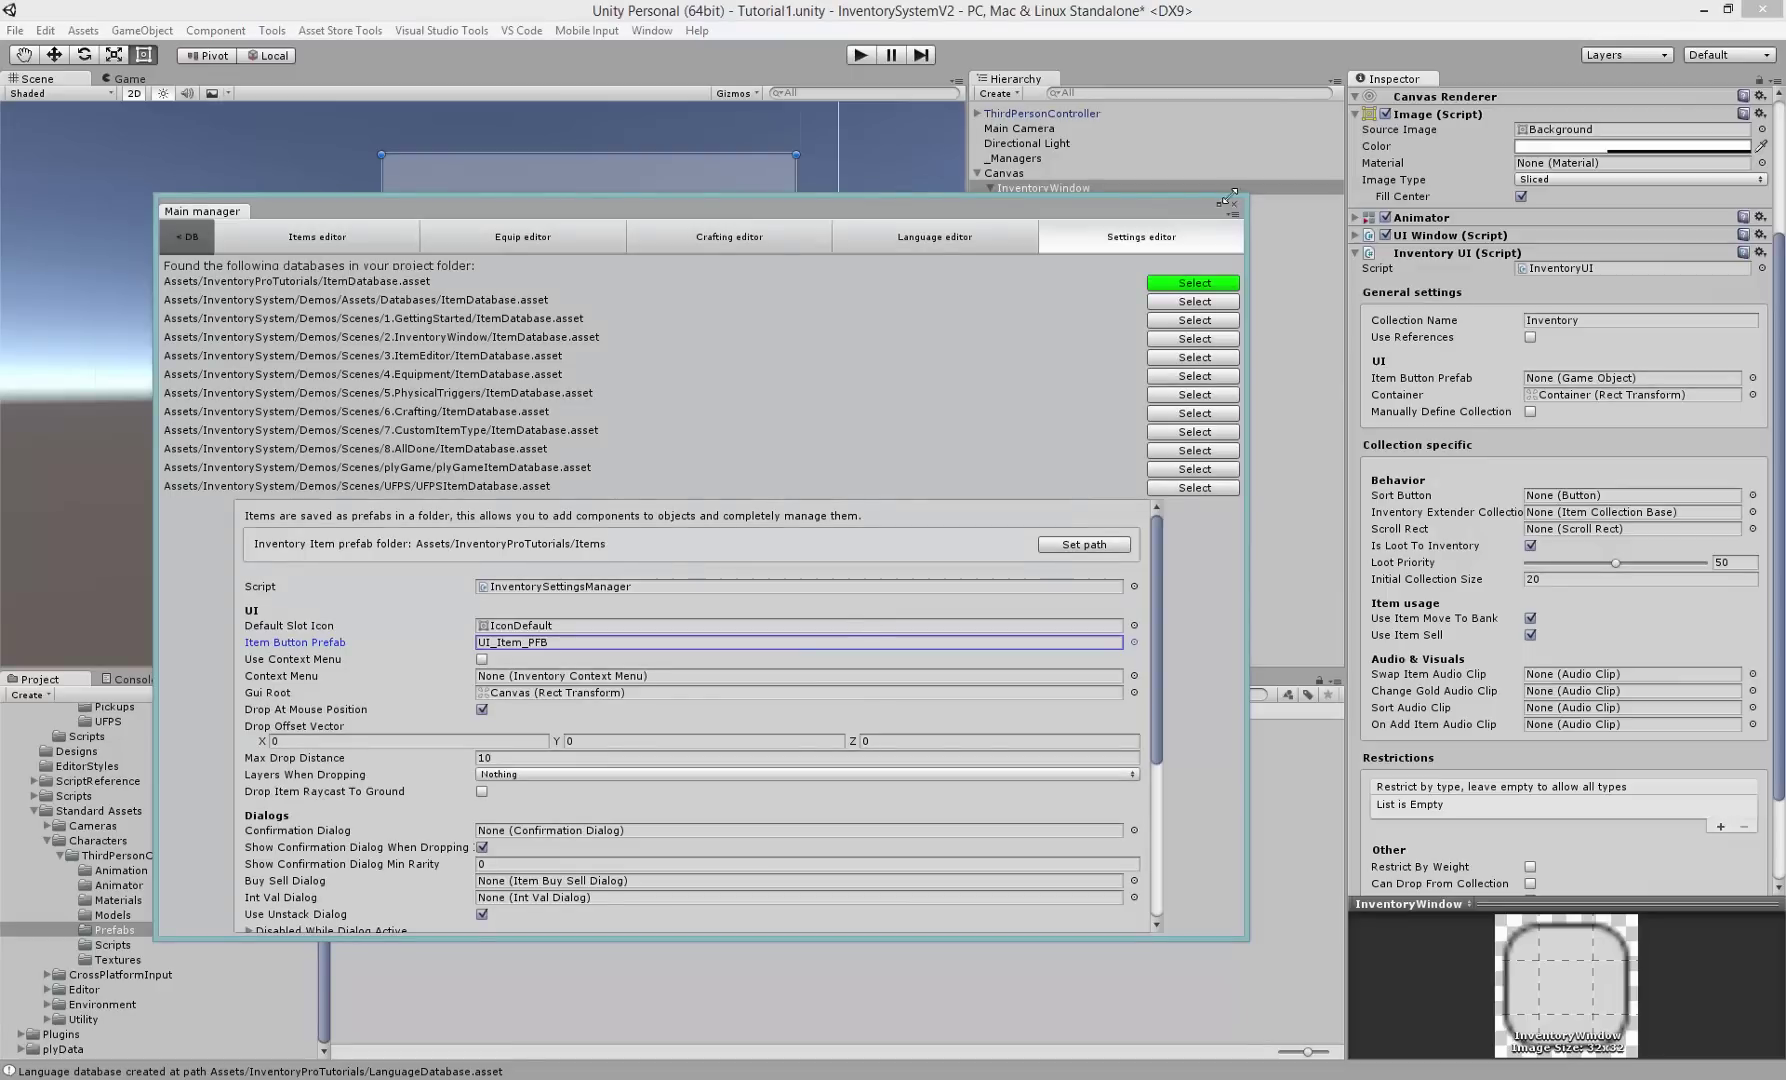
{"action": "left_click", "coordinate": [1234, 206]}
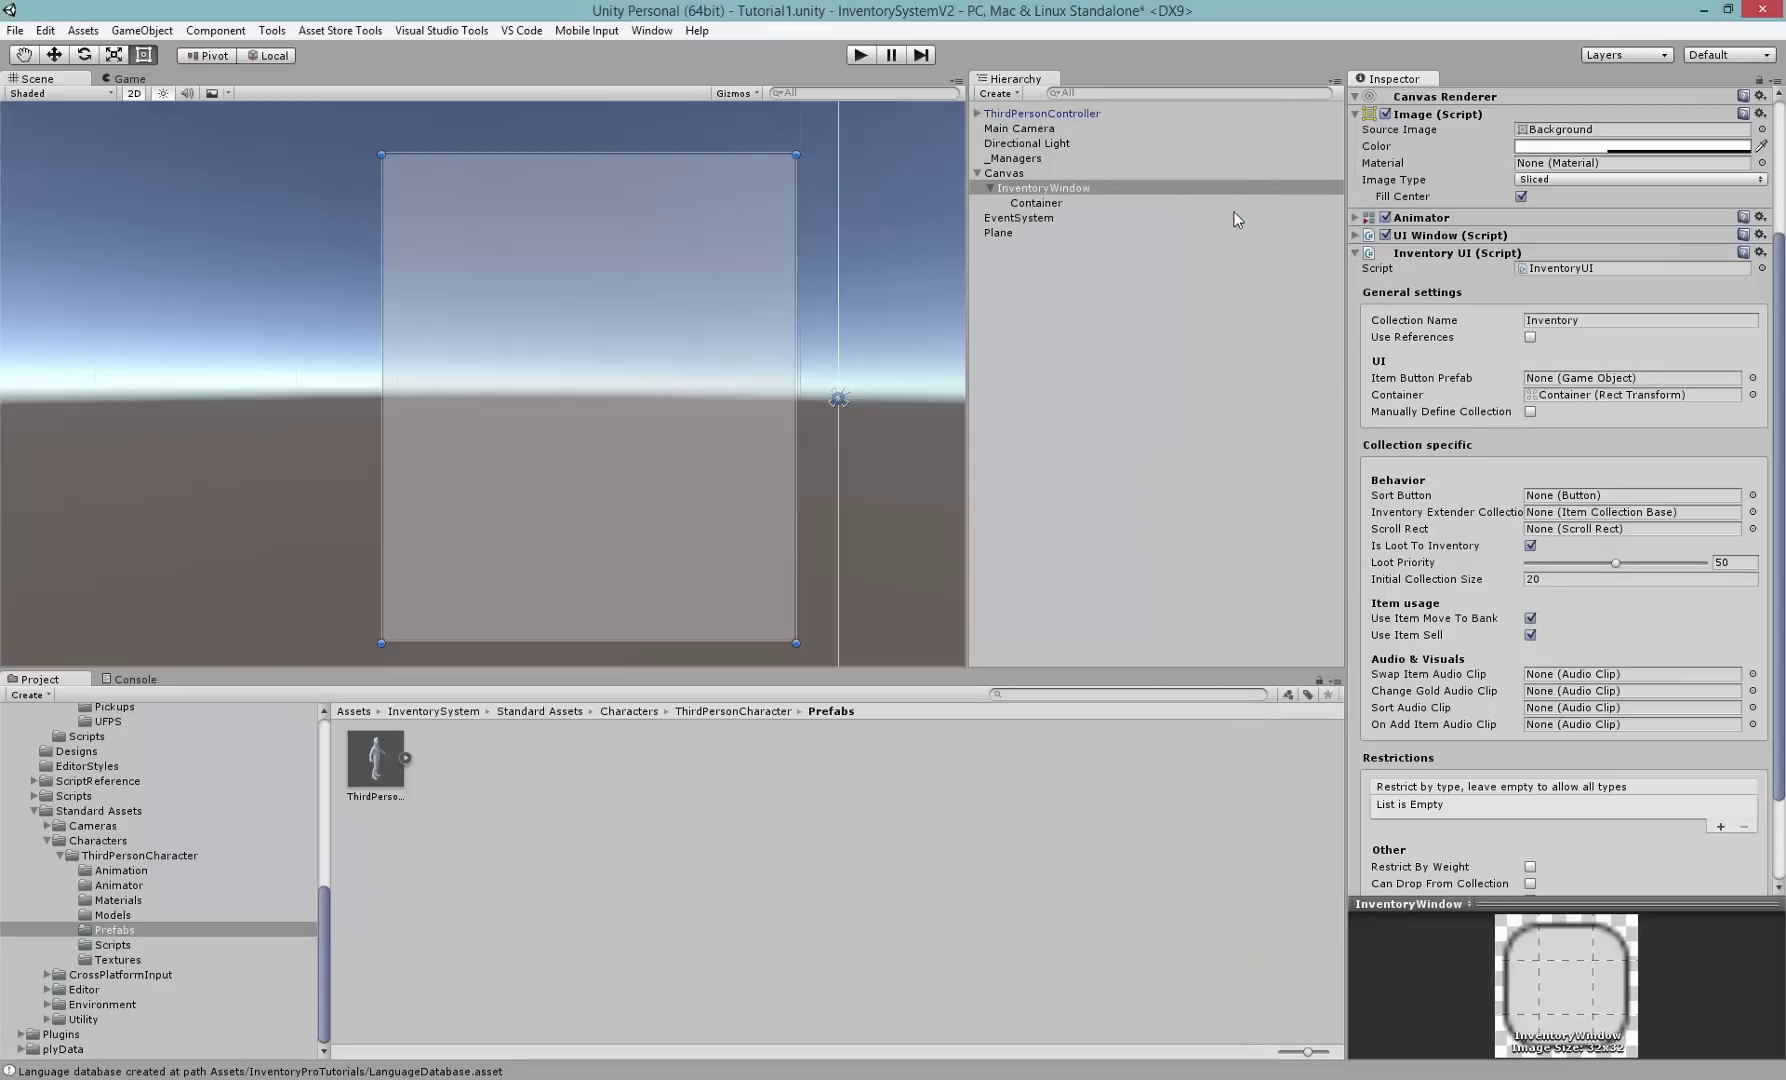
- Try out the Manually Define Collection option on the Inventory UI component and turn it off again
{"action": "left_click", "coordinate": [1393, 397]}
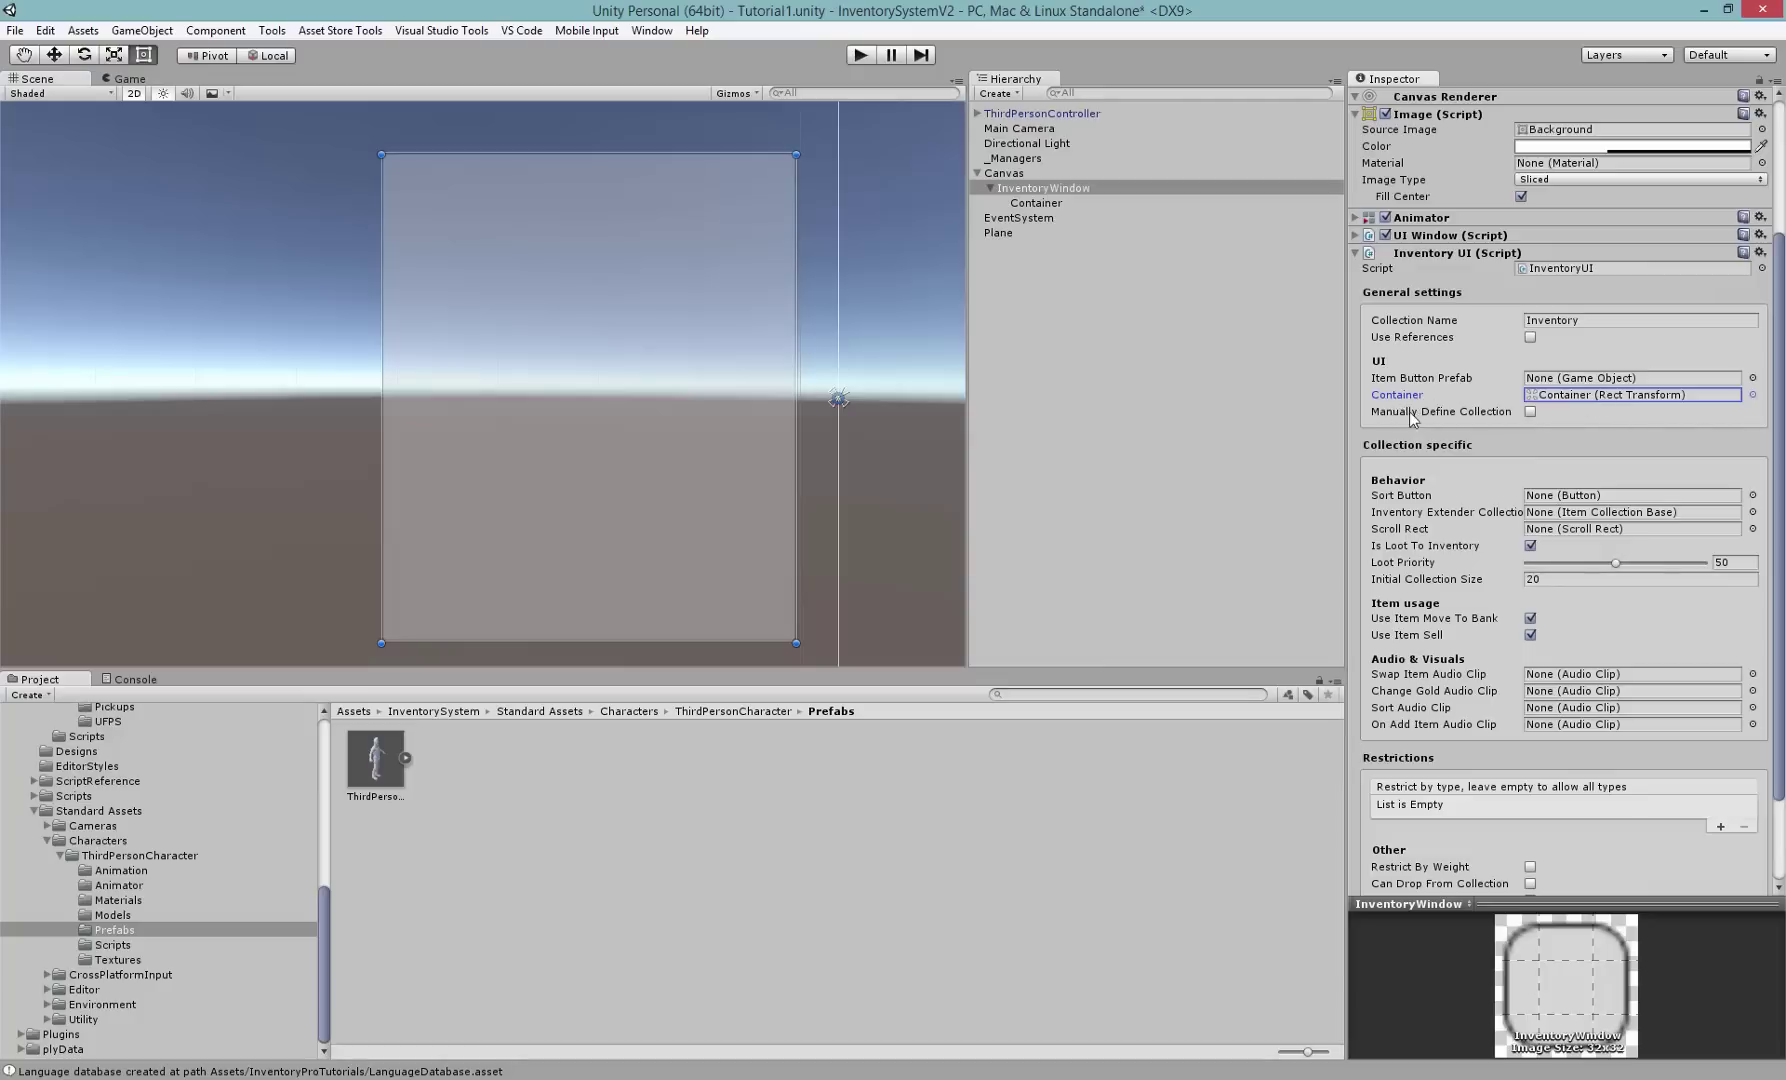
{"action": "left_click", "coordinate": [1405, 413]}
{"action": "left_click", "coordinate": [1530, 411]}
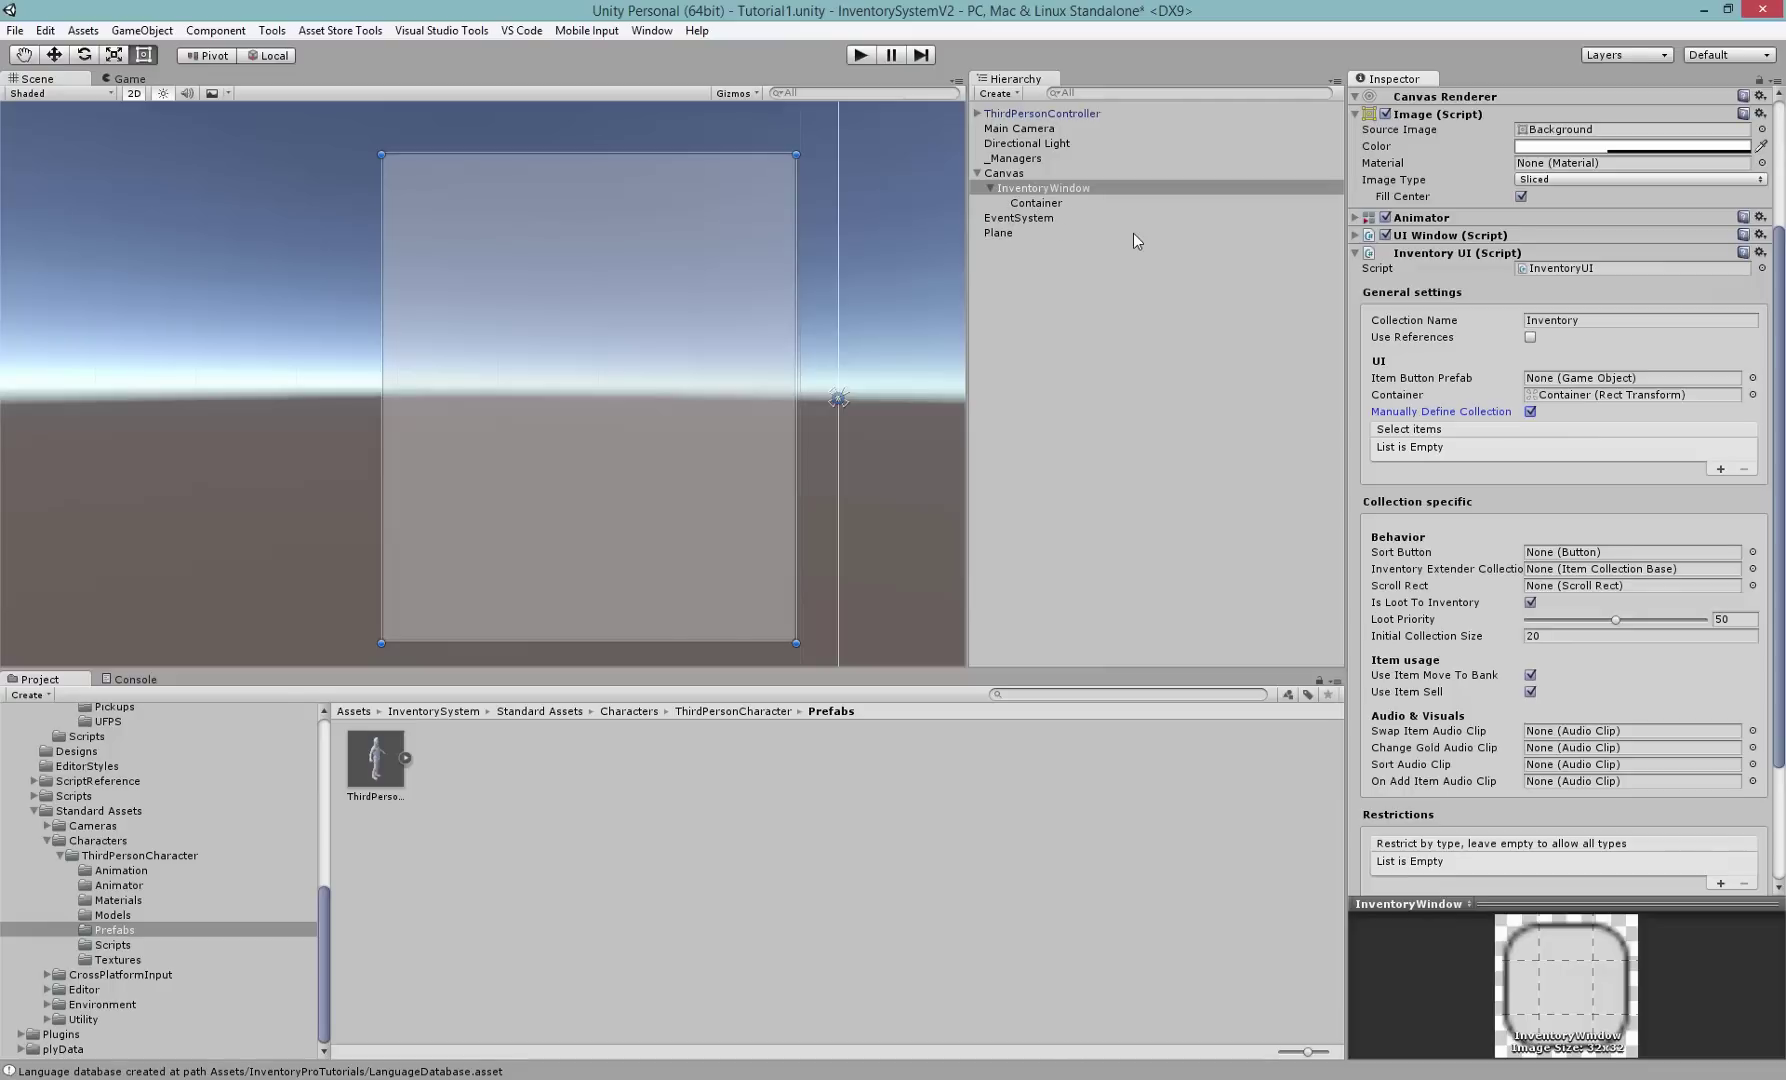
{"action": "left_click", "coordinate": [1530, 411]}
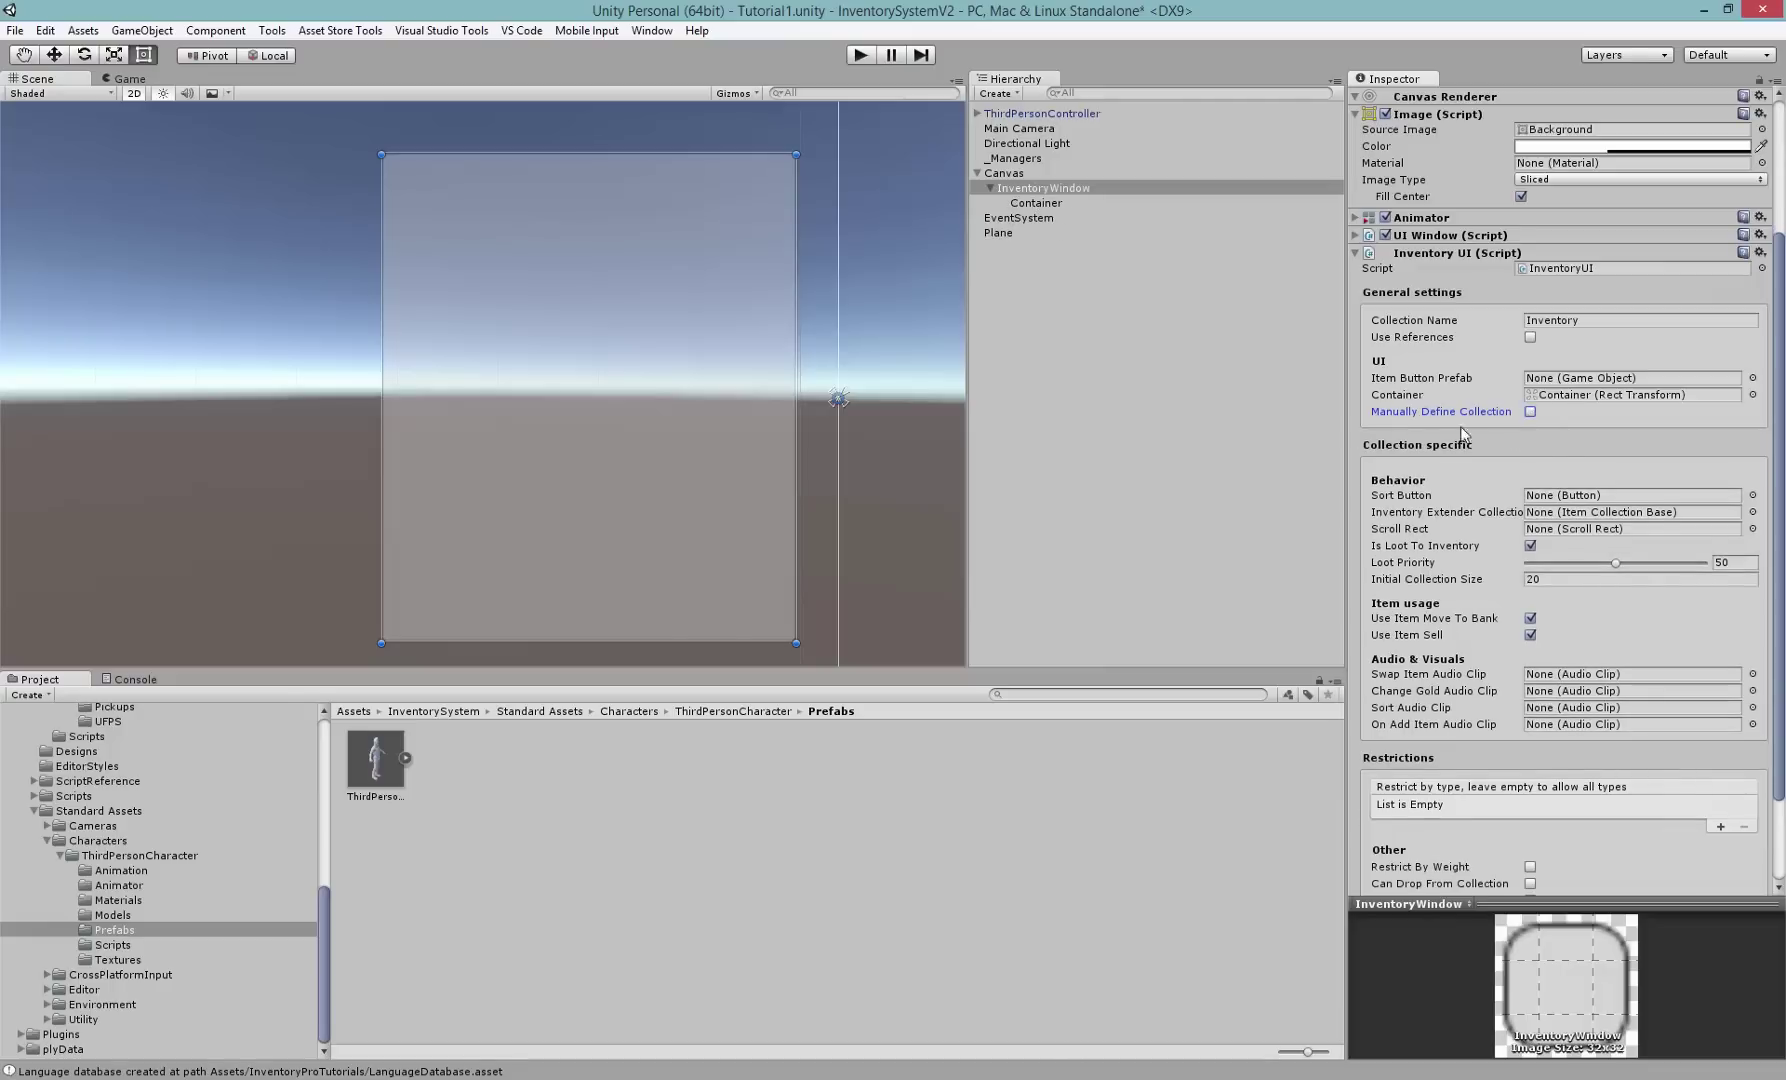
- Examine the Inventory UI's behavior settings: Sort Button, Inventory Extender Collection, Scroll Rect and Is Loot To Inventory
{"action": "scroll", "coordinate": [1530, 434], "scroll_direction": "down", "scroll_amount": 2}
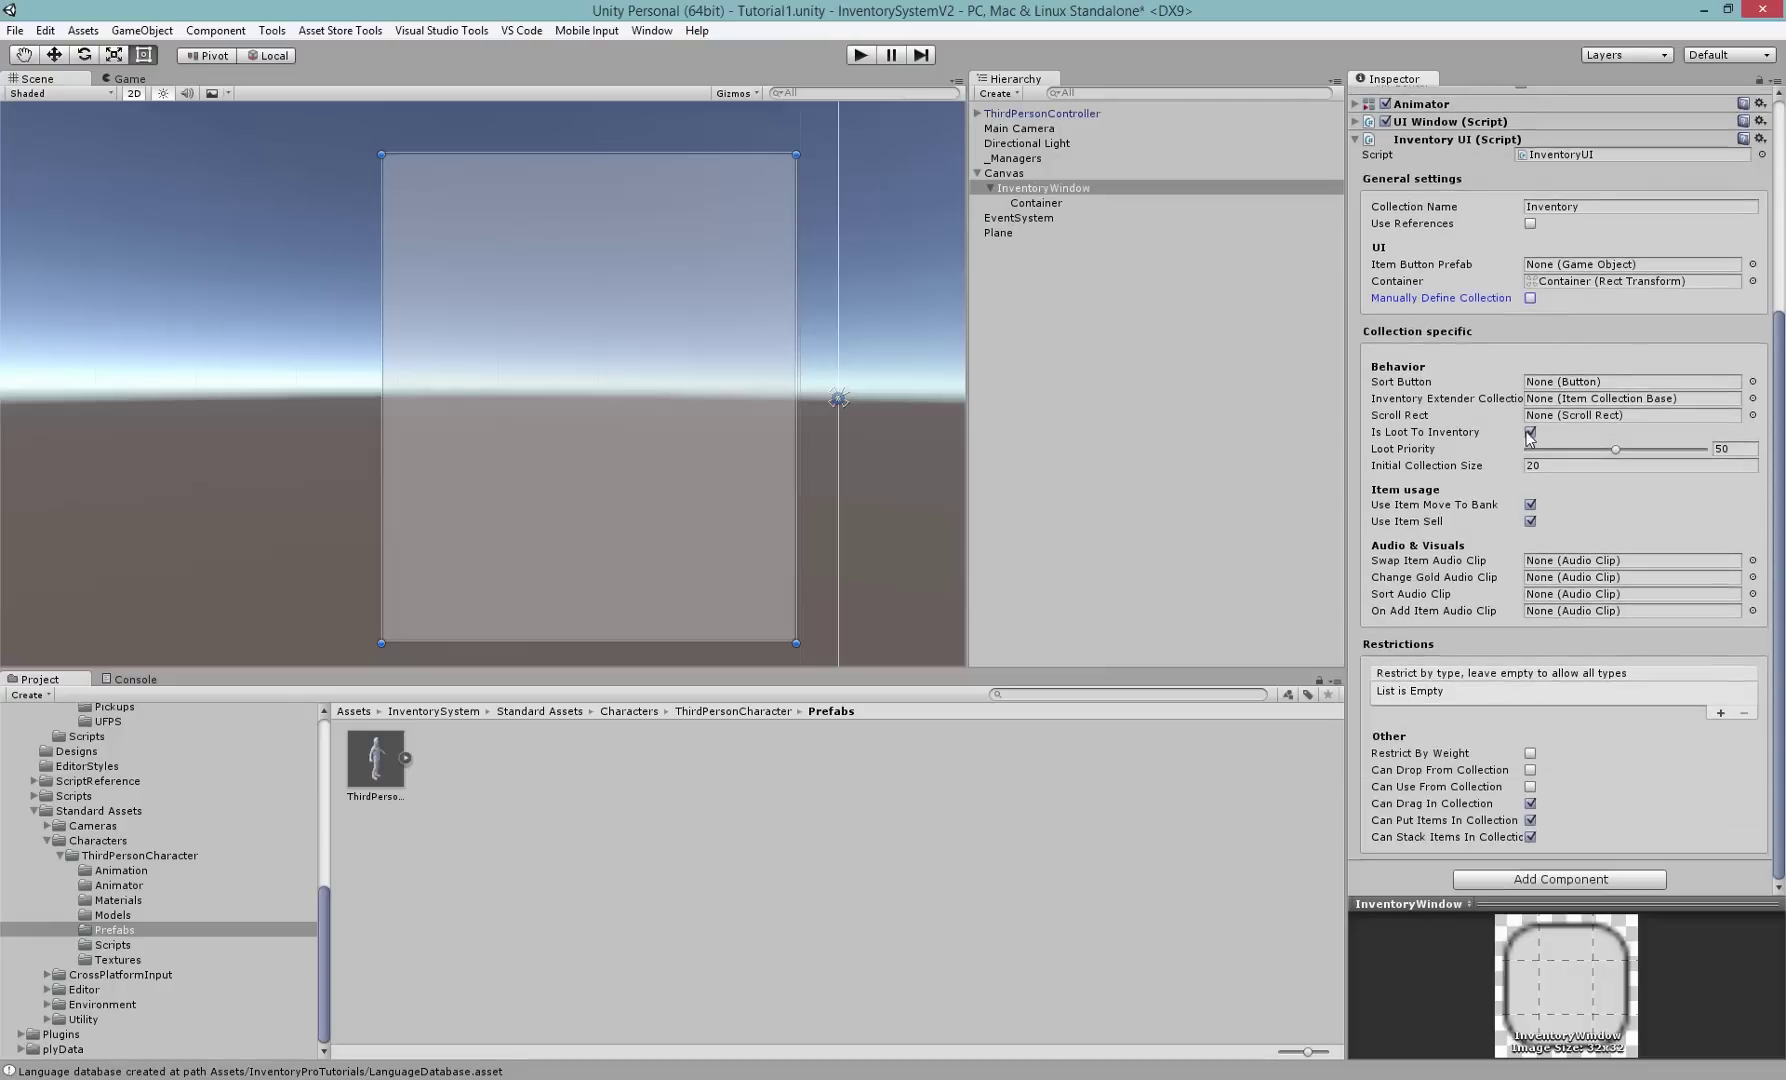
{"action": "left_click", "coordinate": [1390, 382]}
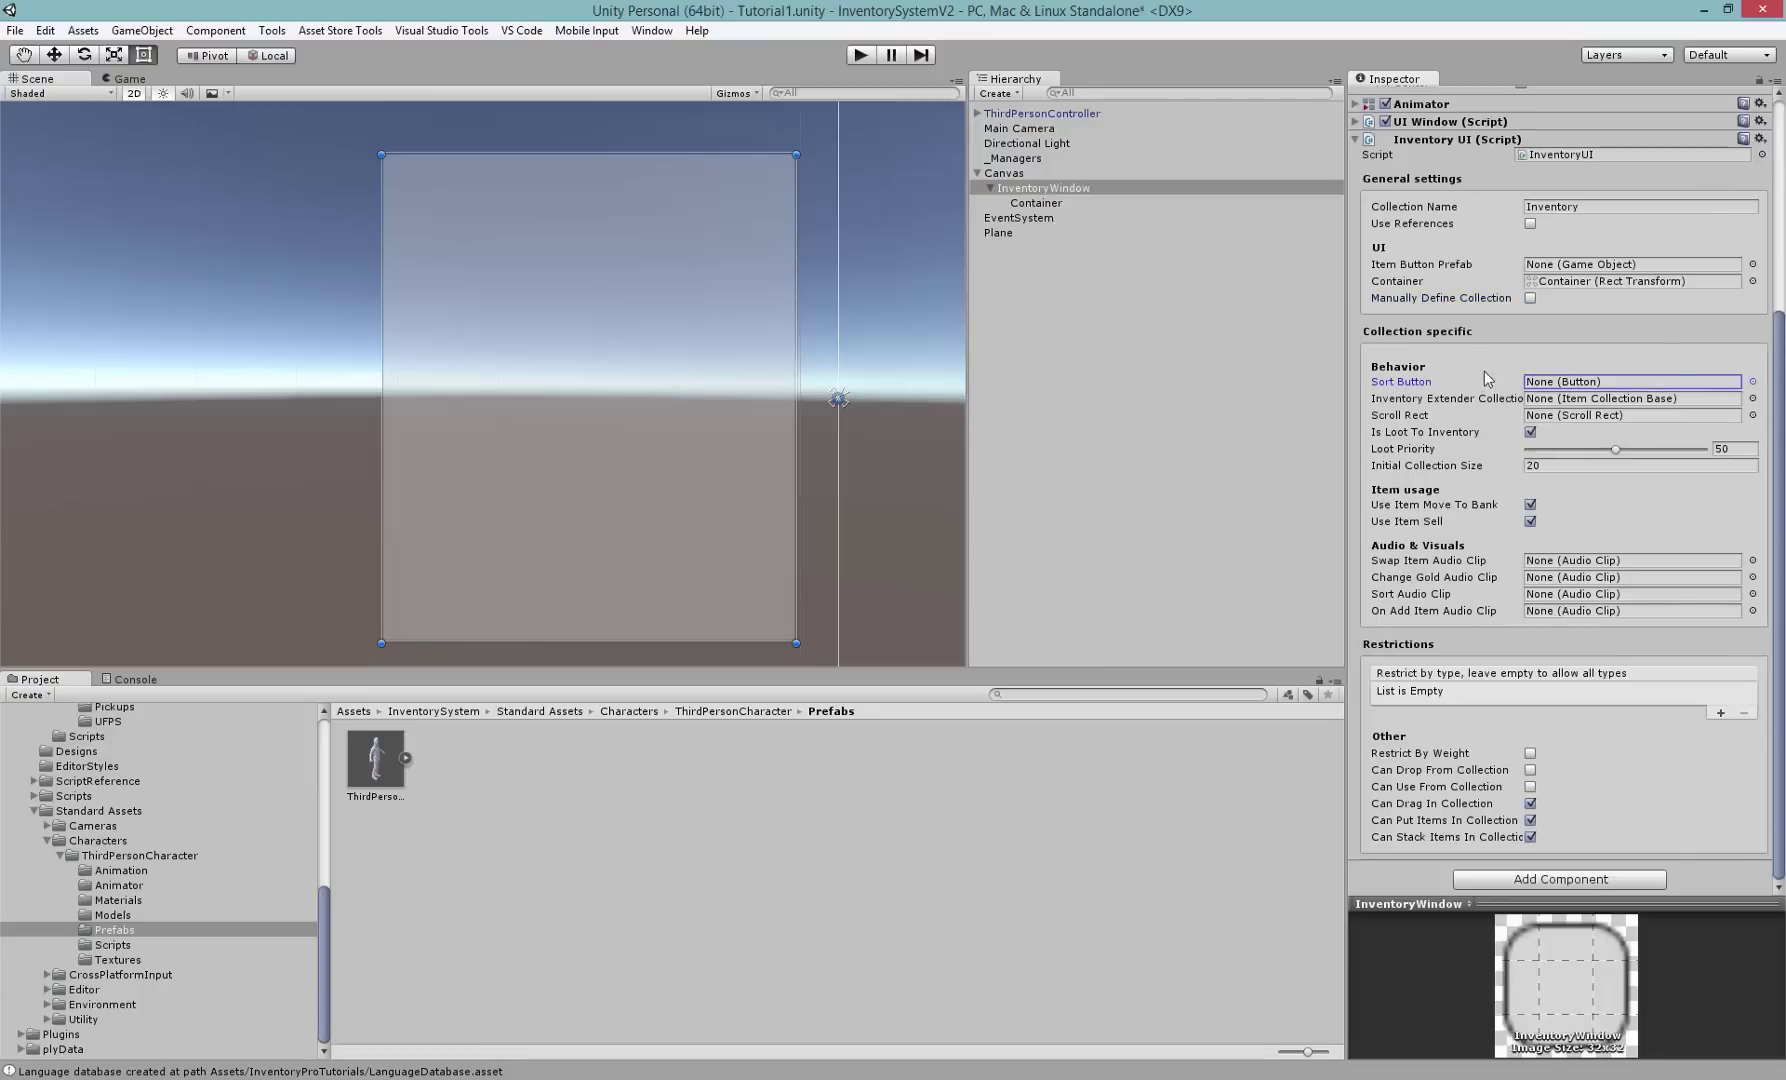
{"action": "left_click", "coordinate": [1440, 400]}
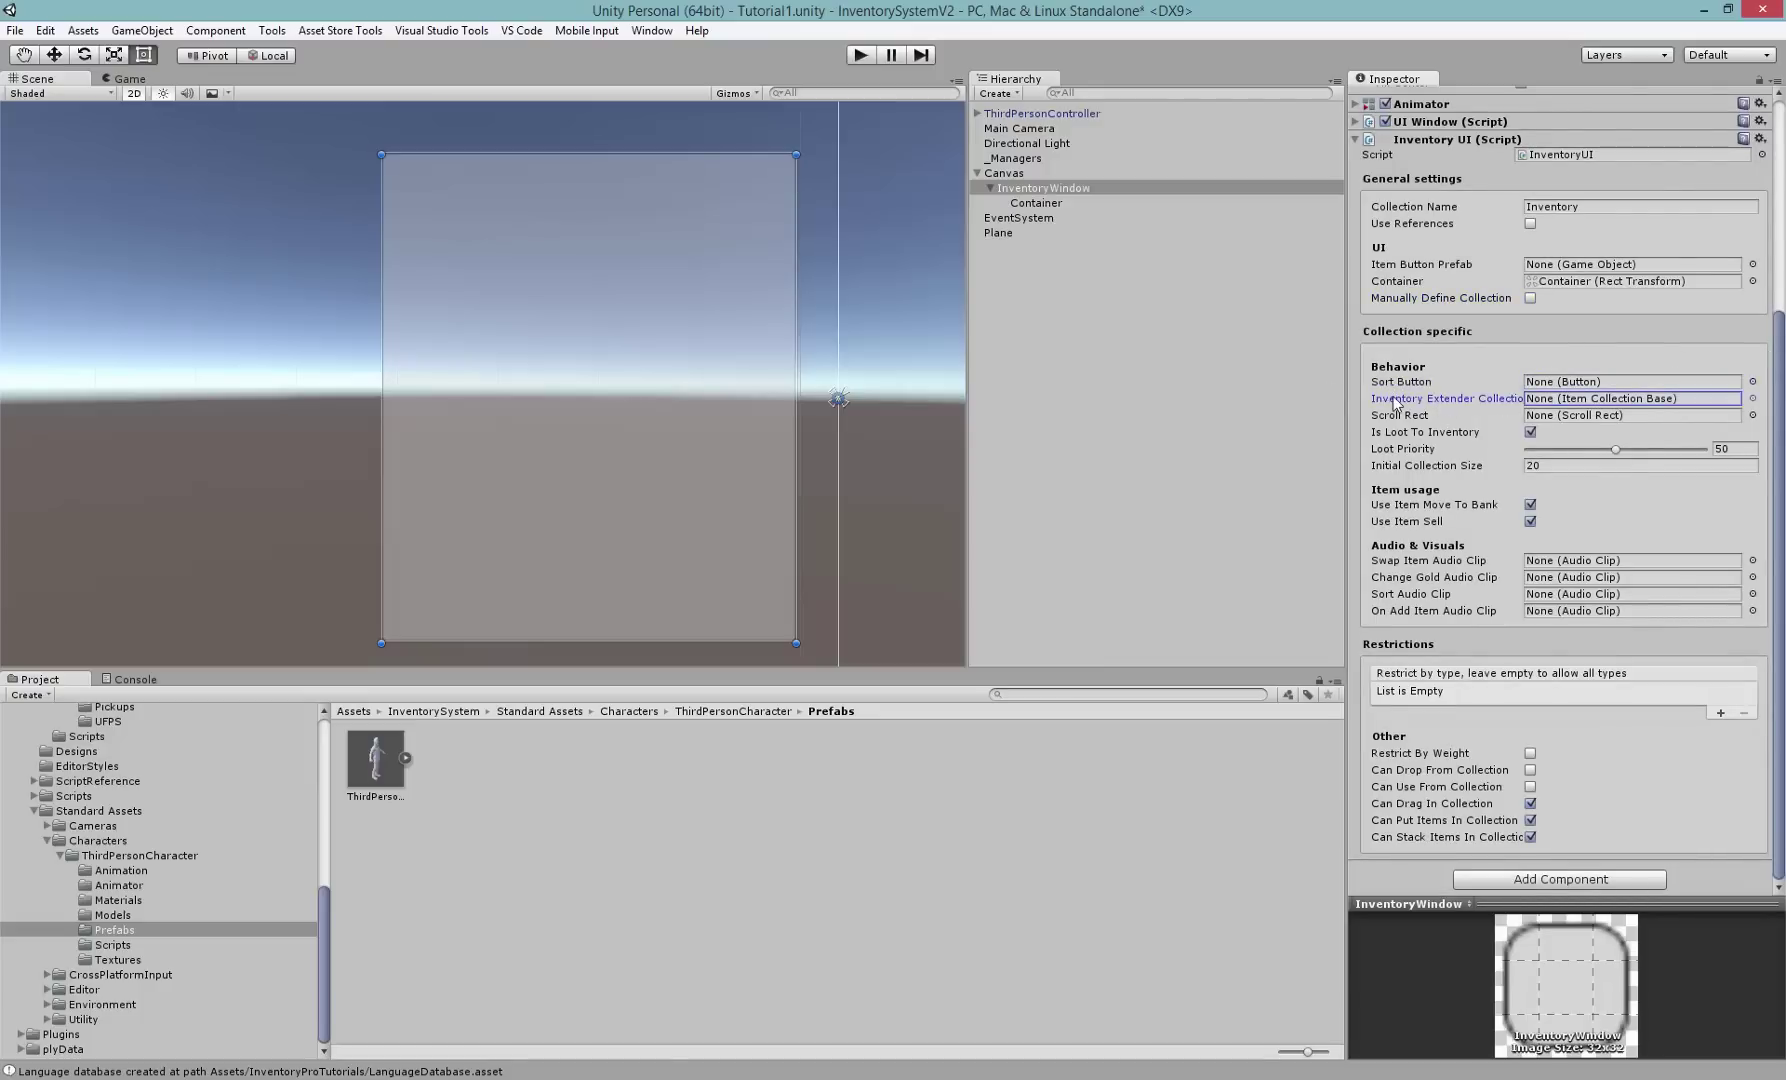
{"action": "left_click", "coordinate": [1540, 417]}
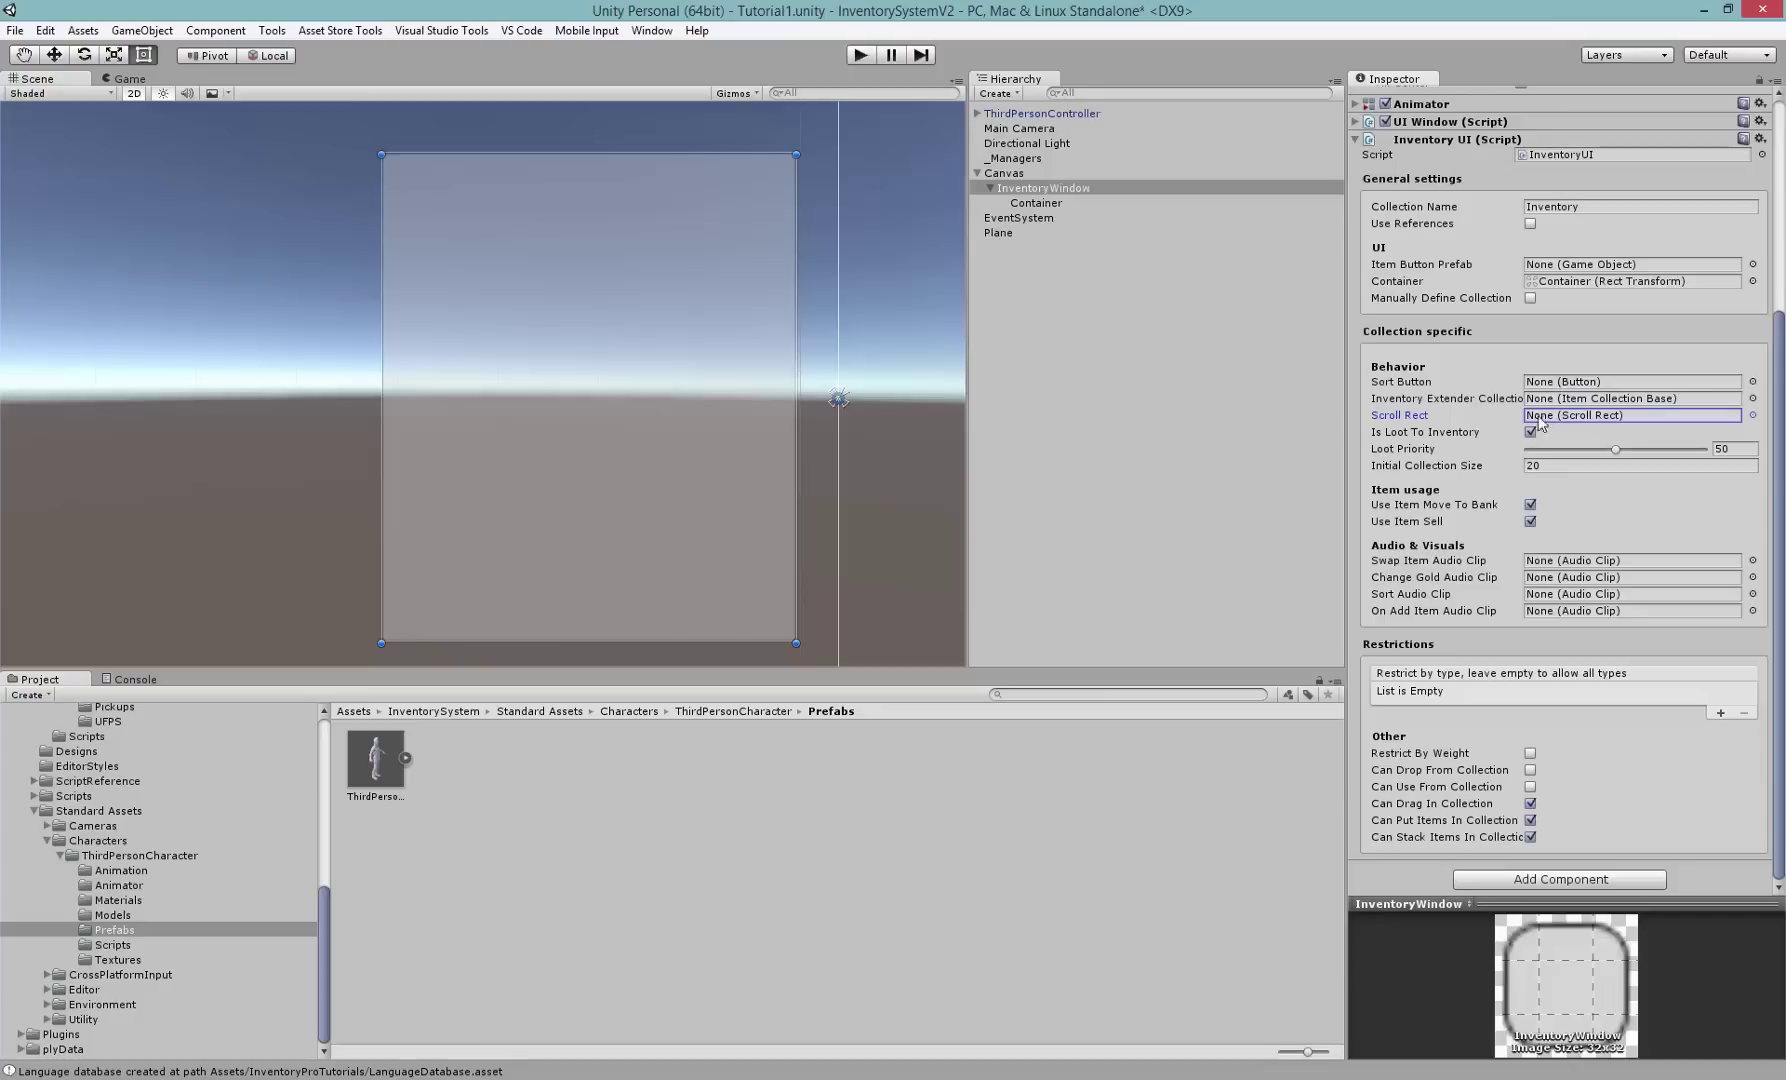
{"action": "left_click", "coordinate": [1430, 434]}
{"action": "left_click", "coordinate": [1368, 432]}
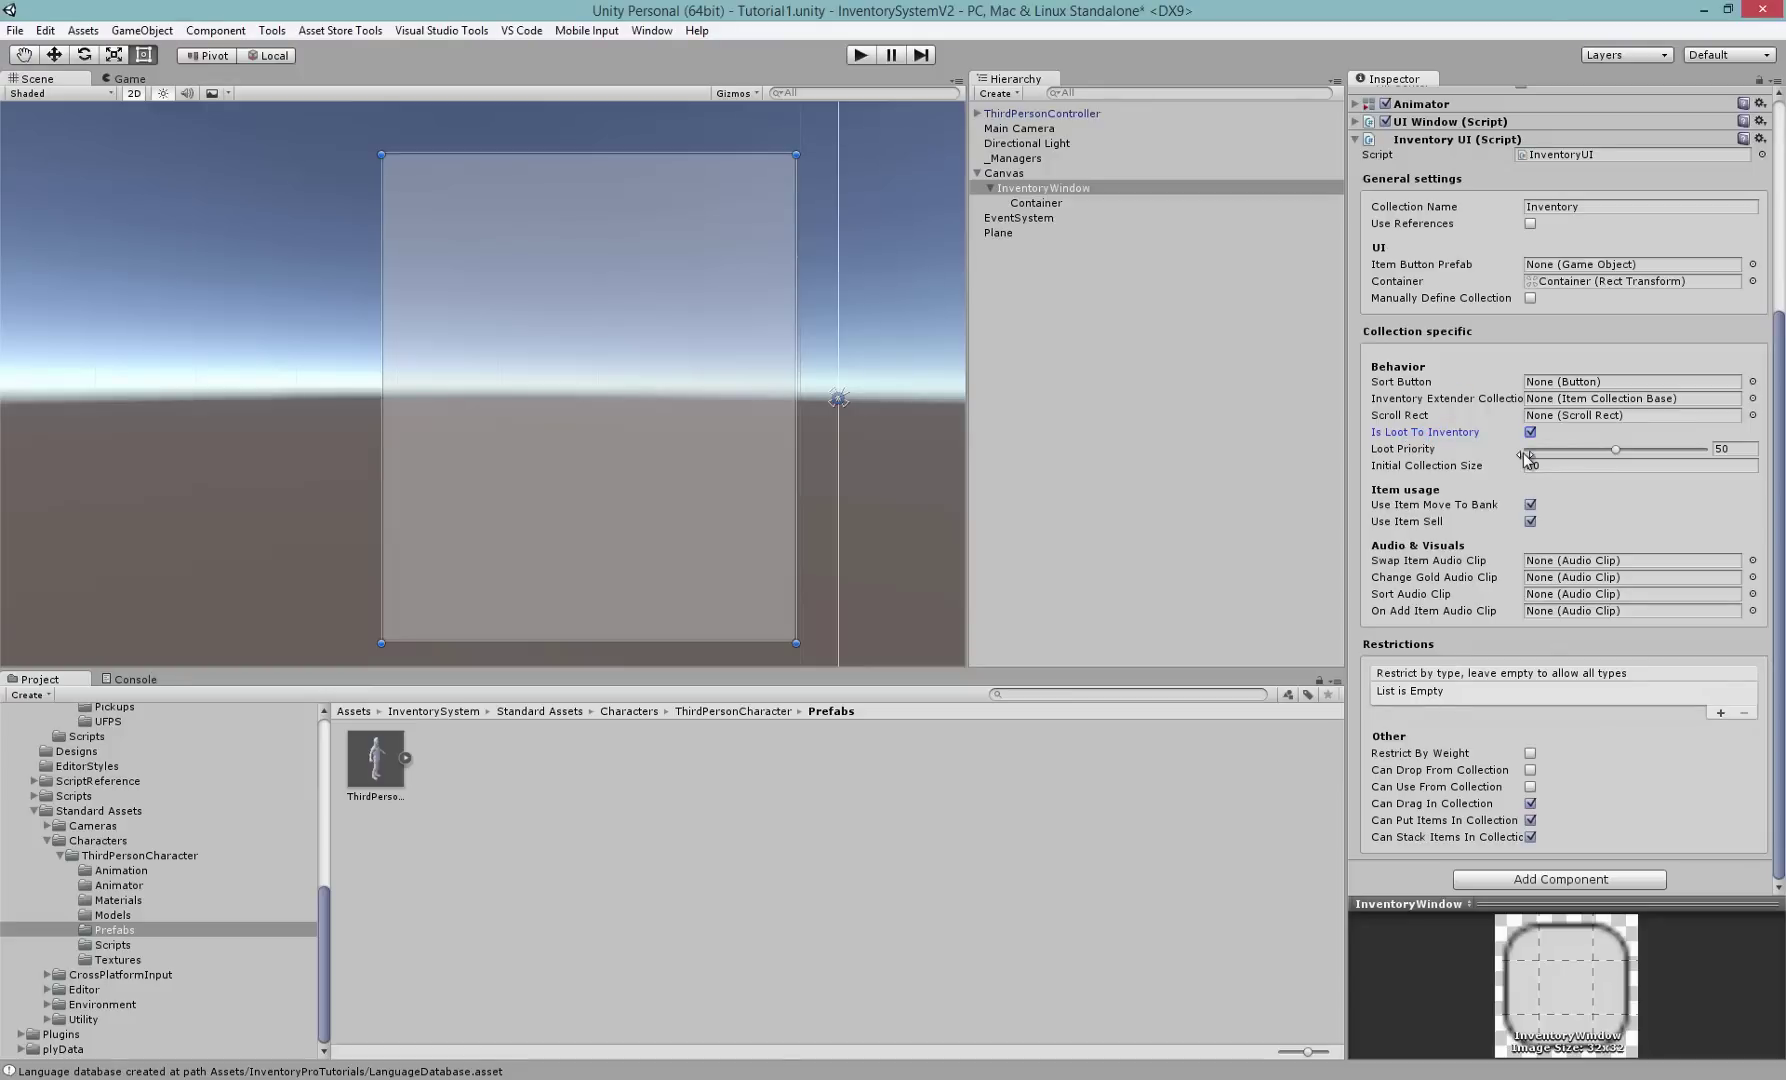
- Duplicate InventoryWindow and place the copy directly to the left of the original on the canvas
{"action": "middle_click_drag", "start_coordinate": [415, 343], "coordinate": [383, 420]}
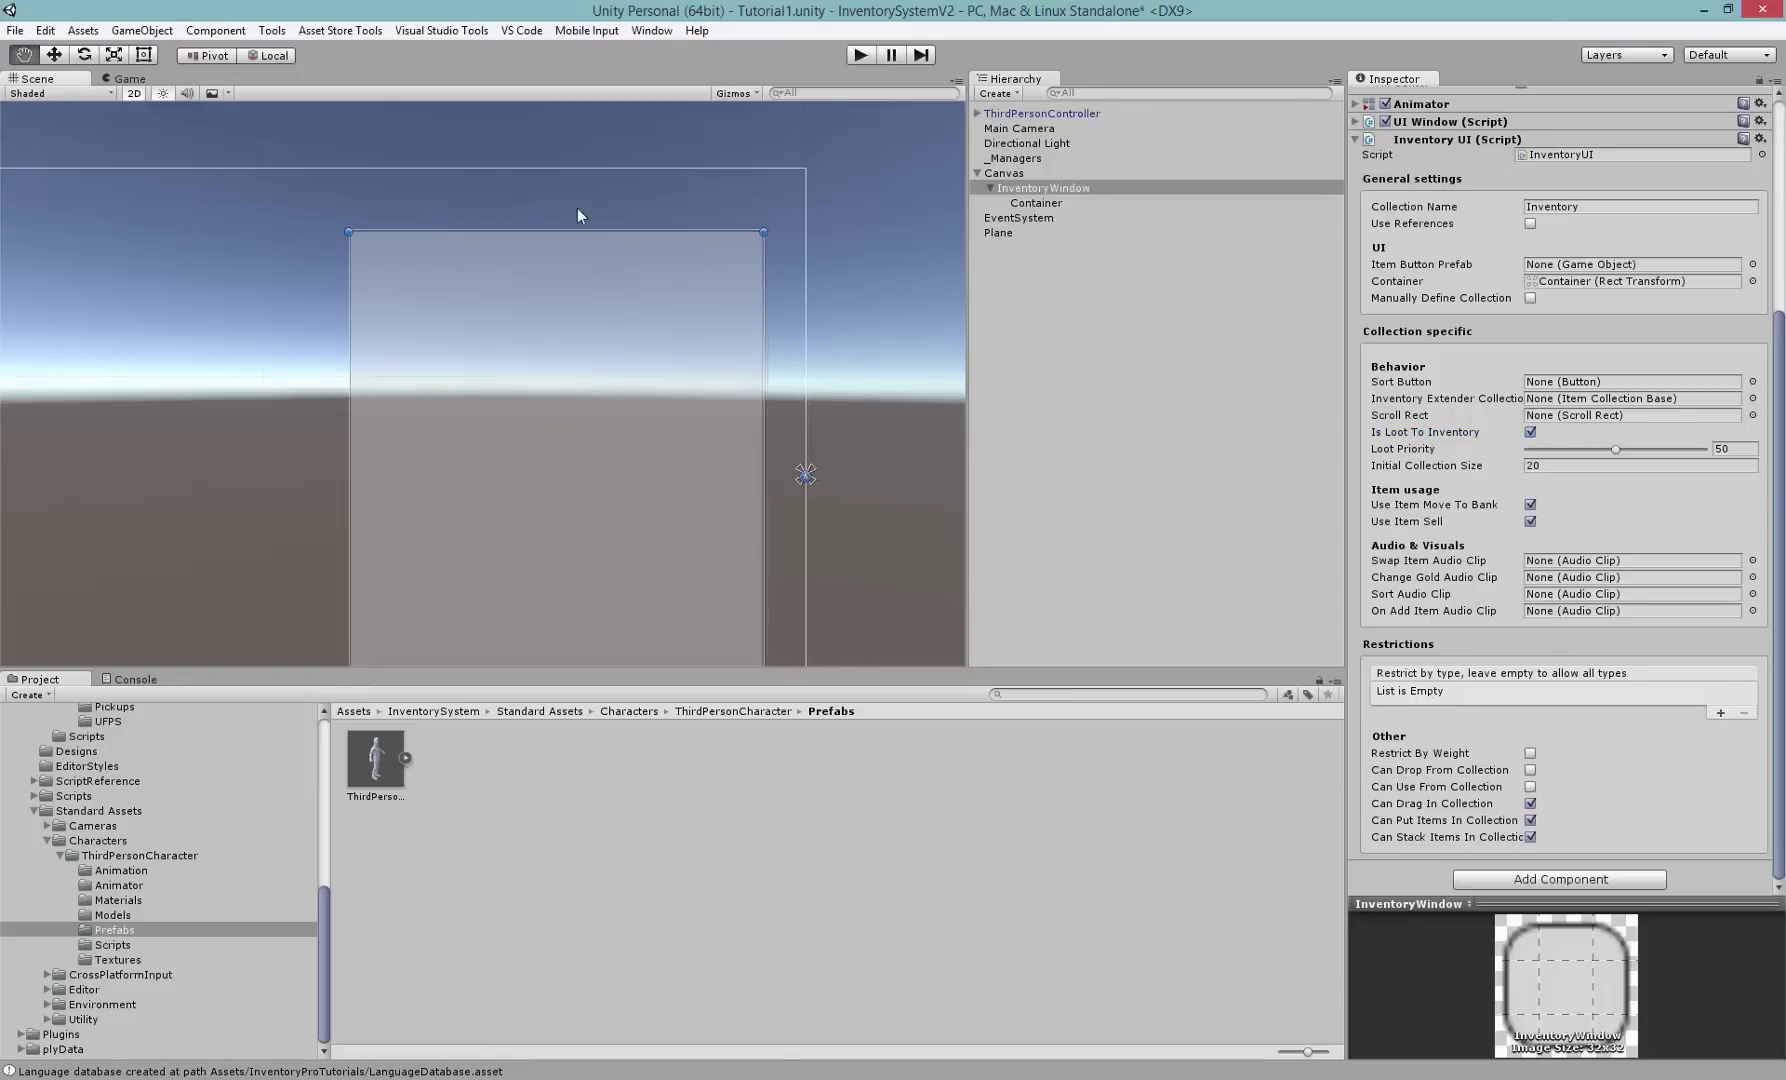
{"action": "middle_click_drag", "start_coordinate": [472, 308], "coordinate": [527, 233]}
{"action": "middle_click_drag", "start_coordinate": [542, 303], "coordinate": [599, 285]}
{"action": "right_click_drag", "start_coordinate": [585, 293], "coordinate": [529, 314], "text": "alt"}
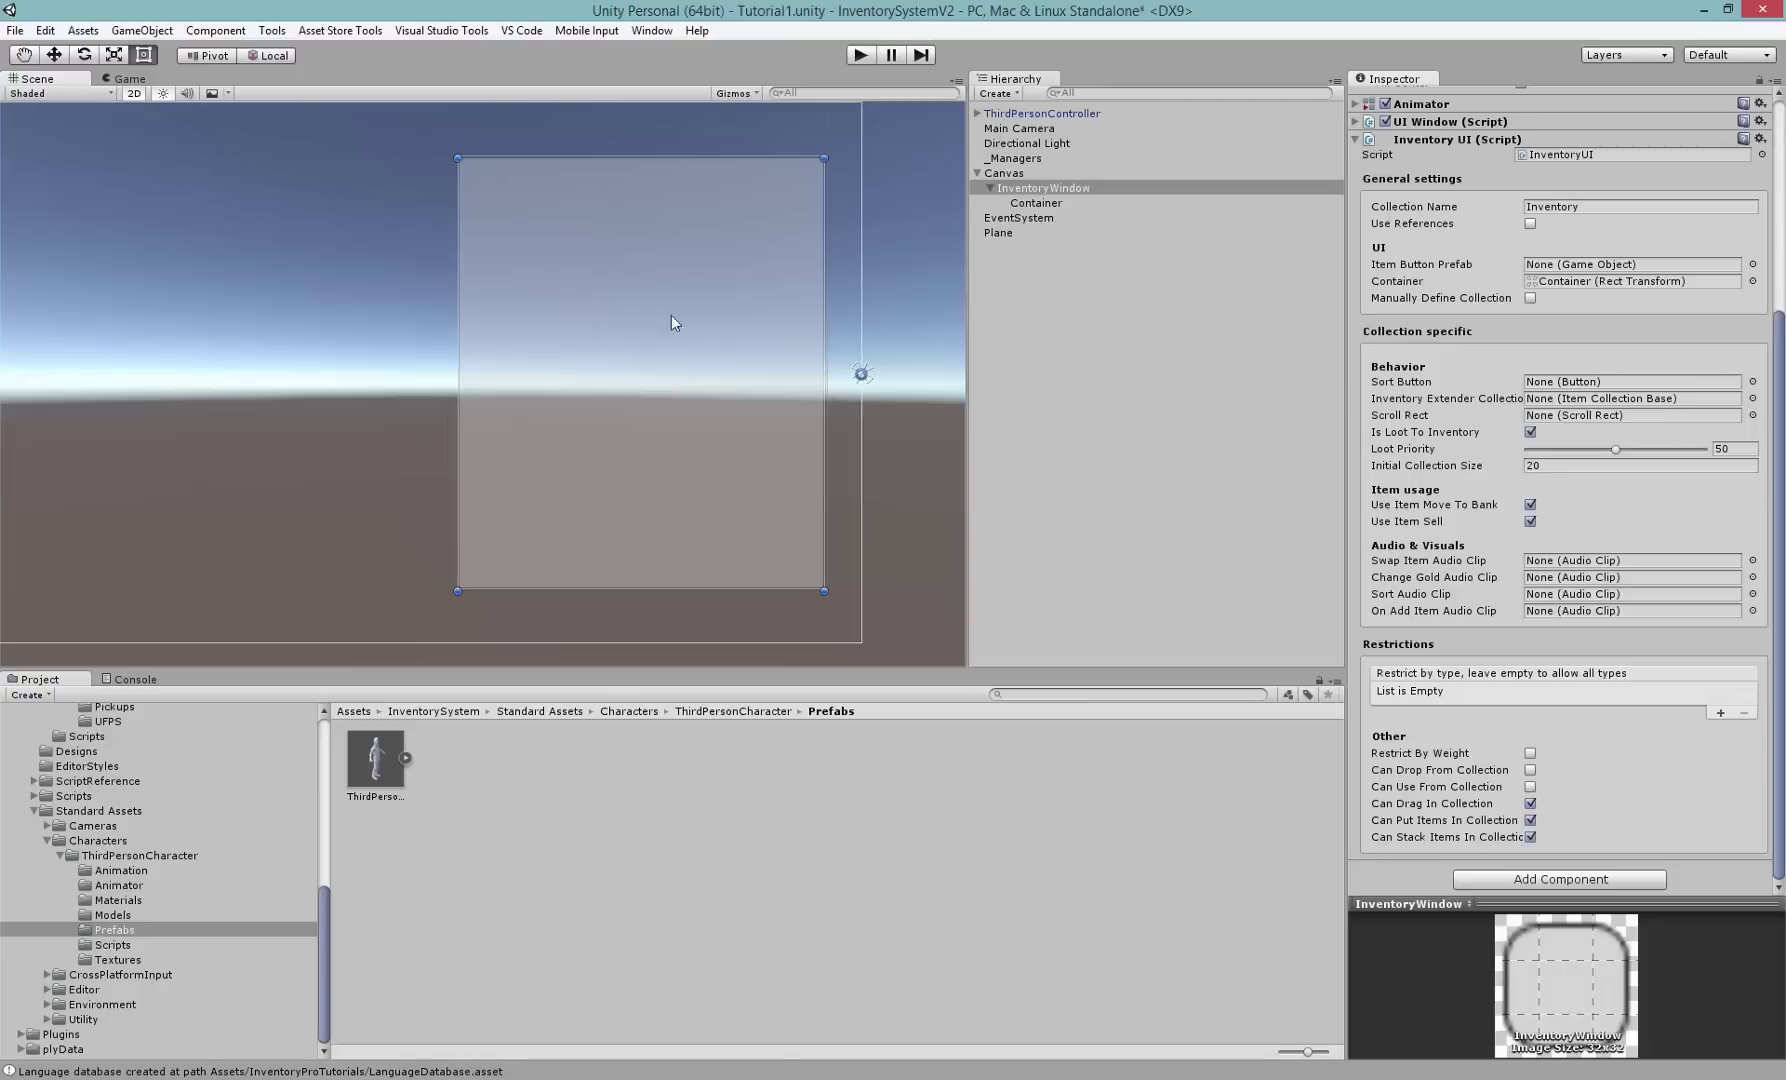
{"action": "key", "text": "ctrl+d"}
{"action": "left_click_drag", "start_coordinate": [700, 290], "coordinate": [338, 253]}
{"action": "middle_click_drag", "start_coordinate": [469, 252], "coordinate": [529, 267]}
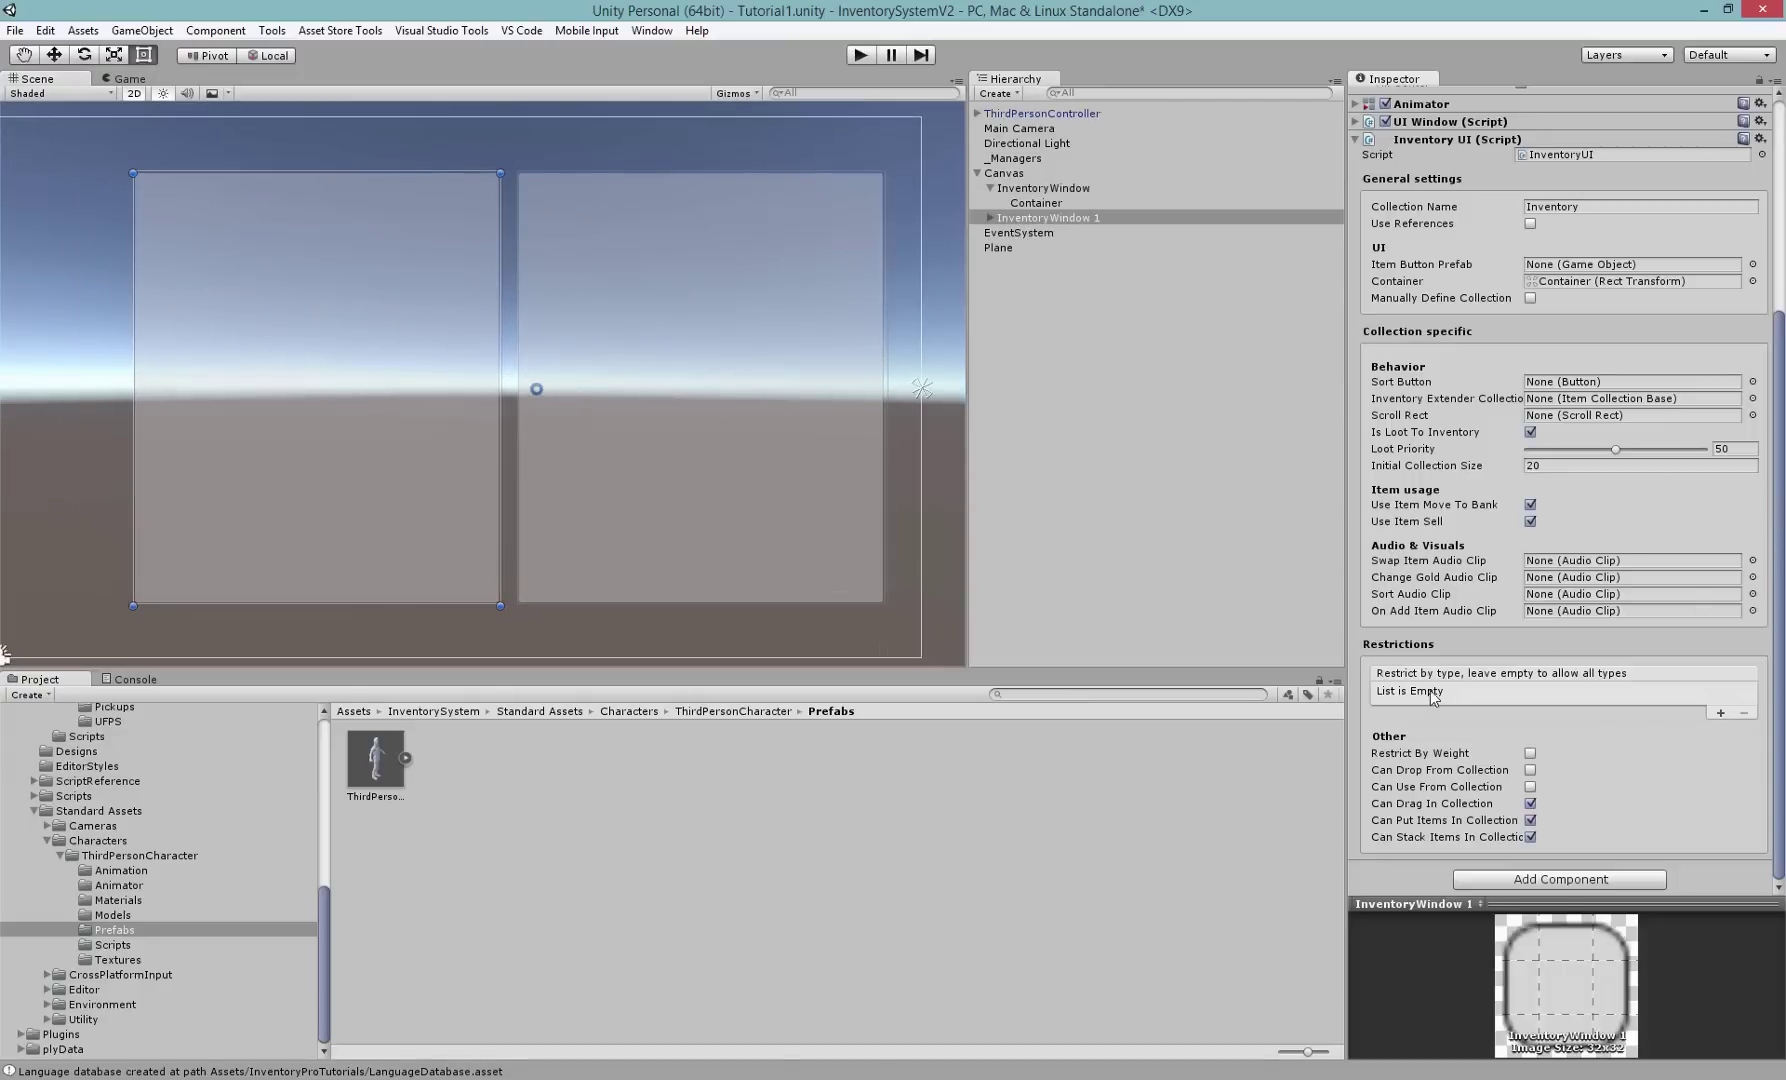
- Add a type restriction for ConsumableInventoryItem to the duplicated window's Inventory UI
{"action": "left_click", "coordinate": [1720, 713]}
{"action": "left_click", "coordinate": [1730, 694]}
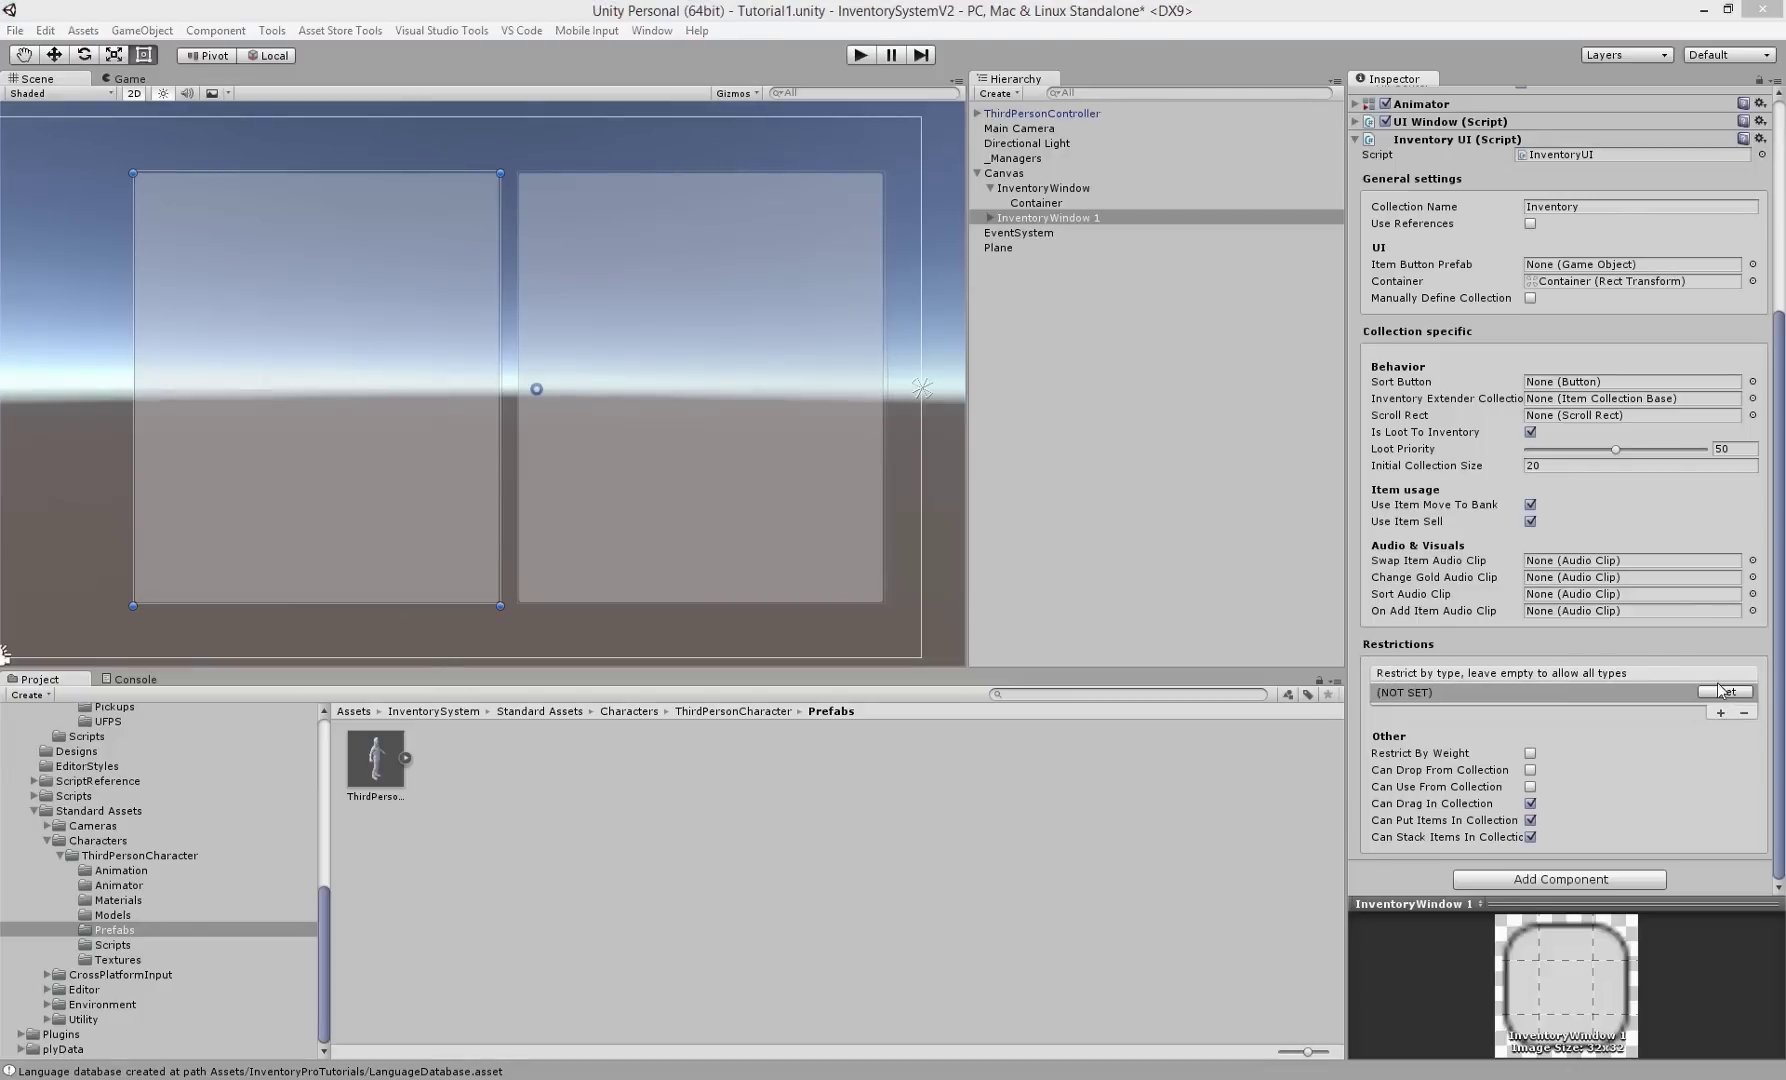
{"action": "left_click_drag", "start_coordinate": [268, 380], "coordinate": [786, 329]}
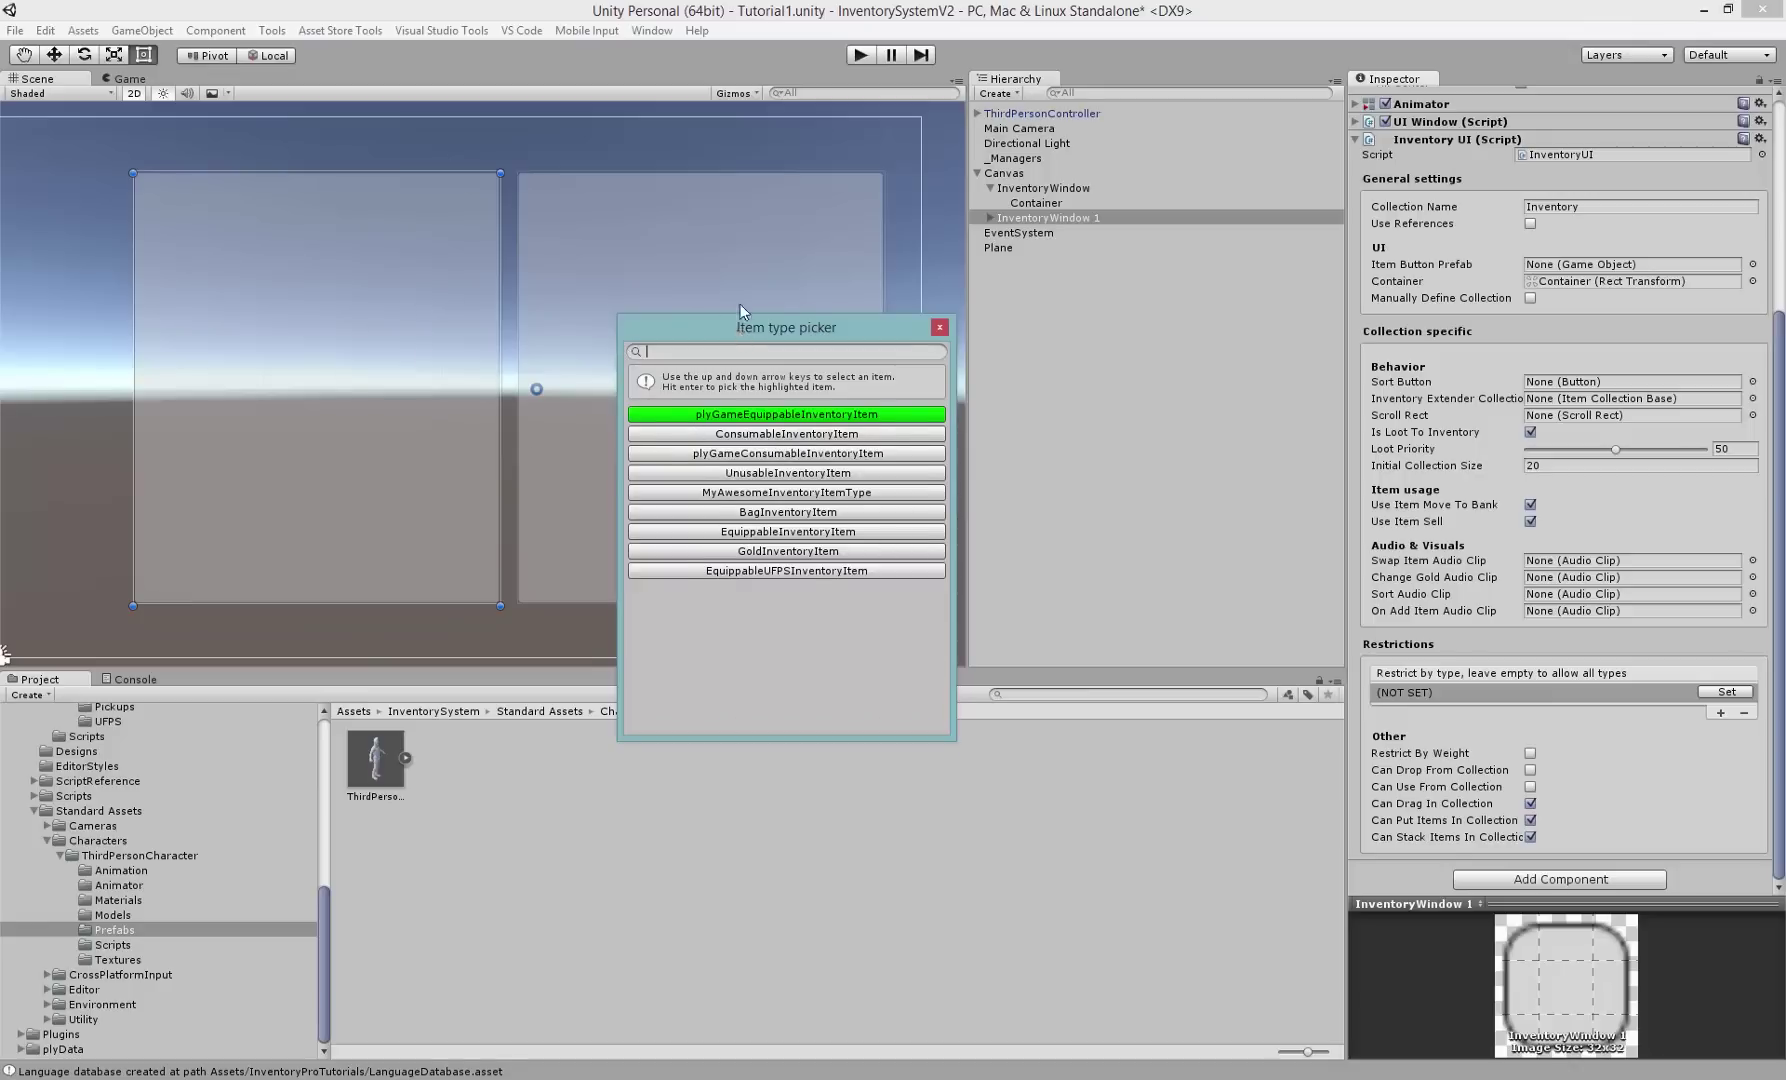
{"action": "left_click", "coordinate": [743, 406]}
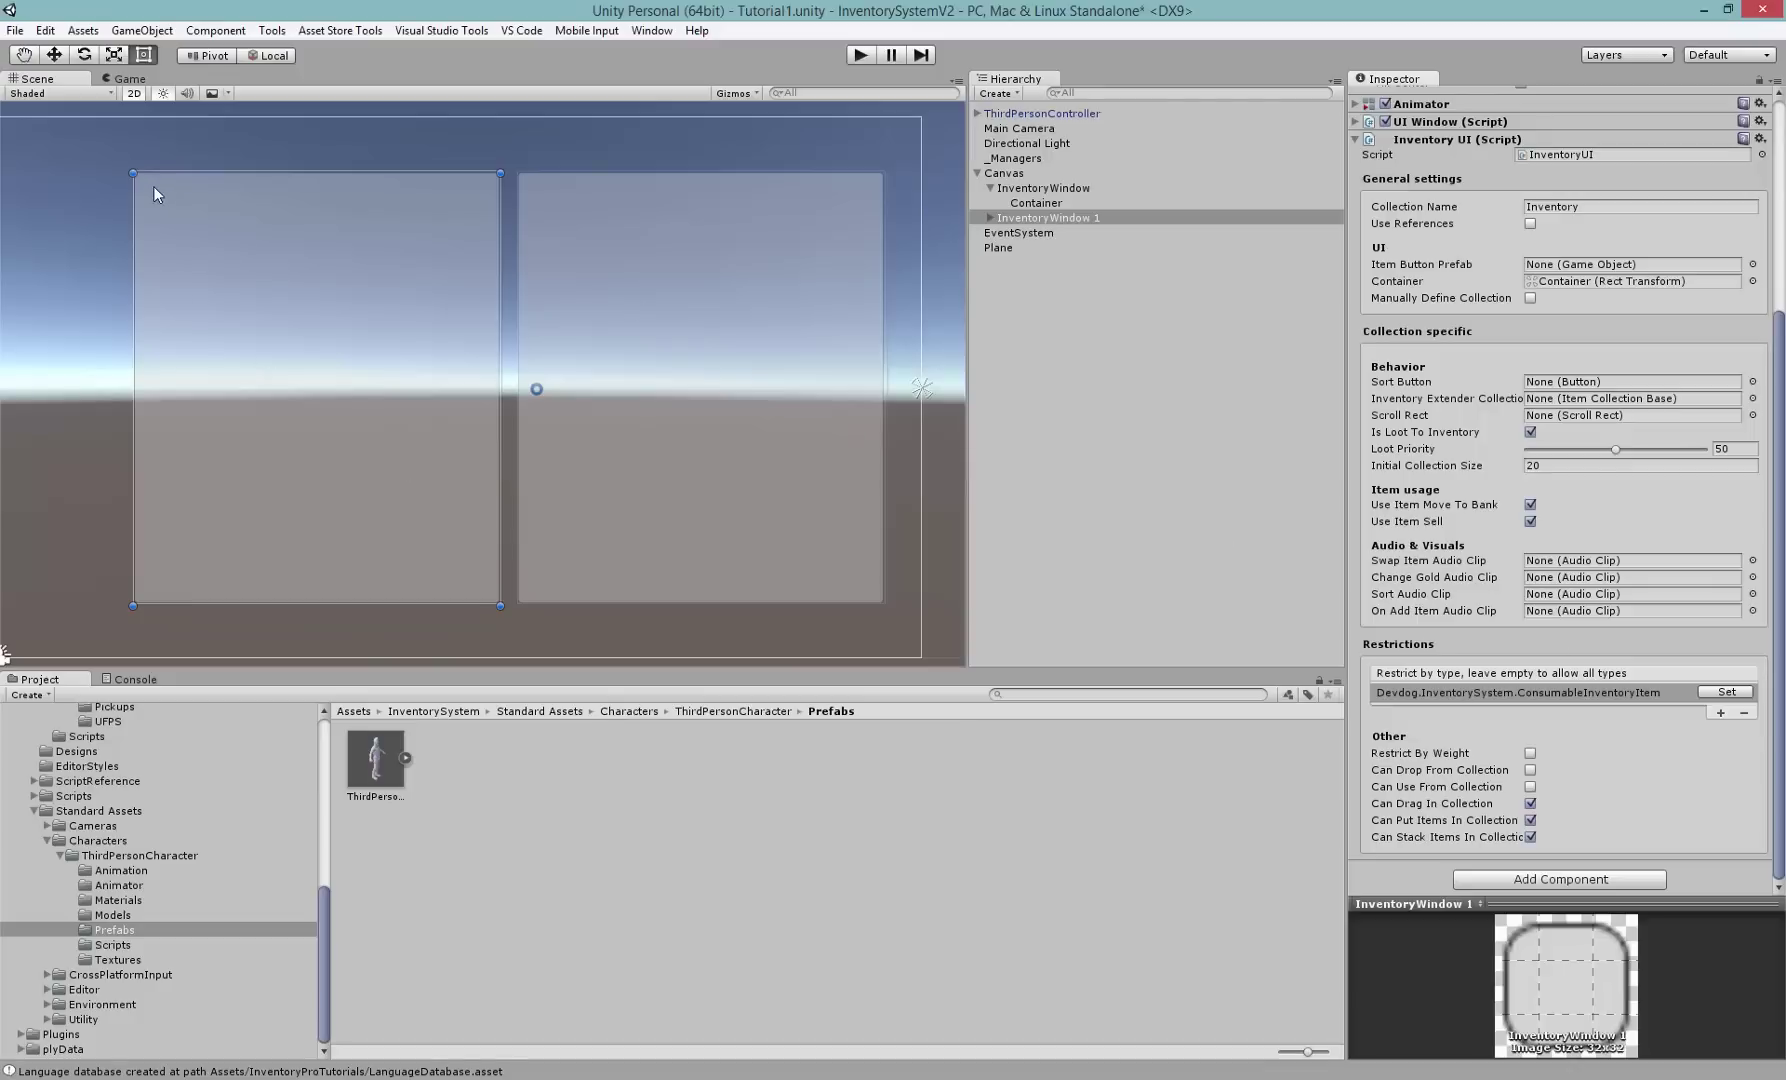
- Add EquippableInventoryItem as a second type restriction on the duplicated window
{"action": "middle_click_drag", "start_coordinate": [439, 220], "coordinate": [459, 226]}
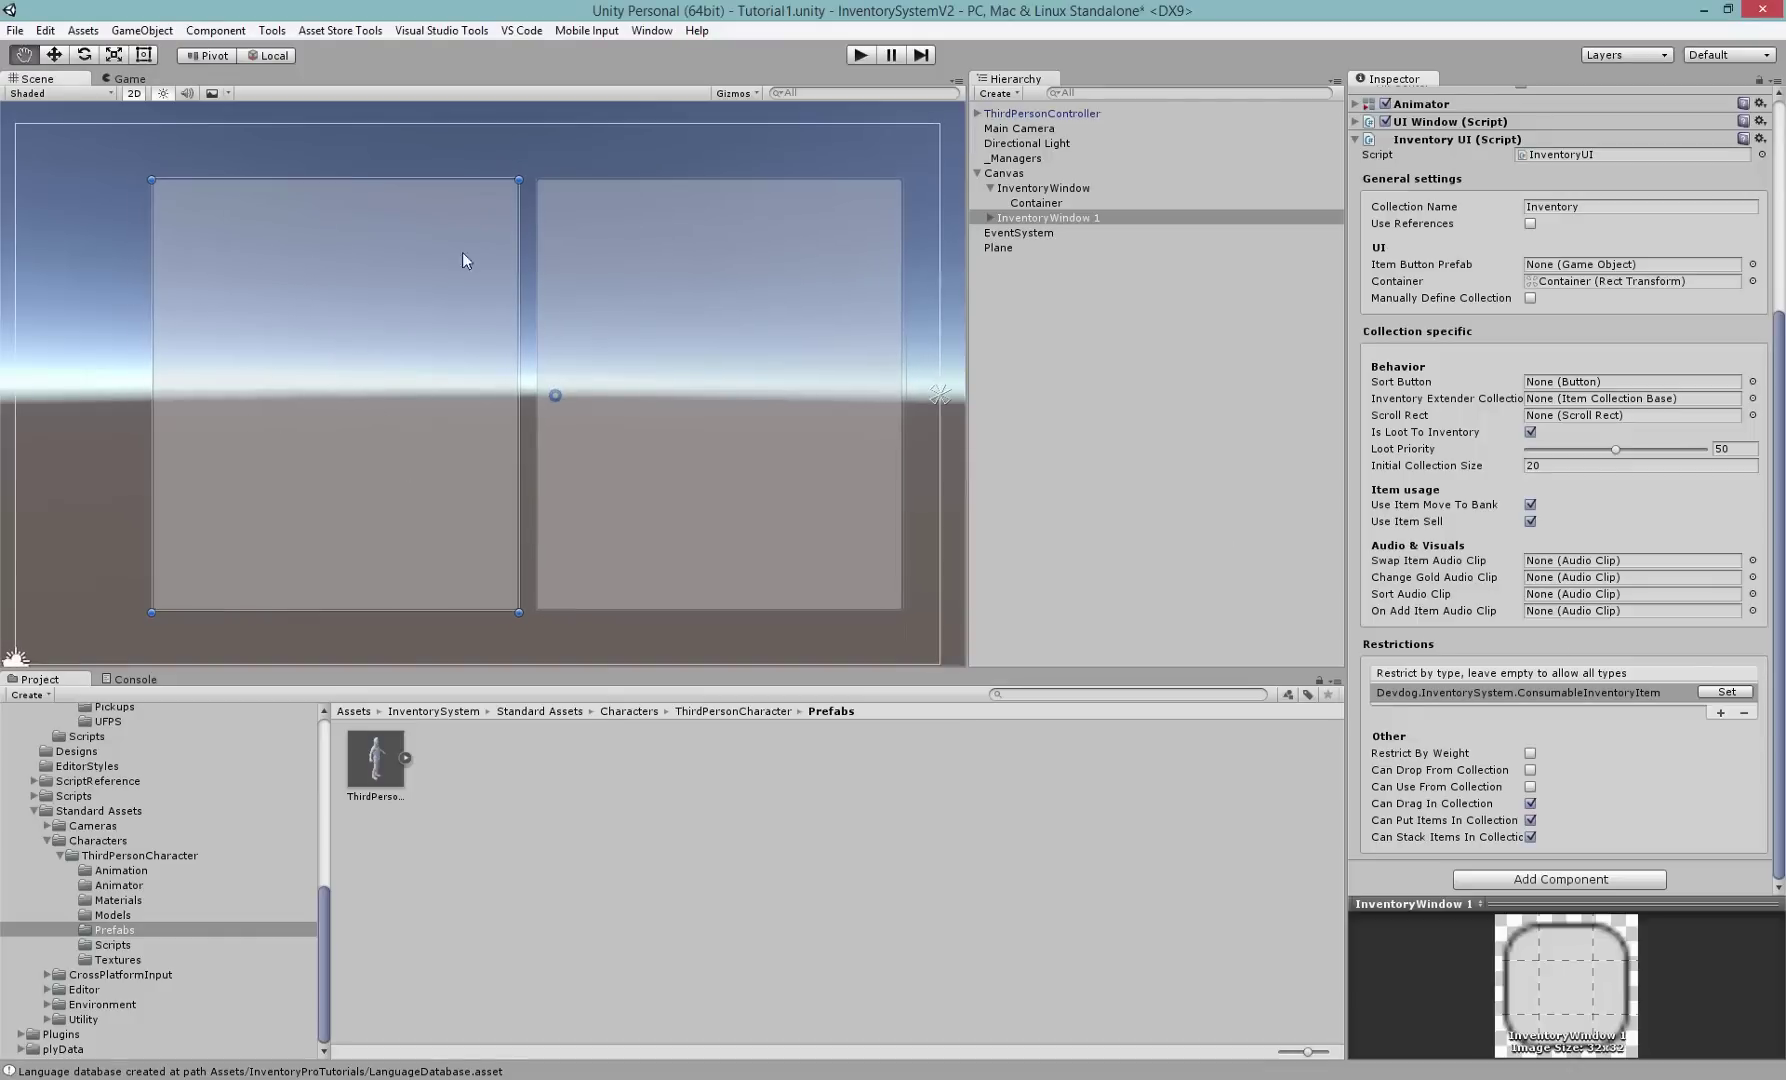
{"action": "middle_click_drag", "start_coordinate": [399, 321], "coordinate": [349, 305]}
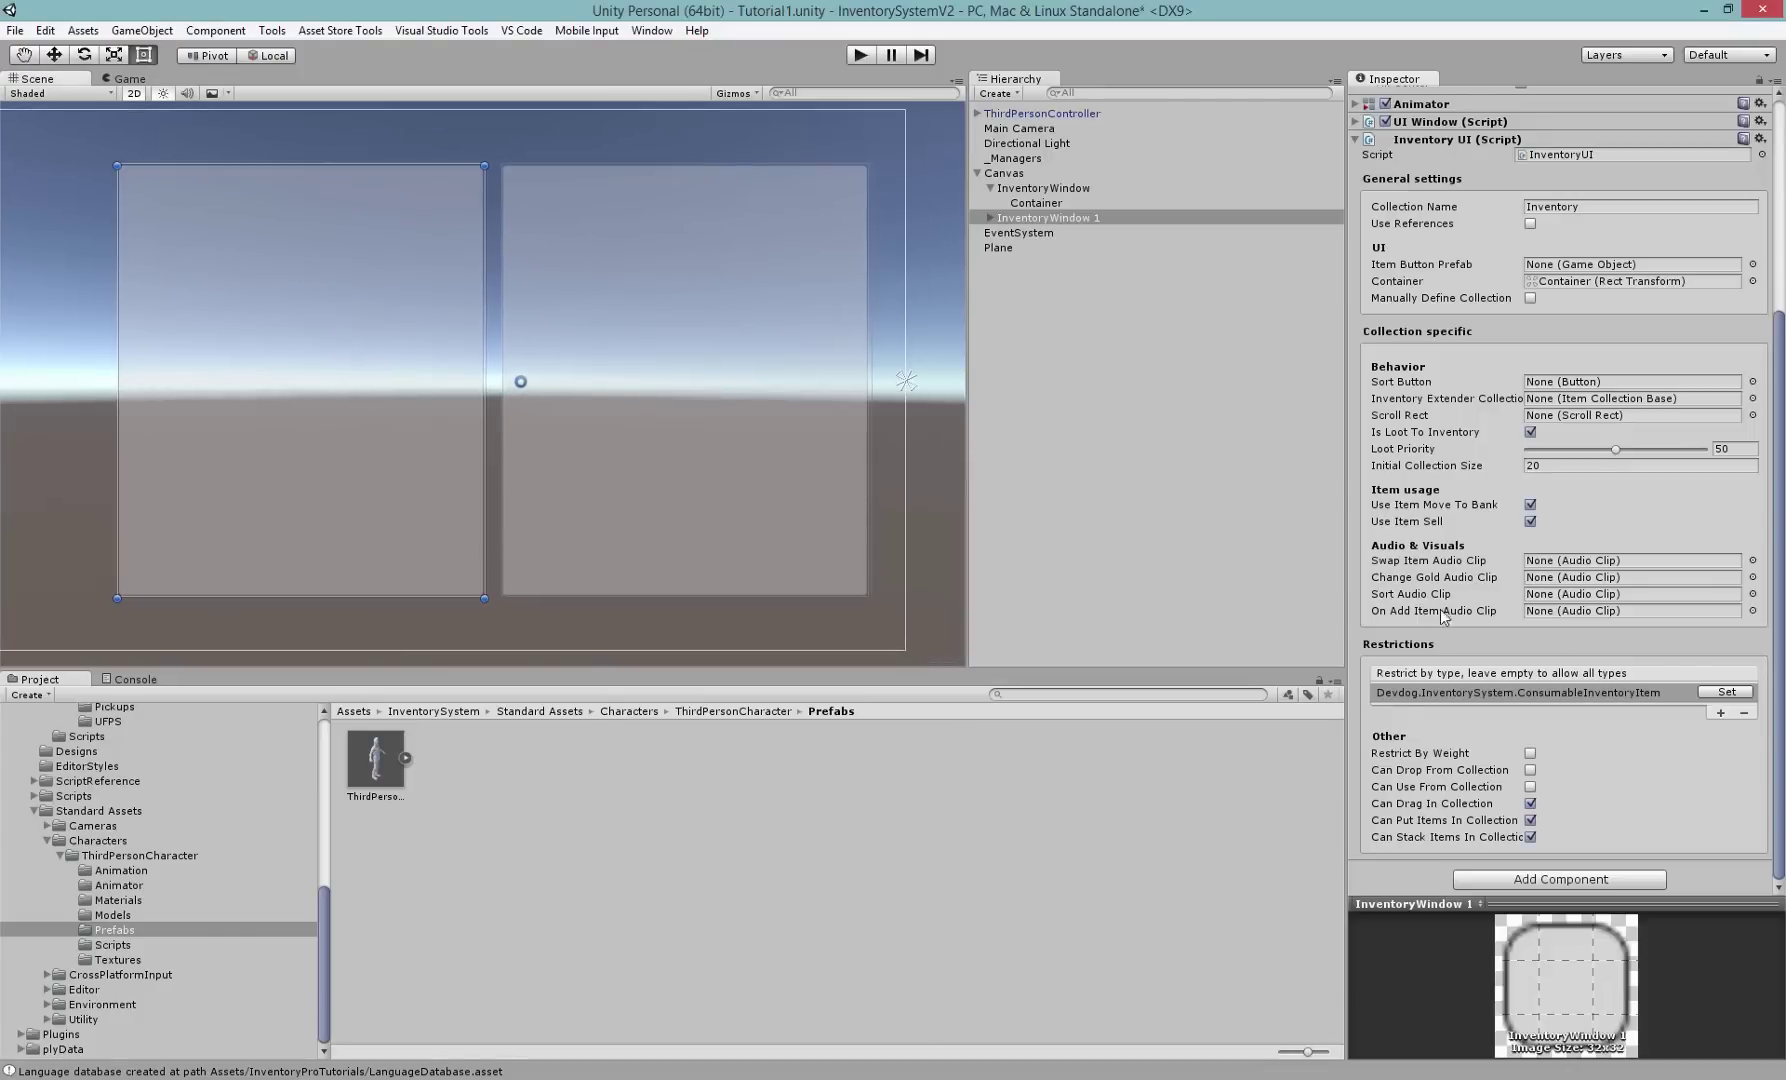
{"action": "left_click", "coordinate": [1720, 712]}
{"action": "left_click", "coordinate": [1727, 711]}
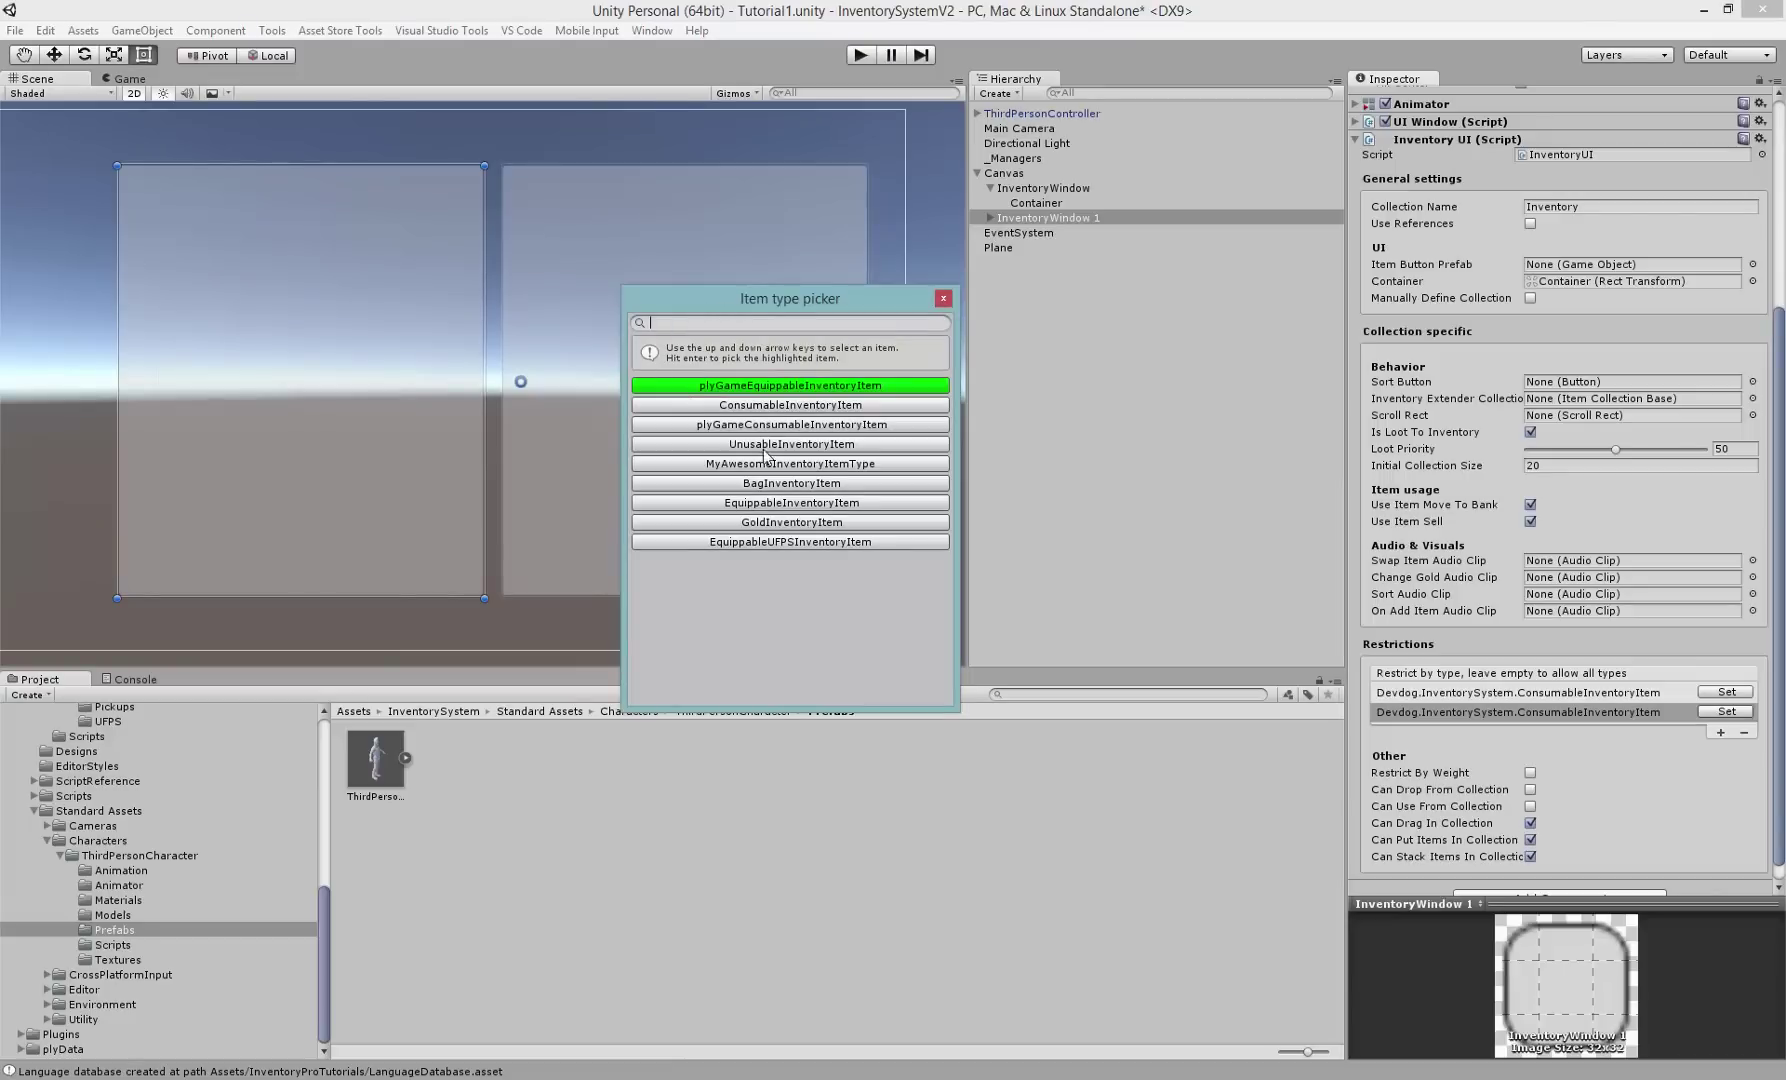
{"action": "left_click", "coordinate": [777, 503]}
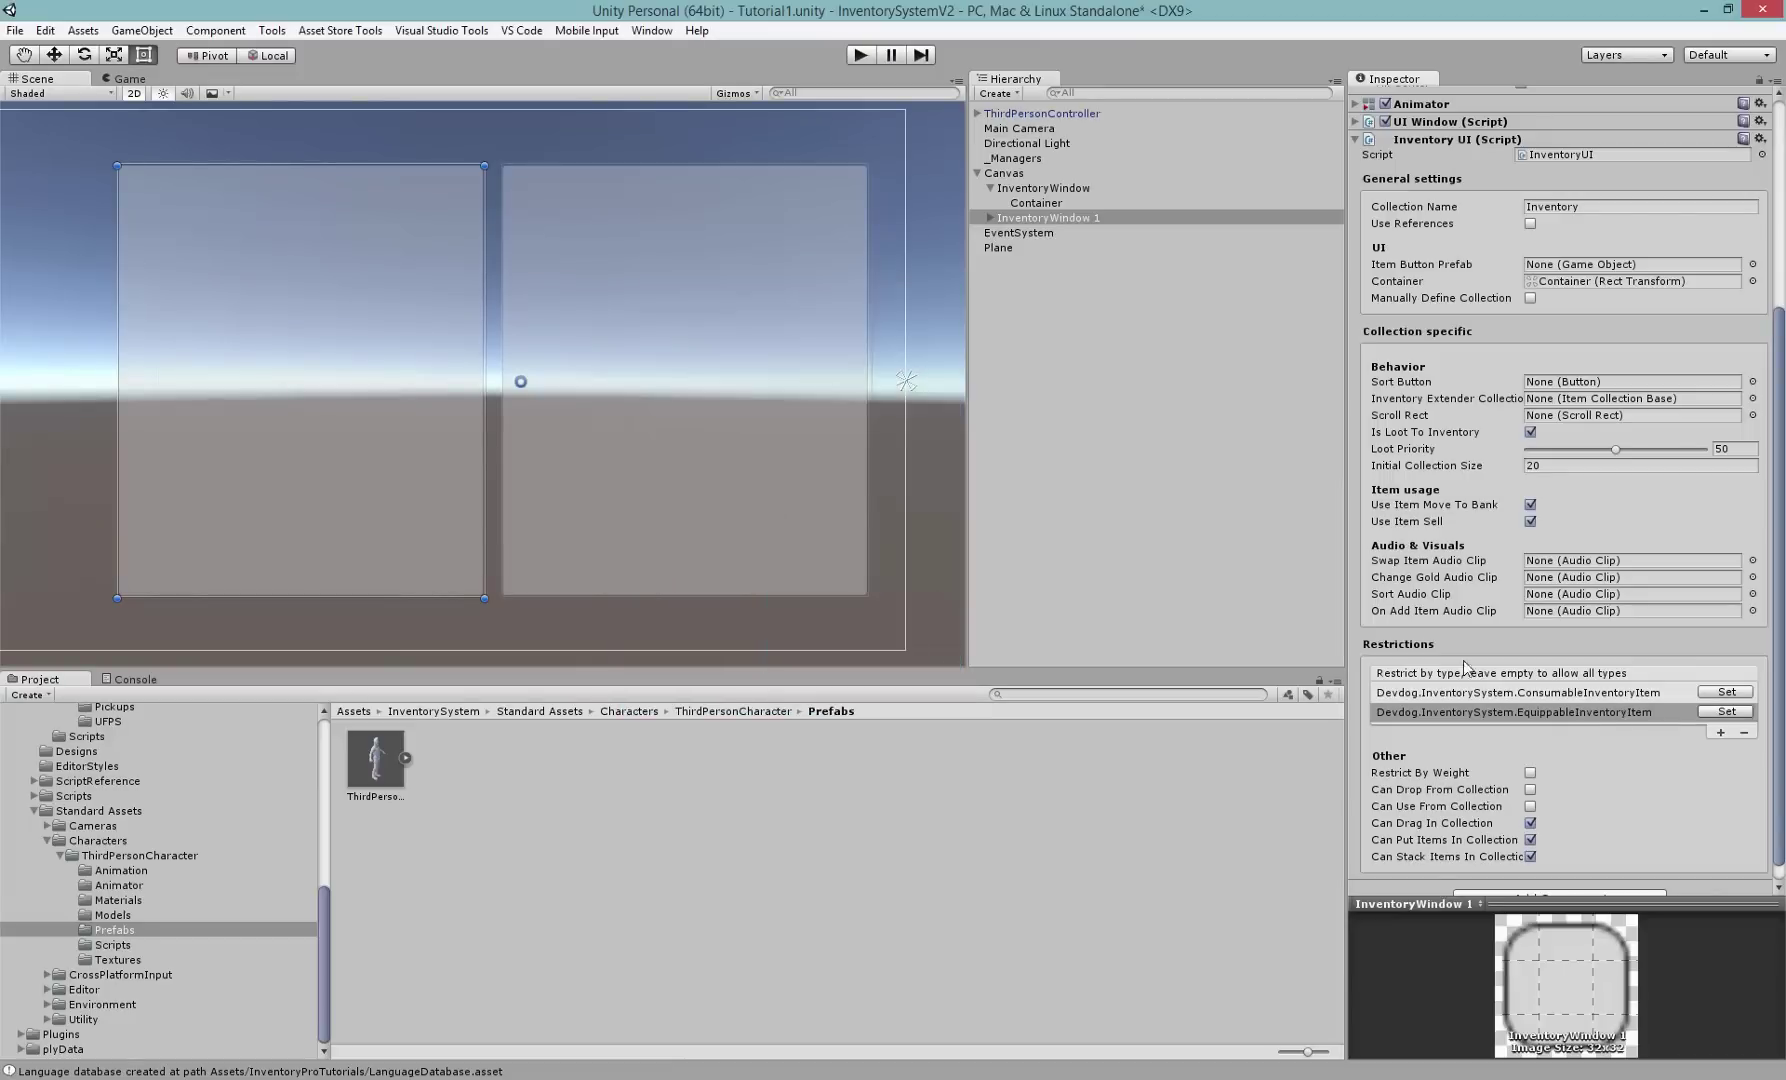
{"action": "left_click", "coordinate": [1527, 695]}
{"action": "left_click", "coordinate": [1527, 712]}
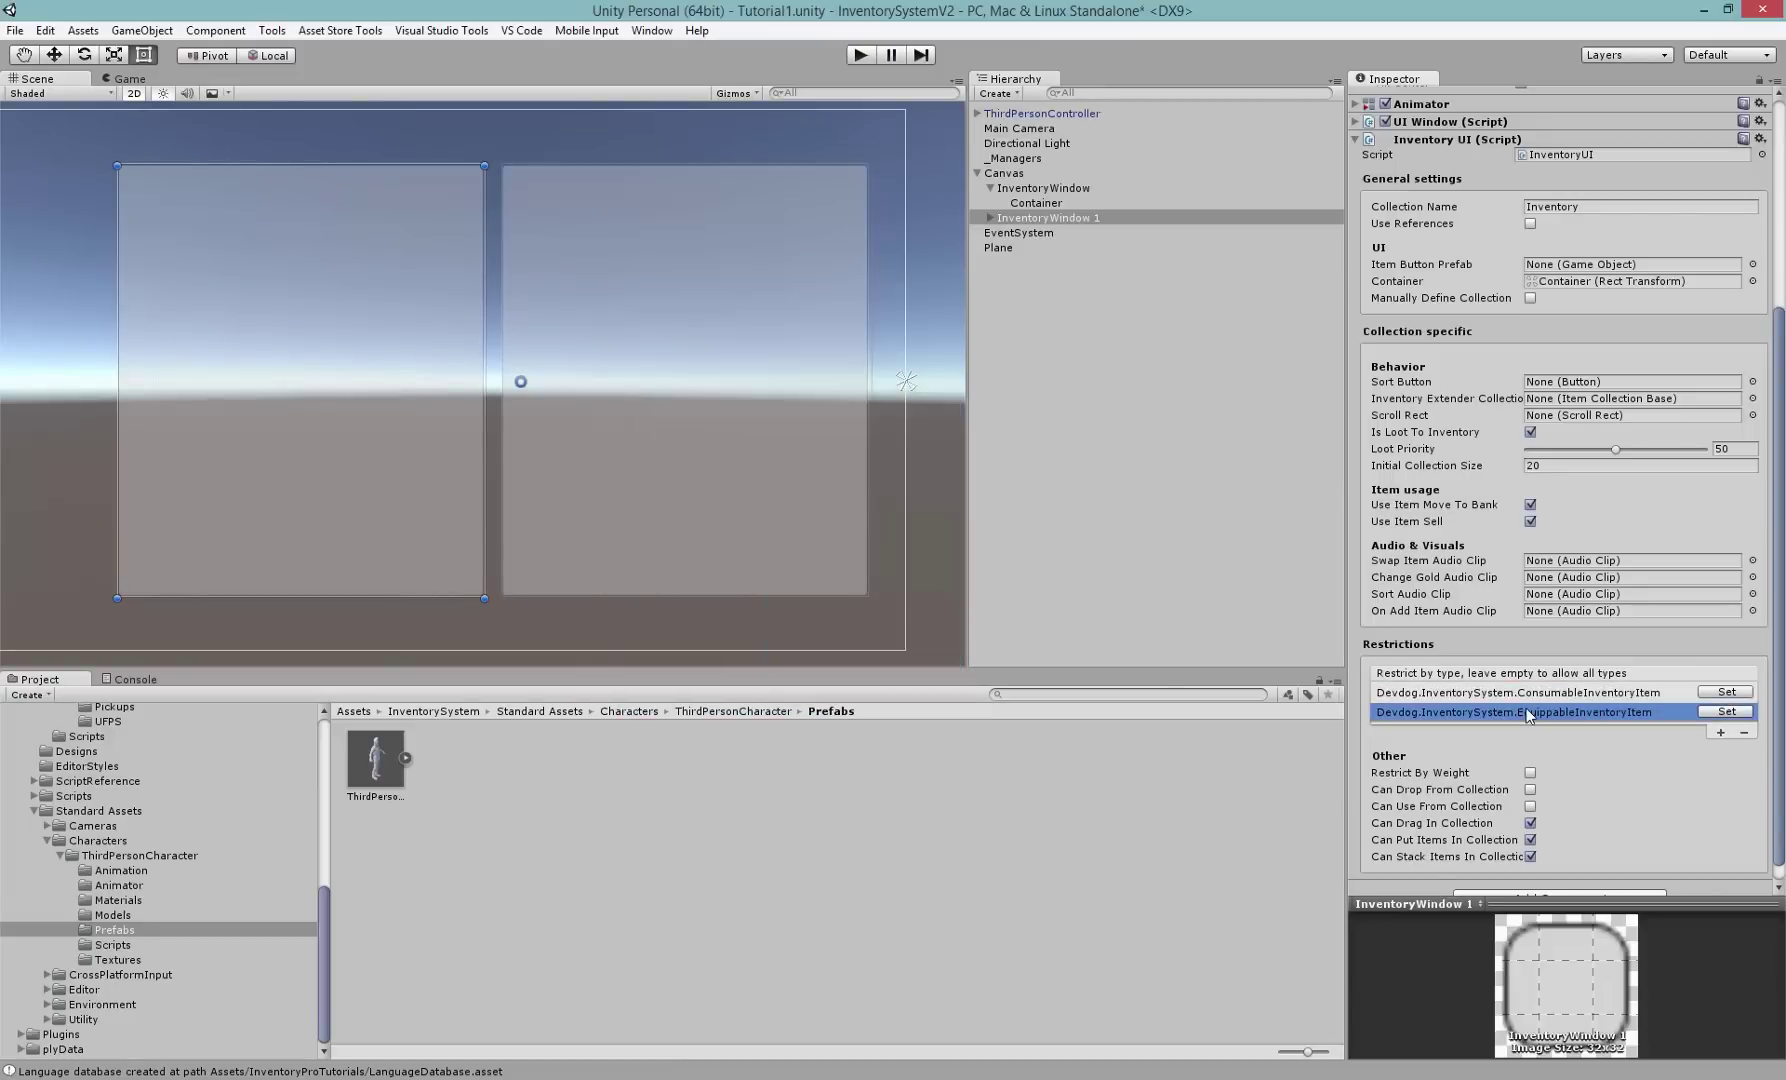
- Delete the duplicated inventory window and reselect the original InventoryWindow
{"action": "mouse_move", "coordinate": [411, 315]}
{"action": "middle_mouse_down"}
{"action": "mouse_move", "coordinate": [451, 331]}
{"action": "mouse_move", "coordinate": [440, 314]}
{"action": "middle_mouse_up"}
{"action": "key", "text": "Delete"}
{"action": "left_click", "coordinate": [1046, 190]}
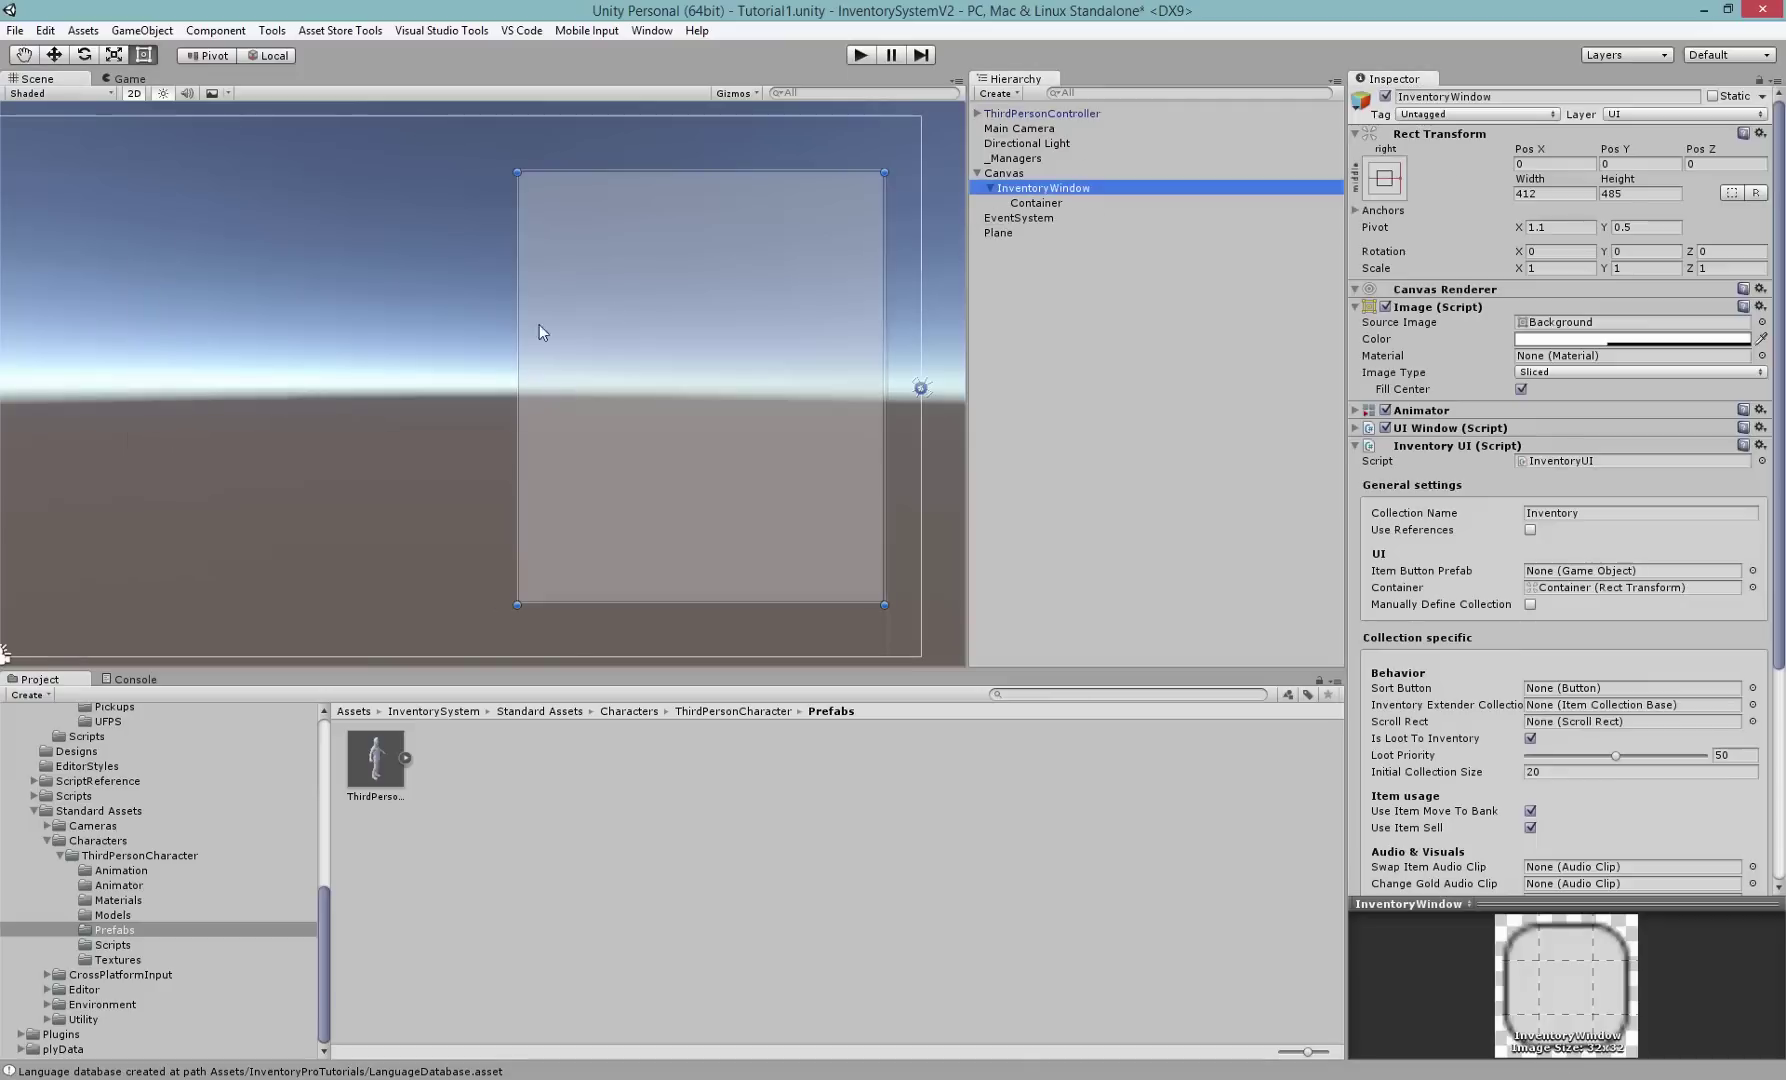
{"action": "middle_click_drag", "start_coordinate": [634, 284], "coordinate": [483, 282]}
{"action": "middle_click_drag", "start_coordinate": [597, 311], "coordinate": [583, 293]}
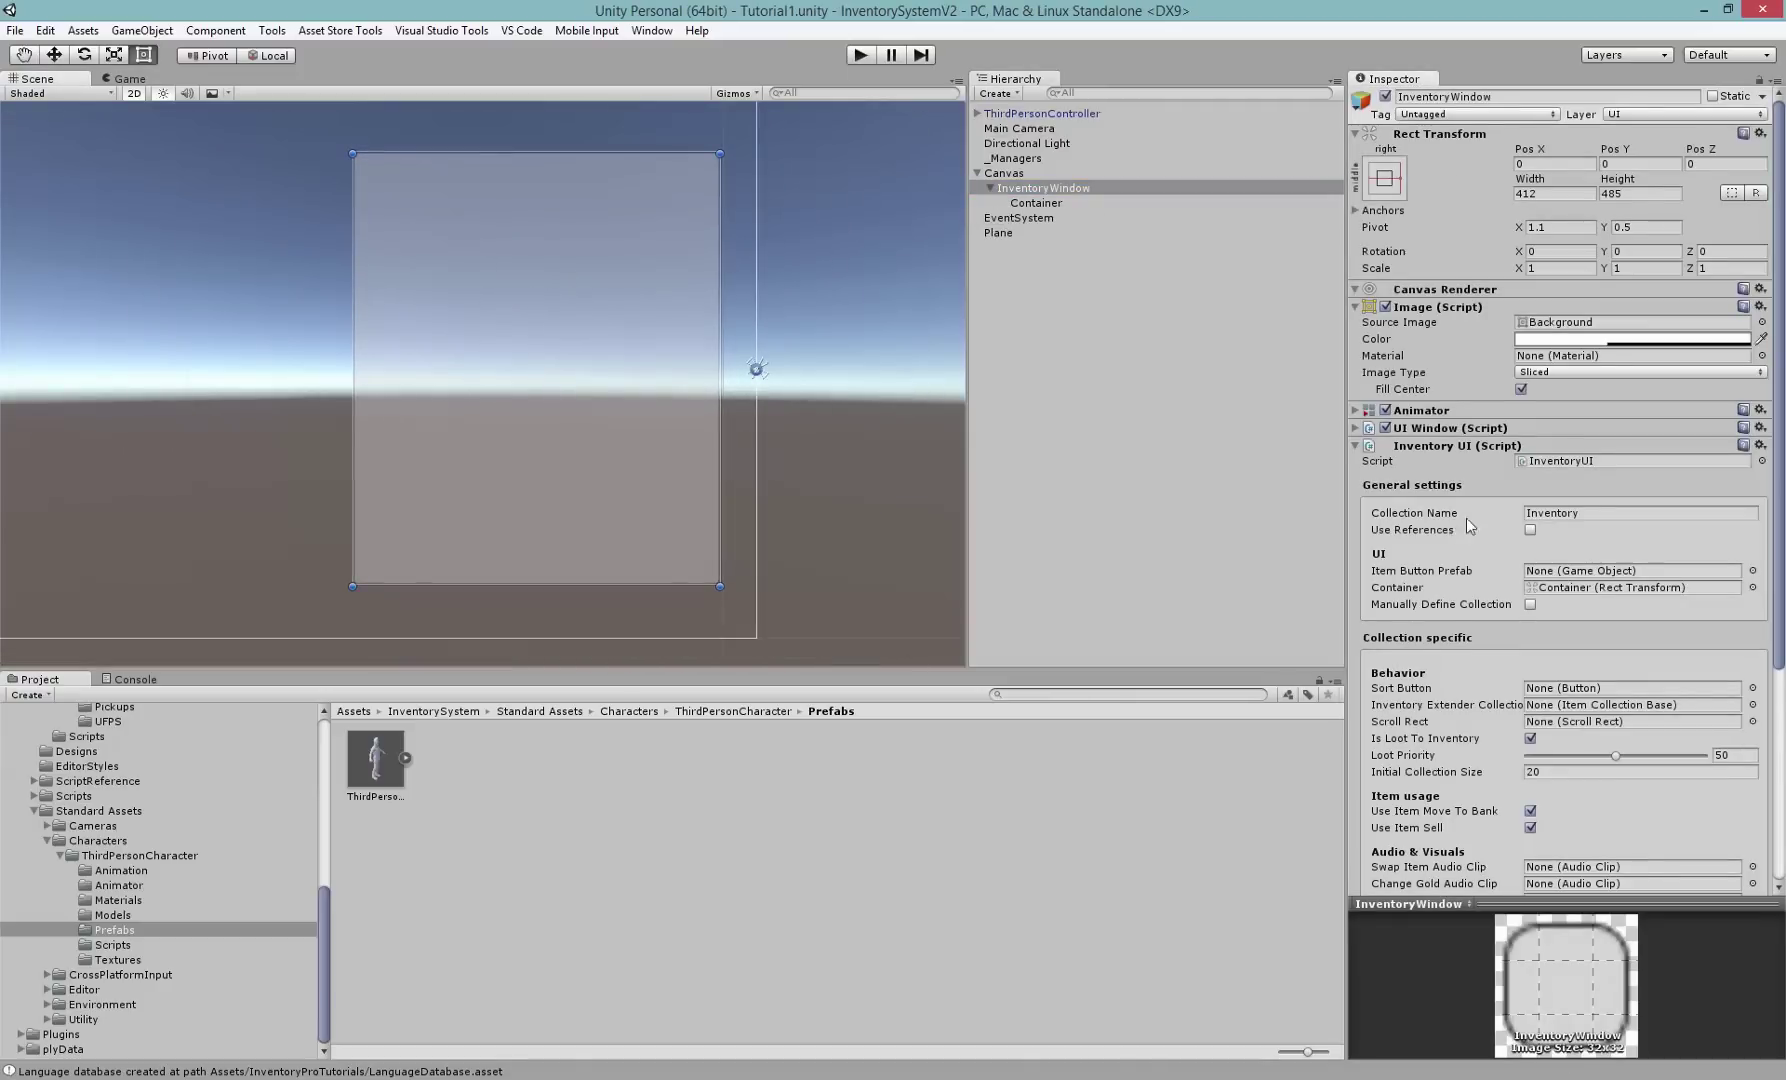
- Examine InventoryWindow's Scroll Rect, Is Loot To Inventory, Loot Priority and Initial Collection Size settings
{"action": "scroll", "coordinate": [1586, 551], "scroll_direction": "down", "scroll_amount": 5}
{"action": "left_click", "coordinate": [1402, 500]}
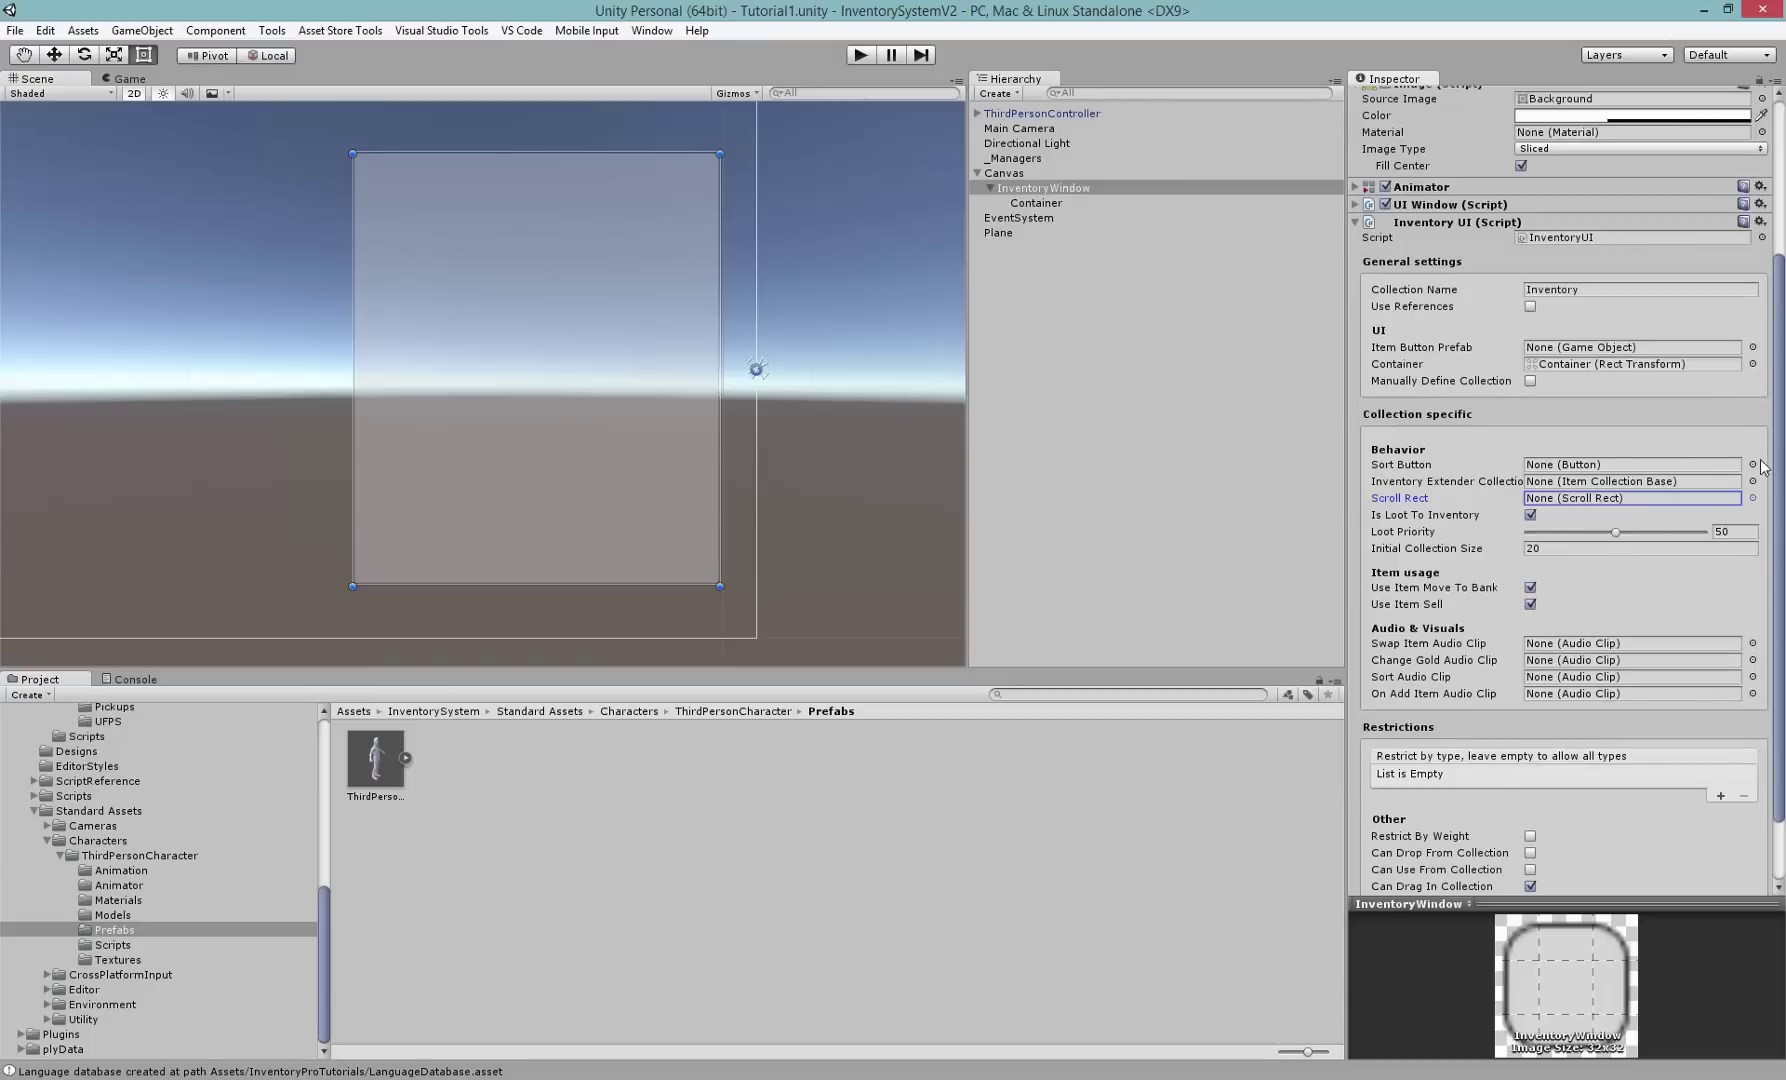
{"action": "scroll", "coordinate": [1776, 539], "scroll_direction": "down", "scroll_amount": 1}
{"action": "scroll", "coordinate": [1776, 539], "scroll_direction": "down", "scroll_amount": 2}
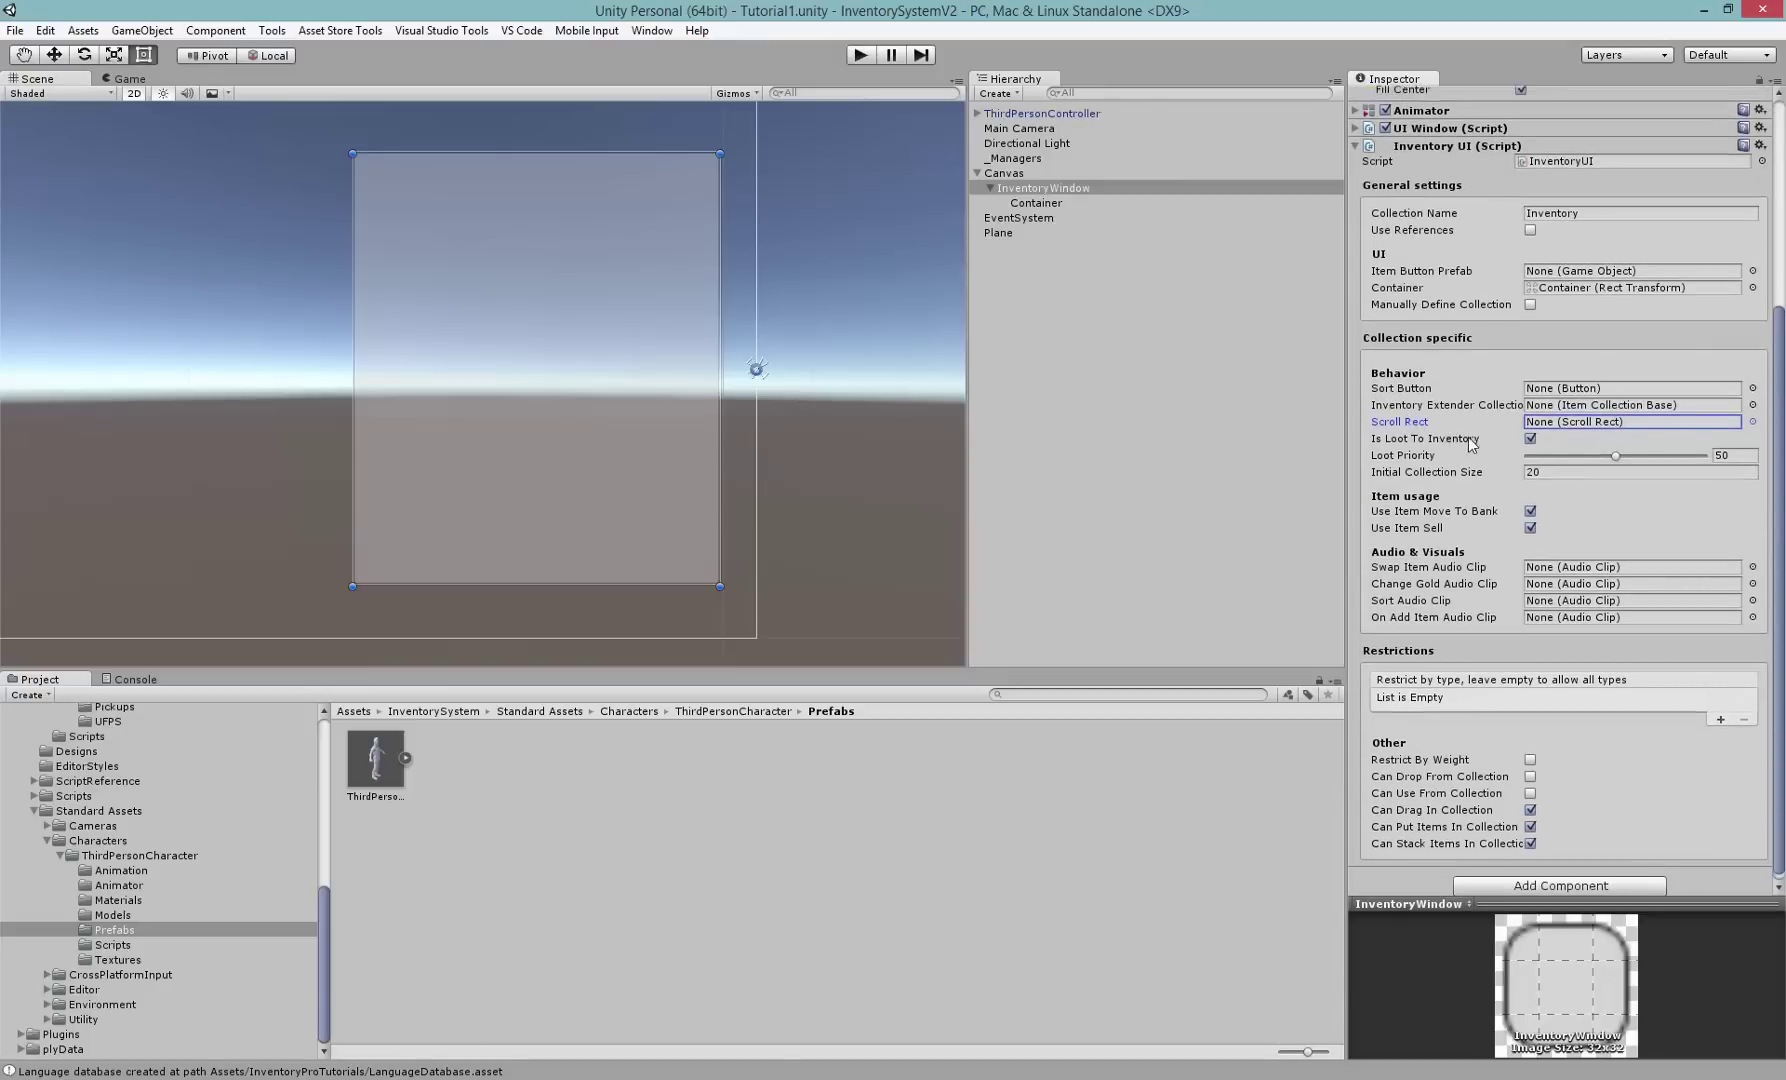
{"action": "left_click", "coordinate": [1401, 439]}
{"action": "left_click", "coordinate": [1410, 457]}
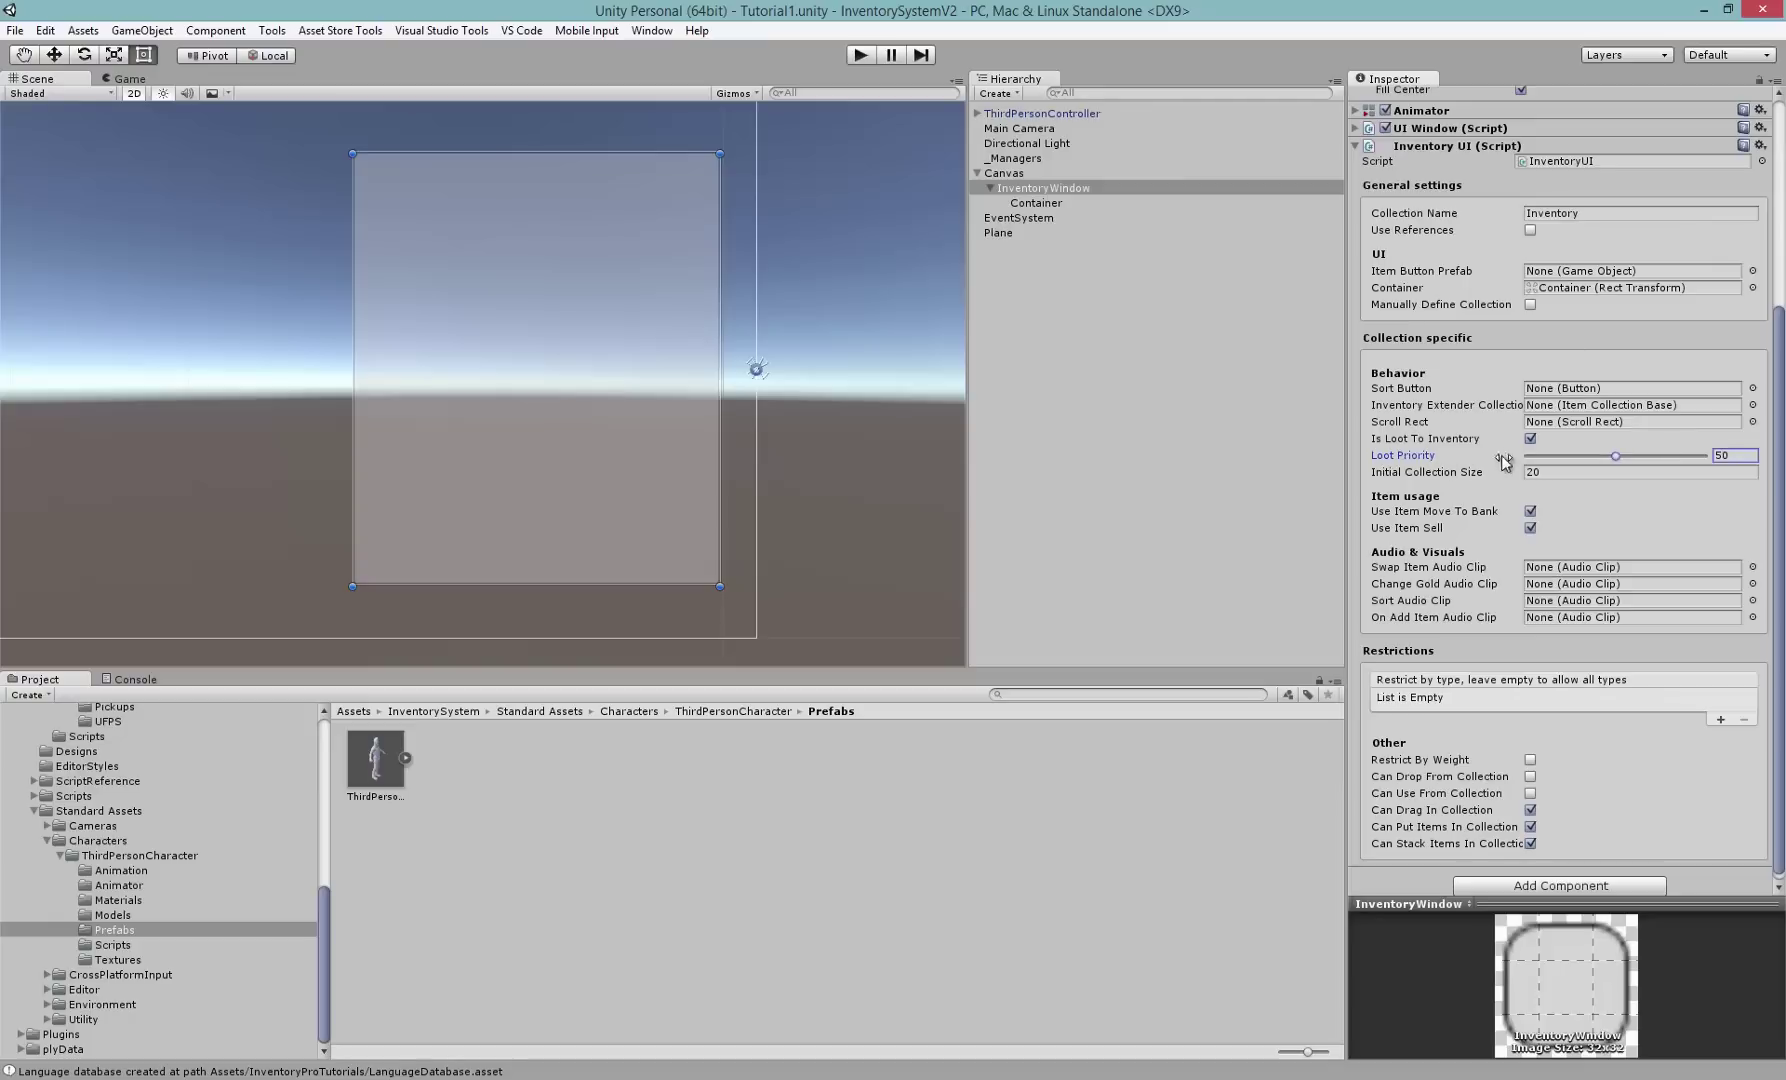
{"action": "left_click", "coordinate": [1727, 456]}
{"action": "left_click", "coordinate": [1407, 467]}
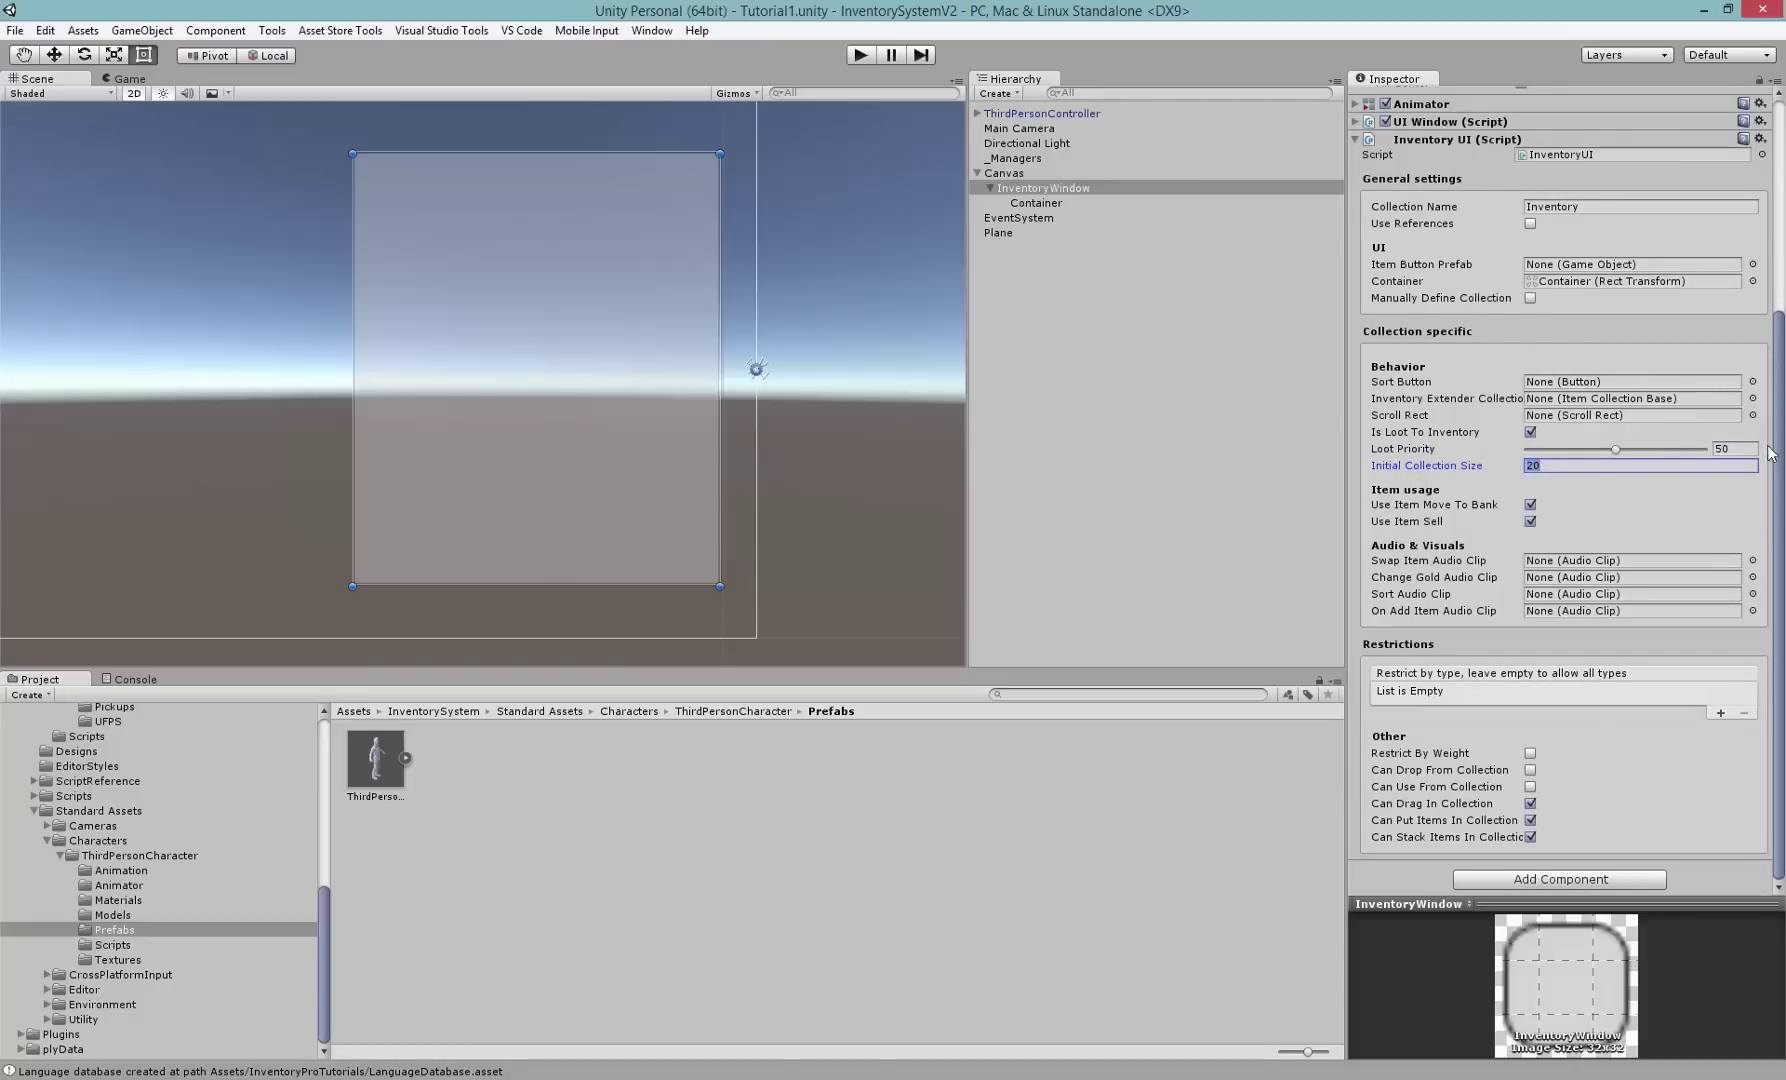
- Enable Manually Define Collection on InventoryWindow's Inventory UI component
{"action": "left_click_drag", "start_coordinate": [1775, 450], "coordinate": [1777, 410]}
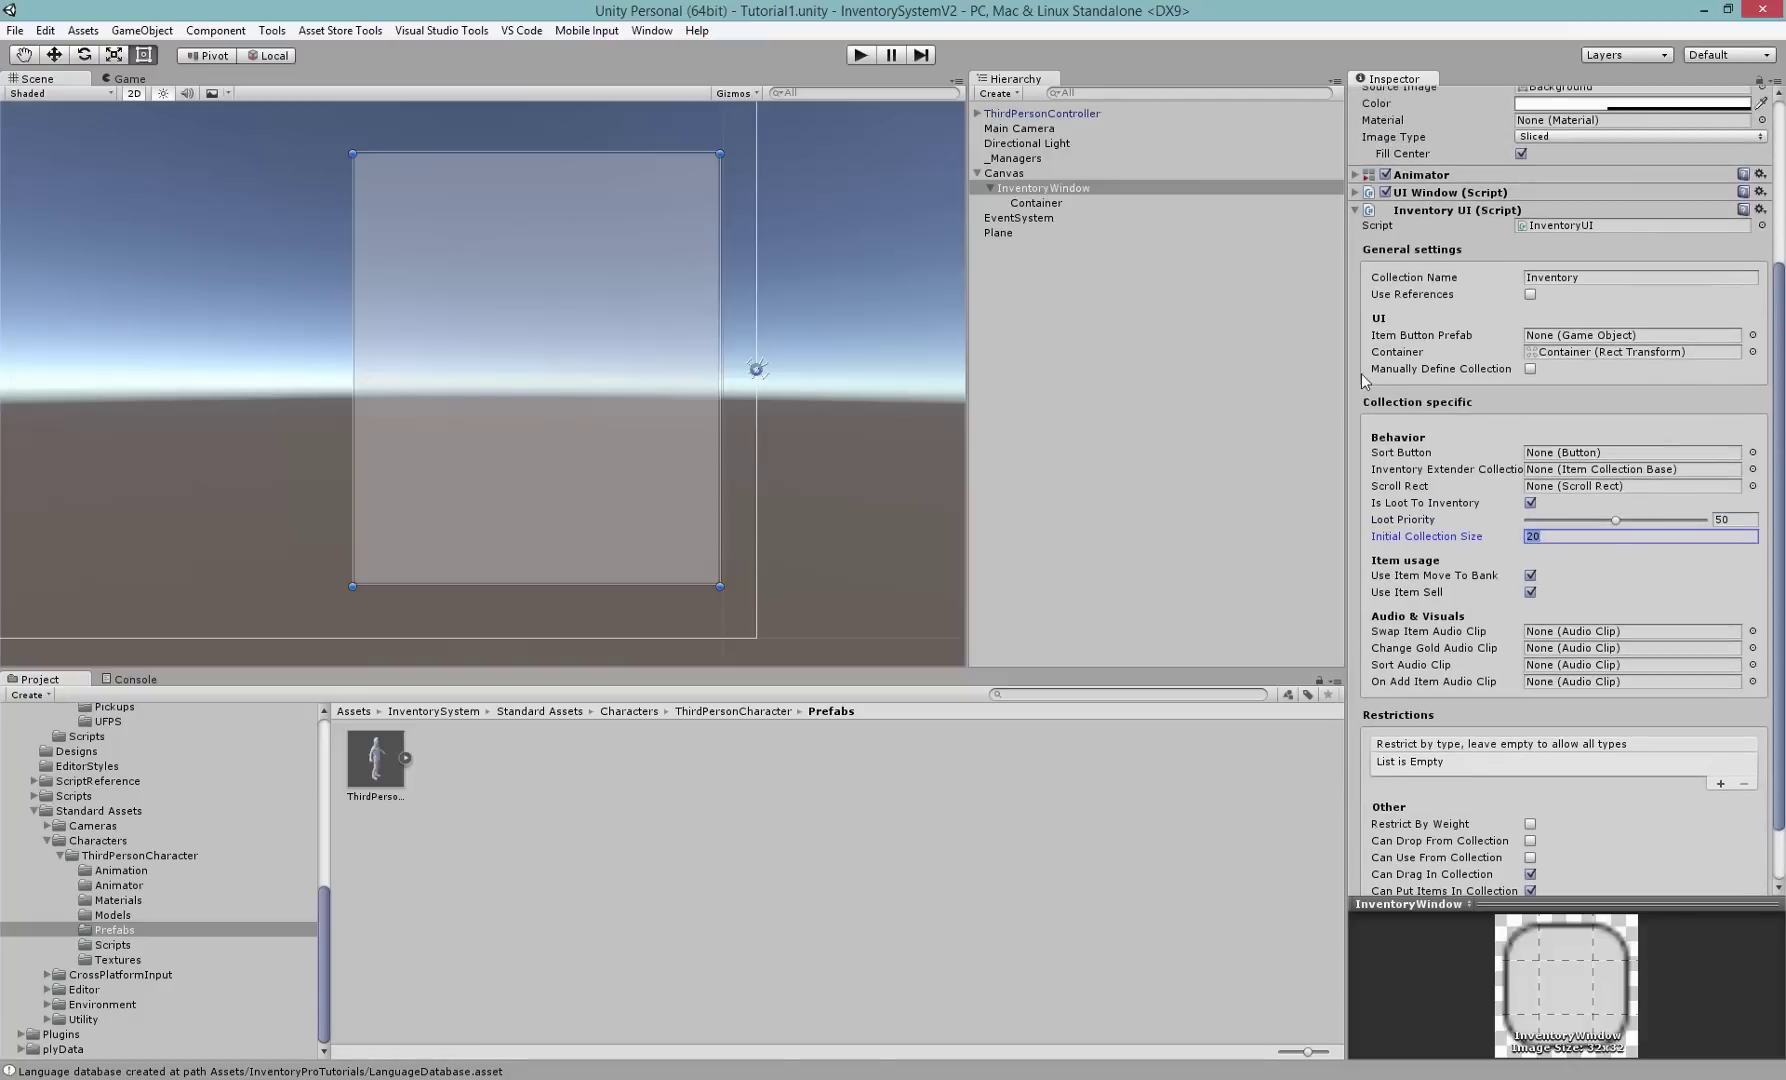
{"action": "left_click", "coordinate": [1492, 369]}
{"action": "left_click", "coordinate": [1529, 368]}
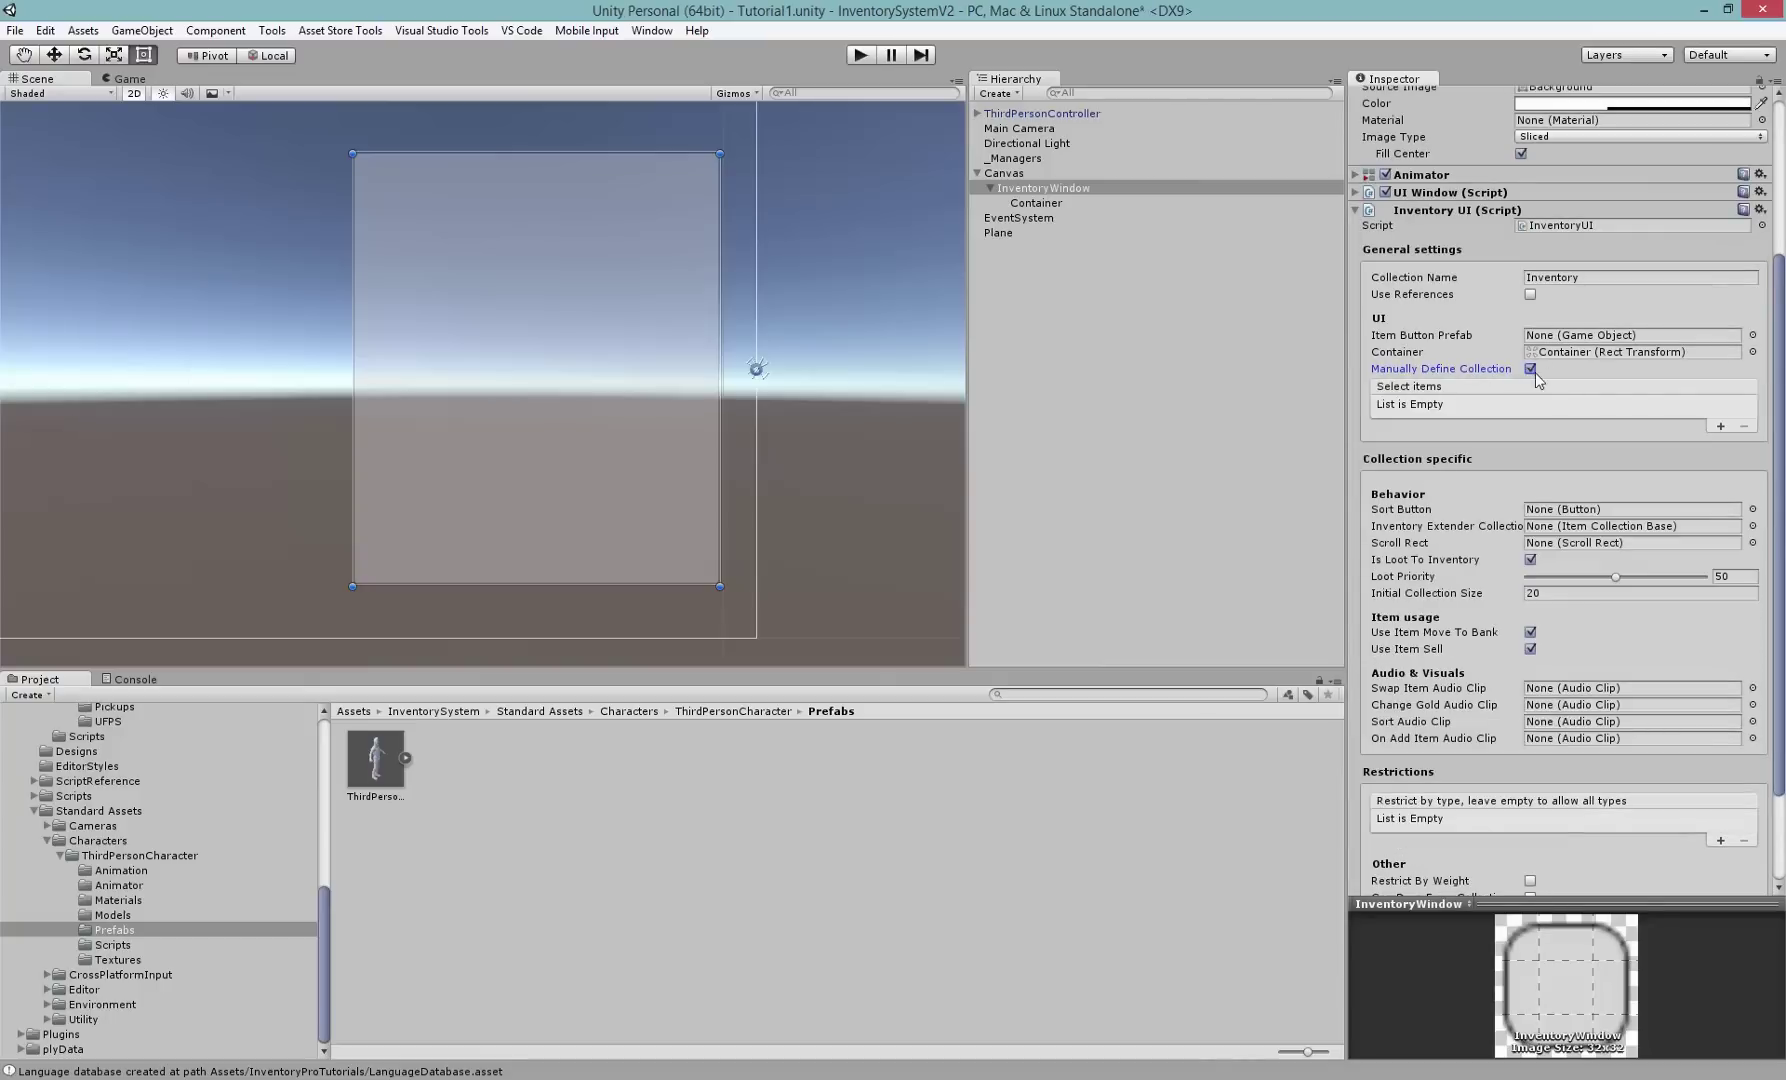
- Disable Manually Define Collection on InventoryWindow's Inventory UI component
{"action": "left_click", "coordinate": [1531, 369]}
{"action": "left_click", "coordinate": [1531, 369]}
{"action": "left_click", "coordinate": [1531, 369]}
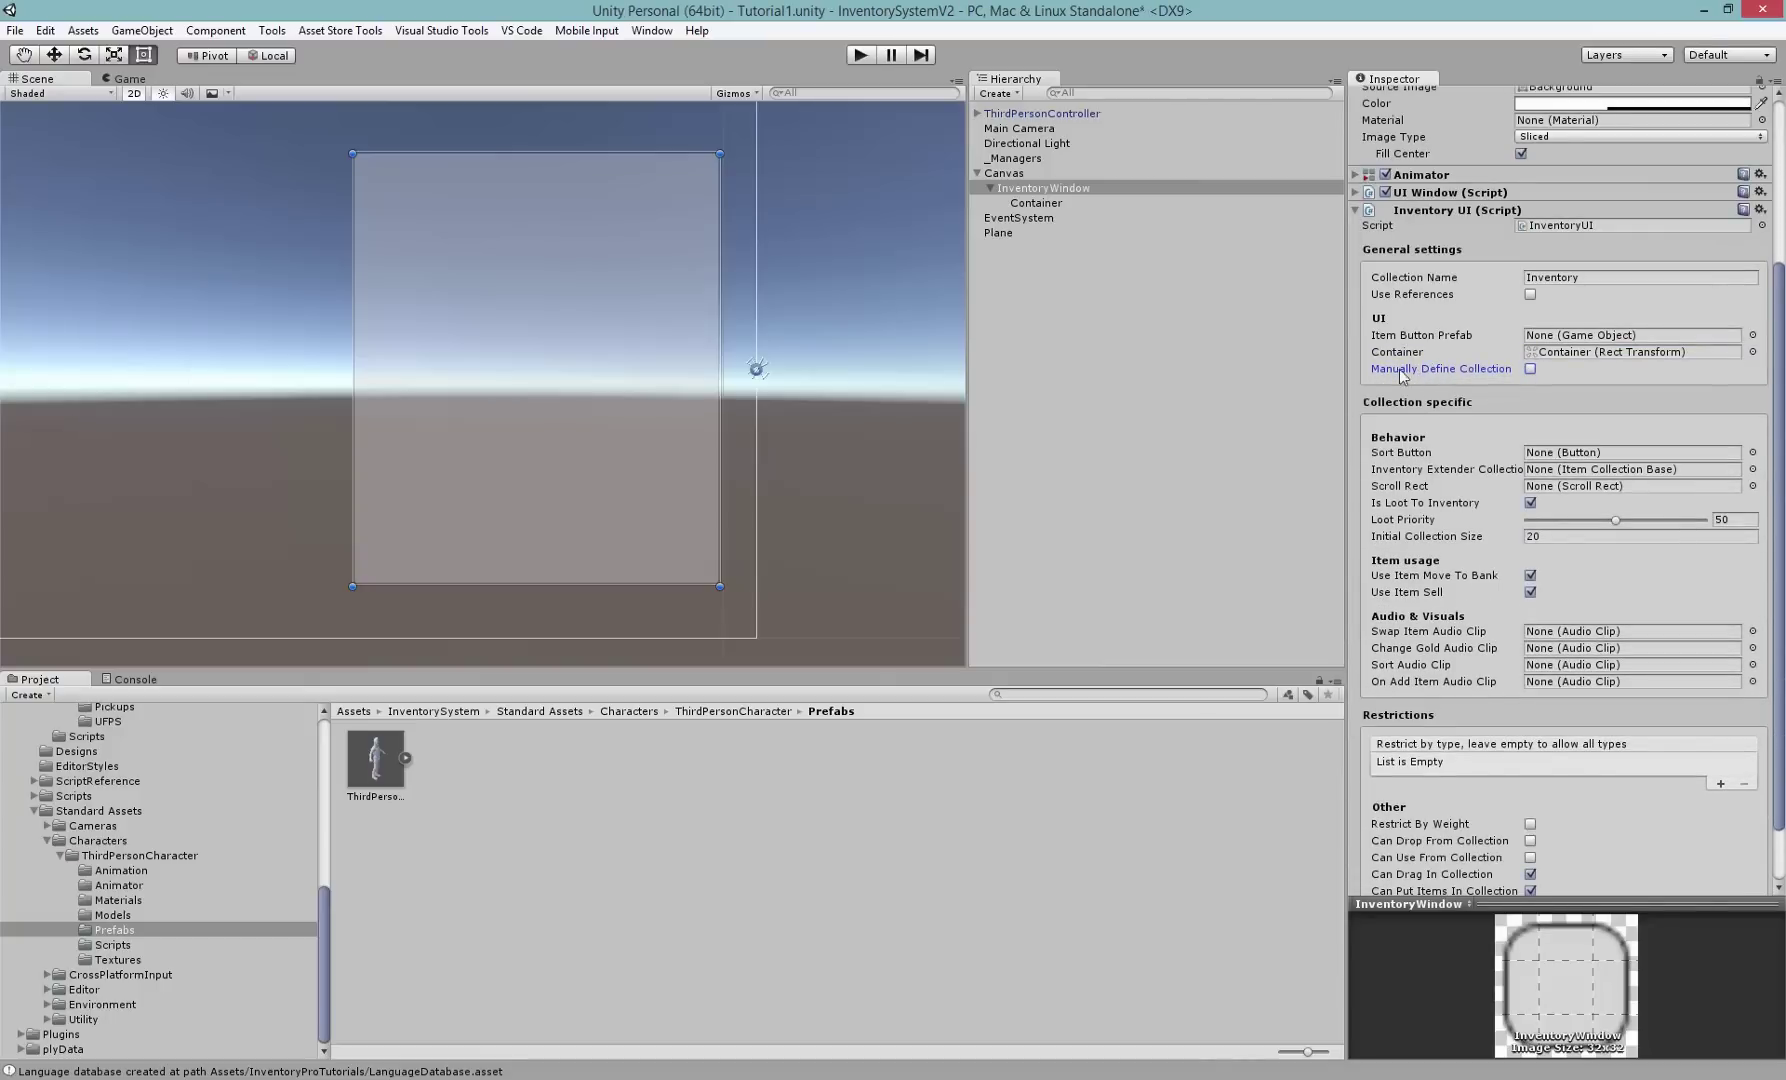
- Examine InventoryWindow's Initial Collection Size, item usage options and audio clip settings
{"action": "left_click", "coordinate": [1387, 538]}
{"action": "left_click", "coordinate": [1586, 540]}
{"action": "left_click_drag", "start_coordinate": [1775, 567], "coordinate": [1772, 648]}
{"action": "left_click", "coordinate": [1397, 507]}
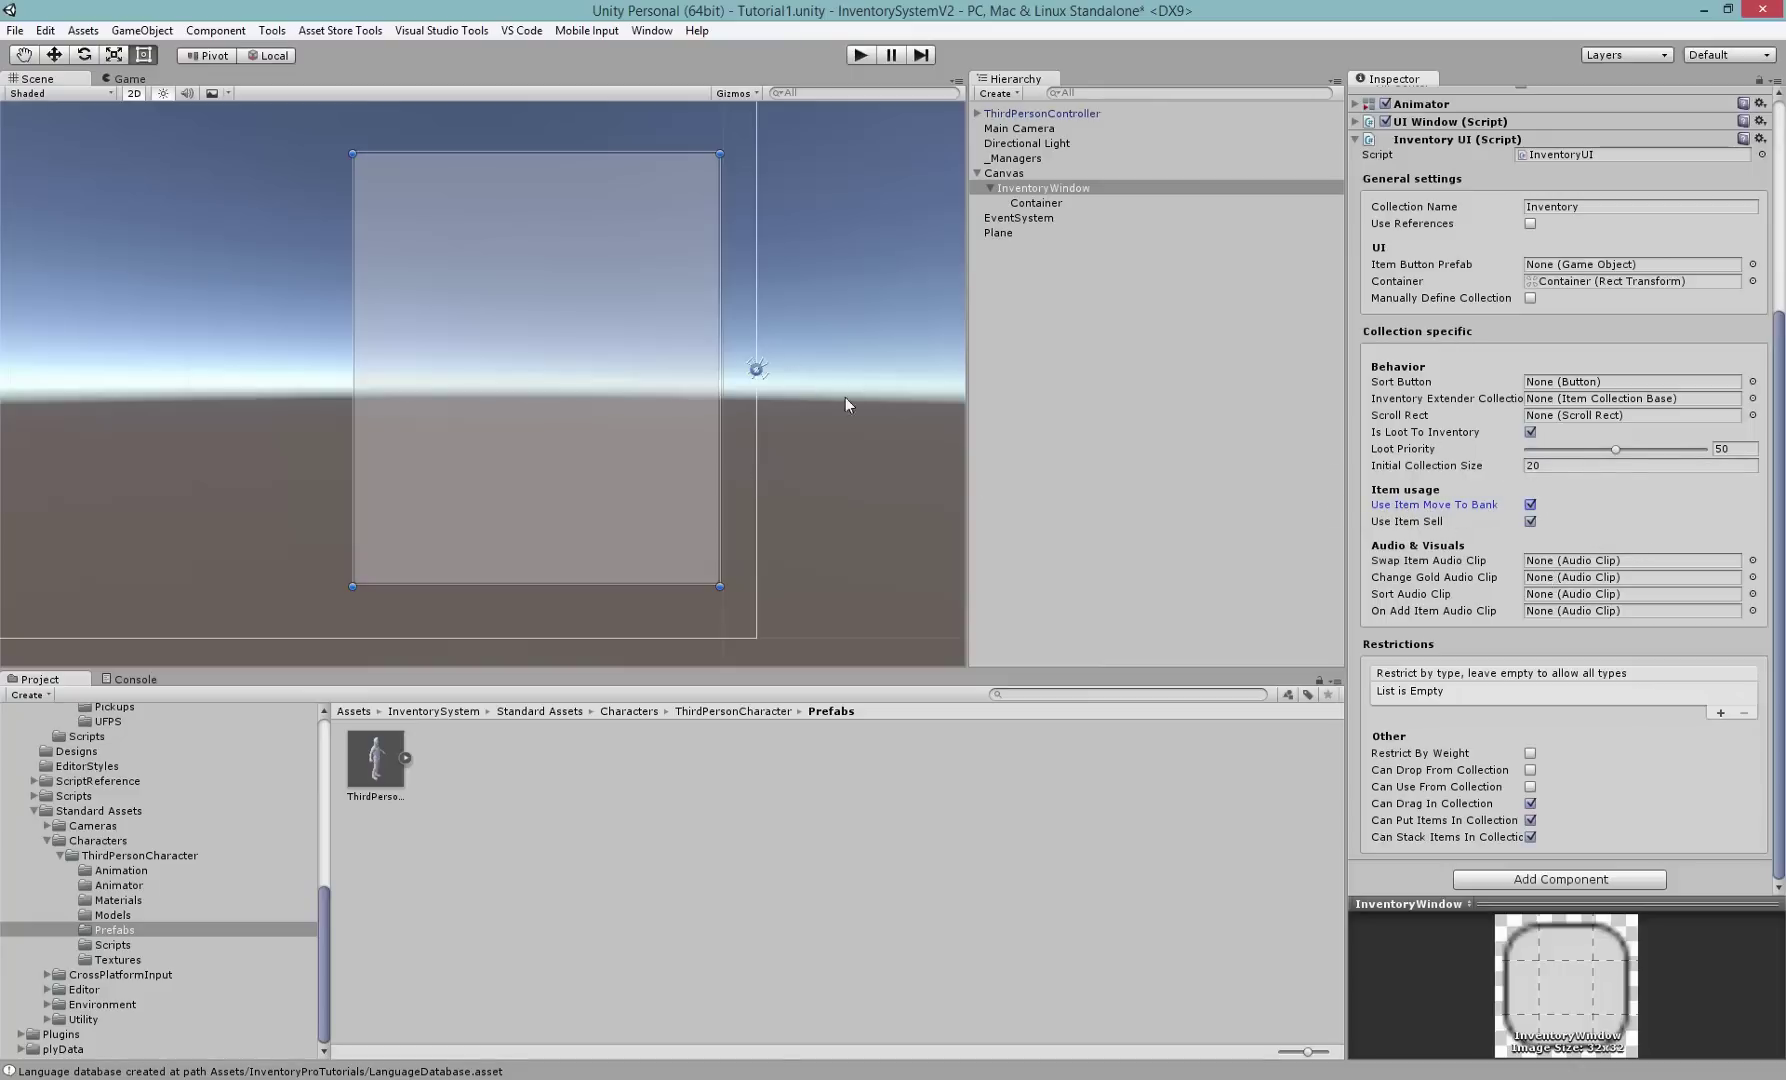
{"action": "middle_click_drag", "start_coordinate": [616, 364], "coordinate": [696, 370]}
{"action": "left_click", "coordinate": [1400, 525]}
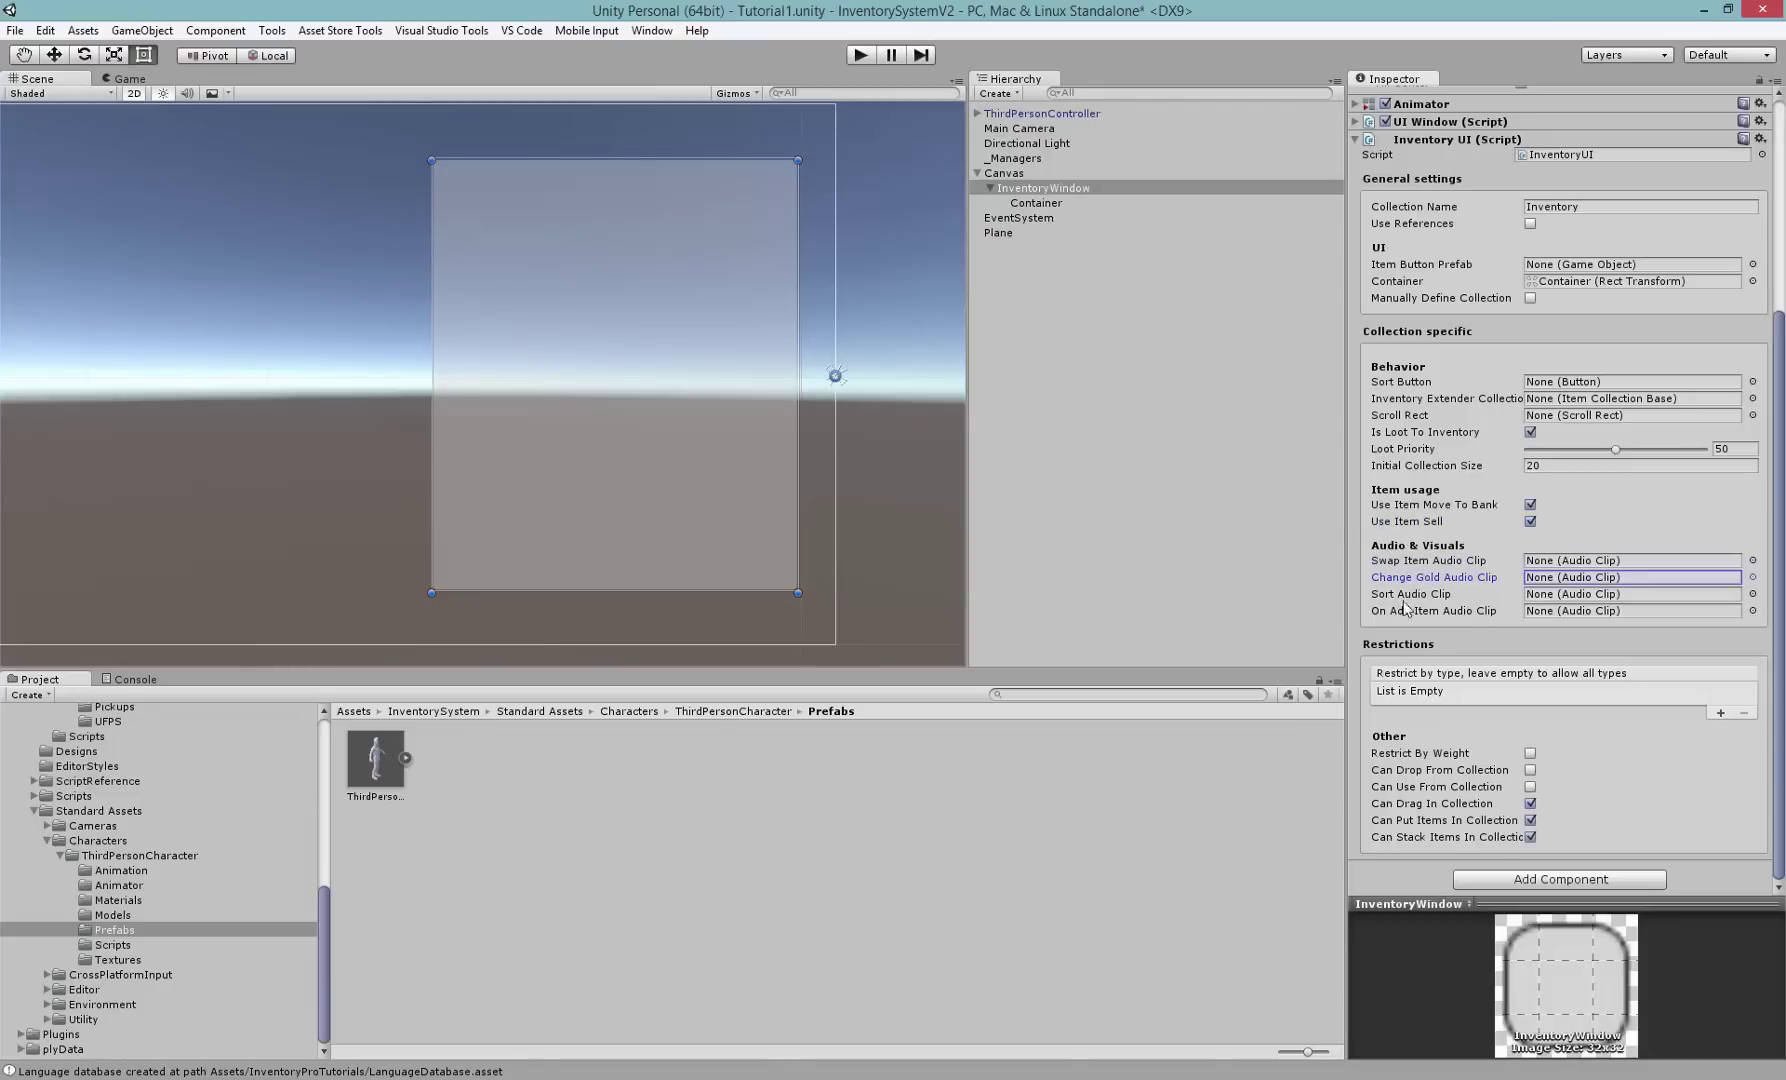
{"action": "left_click", "coordinate": [1490, 610]}
{"action": "left_click", "coordinate": [1411, 561]}
{"action": "left_click", "coordinate": [1416, 578]}
- Try out Restrict By Weight and its Restrict Max Weight setting on InventoryWindow, leaving the weight restriction off
{"action": "left_click", "coordinate": [1407, 756]}
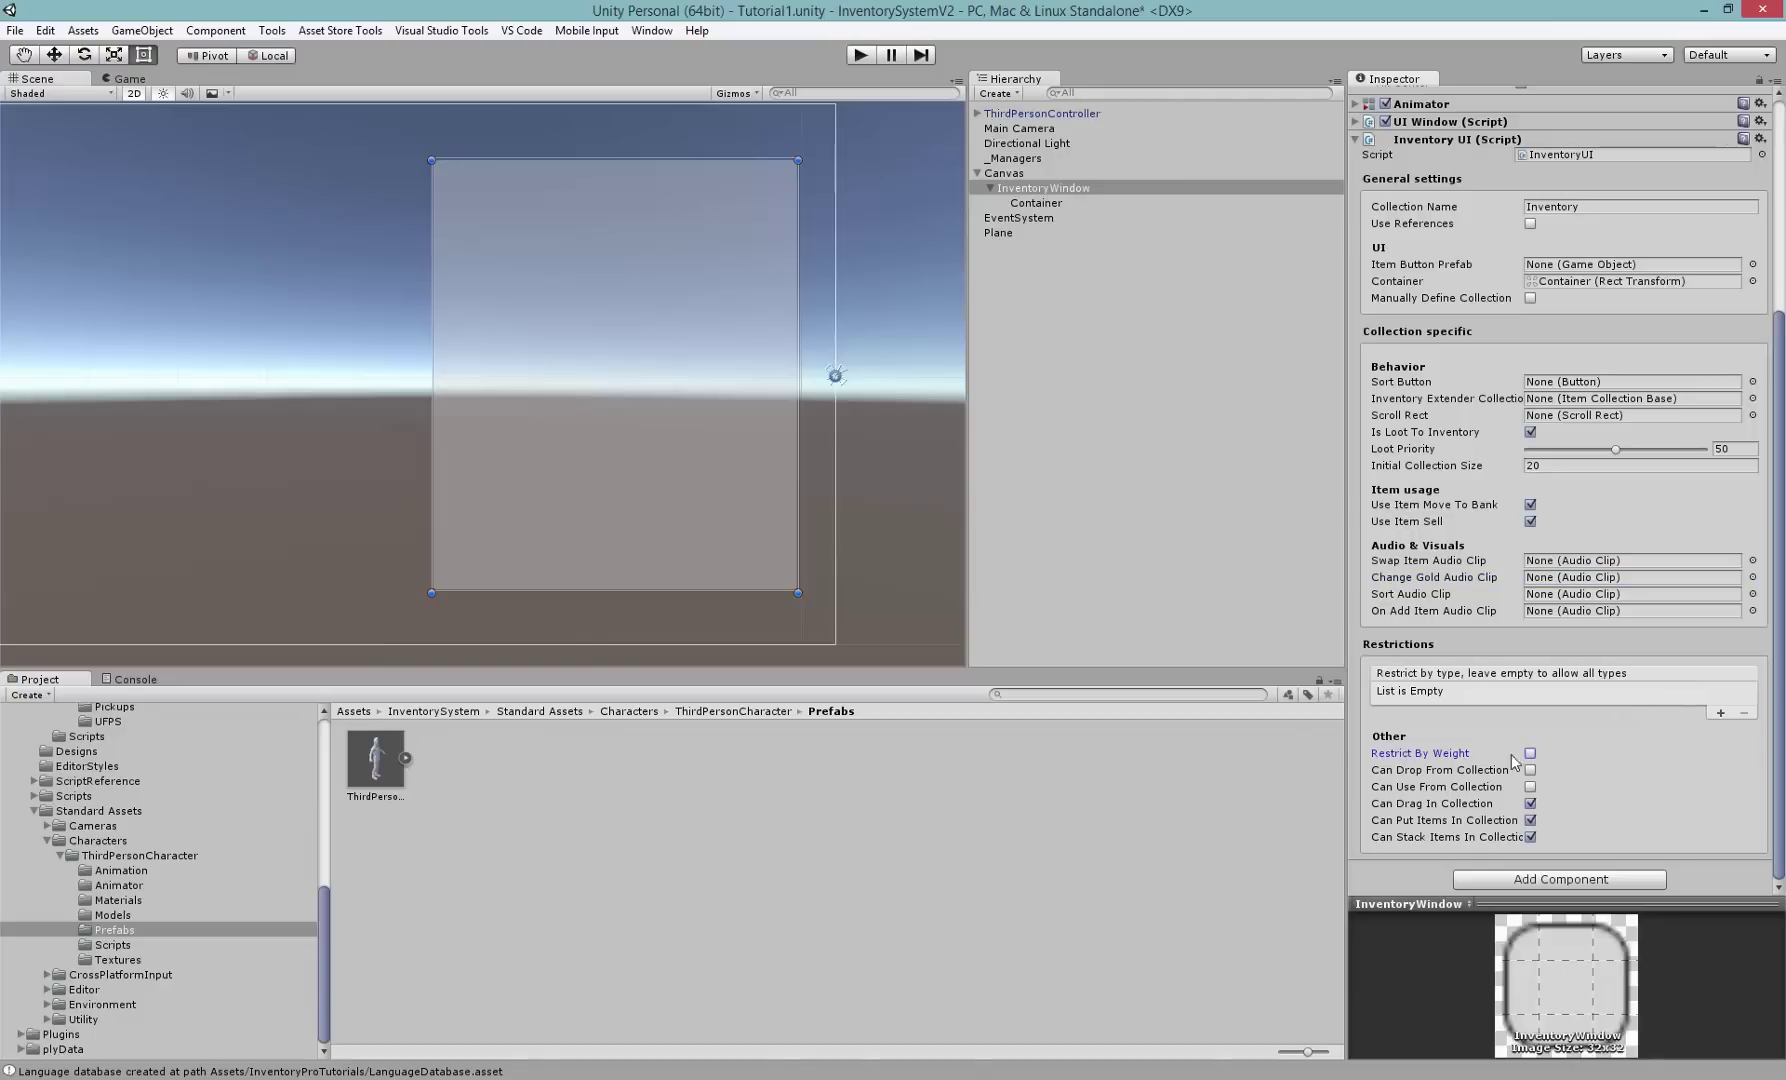
{"action": "left_click", "coordinate": [1530, 754]}
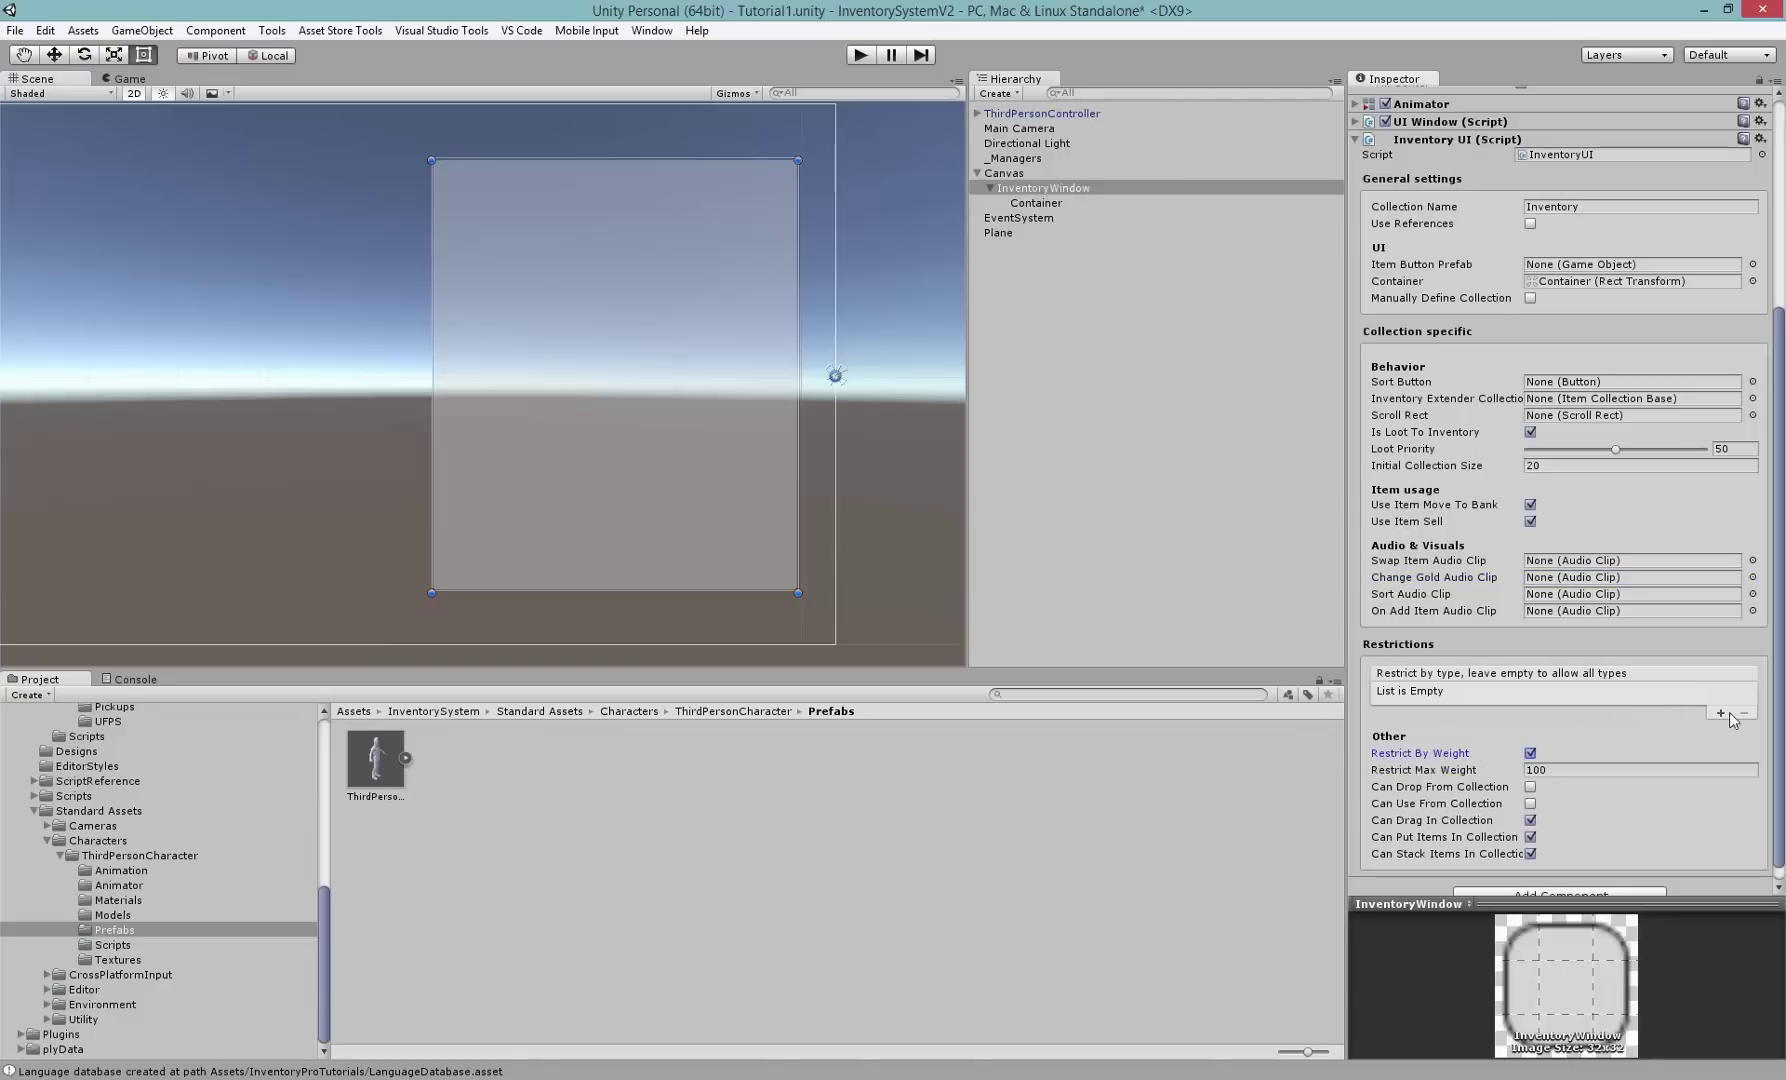
{"action": "scroll", "coordinate": [1779, 758], "scroll_direction": "down", "scroll_amount": 1}
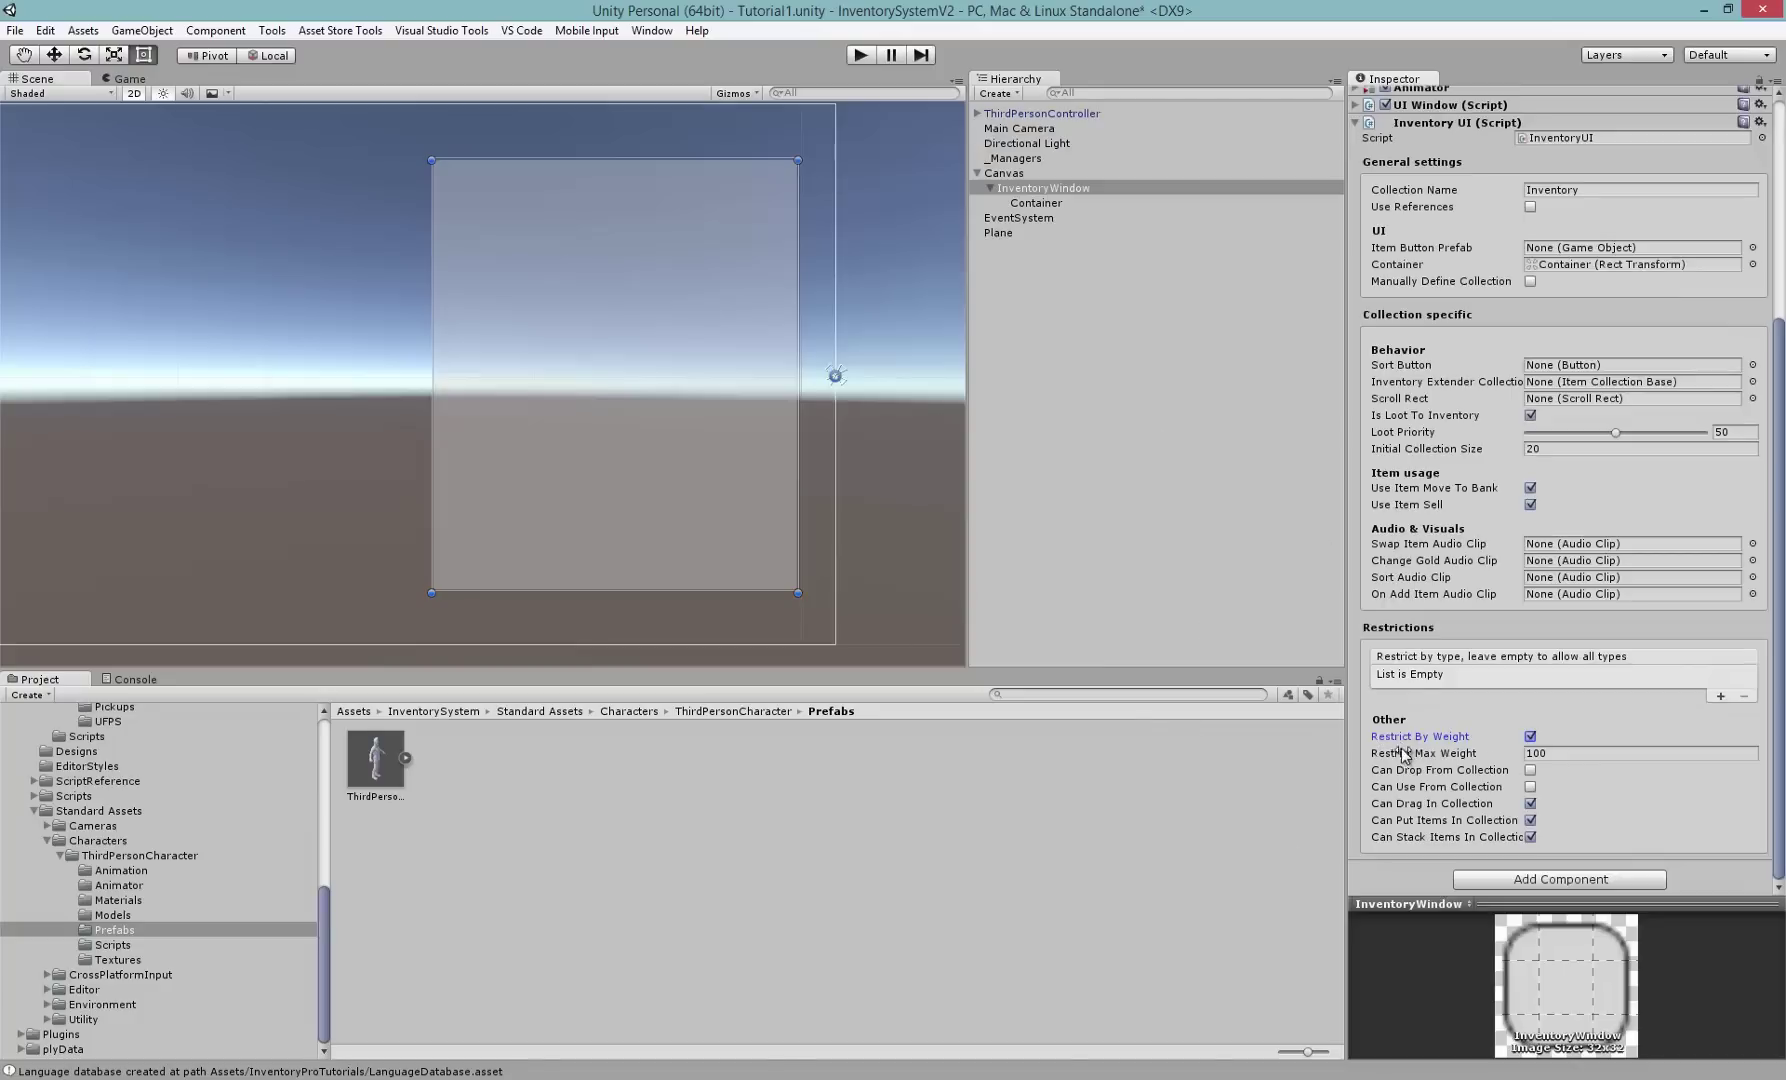
{"action": "left_click", "coordinate": [1404, 756]}
{"action": "left_click", "coordinate": [1530, 786]}
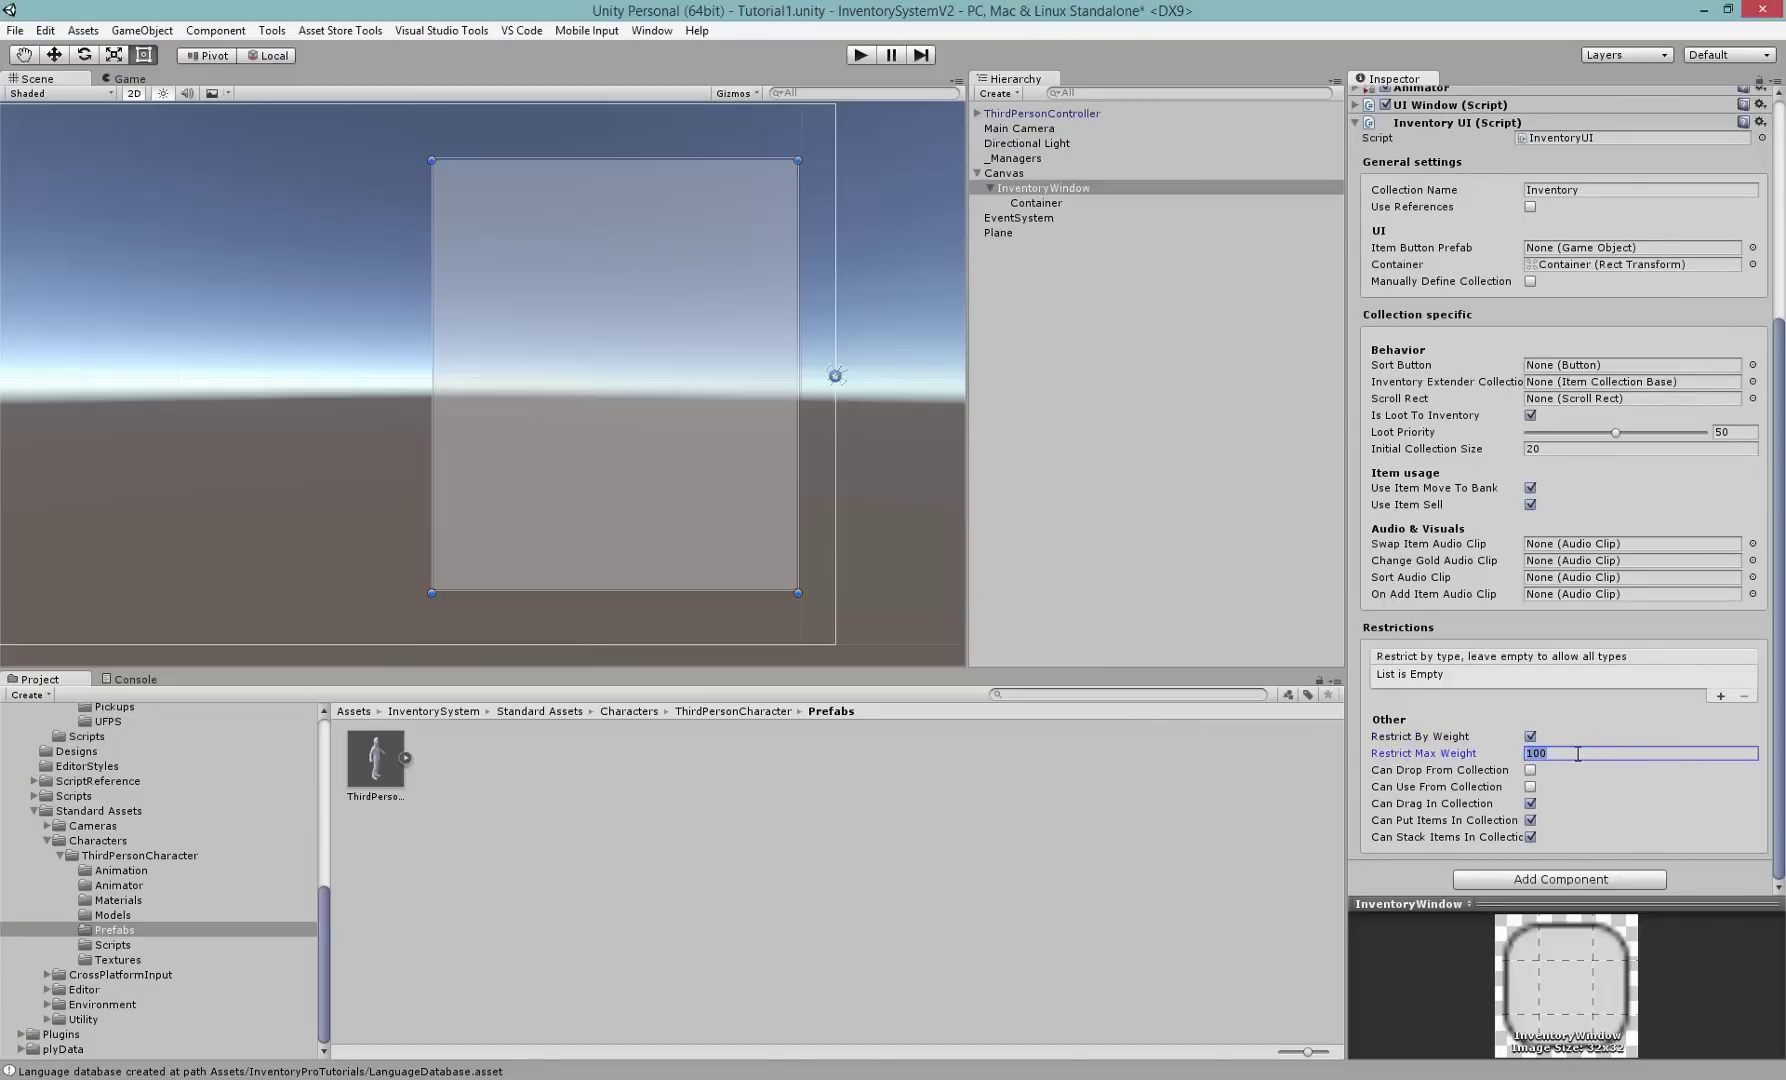
{"action": "left_click", "coordinate": [1543, 748]}
{"action": "left_click", "coordinate": [1533, 742]}
{"action": "left_click", "coordinate": [1530, 736]}
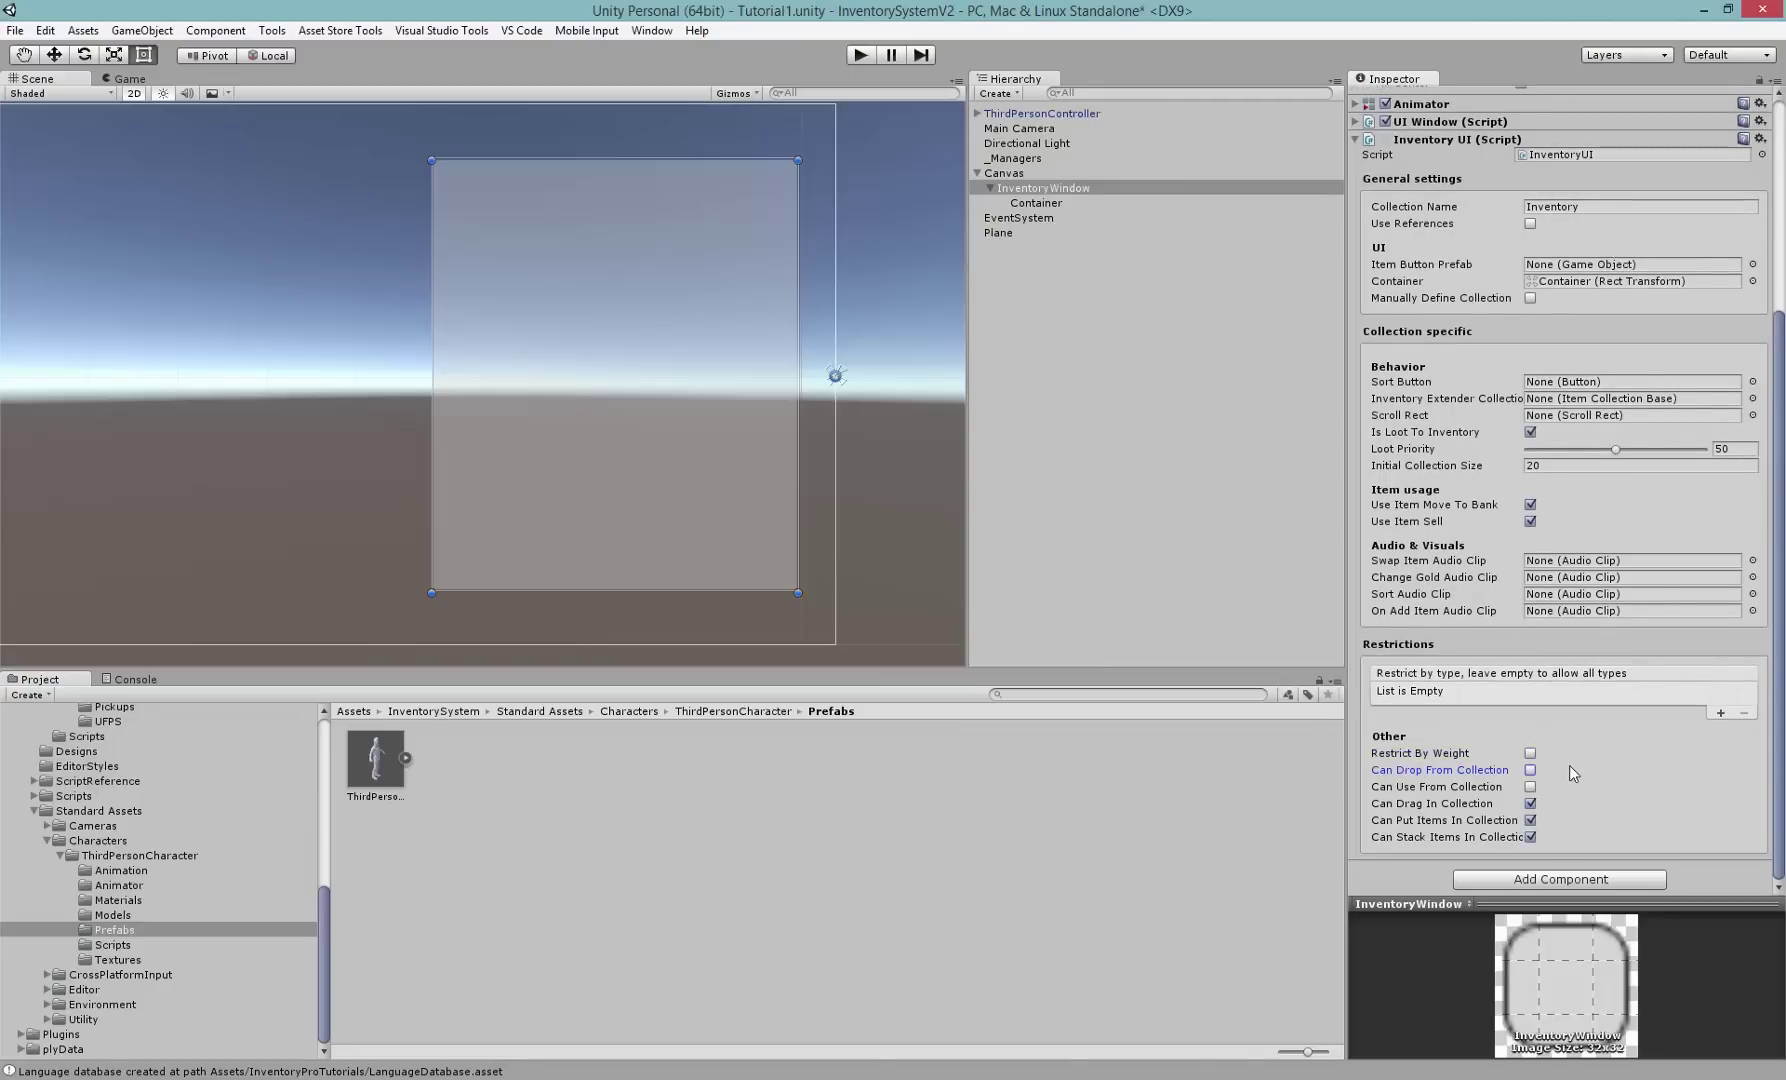
- Enable Can Drop From Collection and Can Use From Collection, and review the drag, put and stack options
{"action": "left_click", "coordinate": [1532, 770]}
{"action": "left_click", "coordinate": [1442, 788]}
{"action": "left_click", "coordinate": [1530, 787]}
{"action": "left_click", "coordinate": [1432, 804]}
{"action": "left_click", "coordinate": [1402, 821]}
{"action": "left_click", "coordinate": [1381, 844]}
{"action": "mouse_move", "coordinate": [1779, 782]}
{"action": "left_mouse_down"}
{"action": "mouse_move", "coordinate": [1779, 702]}
{"action": "mouse_move", "coordinate": [1754, 808]}
{"action": "left_mouse_up"}
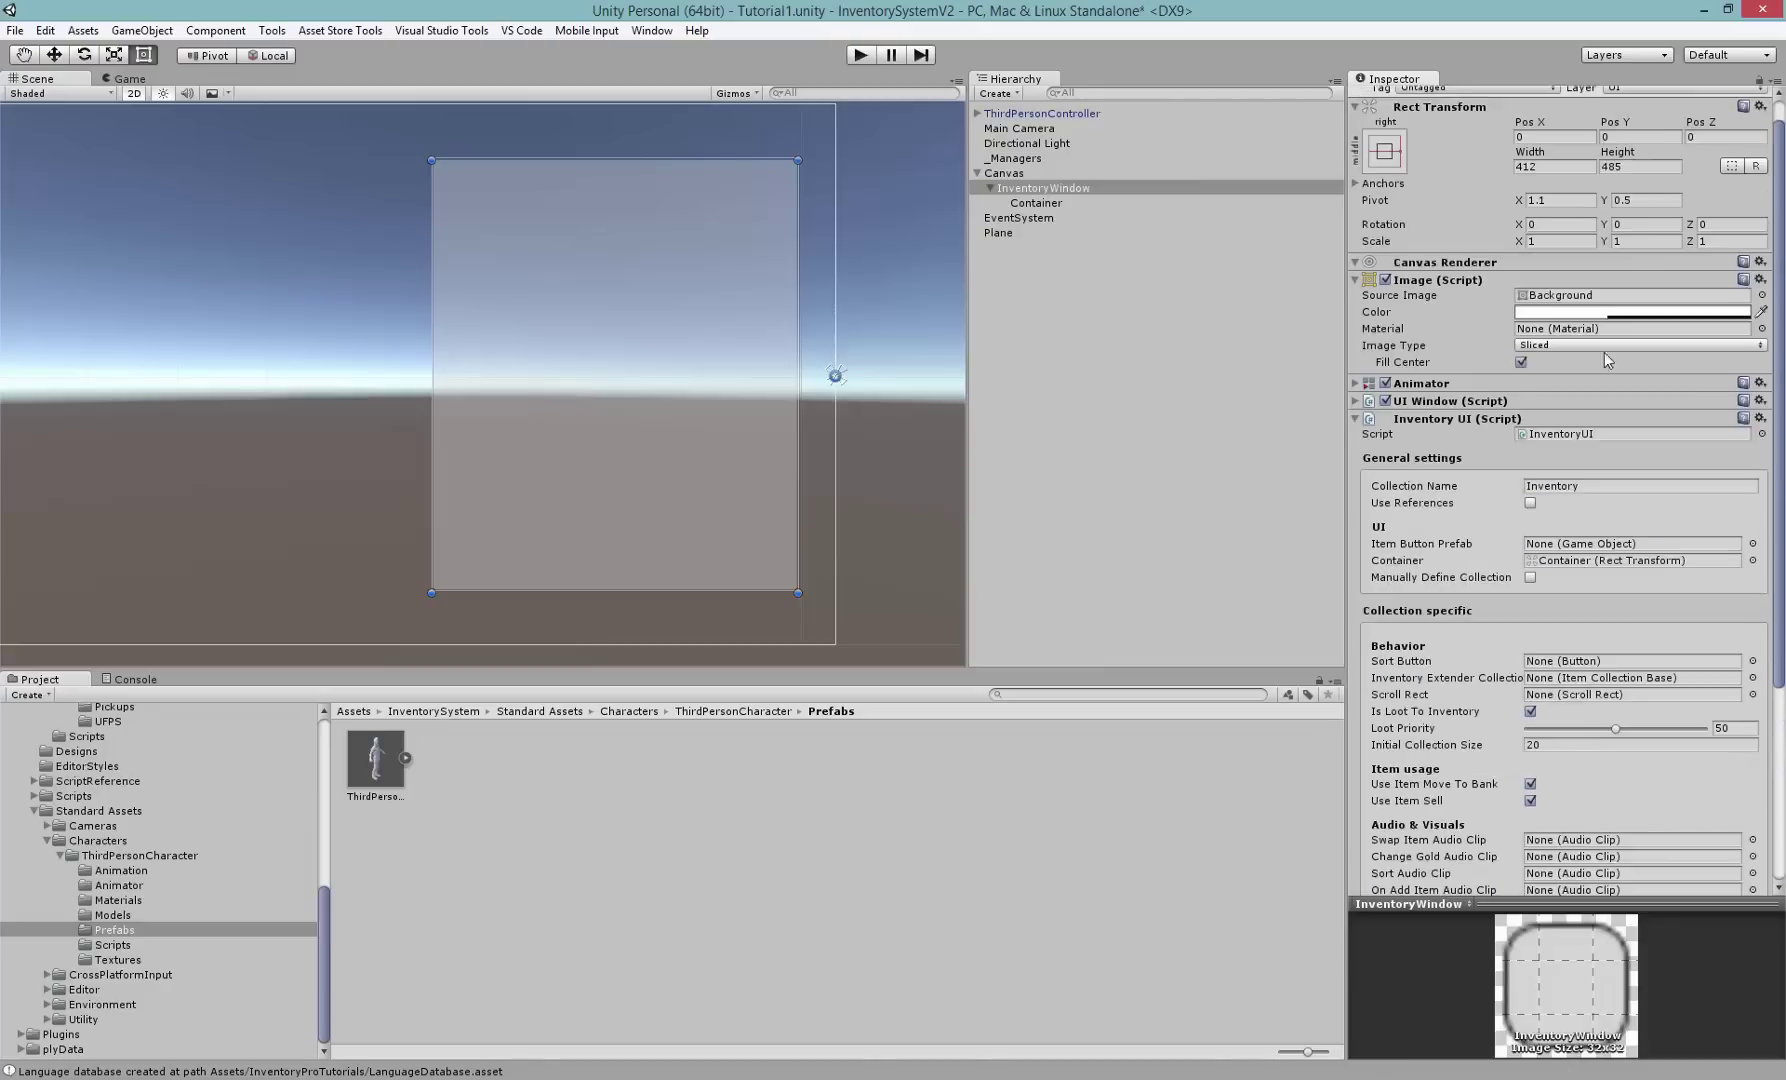
- Play-test the scene by moving the character and opening the inventory window, and stop playback
{"action": "scroll", "coordinate": [1527, 284], "scroll_direction": "up", "scroll_amount": 1}
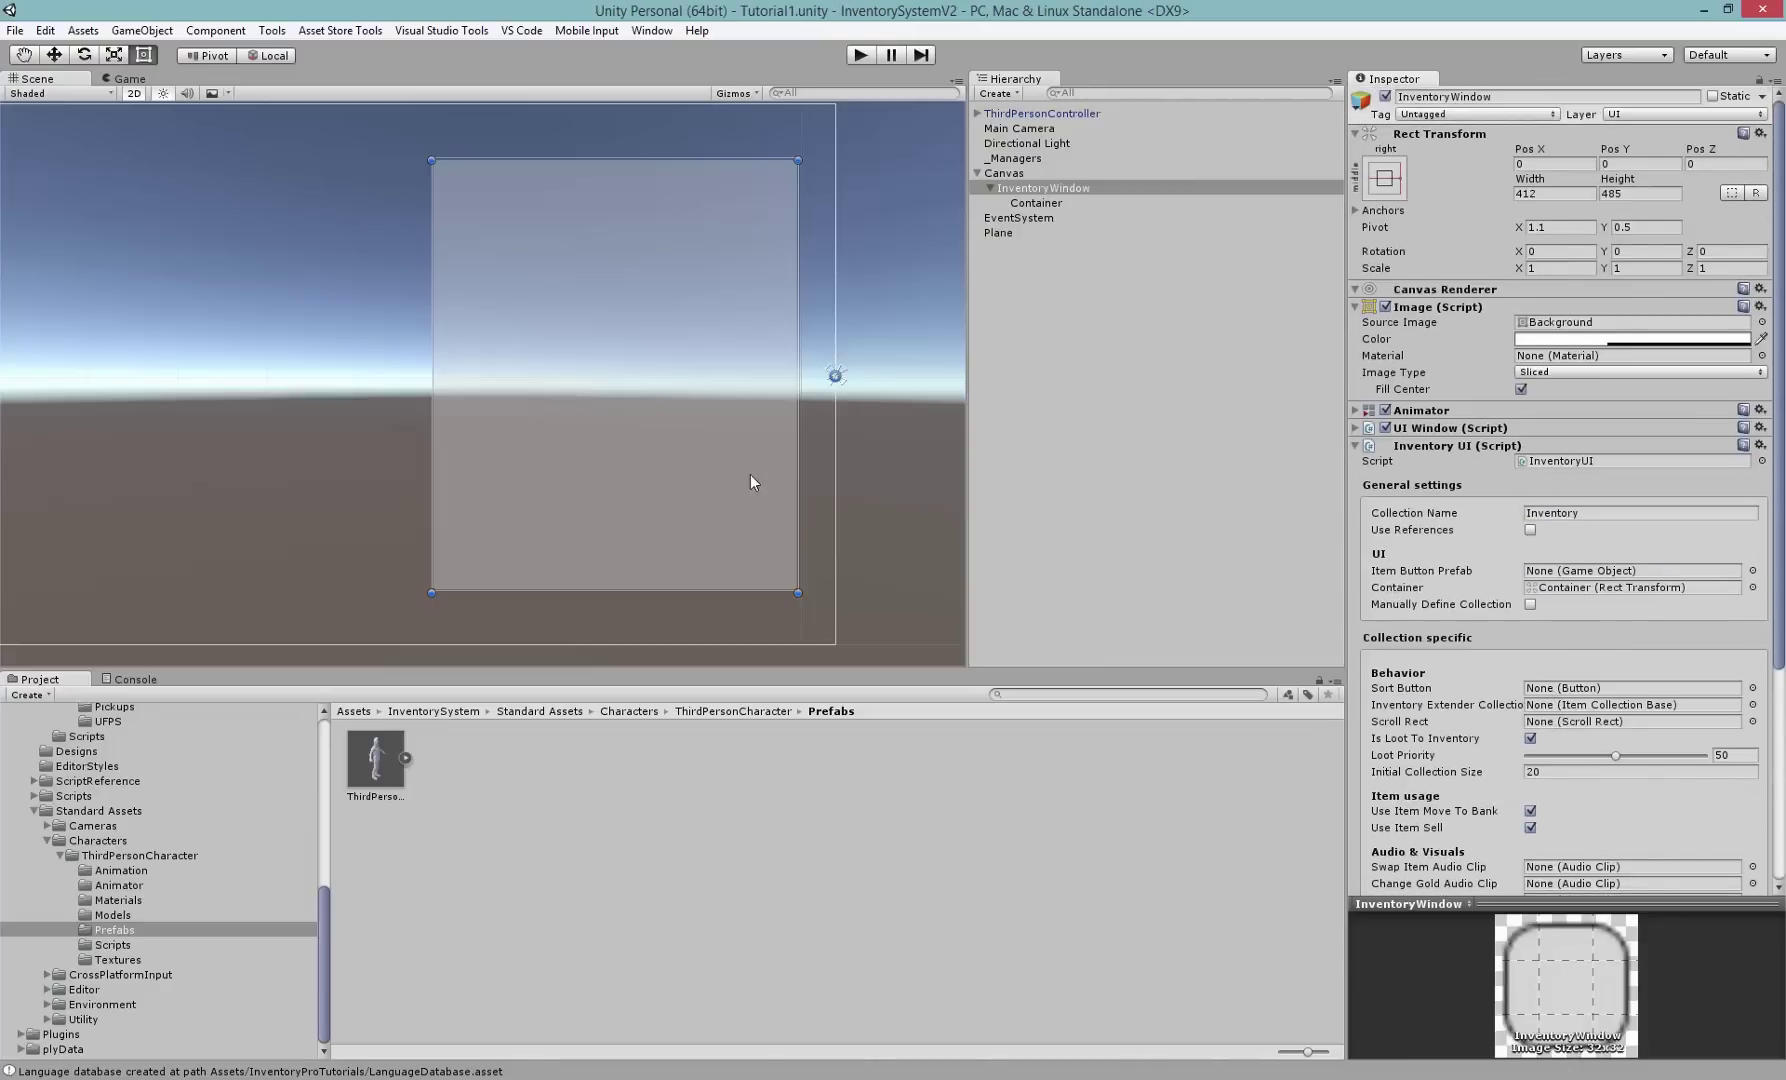
{"action": "middle_click_drag", "start_coordinate": [640, 447], "coordinate": [668, 386]}
{"action": "left_click", "coordinate": [859, 55]}
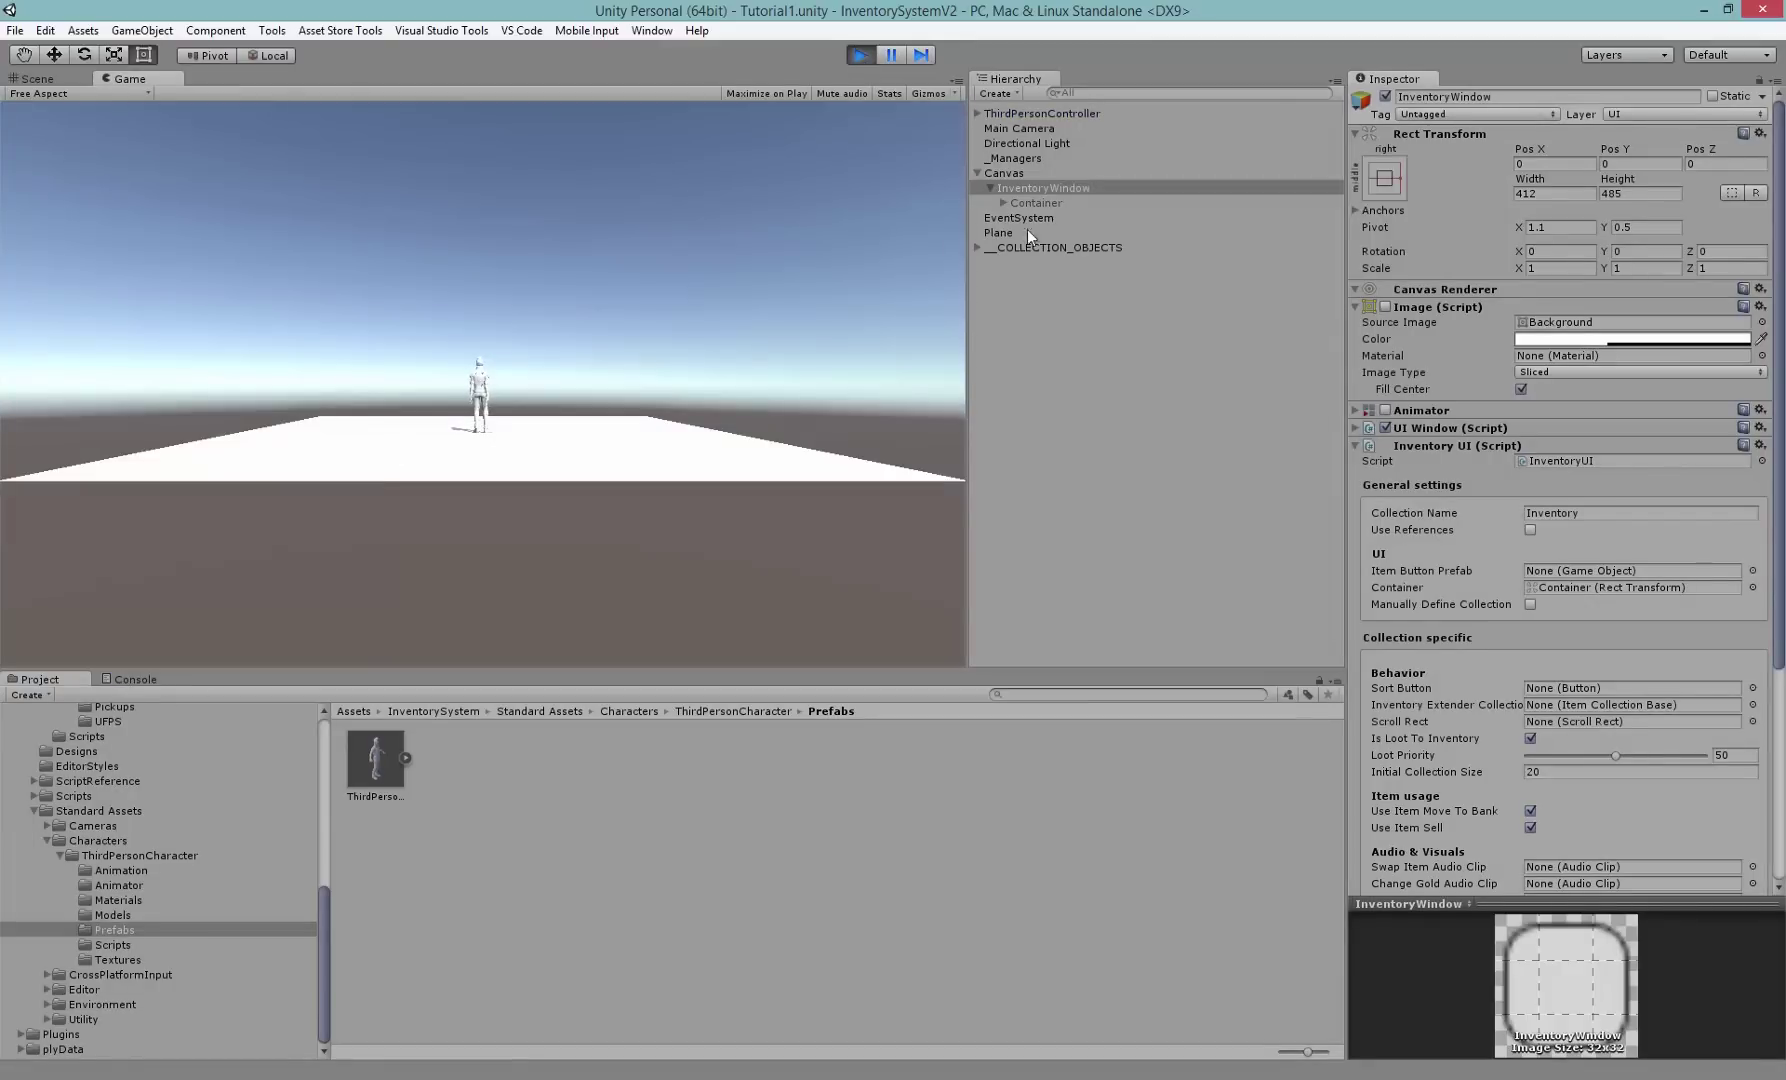
{"action": "key", "text": "d"}
{"action": "key", "text": "a"}
{"action": "key", "text": "i"}
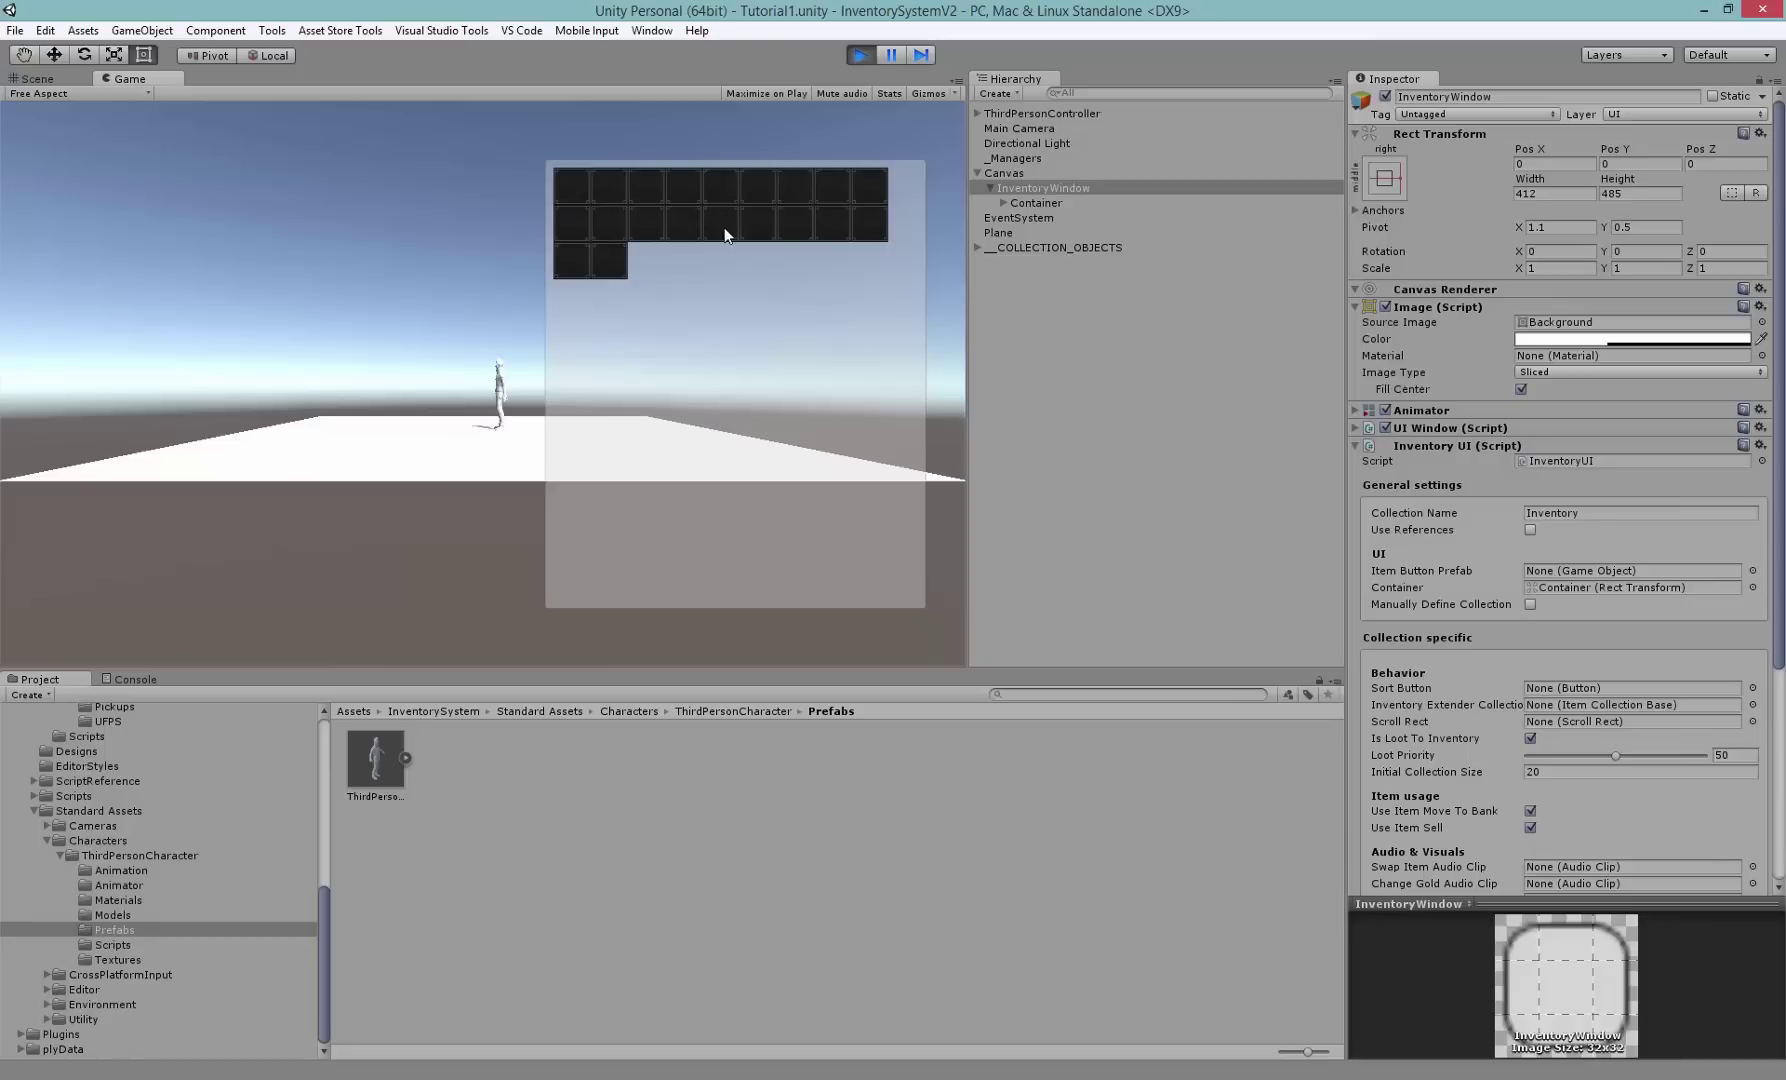
{"action": "left_click", "coordinate": [859, 55]}
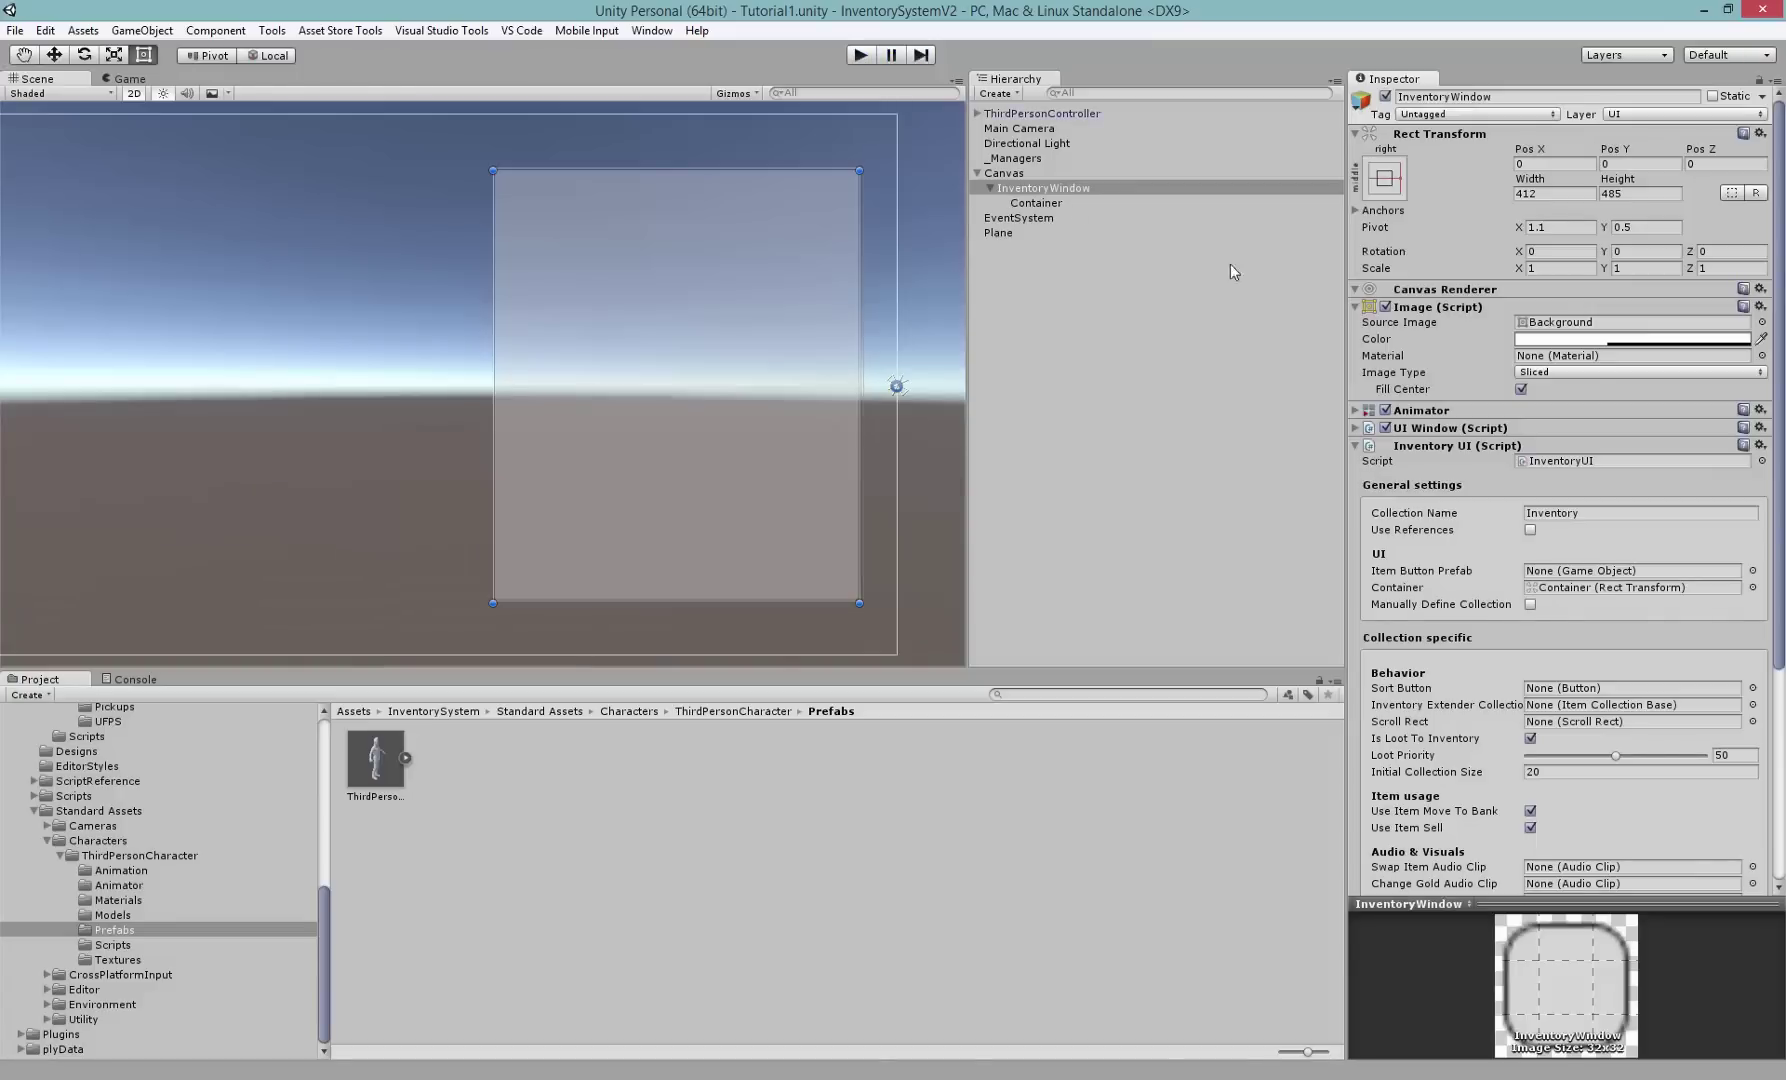
- Add the DraggableWindow component to InventoryWindow
{"action": "scroll", "coordinate": [1577, 426], "scroll_direction": "down", "scroll_amount": 5}
{"action": "left_click", "coordinate": [1535, 878]}
{"action": "type", "text": "d"}
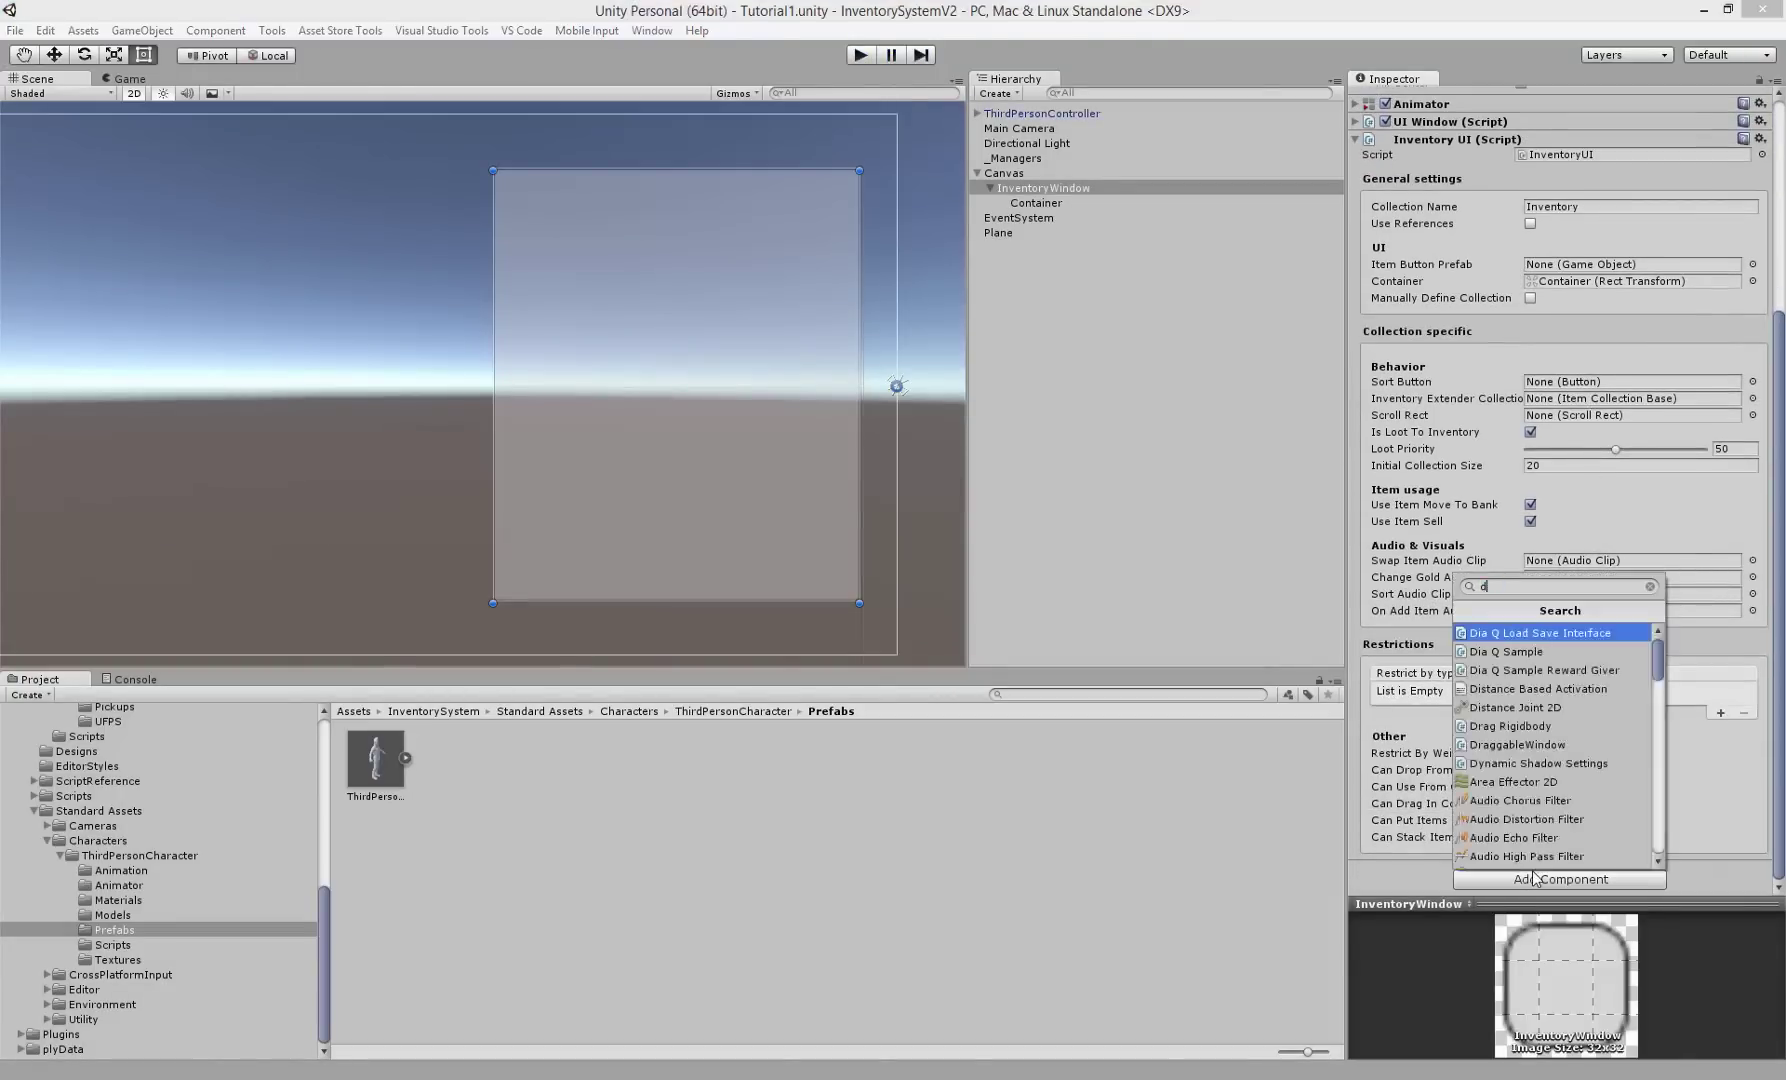
{"action": "type", "text": "rag"}
{"action": "left_click", "coordinate": [1490, 651]}
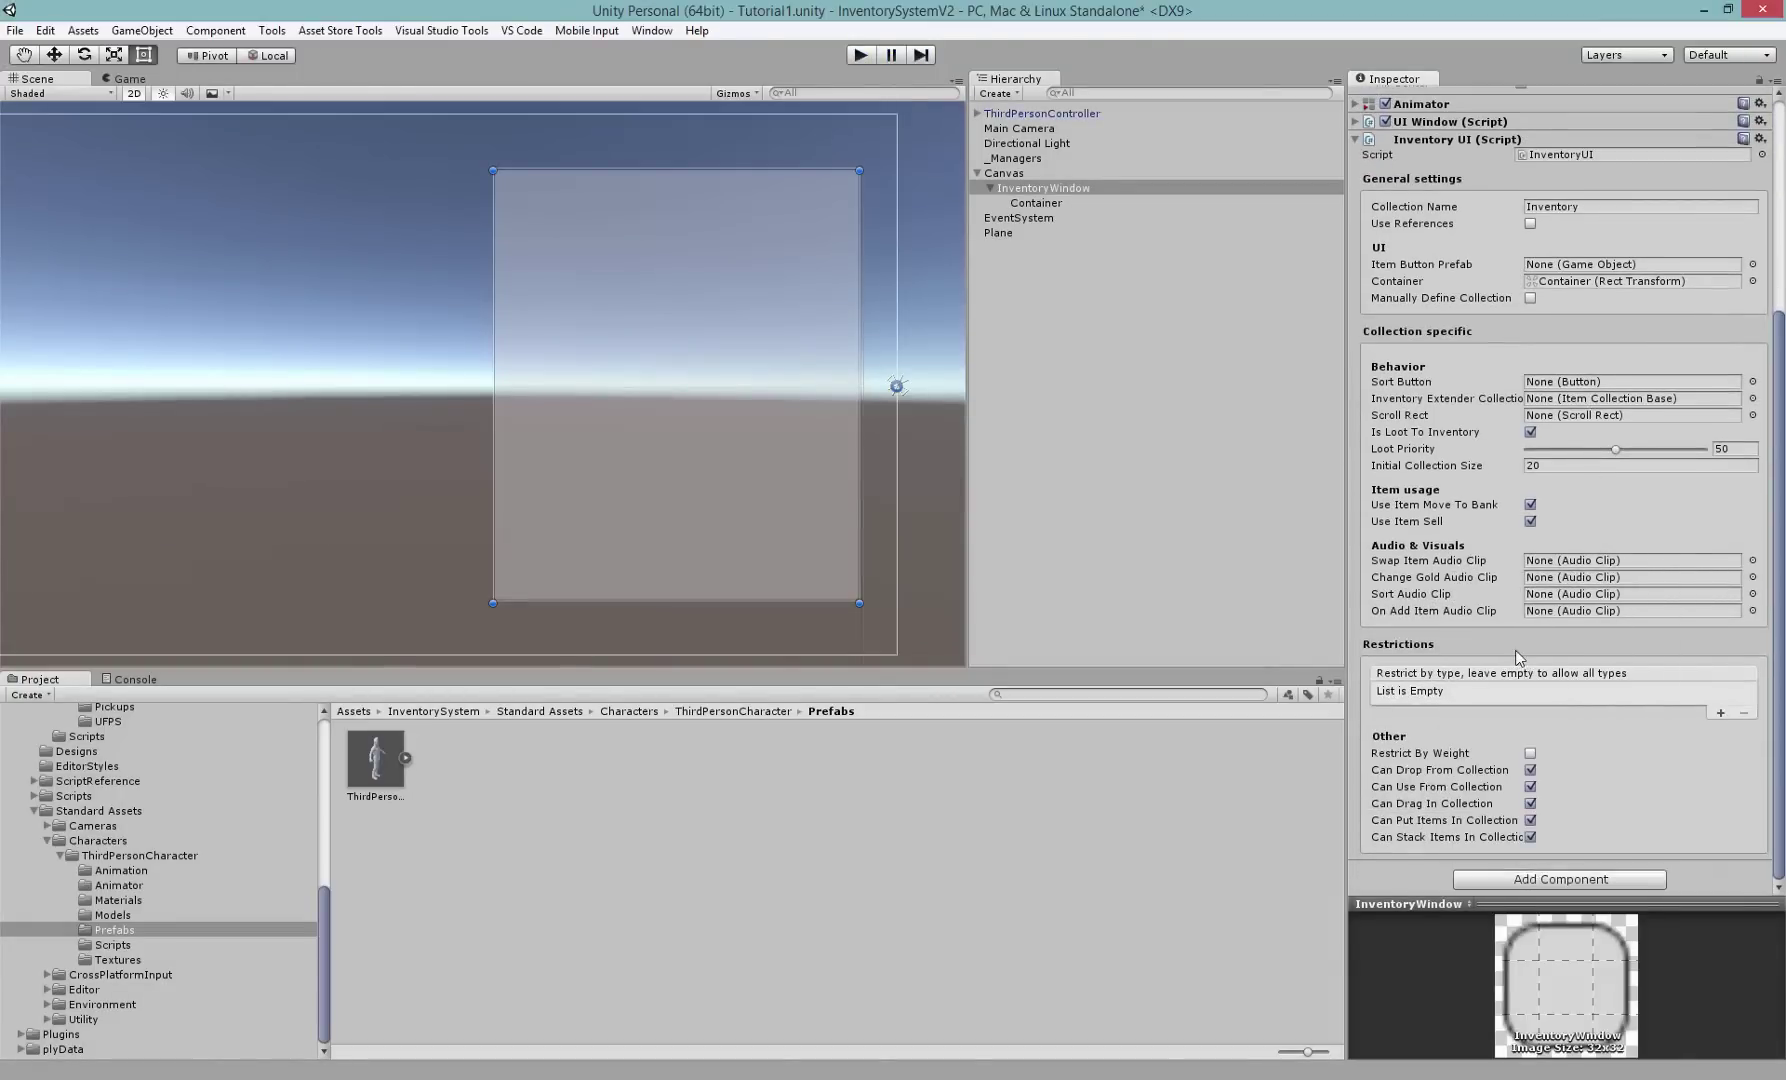
{"action": "scroll", "coordinate": [1568, 474], "scroll_direction": "down", "scroll_amount": 2}
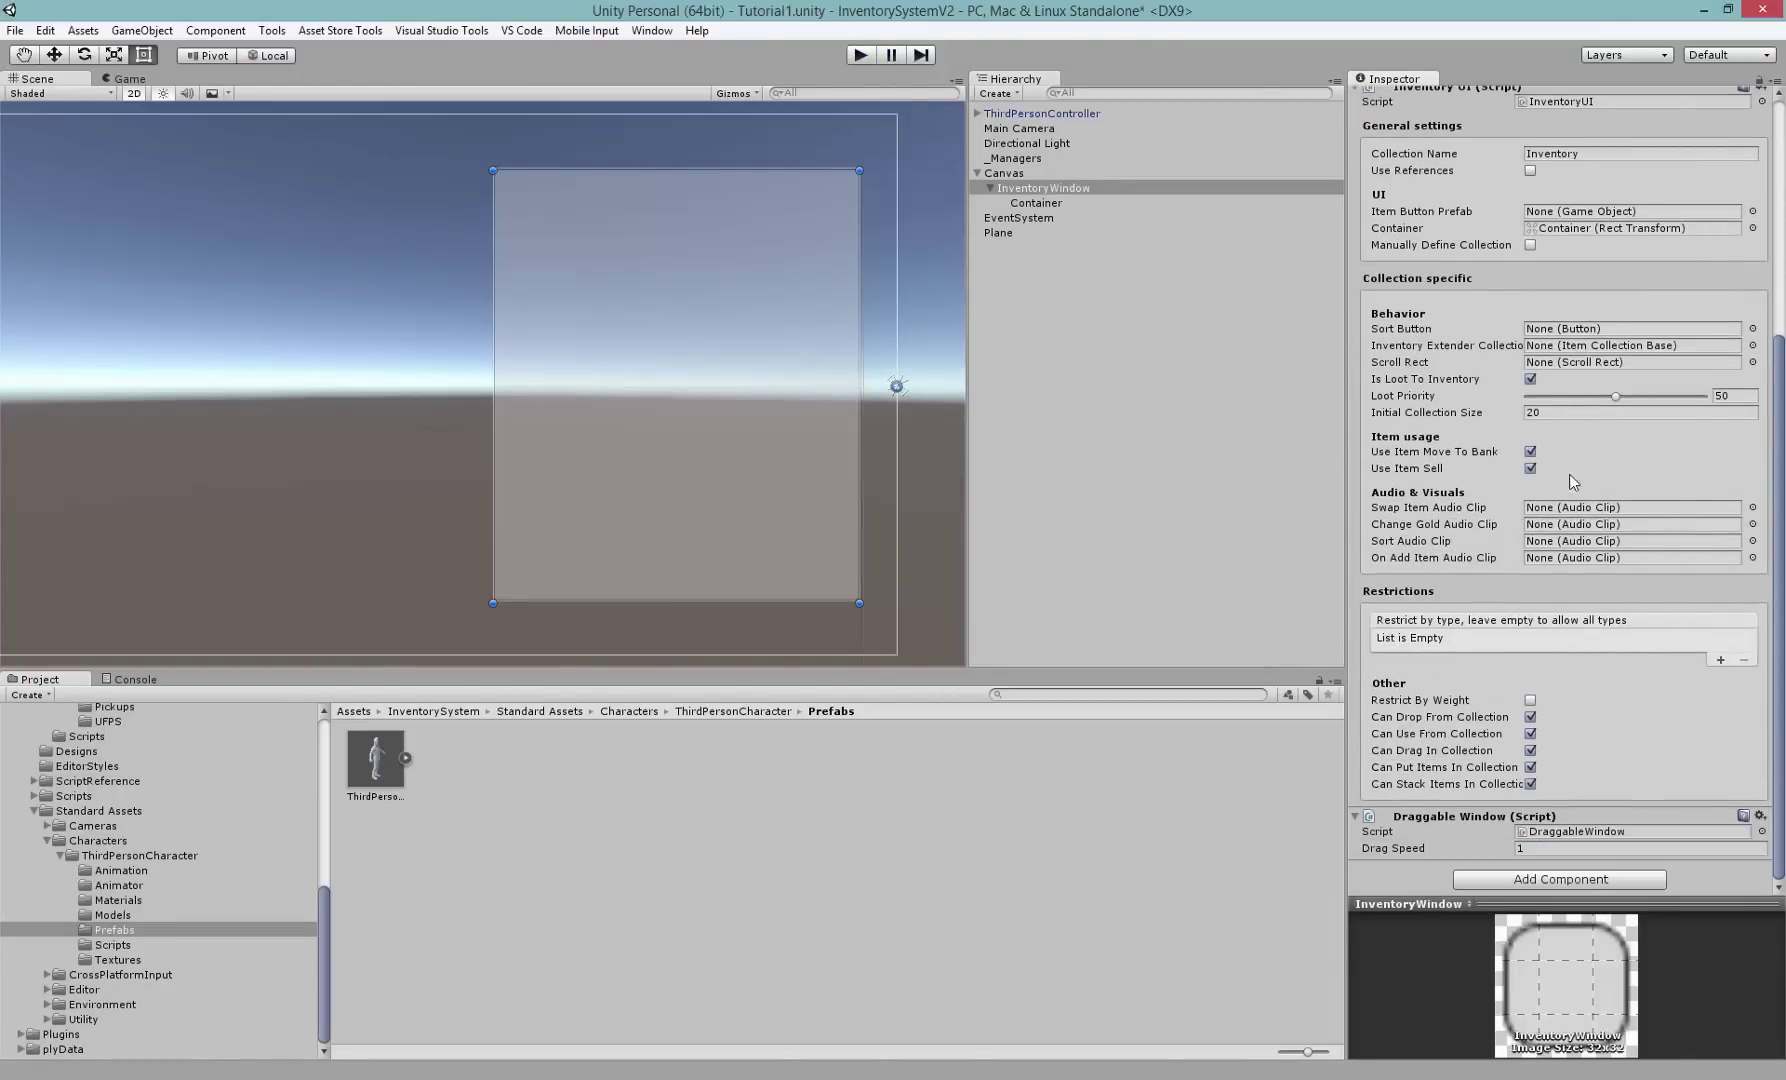
- Play-test moving the opened inventory window around the game view, and stop playback
{"action": "left_click", "coordinate": [852, 56]}
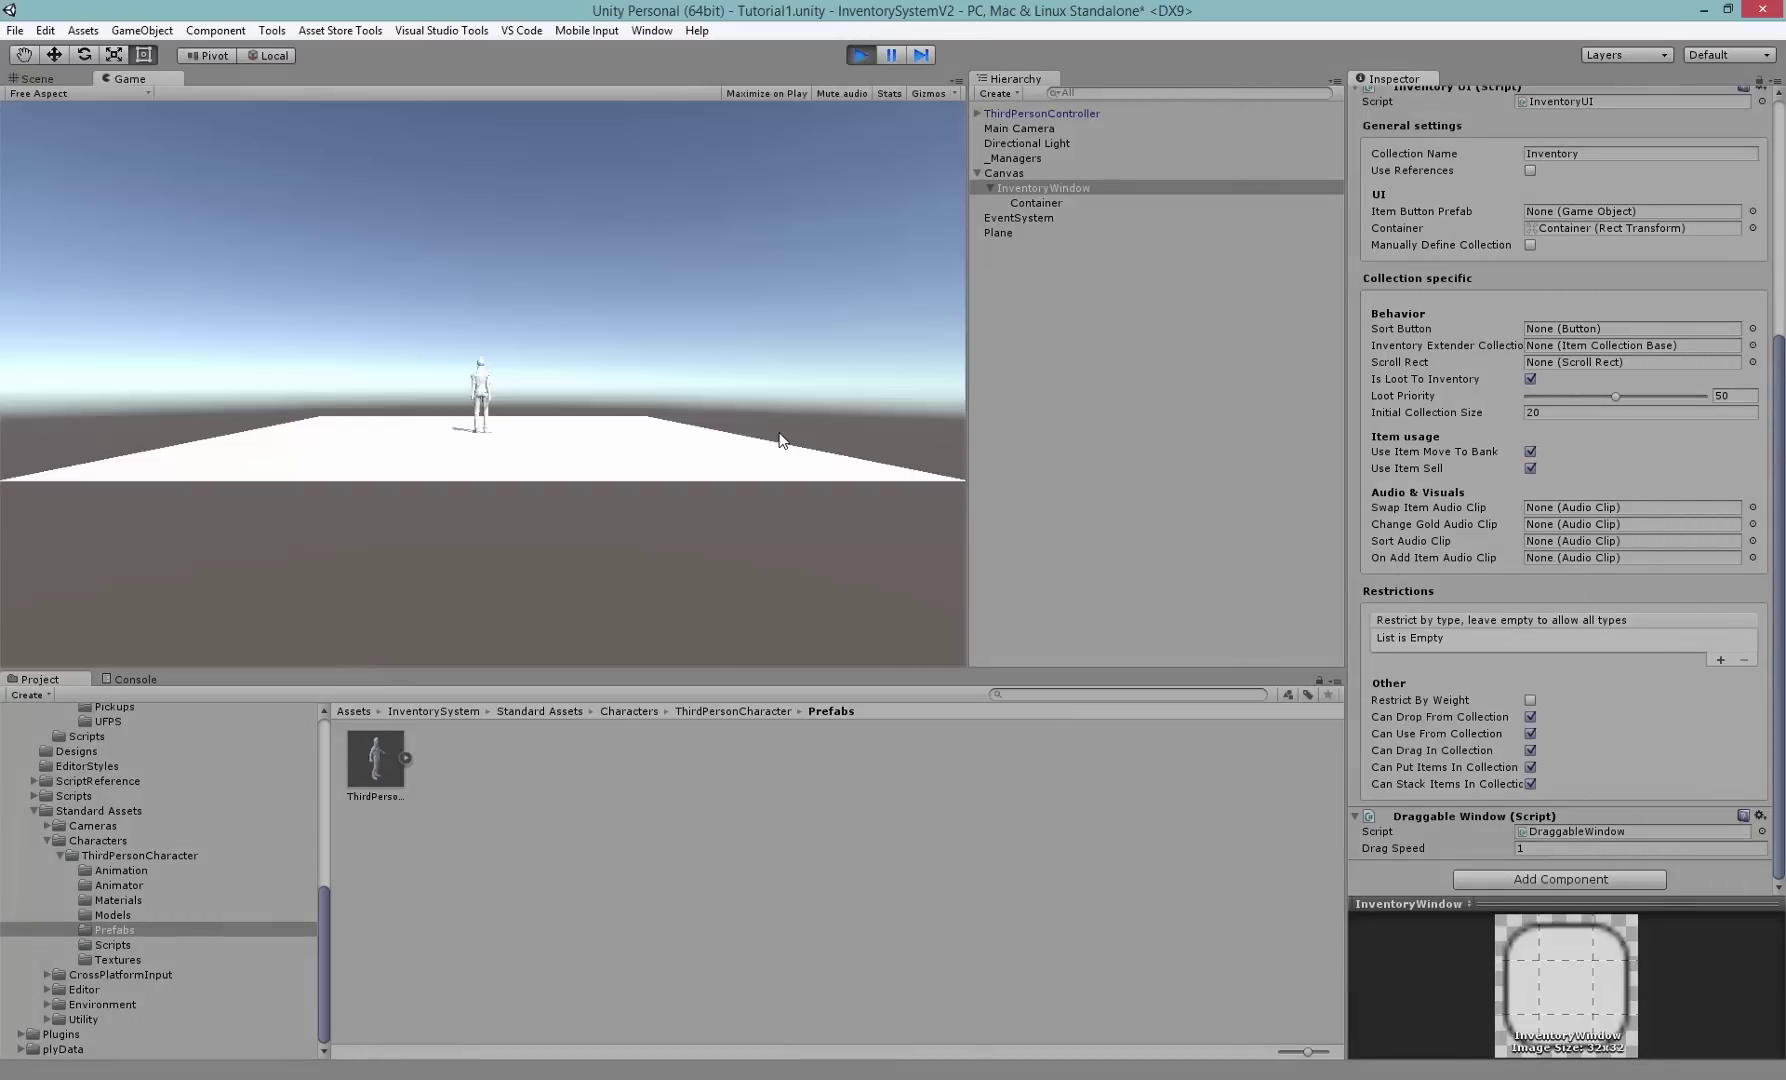
{"action": "left_click_drag", "start_coordinate": [837, 293], "coordinate": [740, 375]}
{"action": "left_click", "coordinate": [860, 54]}
{"action": "left_click_drag", "start_coordinate": [1775, 616], "coordinate": [1775, 372]}
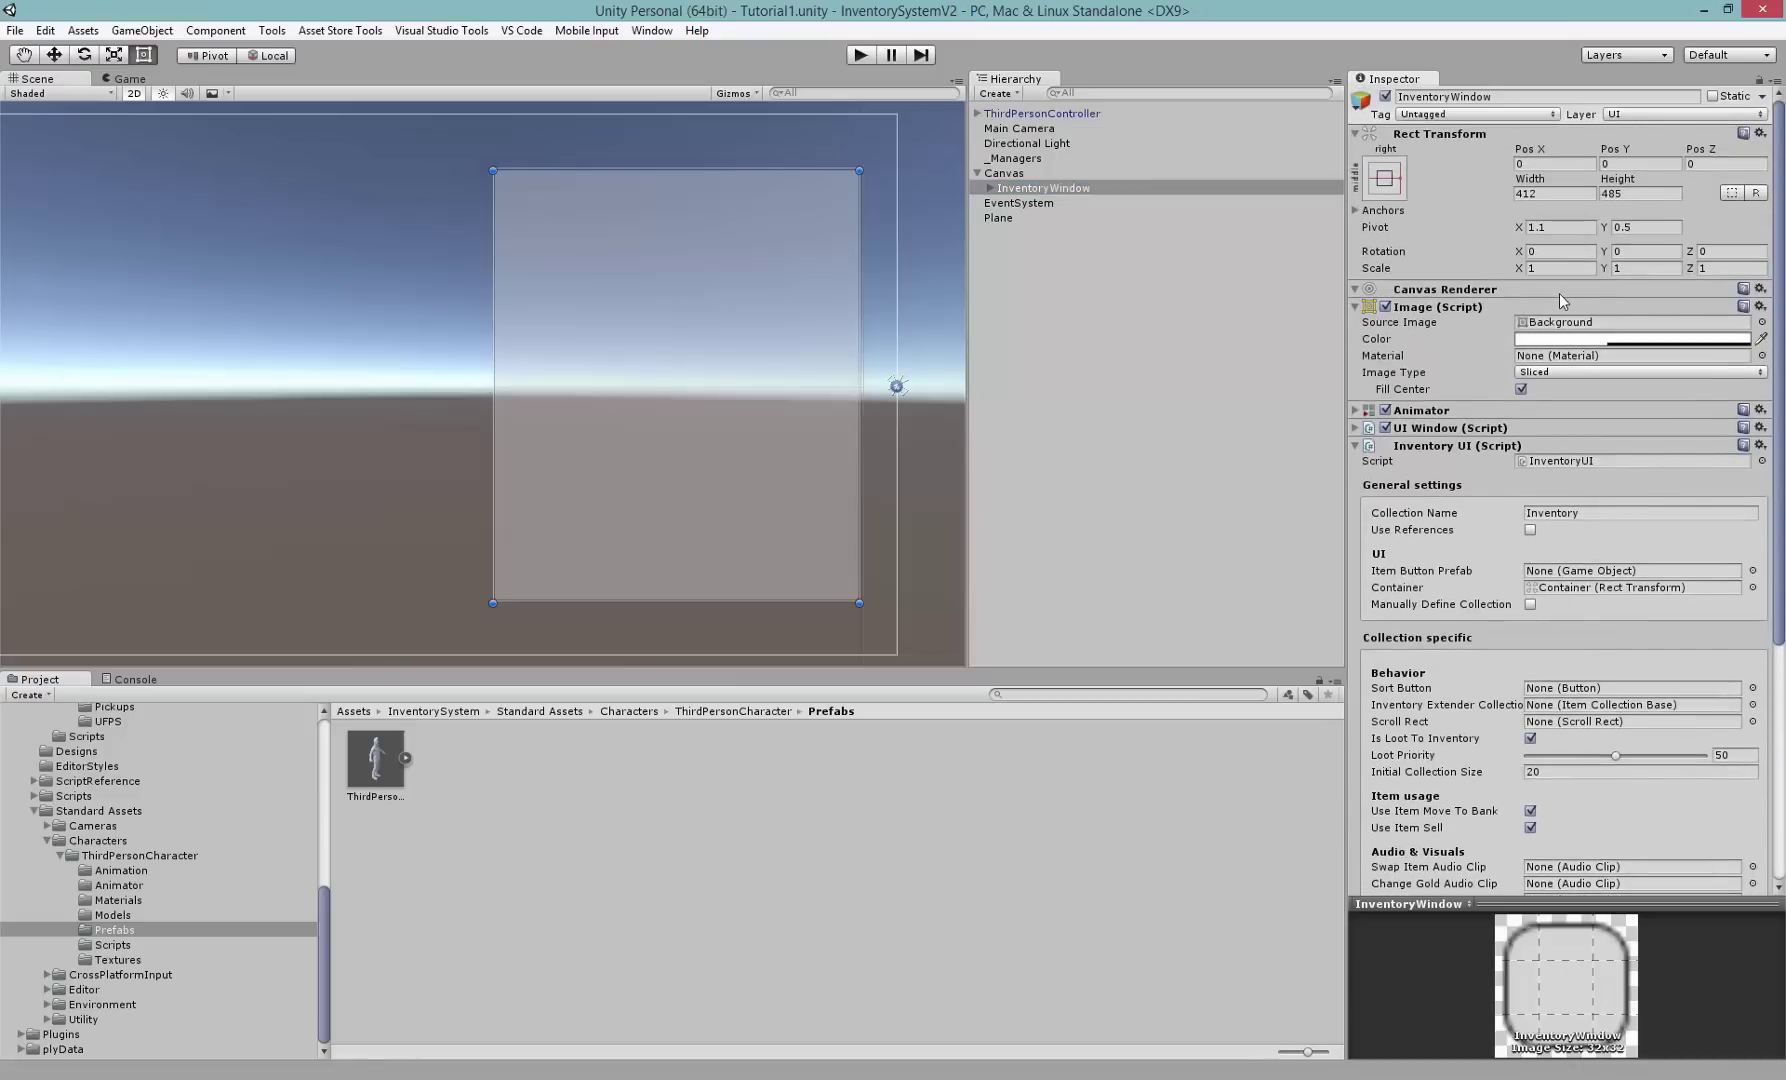